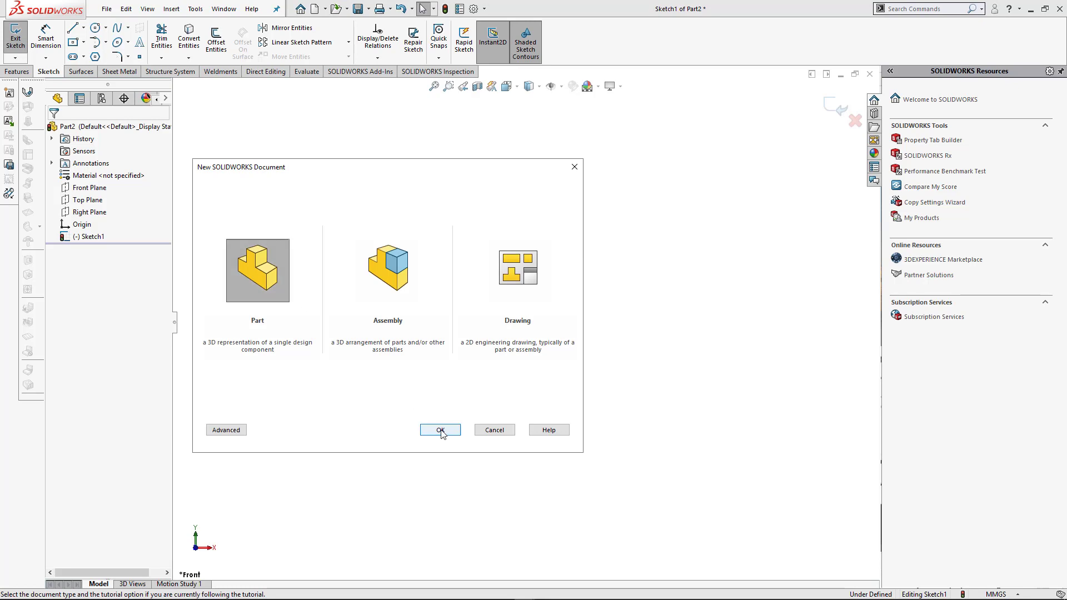
- Create a new part document and apply a plain white background scene
left_click(440, 429)
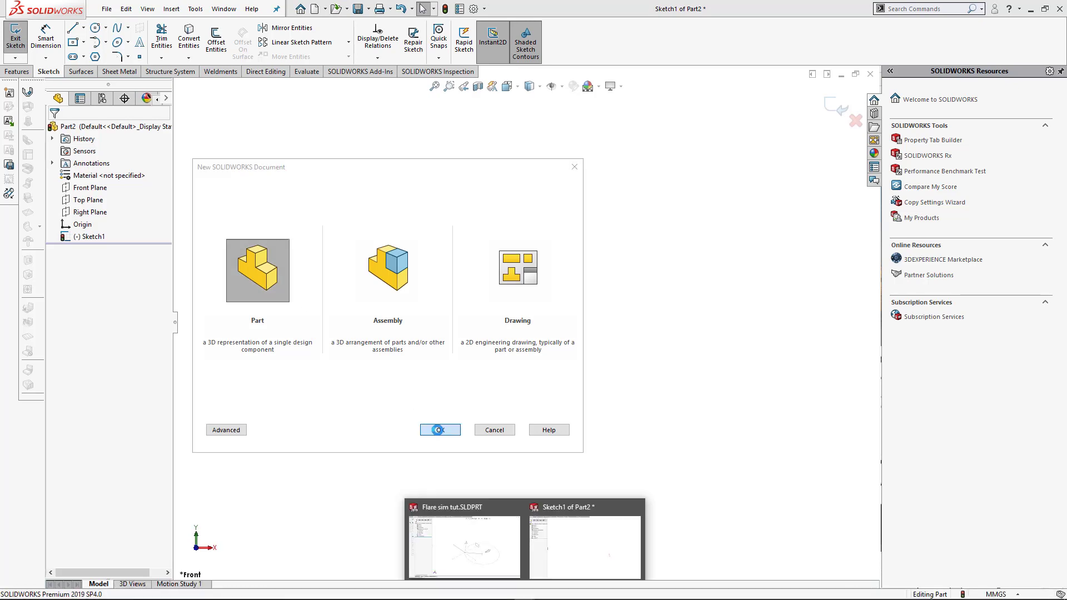
left_click(598, 87)
left_click(614, 118)
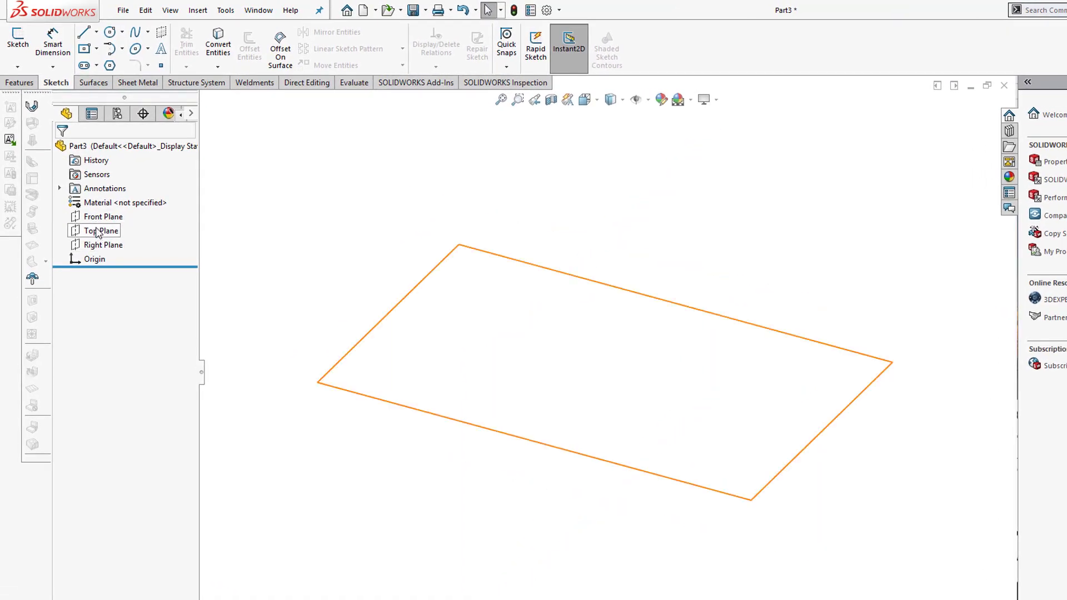
- Sketch a center rectangle about 203 mm wide on the Top Plane, centred on the origin
left_click(97, 228)
left_click(109, 208)
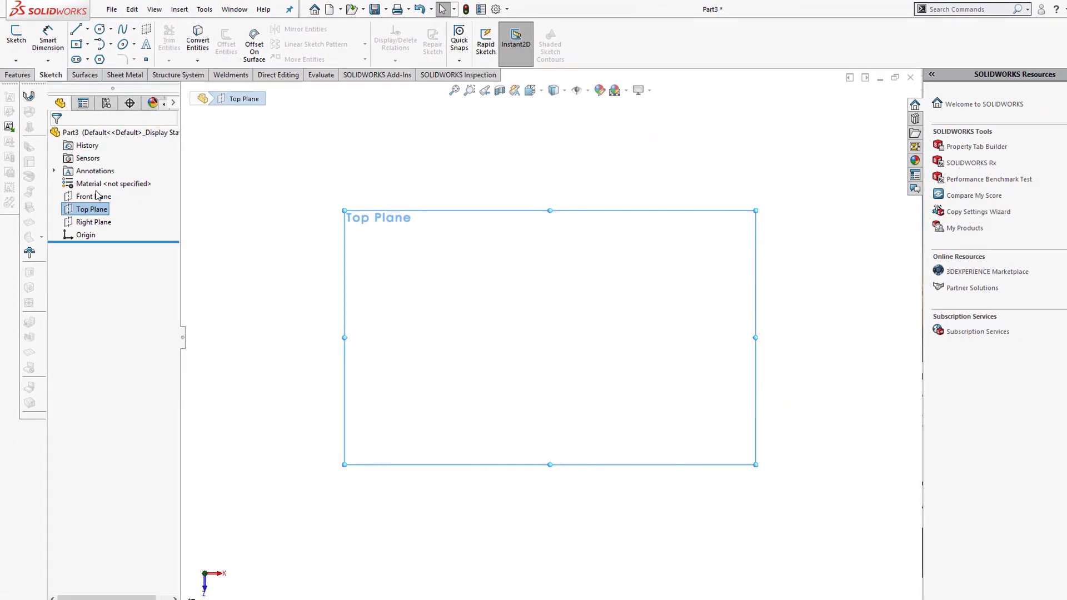
left_click(16, 34)
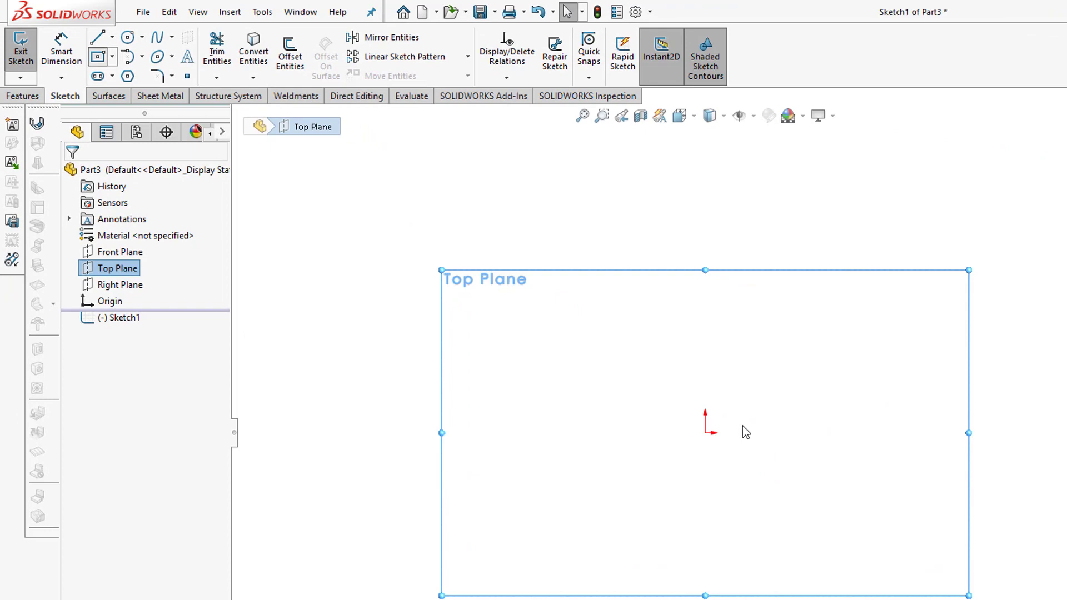
key("r")
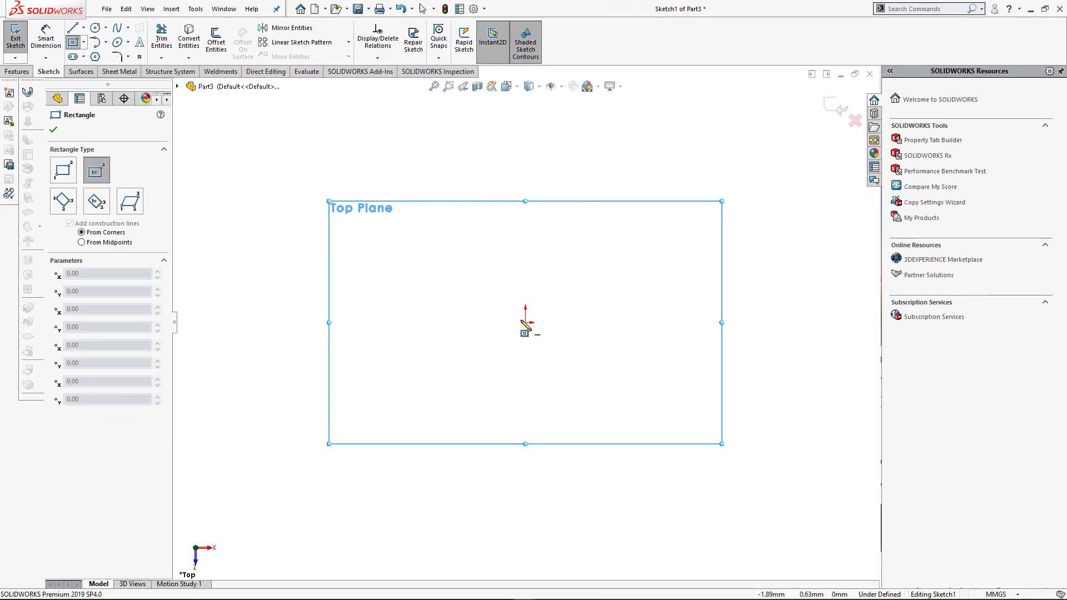
left_click_drag(525, 322, 750, 253)
- Dimension the rectangle's long side to 5 m
key("d")
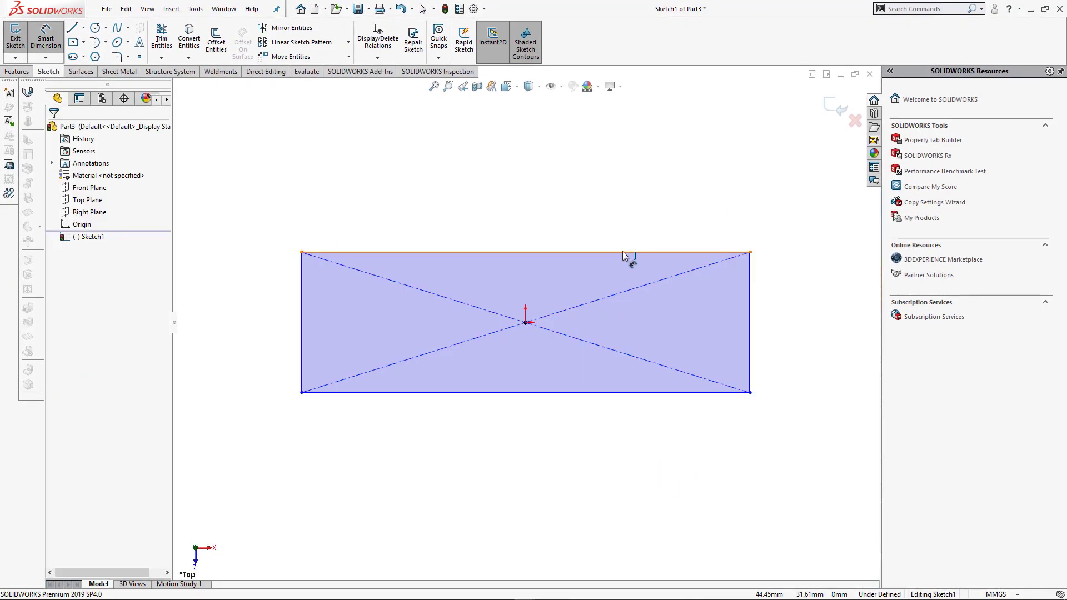
left_click(631, 253)
left_click(567, 221)
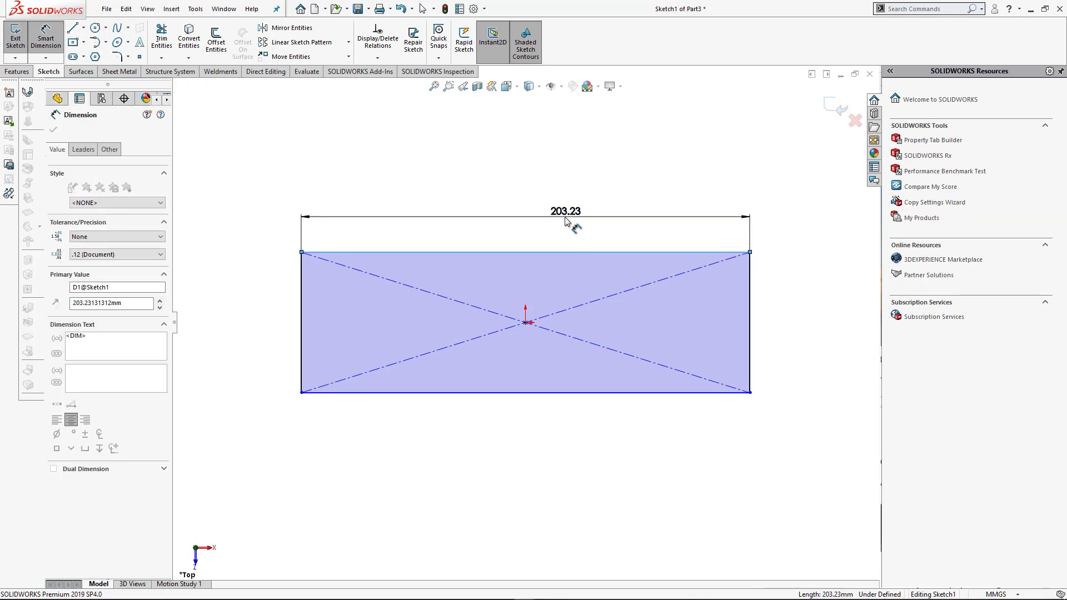
type("5m")
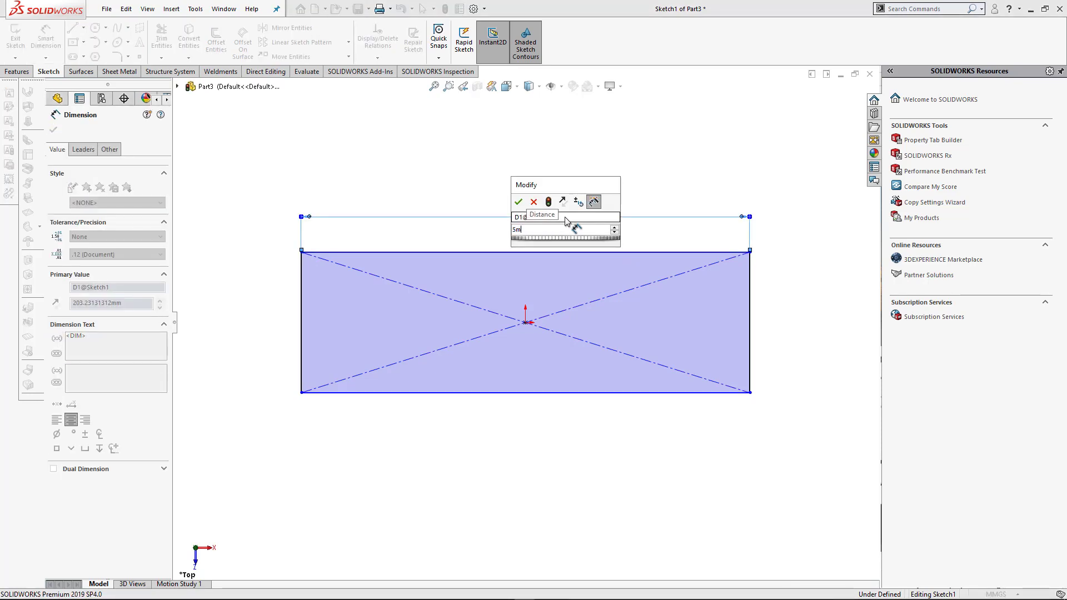
left_click(518, 202)
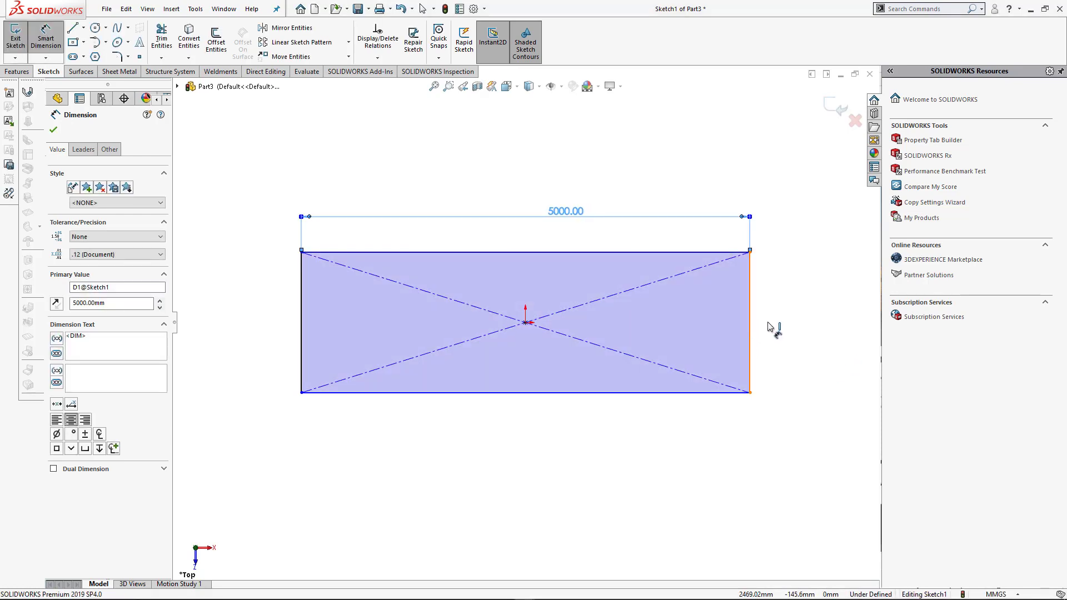
- Dimension the rectangle's short side to 2000 mm
left_click(769, 323)
left_click(780, 325)
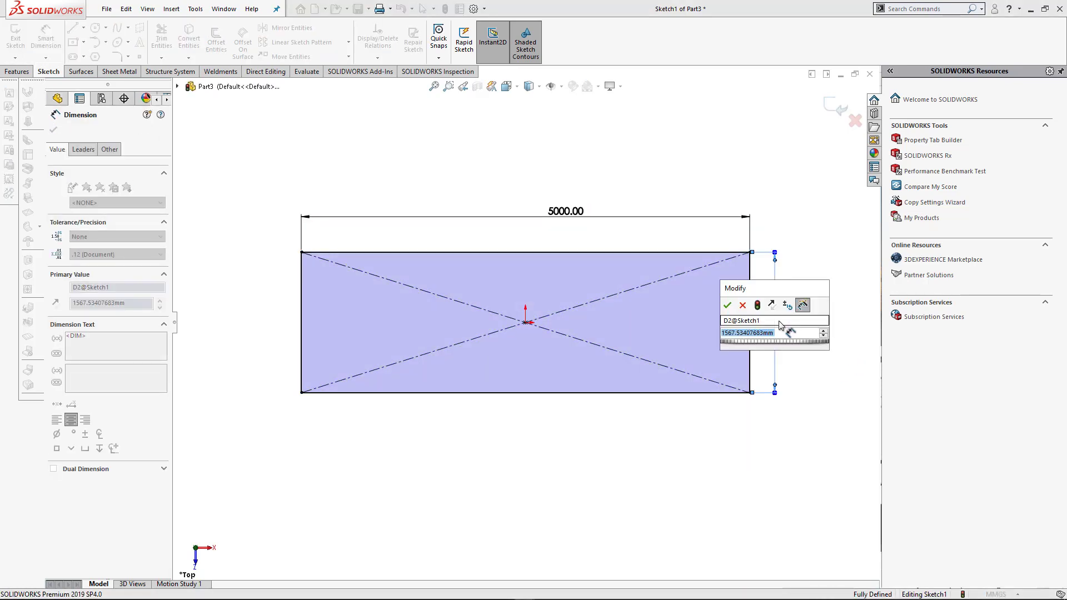
type("2")
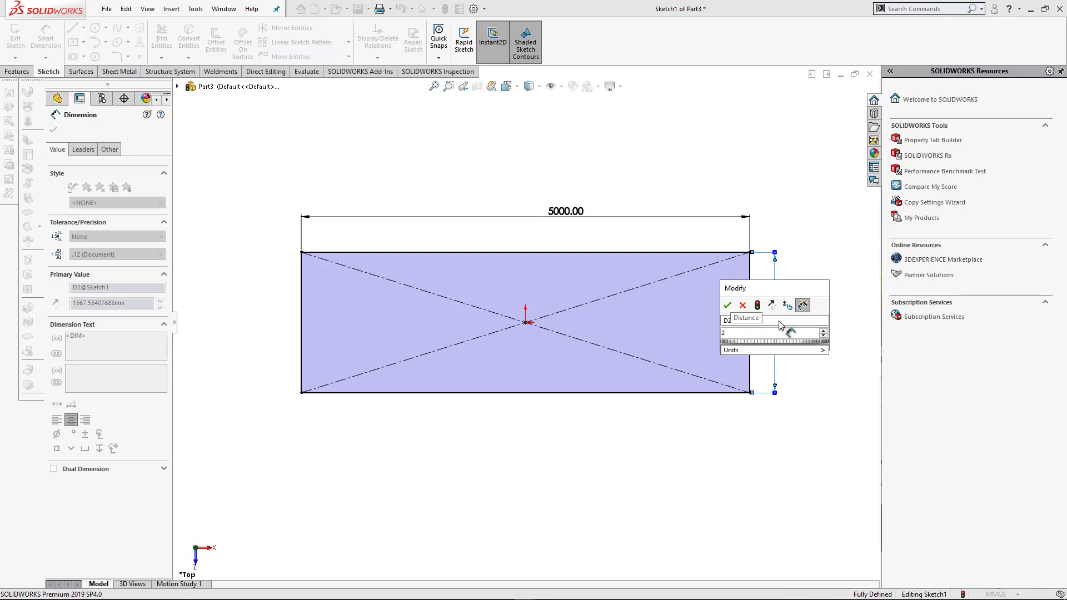
type("000")
key("Return")
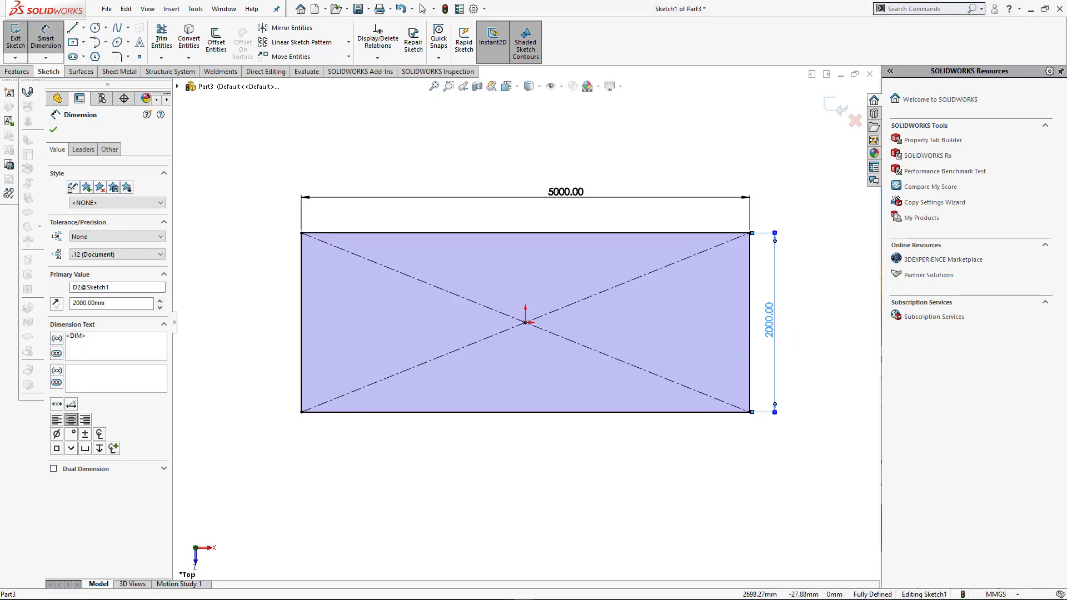
- Try a value of 1.8 mm for the rectangle's short side, and undo that change
key("Escape")
left_click(769, 320)
double_click(769, 320)
type("1.")
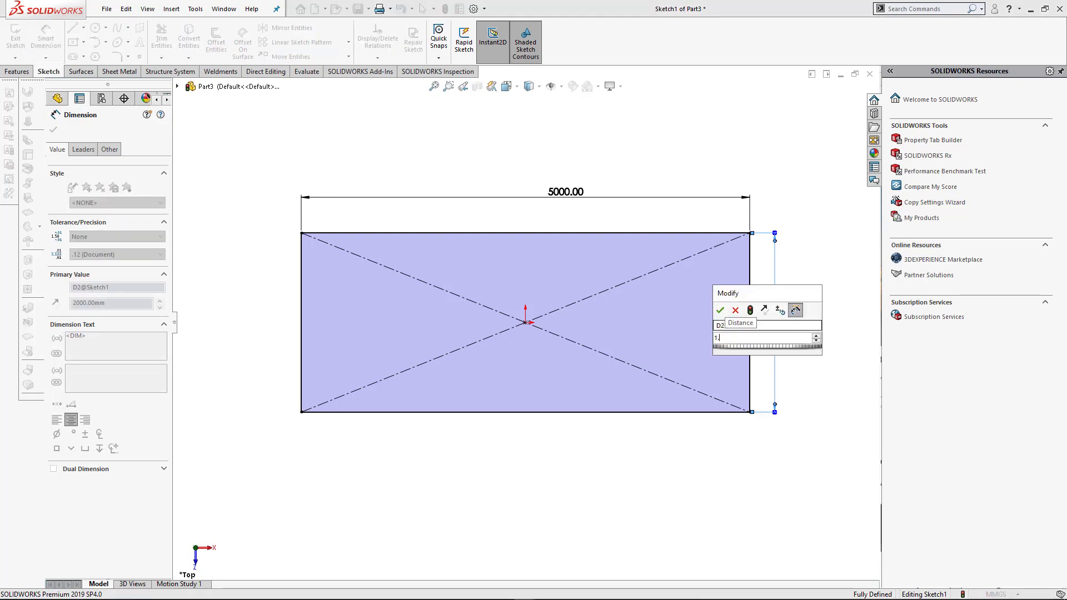
type("8")
key("Return")
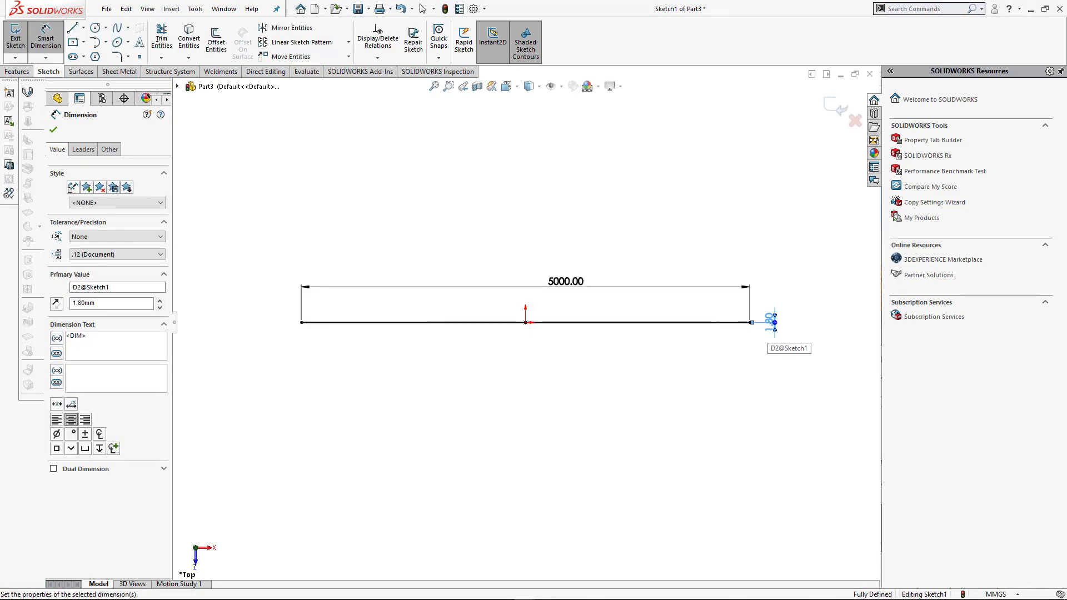
key("ctrl+z")
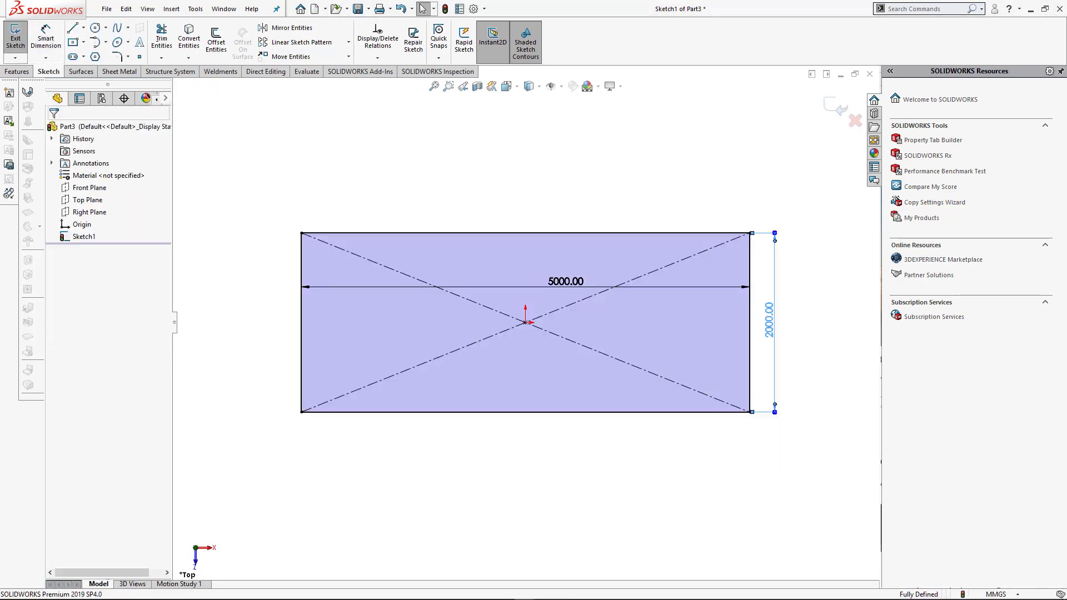
- Set the rectangle's short side dimension to 1800 mm and switch to the isometric view
double_click(769, 319)
type("41.")
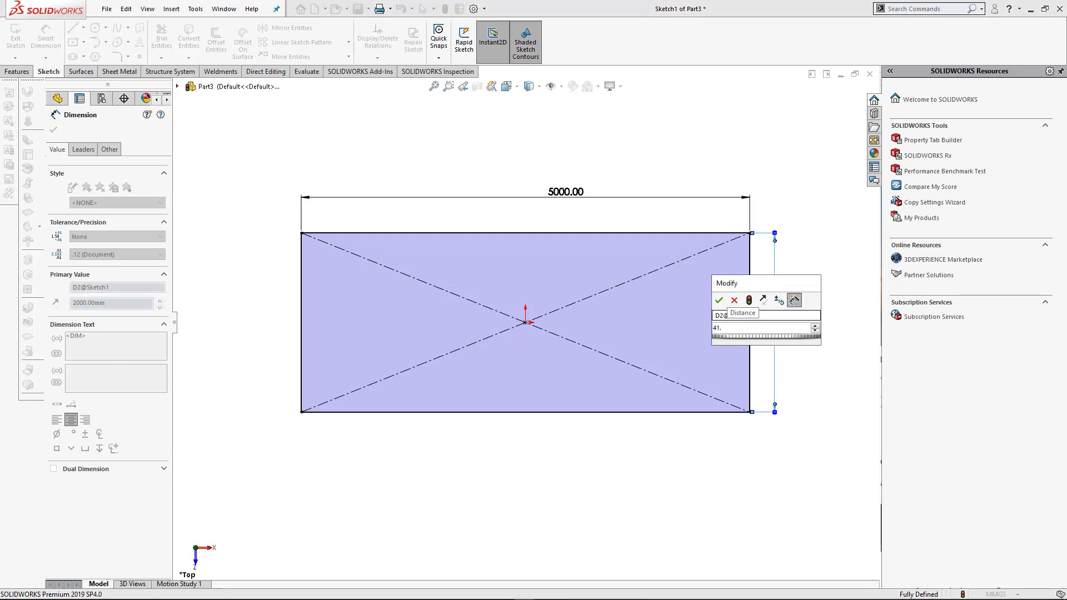
key("ctrl+a")
type("1.8")
key("Return")
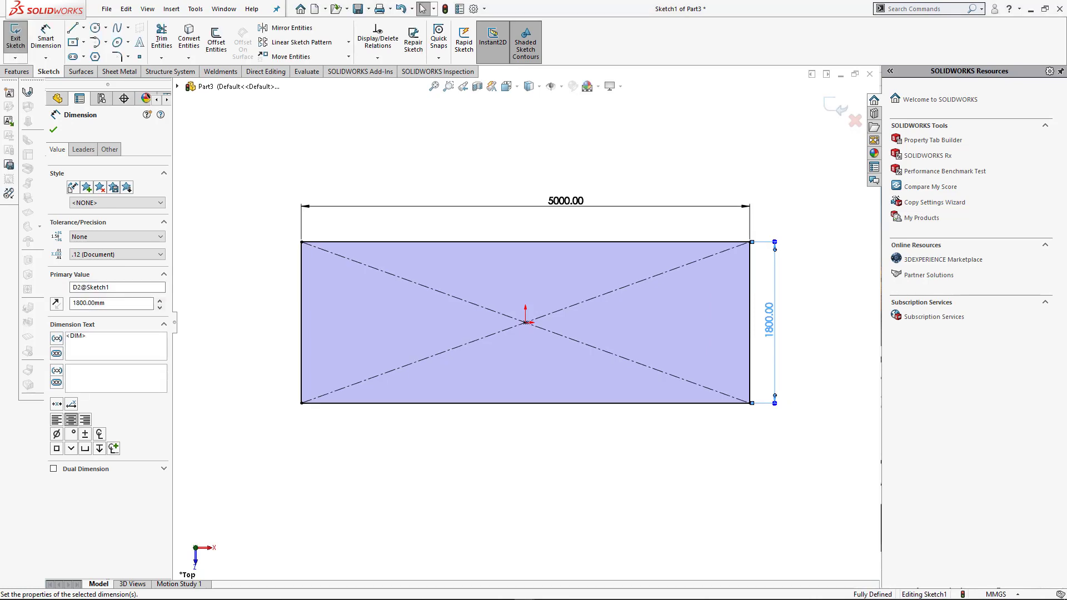
key("ctrl+7")
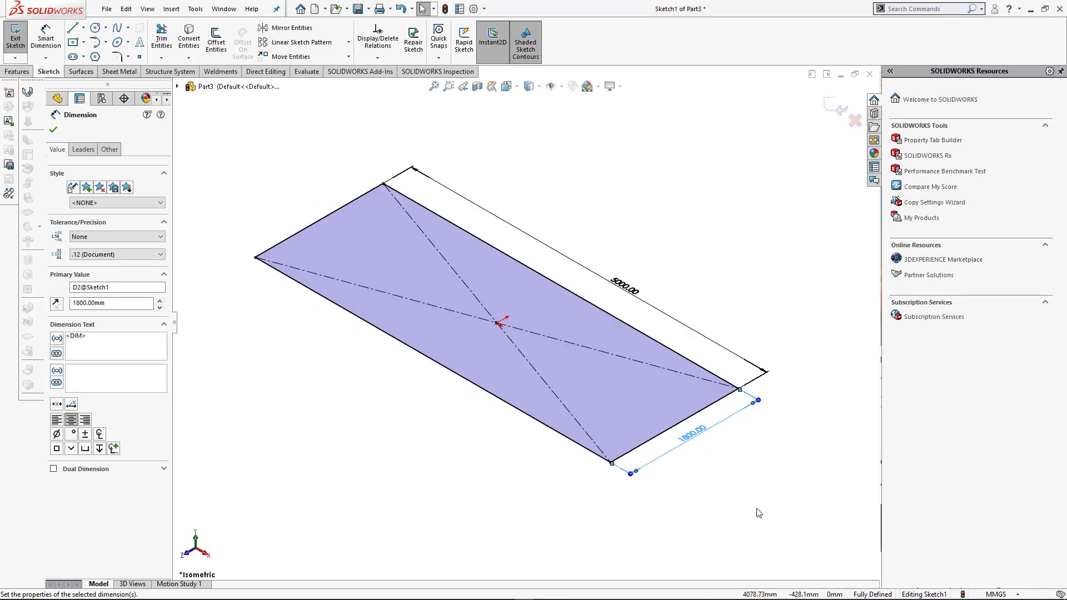
left_click(746, 506)
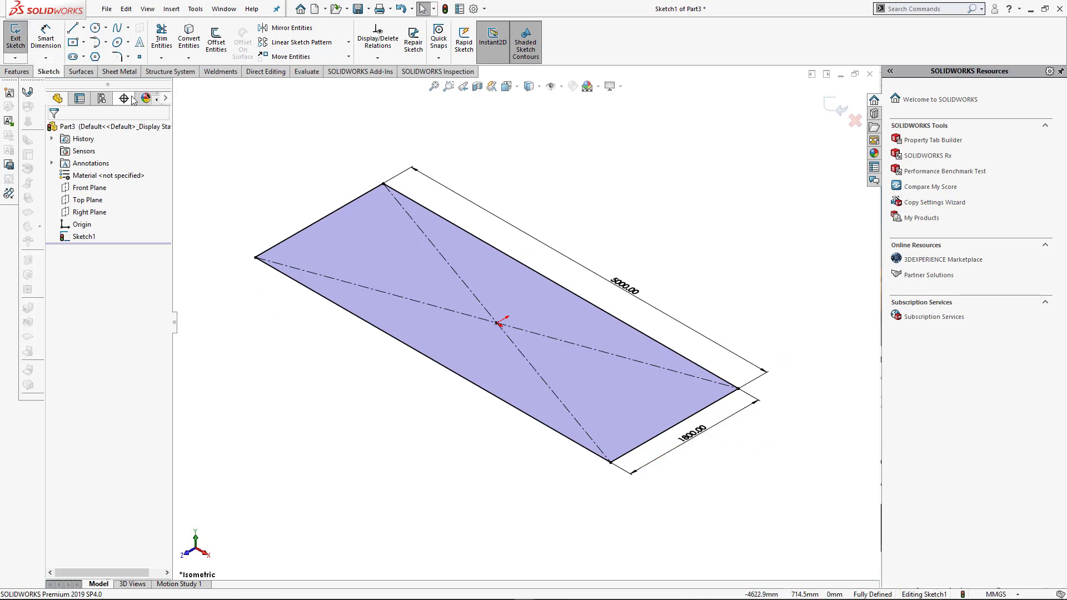
- Sketch two parallel lines about 544 mm long outward from the dimensioned short side, one near each corner
left_click(72, 27)
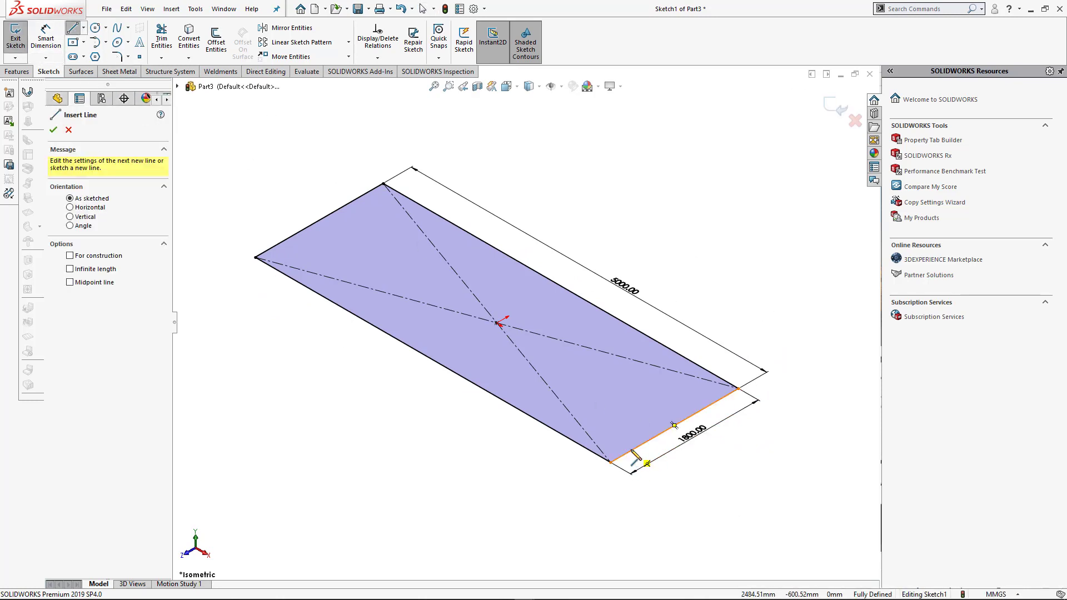
left_click(674, 426)
left_click(671, 472)
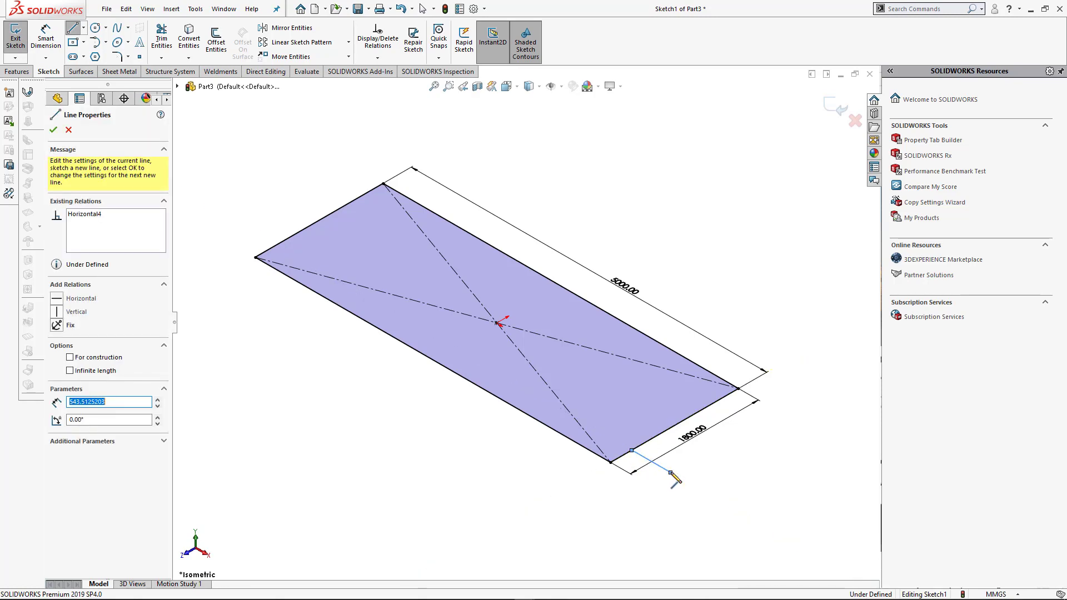
key("Escape")
left_click(72, 30)
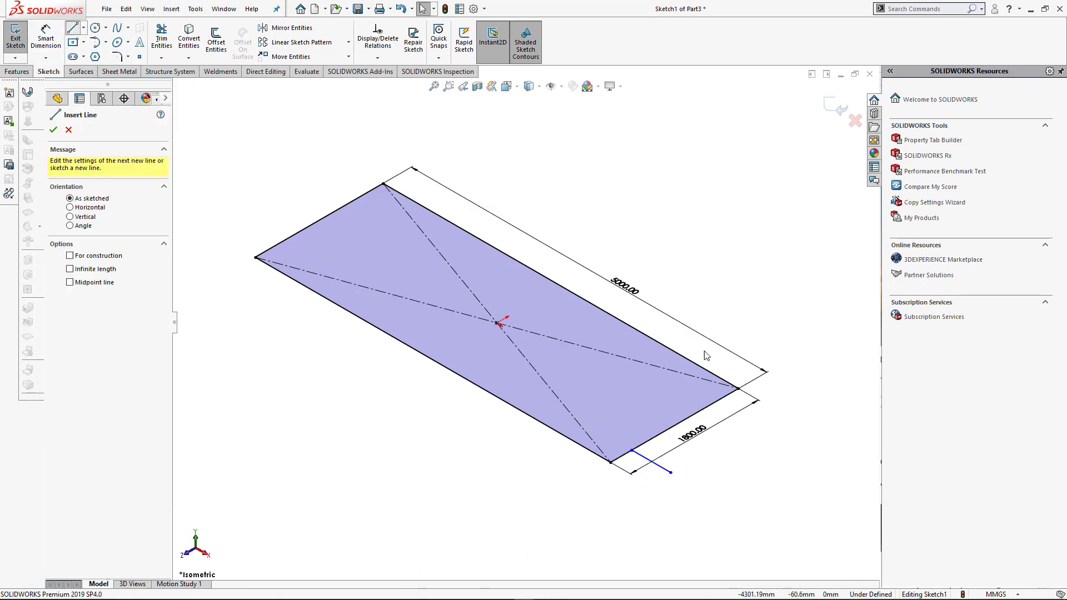
left_click(717, 404)
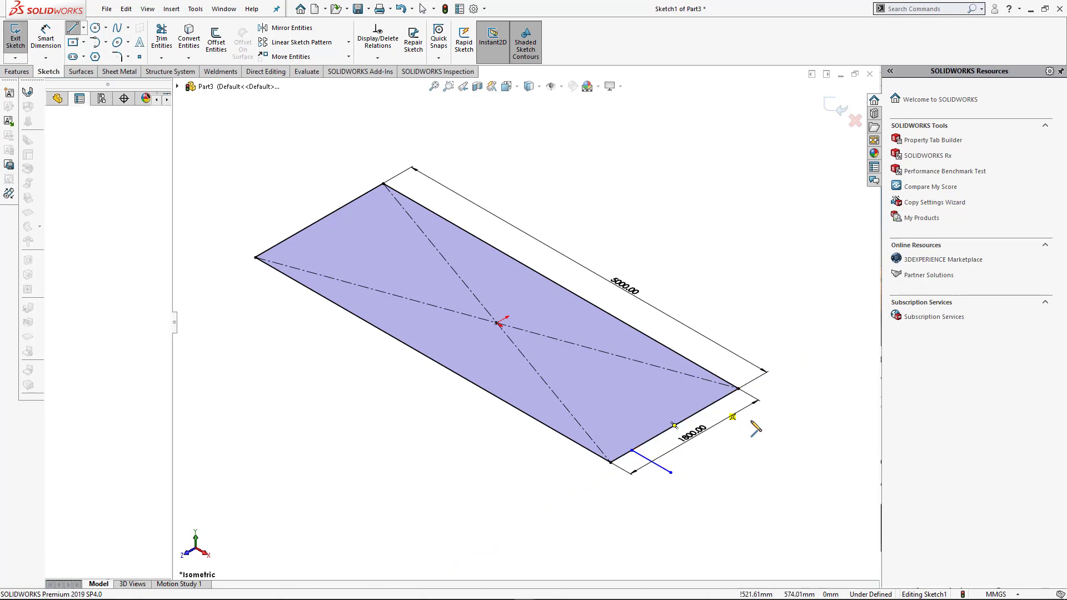
left_click(755, 428)
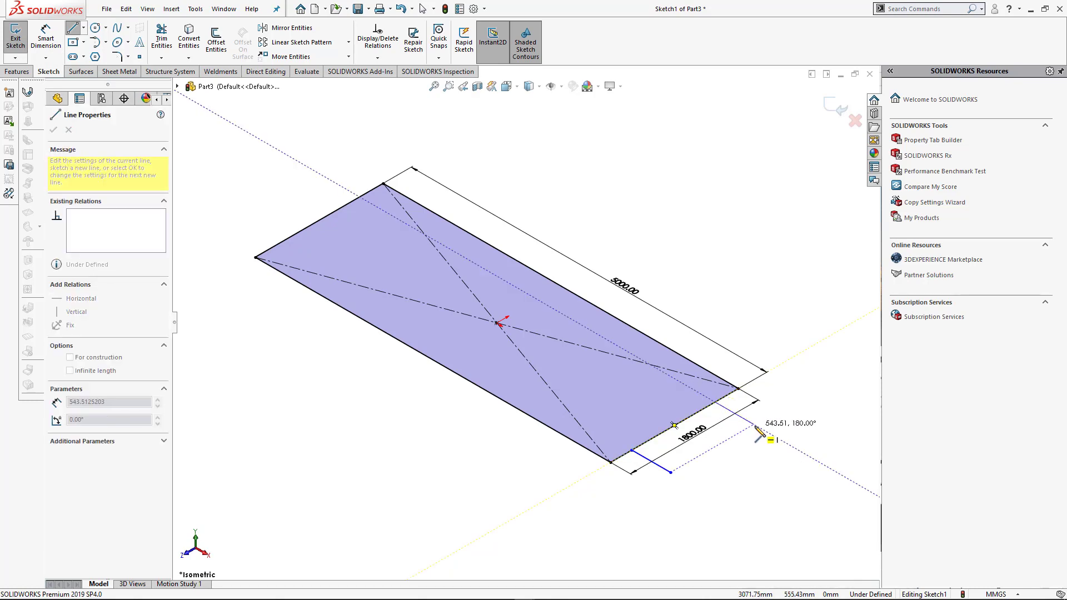
key("Escape")
- Sketch a centerline about 2933 mm long from the origin, parallel to the rectangle's short sides and crossing its long side
scroll(377, 321, "up", 5)
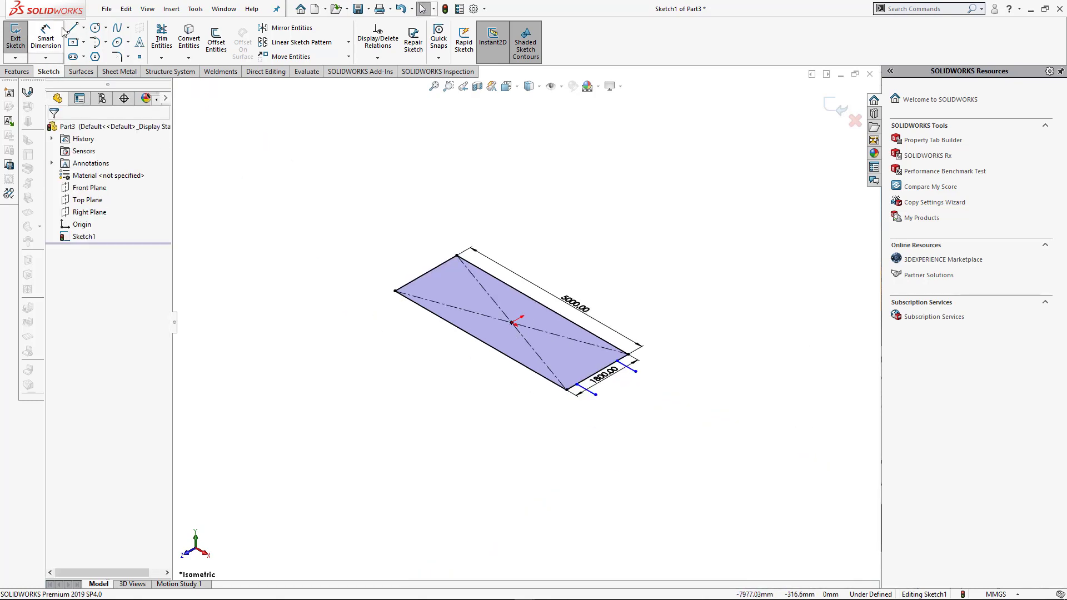
left_click(83, 28)
left_click(91, 56)
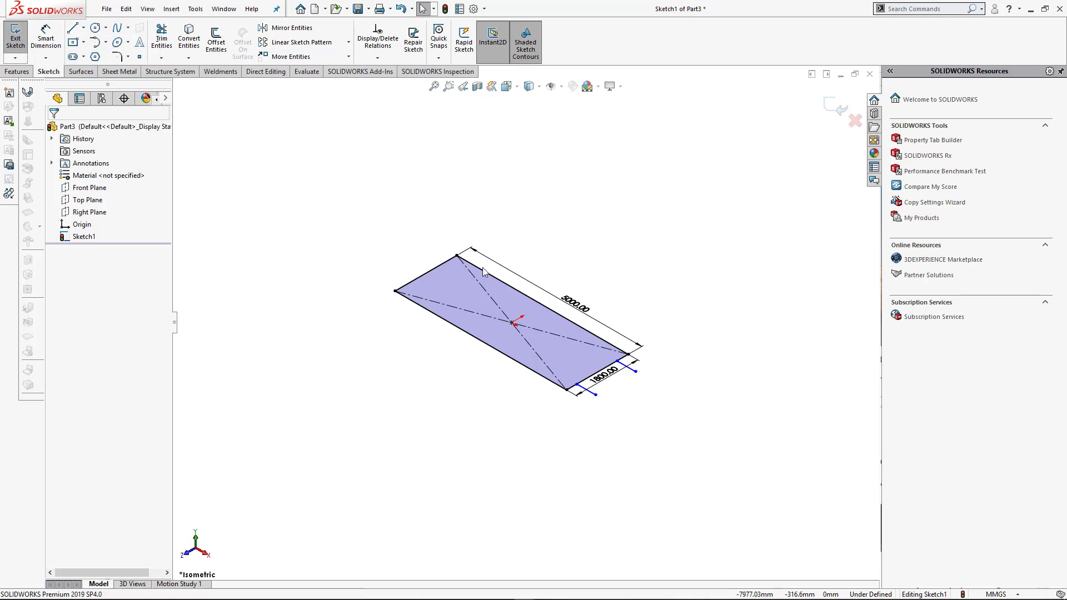
left_click(512, 322)
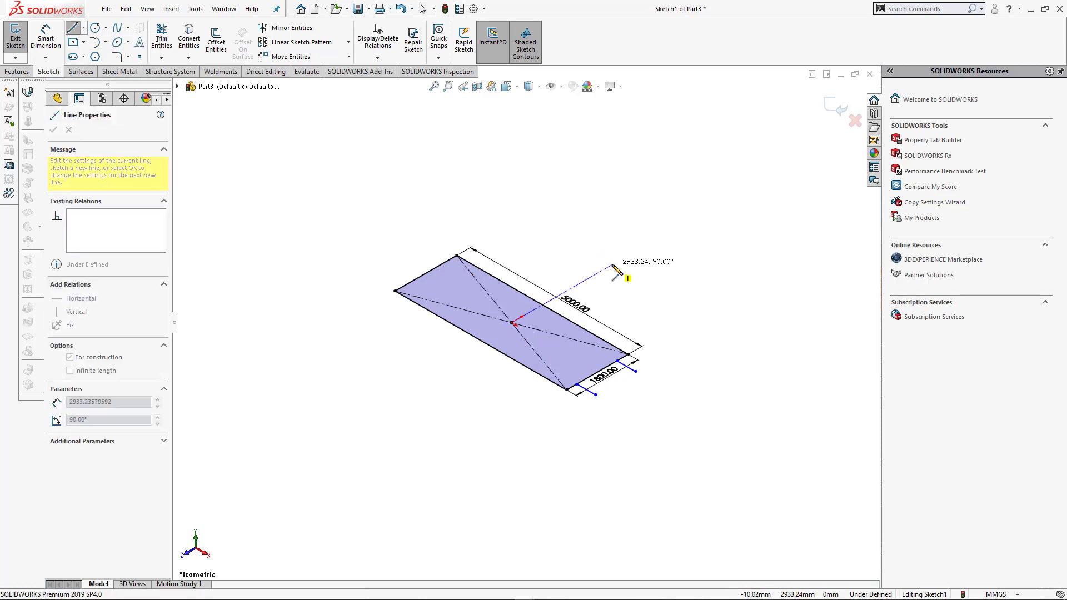
left_click(613, 265)
scroll(628, 401, "down", 3)
key("Escape")
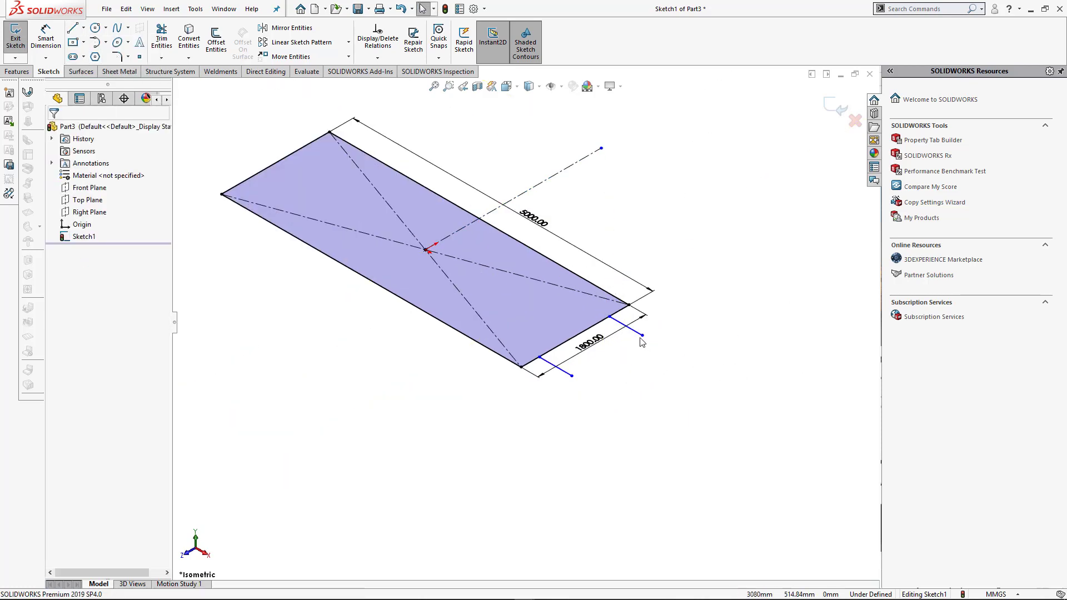
left_click(570, 375)
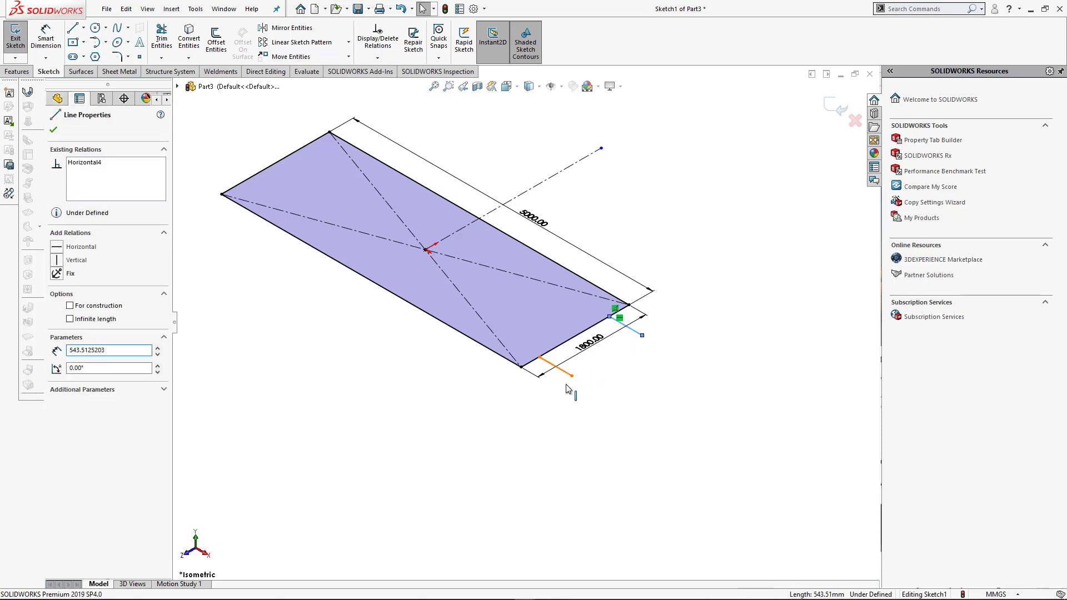
left_click(567, 386, "ctrl")
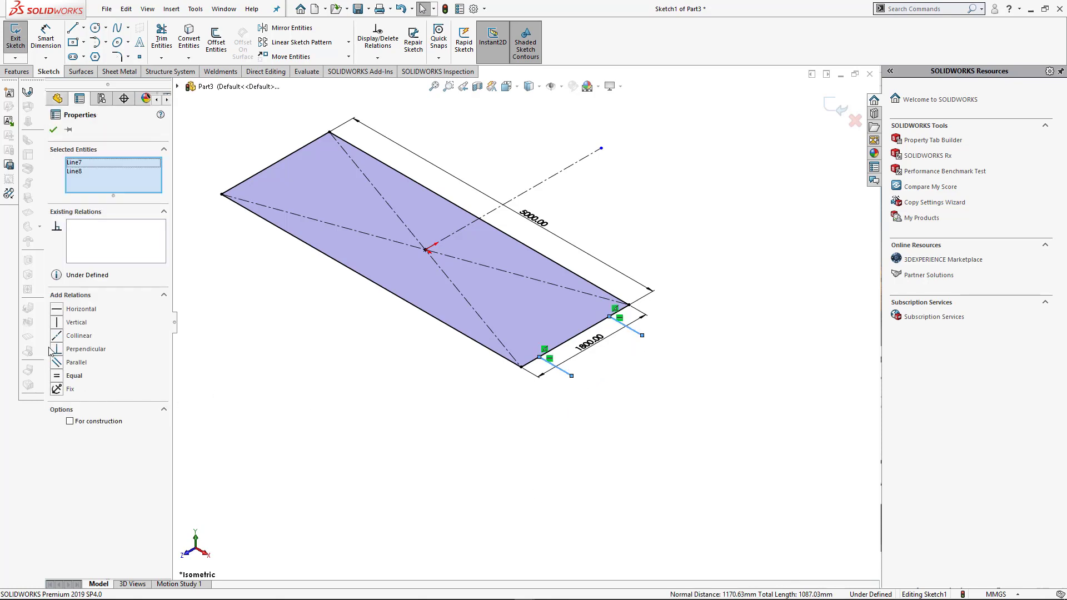
left_click(351, 430)
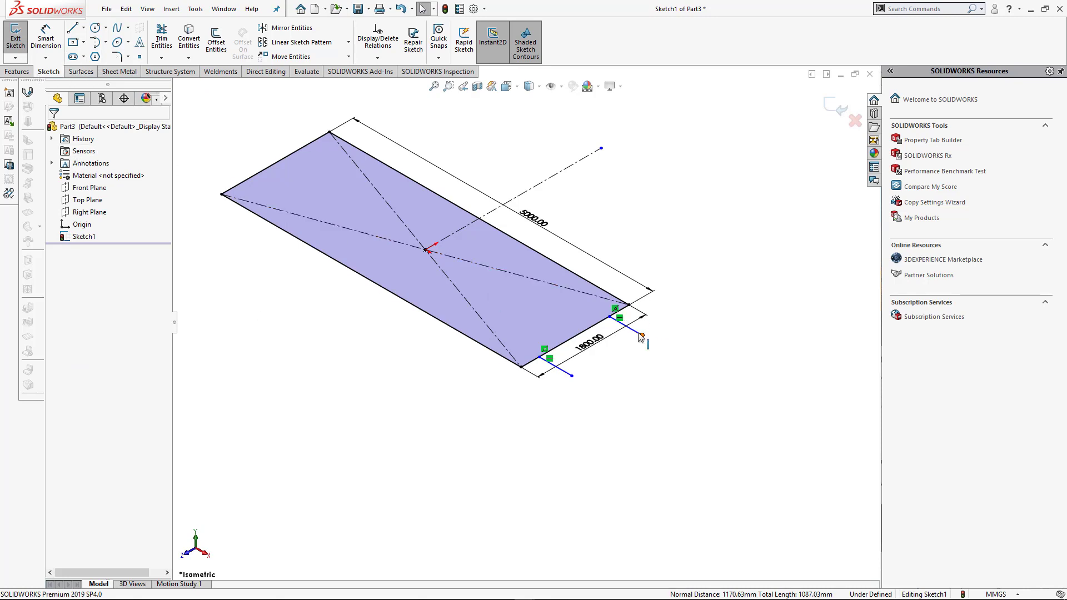
- Mirror the two short end lines about the centerline that crosses the rectangle's long side, keeping the originals
left_click(565, 374)
left_click(565, 375, "ctrl")
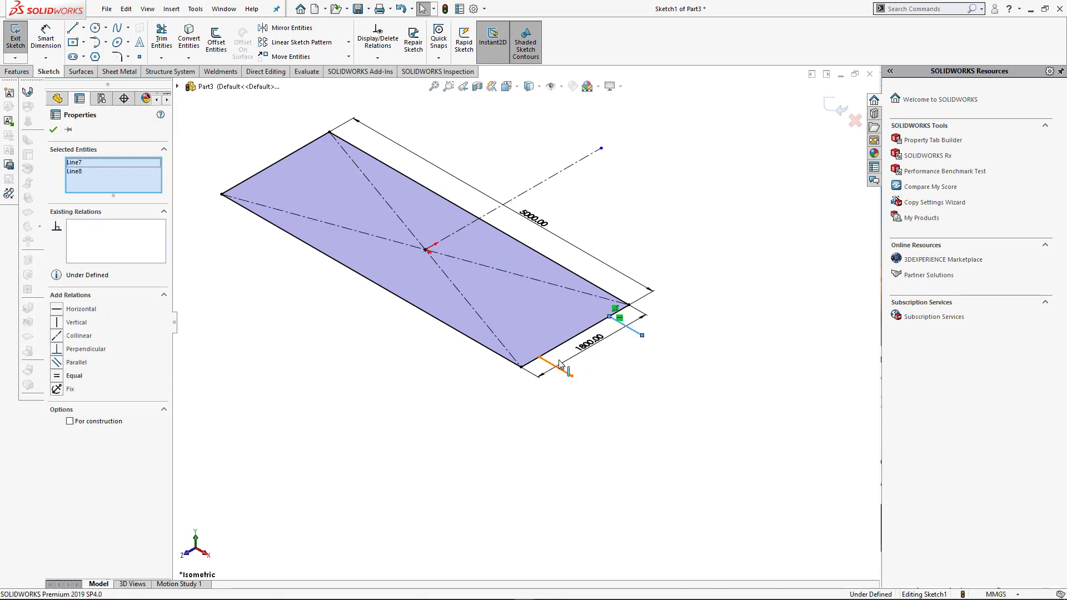
left_click(292, 28)
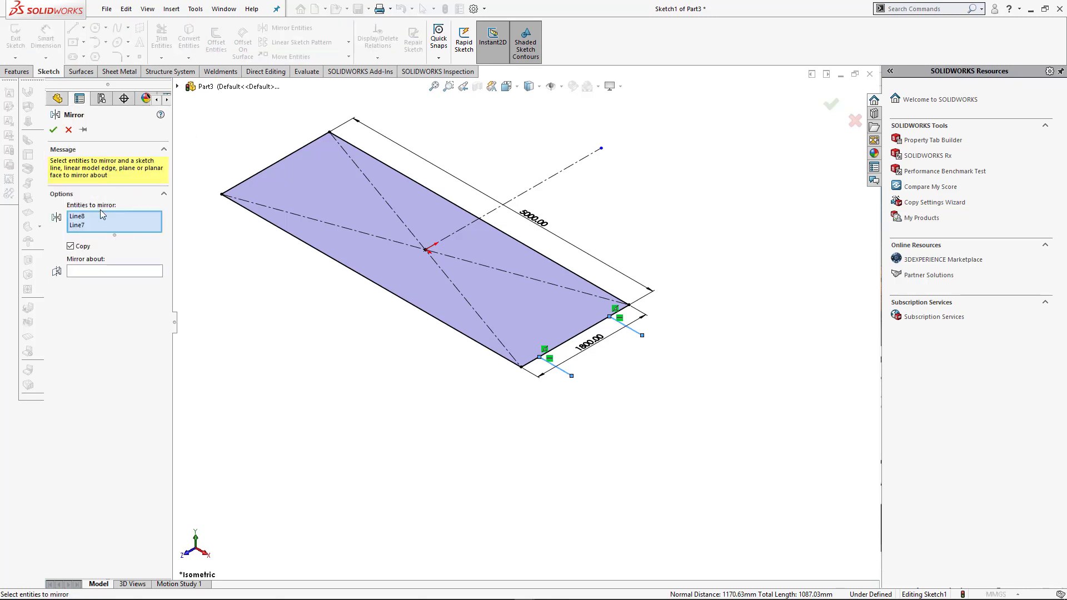
left_click(111, 272)
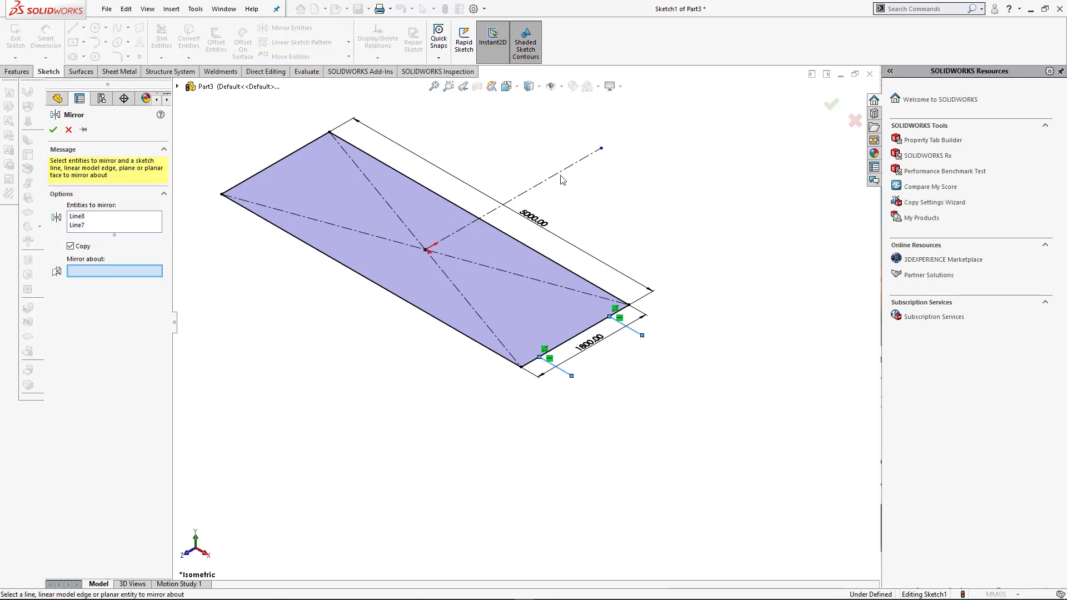
left_click(561, 176)
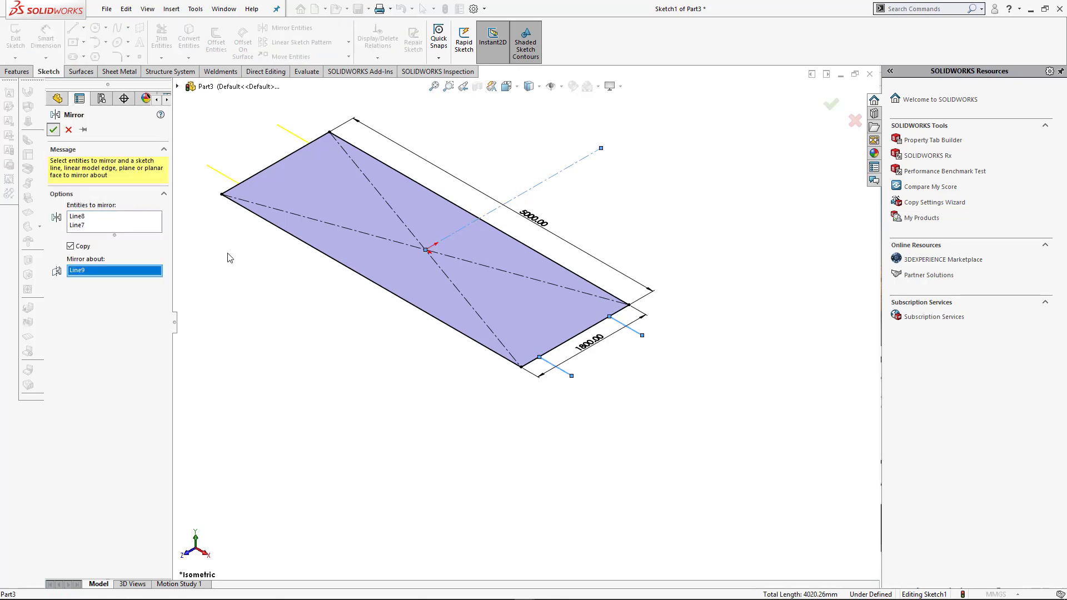
left_click(53, 130)
scroll(421, 358, "up", 3)
scroll(390, 329, "down", 2)
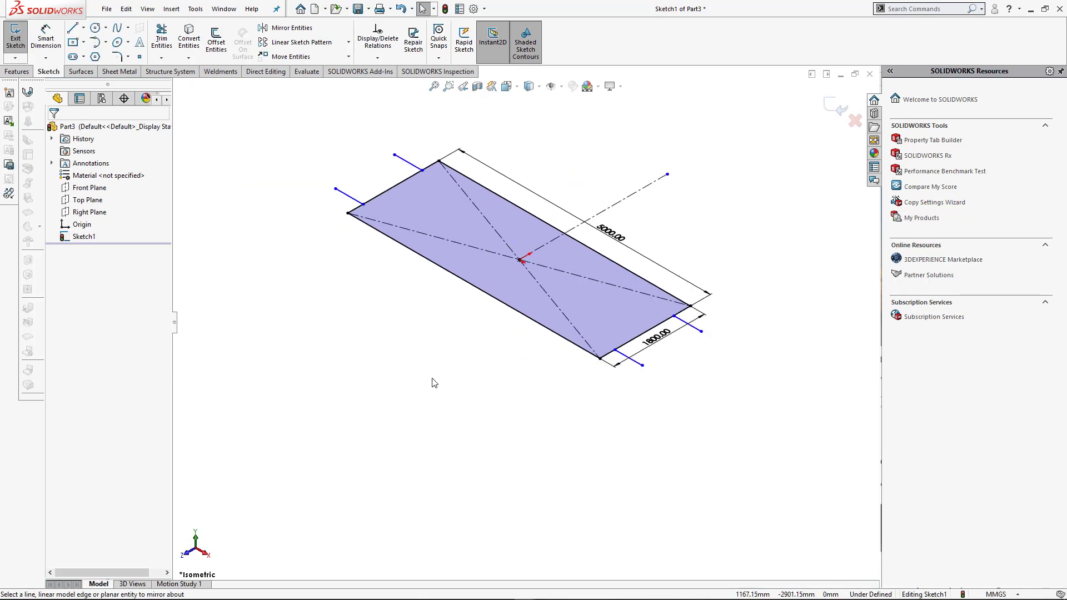
- Dimension one of the original short end lines, nearest the 5000 mm dimension, with a length of 300 mm
key("space")
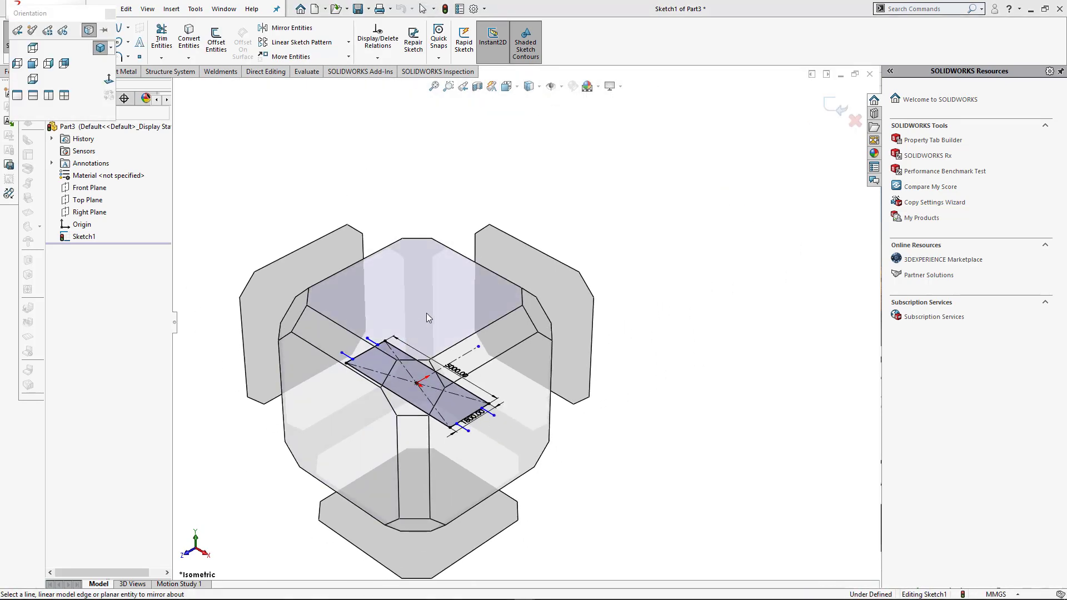
left_click(426, 313)
scroll(707, 488, "up", 2)
scroll(592, 460, "down", 3)
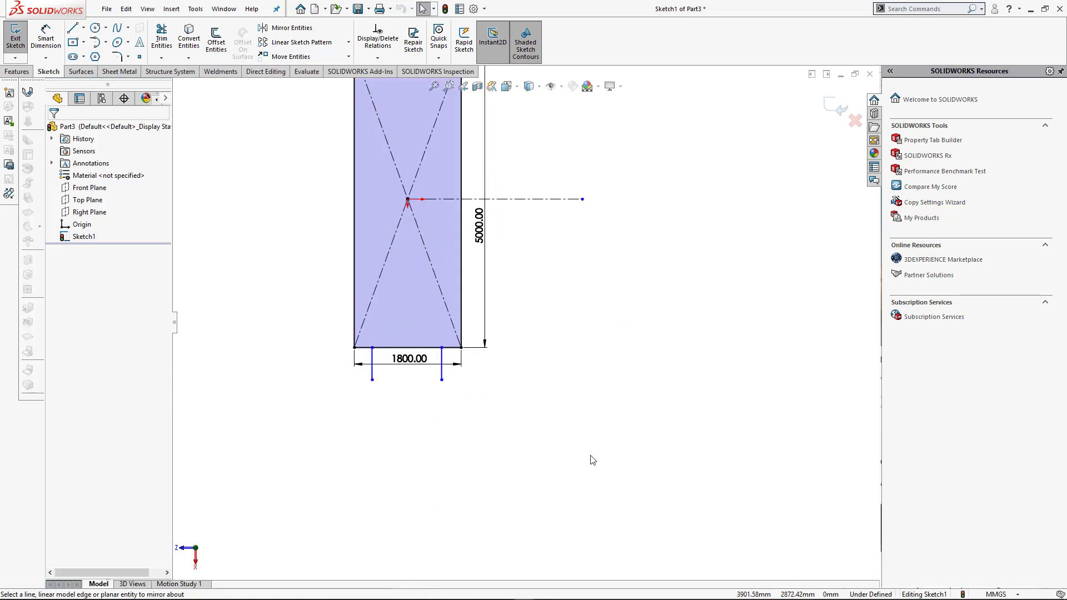
scroll(396, 251, "up", 3)
scroll(489, 130, "down", 2)
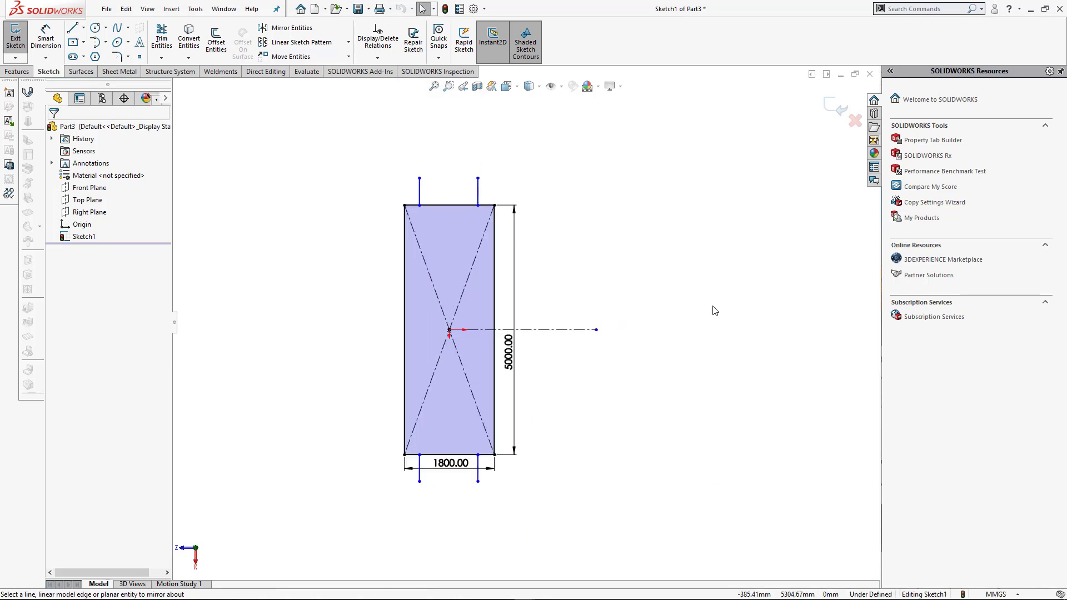
key("d")
left_click(478, 475)
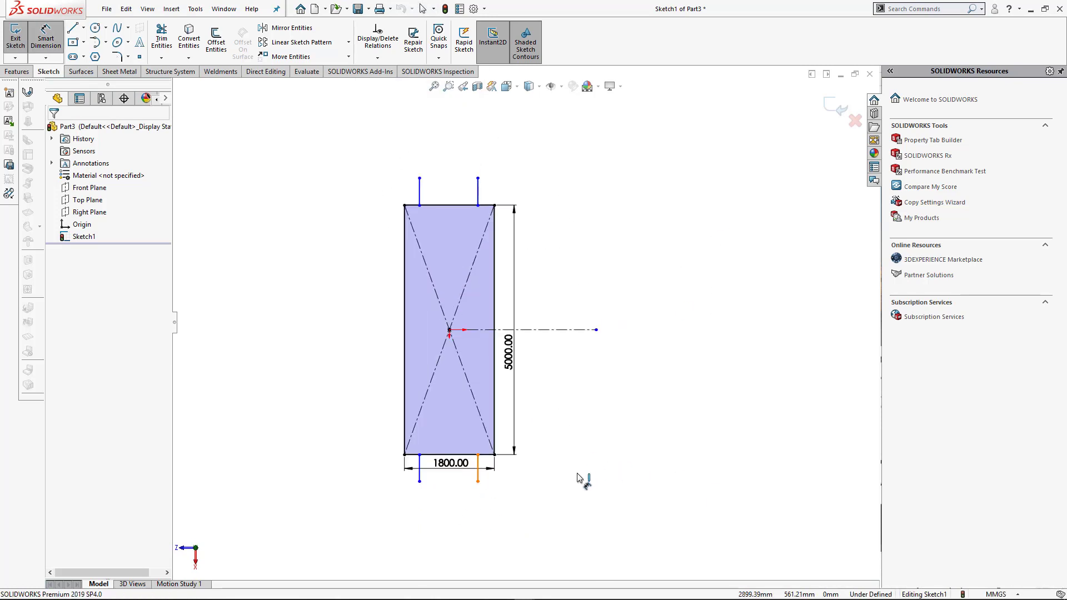
left_click(575, 473)
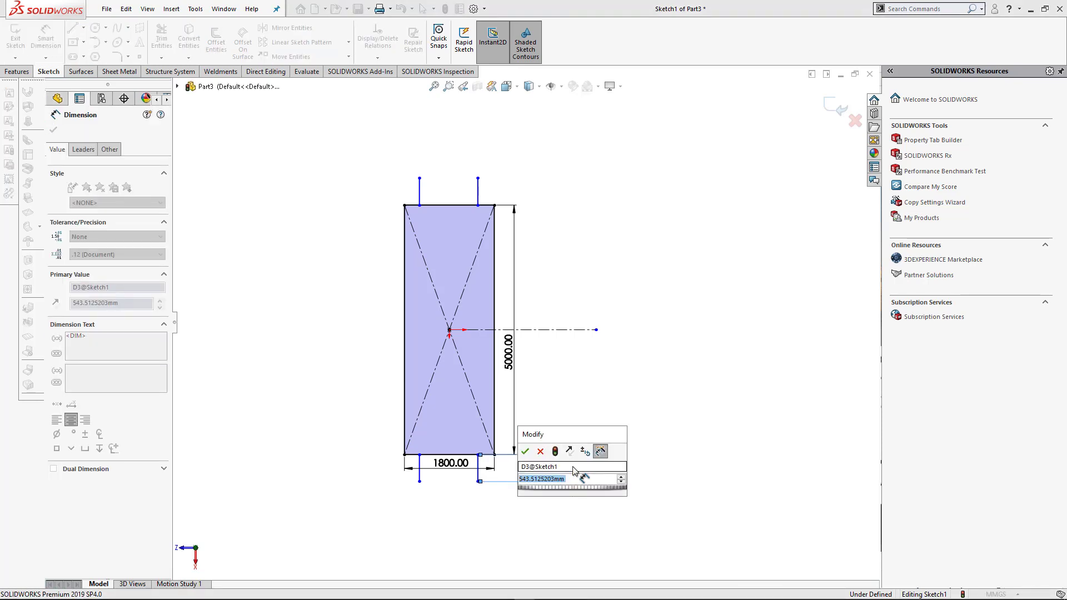
type("300")
key("Return")
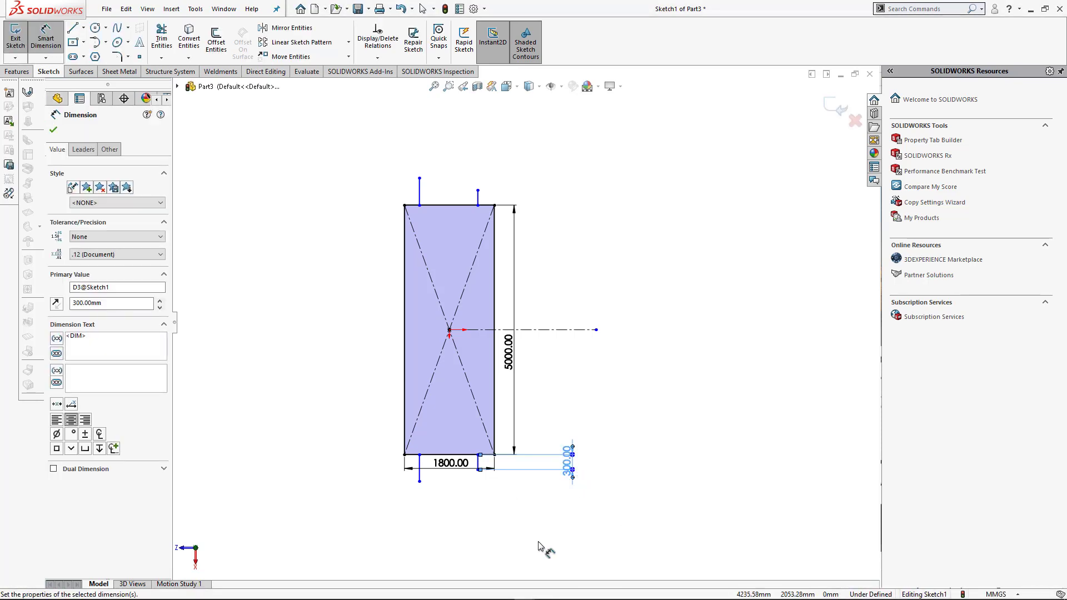
key("Escape")
- Apply an Equal relation to the 300 mm line, its neighbour at the same end and that neighbour's mirrored copy
left_click(478, 464)
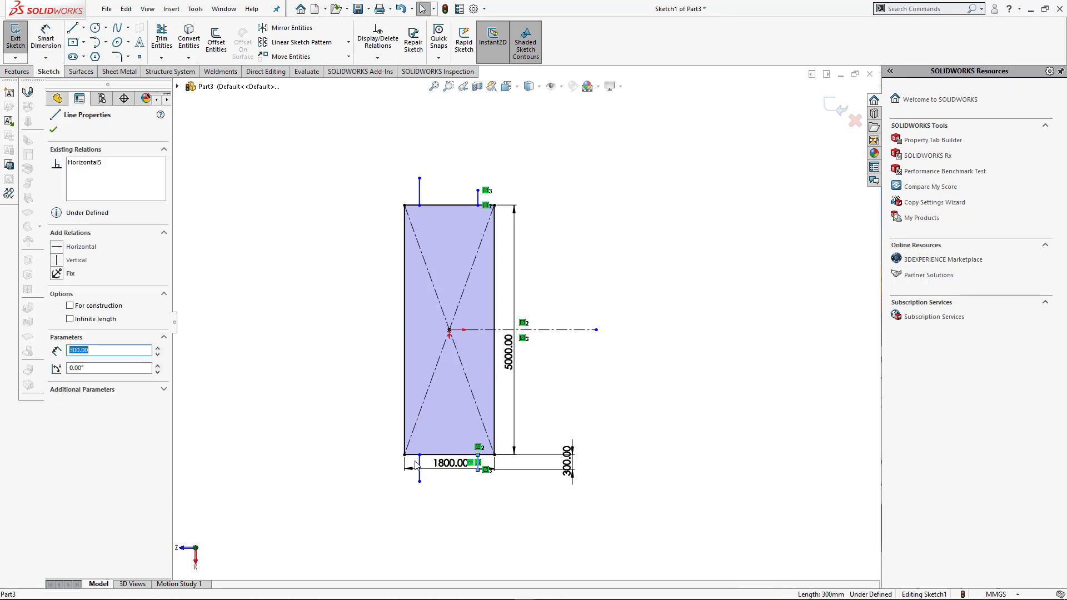
left_click(420, 191, "ctrl")
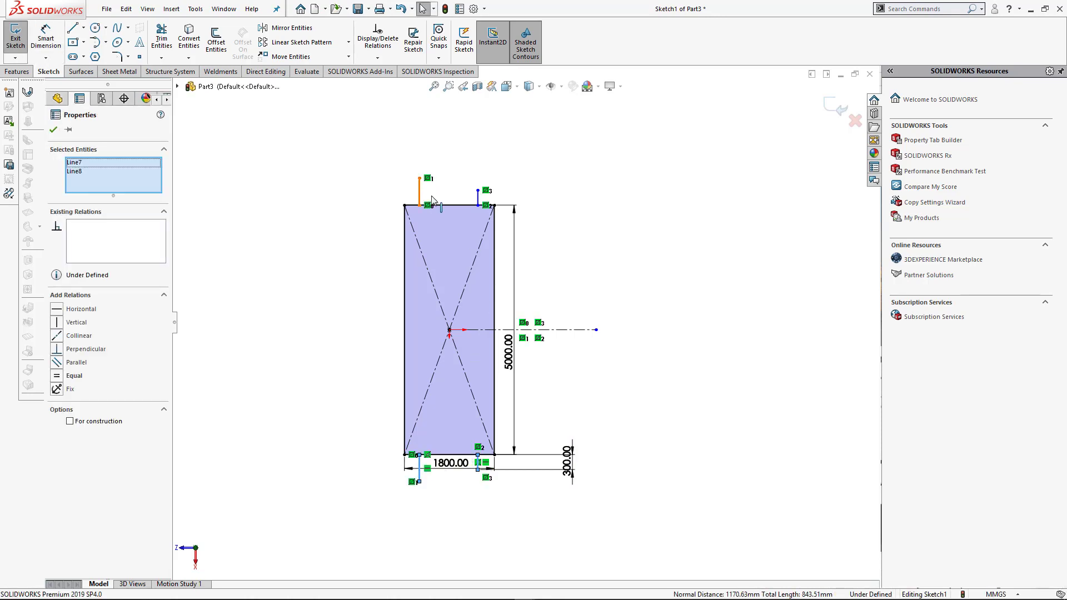
left_click(478, 198, "ctrl")
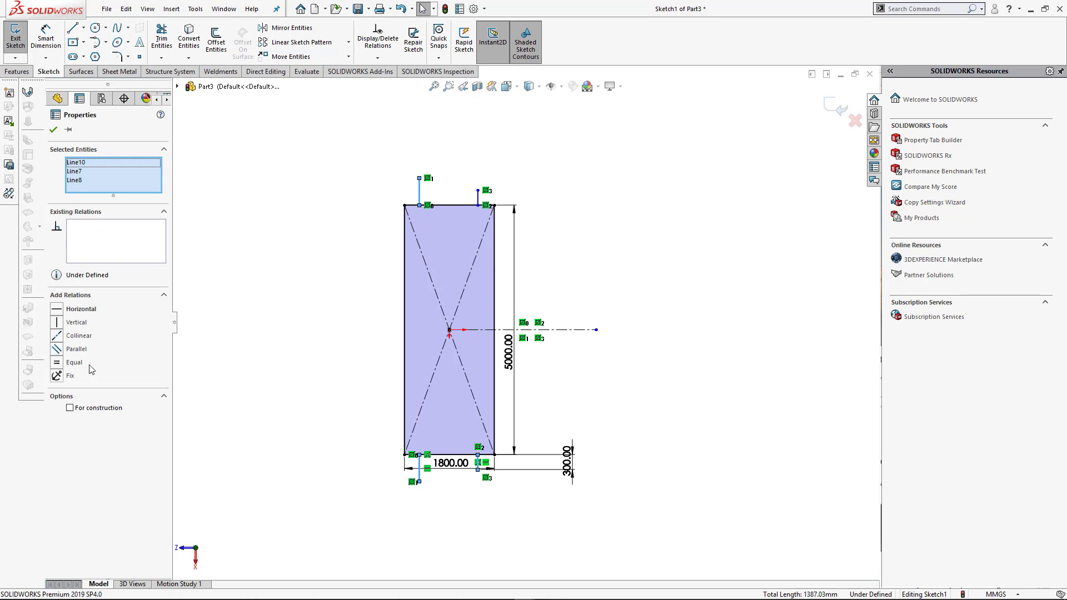
left_click(58, 362)
left_click(700, 347)
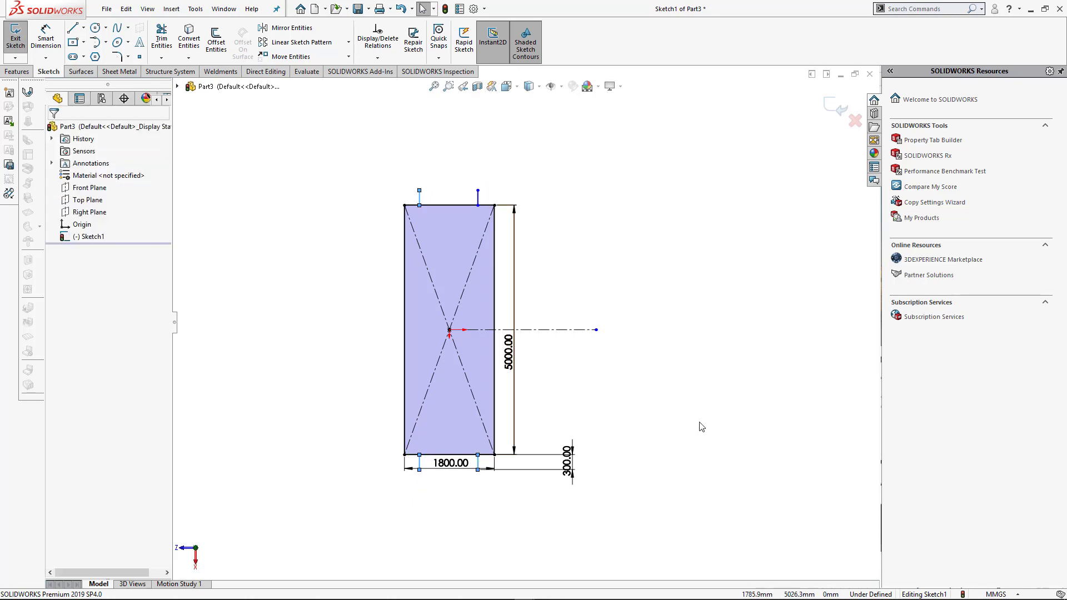
- Sketch a centerline about 3503 mm long from the origin, parallel to the rectangle's long sides and past the mirrored short lines
left_click(83, 27)
left_click(92, 55)
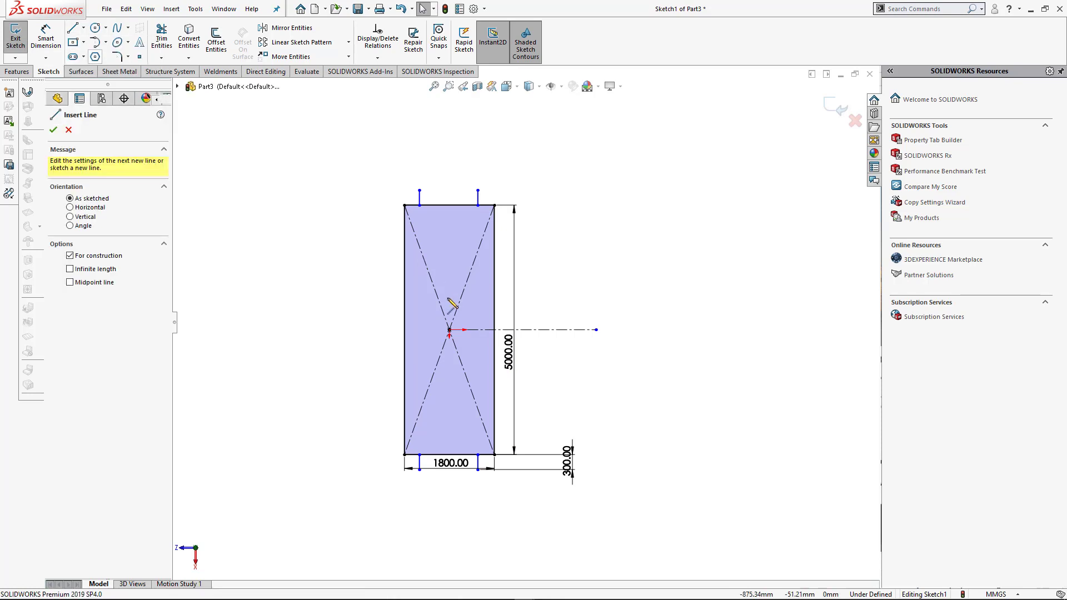
left_click(449, 330)
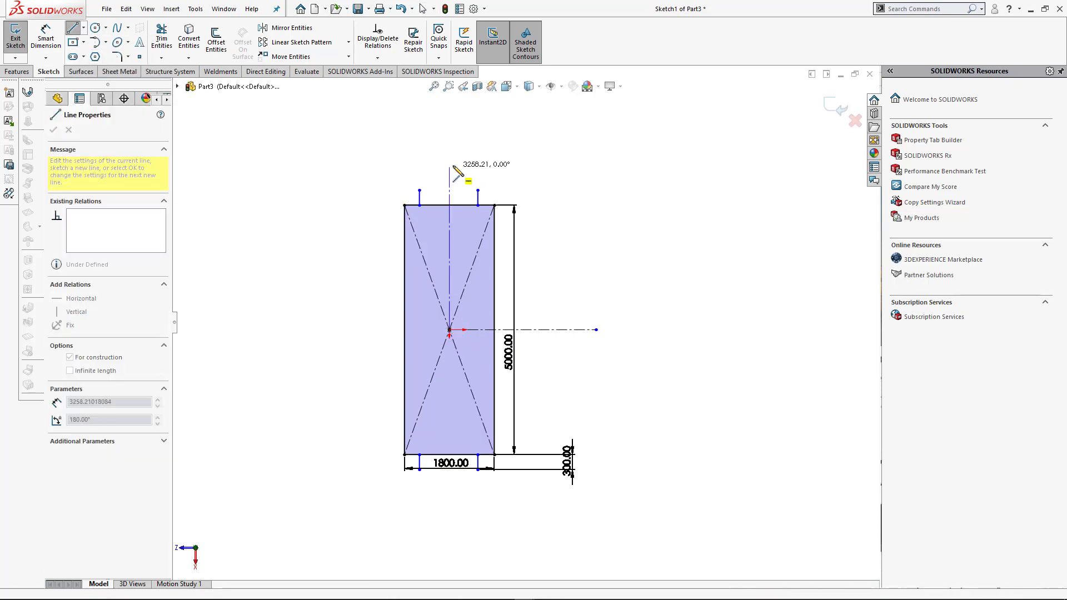
left_click(451, 156)
key("Escape")
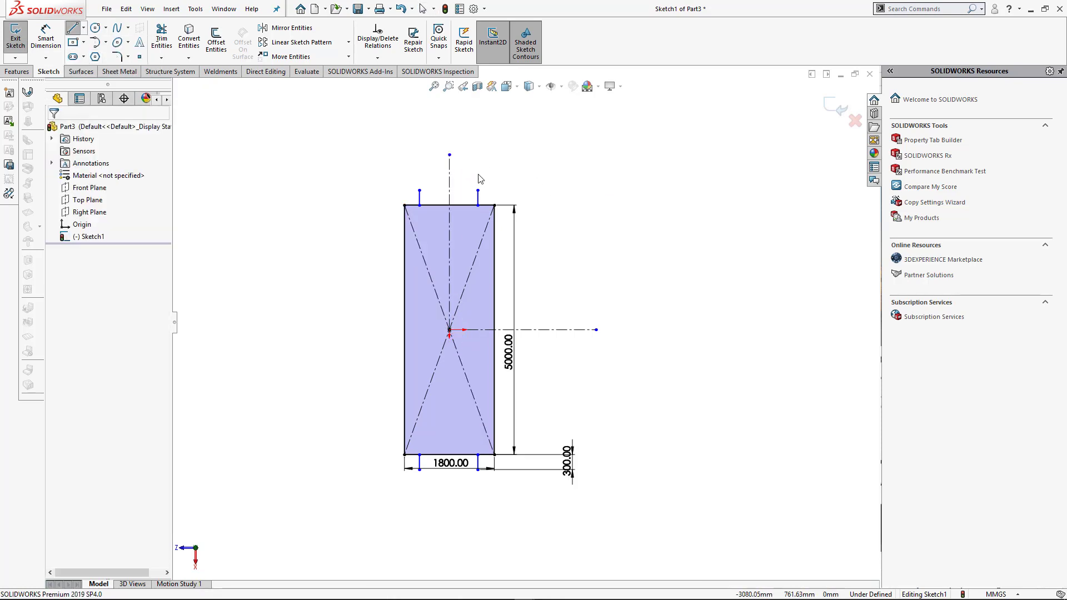
- Make the two mirrored short lines symmetric about the lengthwise centerline
scroll(447, 156, "down", 3)
left_click(516, 247)
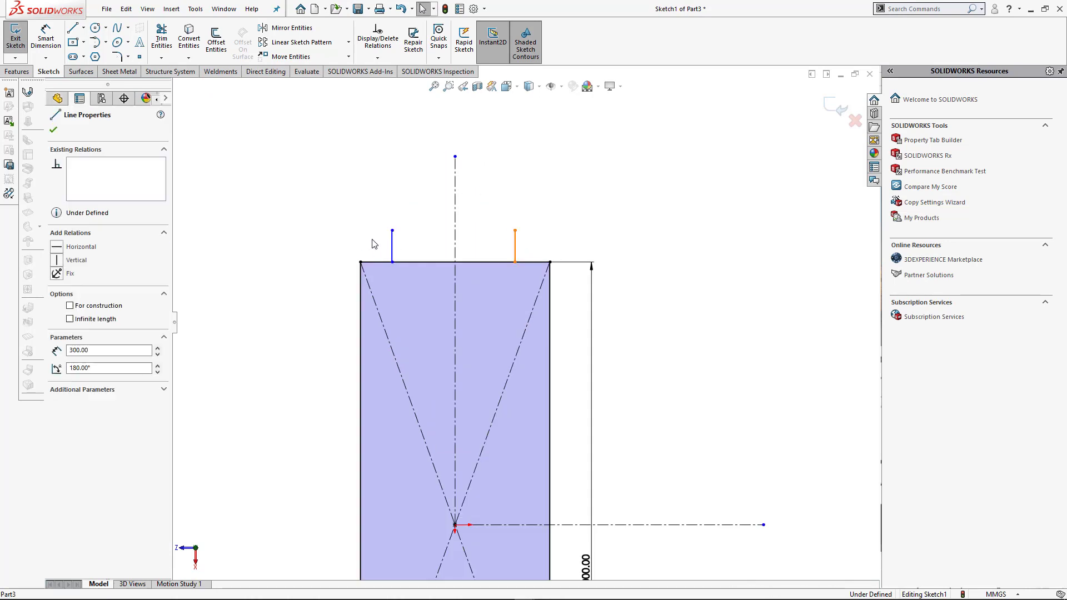
left_click(392, 246, "ctrl")
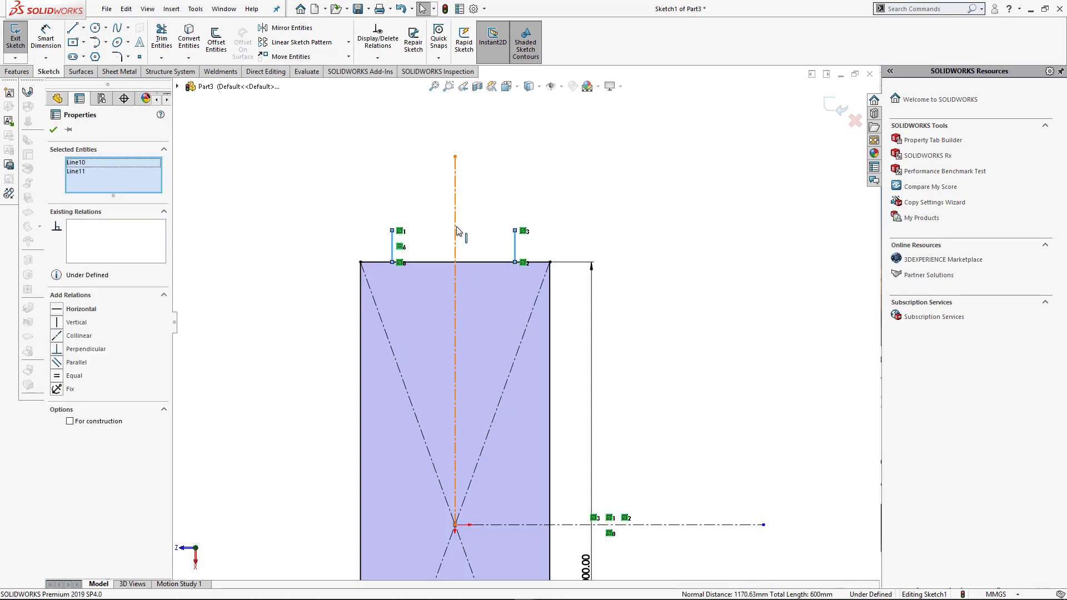
left_click(451, 229, "ctrl")
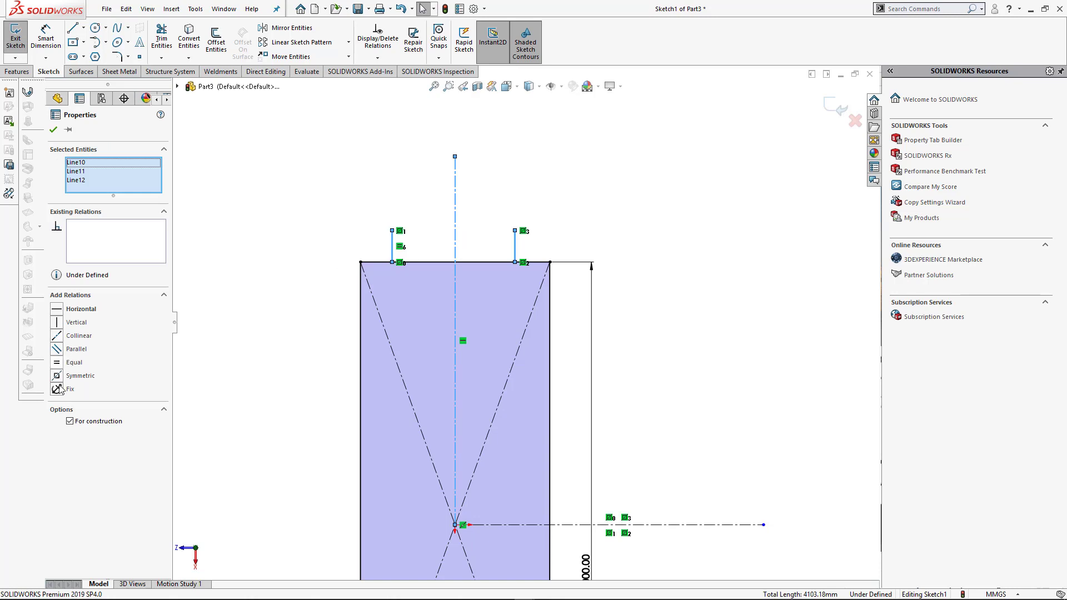
left_click(57, 376)
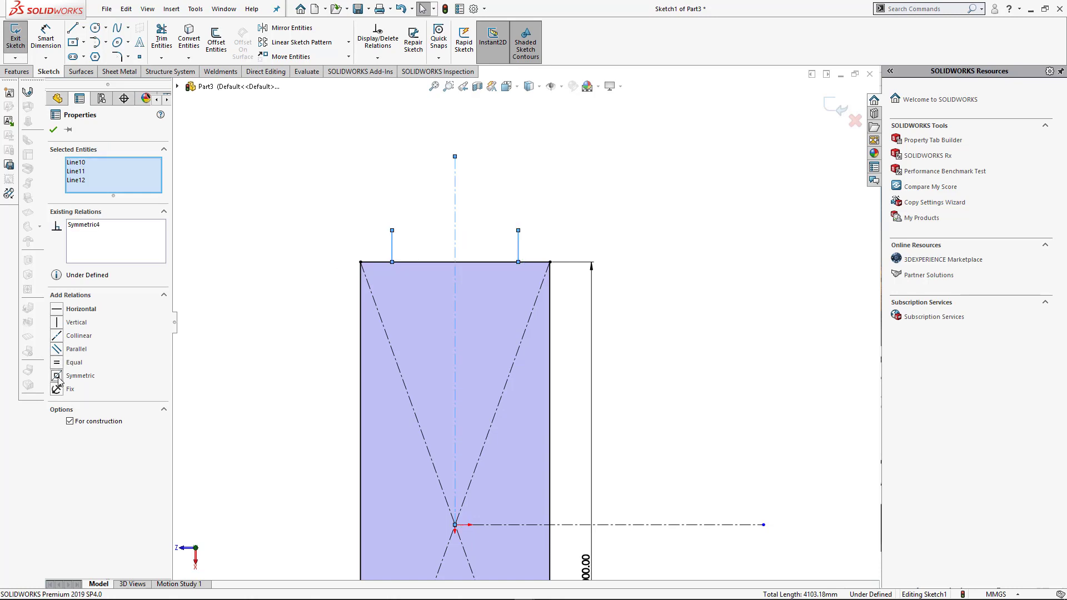
left_click(54, 132)
- Dimension the spacing between the two short lines at the 1800 mm dimension's end as 1200 mm
scroll(713, 279, "up", 5)
right_click_drag(767, 355, 685, 314)
scroll(467, 492, "down", 5)
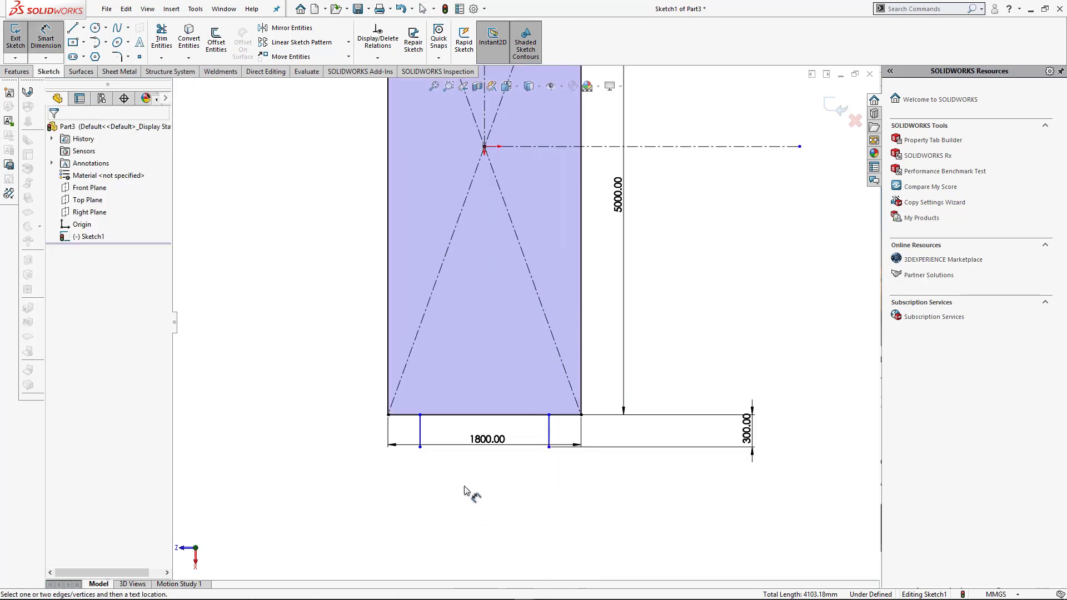
left_click(421, 432)
left_click(549, 433)
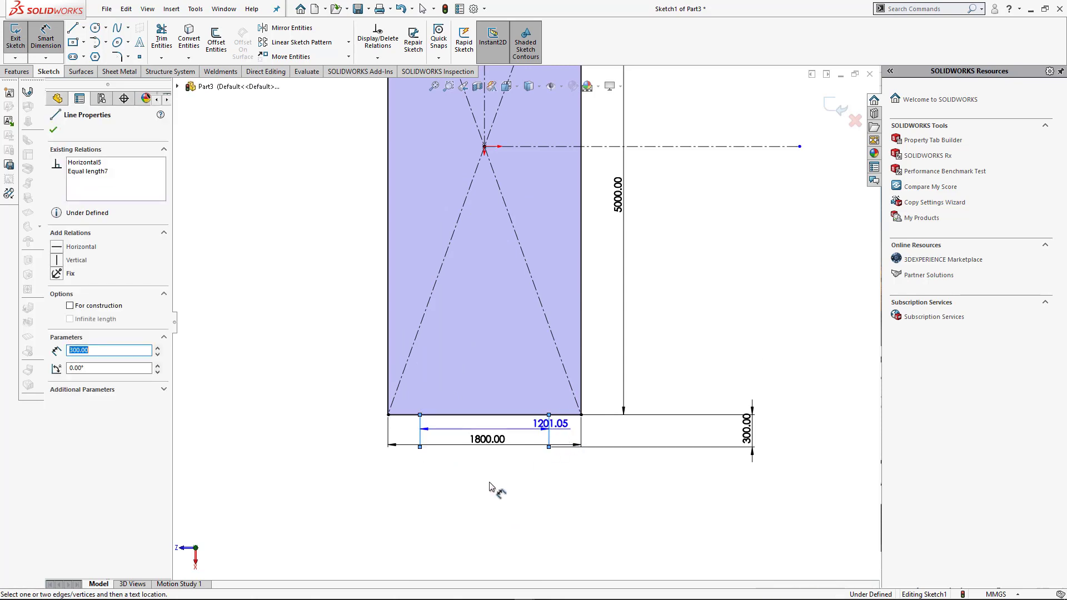
left_click(481, 498)
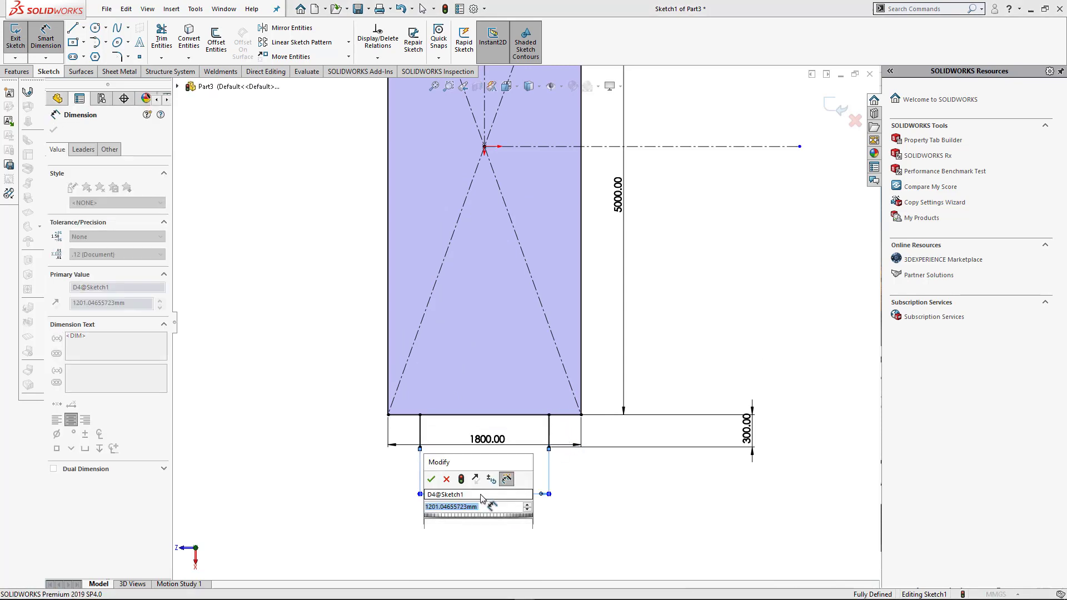
type("1200")
key("Return")
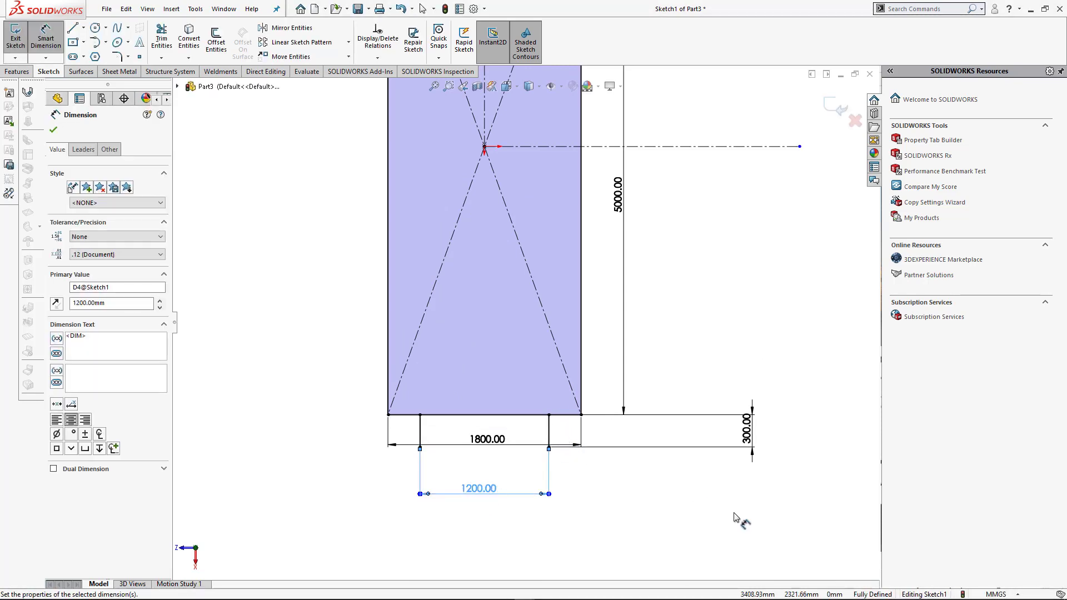
left_click(734, 515)
- Switch to the isometric view and reposition the 1800 mm and 1200 mm dimensions so they no longer overlap
scroll(732, 522, "up", 6)
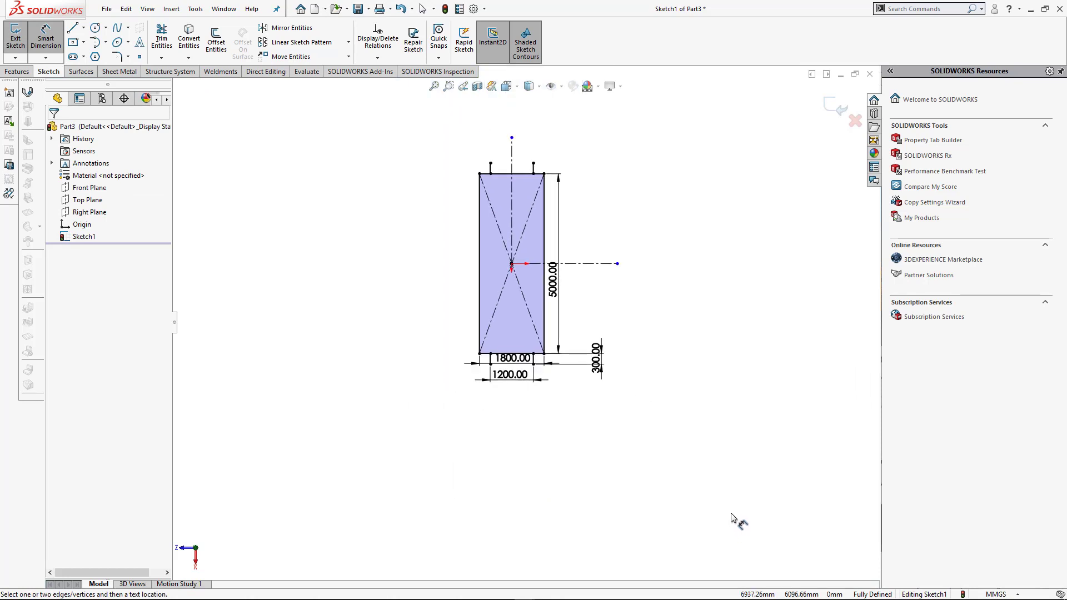
key("ctrl+7")
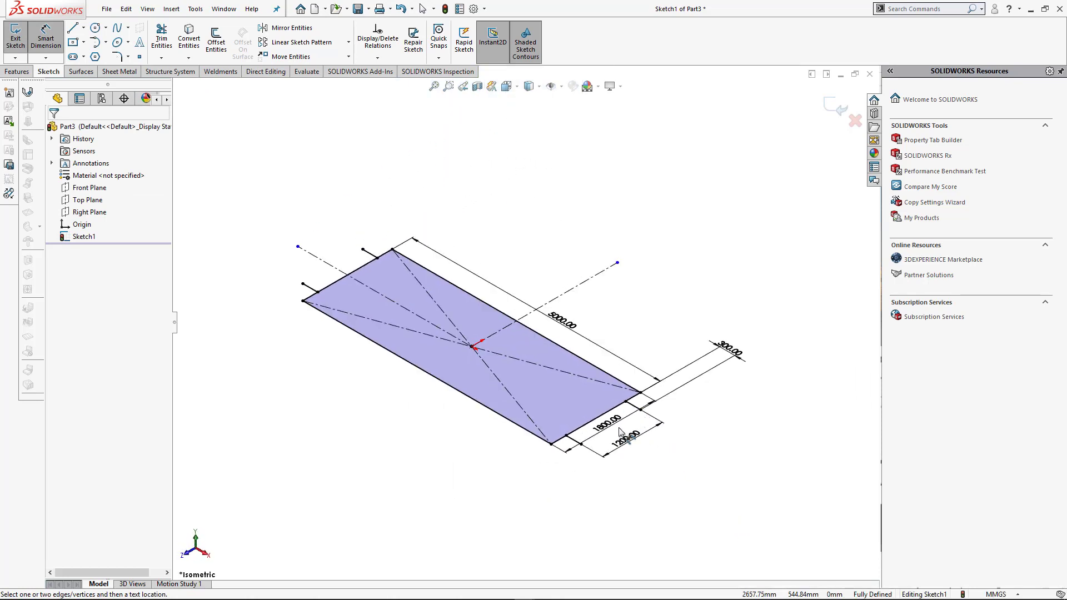
left_click_drag(620, 433, 650, 309)
left_click(781, 472)
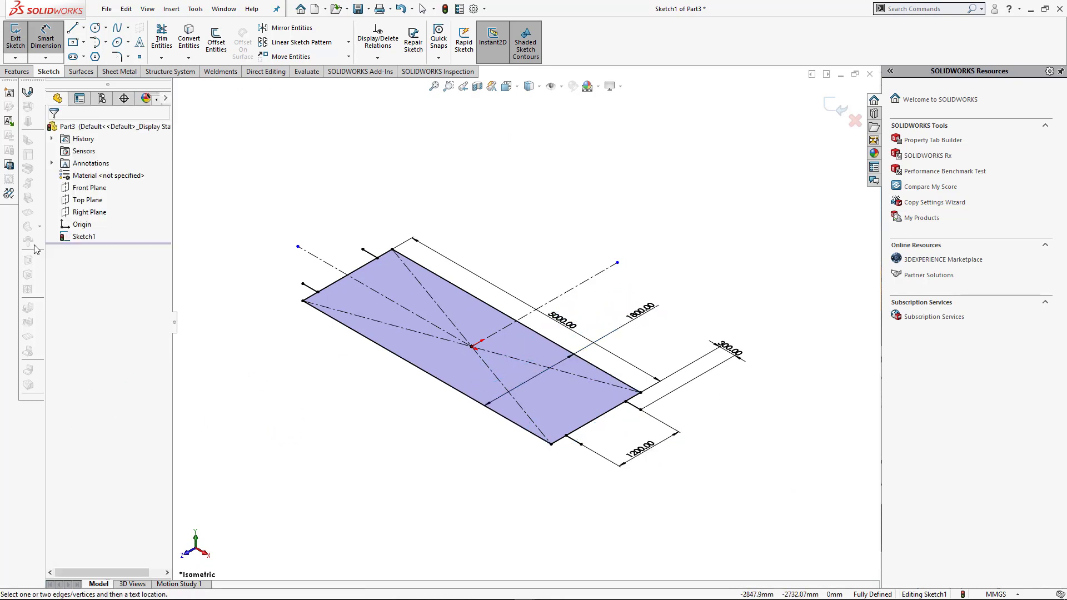
- View the sketch from the top and sketch a crosswise line about 1800 mm long just beyond the short lines at the 1200 mm dimension's end
left_click(73, 238)
left_click(102, 222)
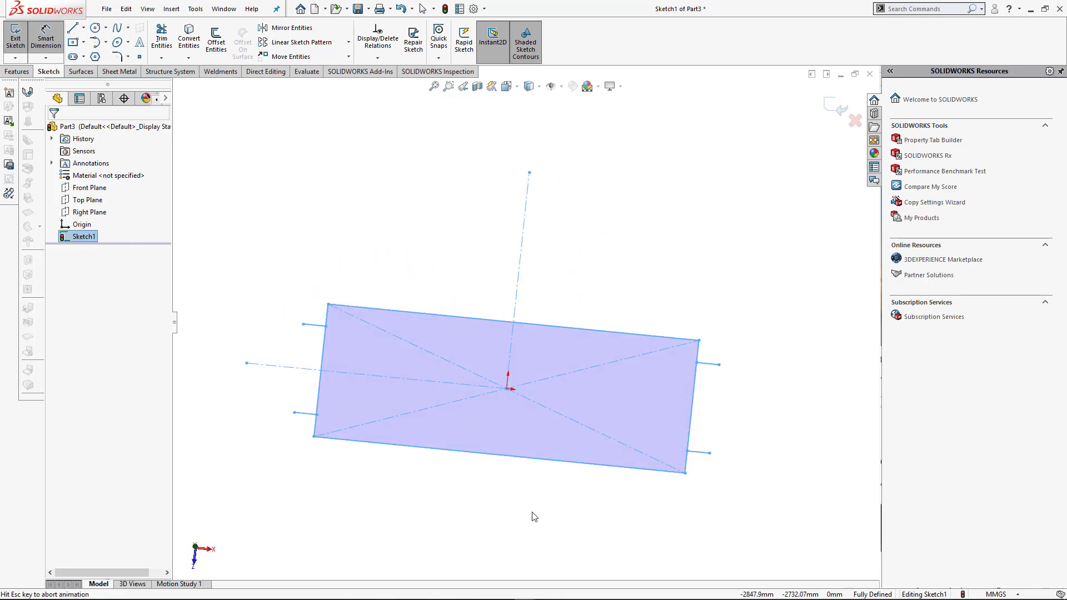
left_click(800, 480)
scroll(787, 463, "up", 3)
scroll(775, 447, "down", 1)
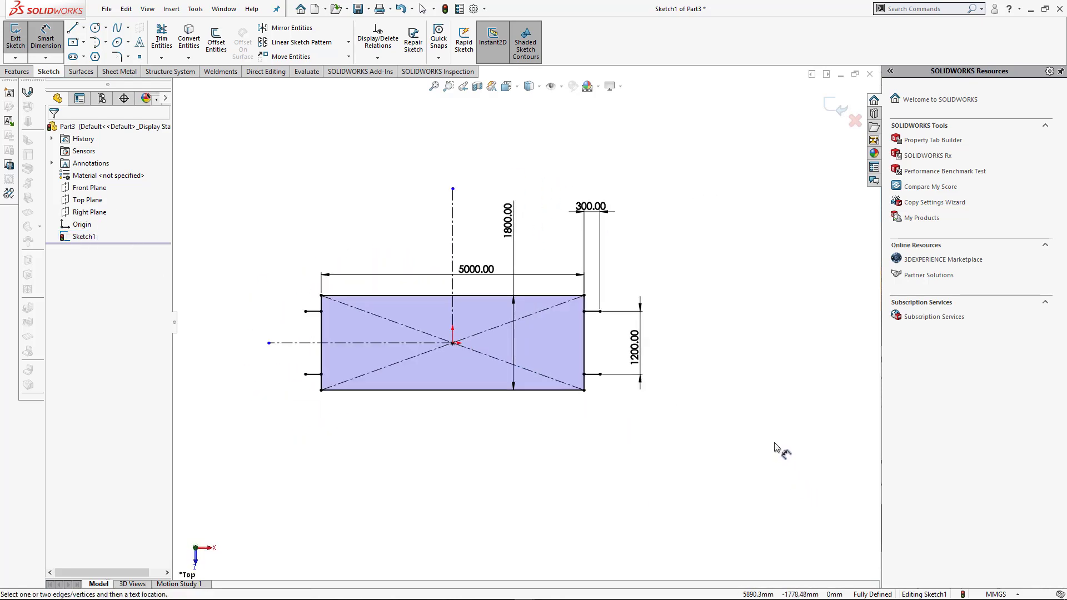
left_click(73, 28)
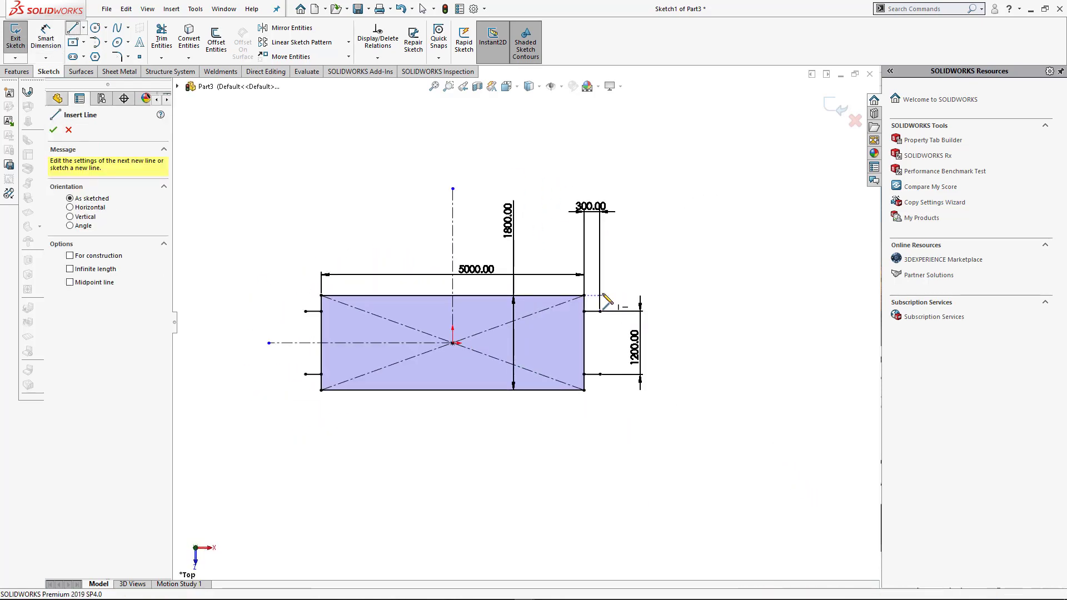
scroll(611, 398, "down", 3)
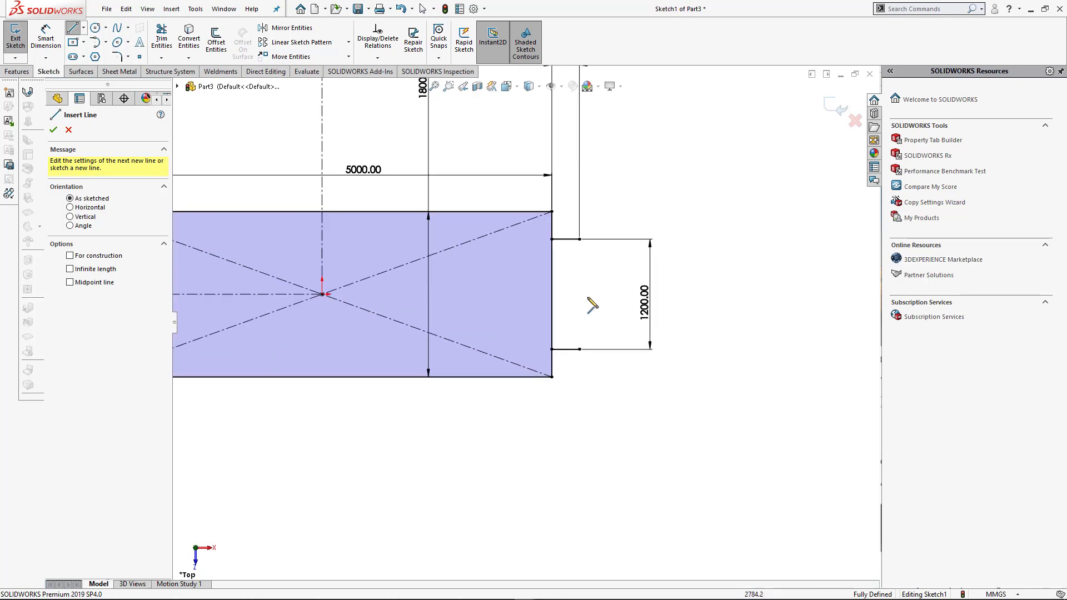
left_click(594, 212)
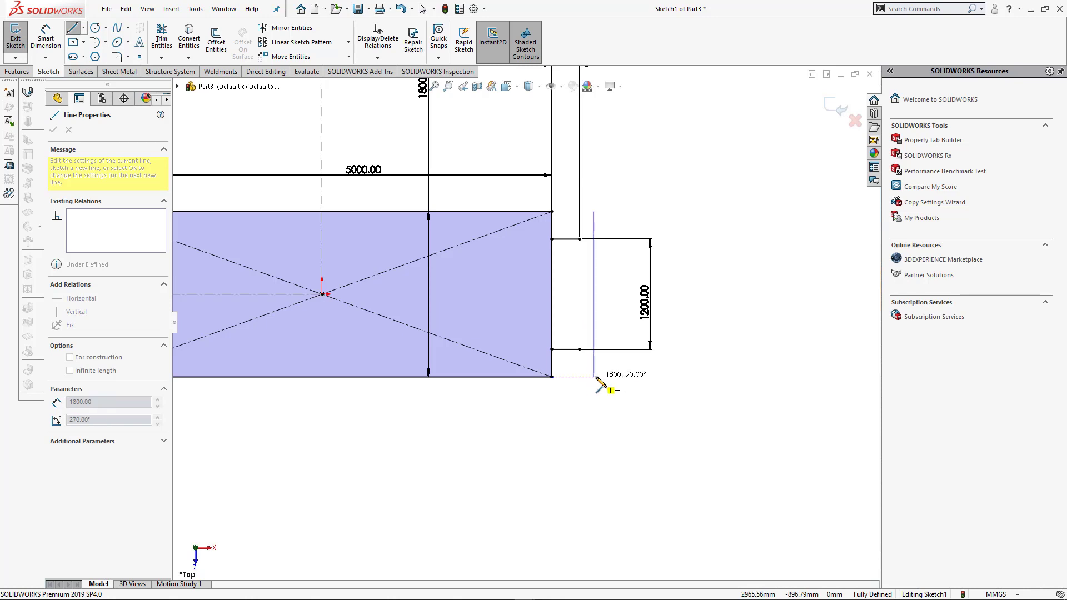
left_click(593, 377)
key("Escape")
key("Escape")
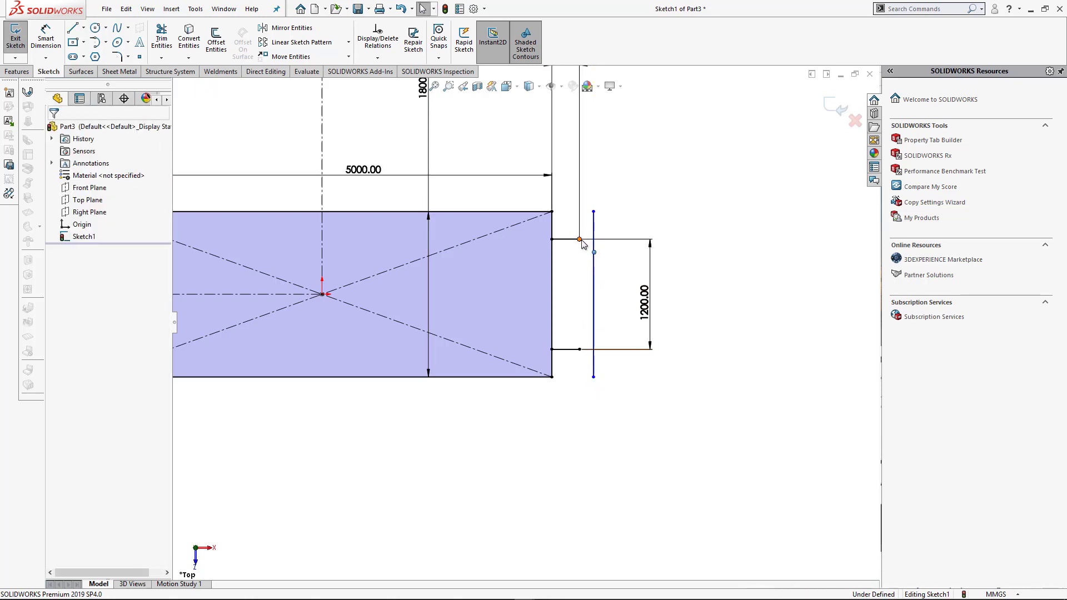
- Make the new outer line coincident with the outer endpoint of the upper short line
left_click(580, 240)
left_click(594, 252, "ctrl")
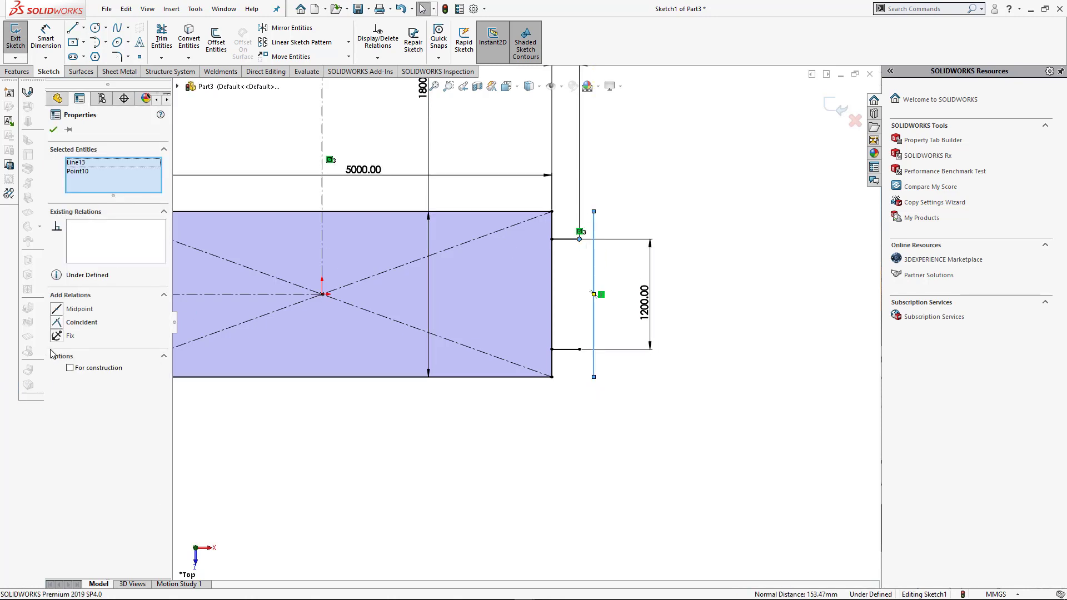
left_click(60, 324)
left_click(515, 544)
- Dimension the length of the outer crosswise line as 1800 mm
scroll(515, 545, "up", 6)
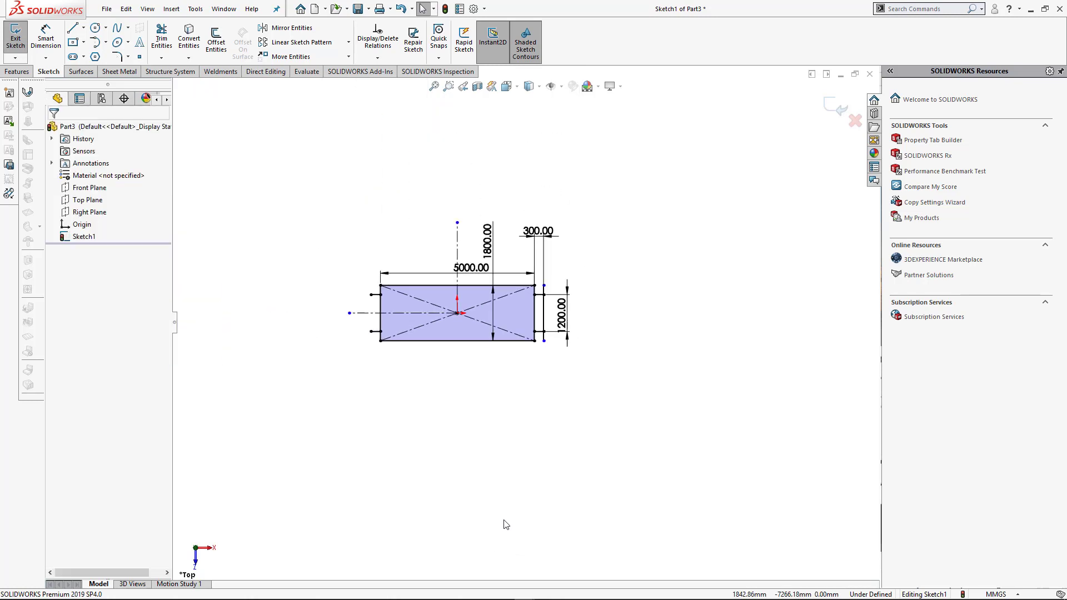
scroll(455, 363, "down", 2)
scroll(640, 456, "down", 2)
right_click_drag(641, 457, 672, 229)
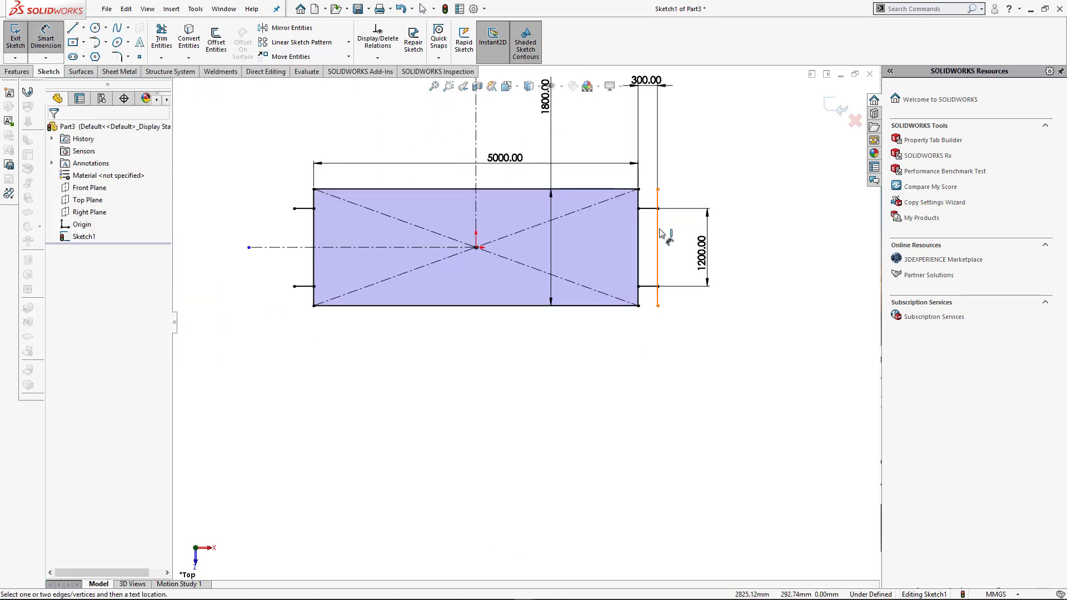
left_click(659, 229)
left_click(743, 234)
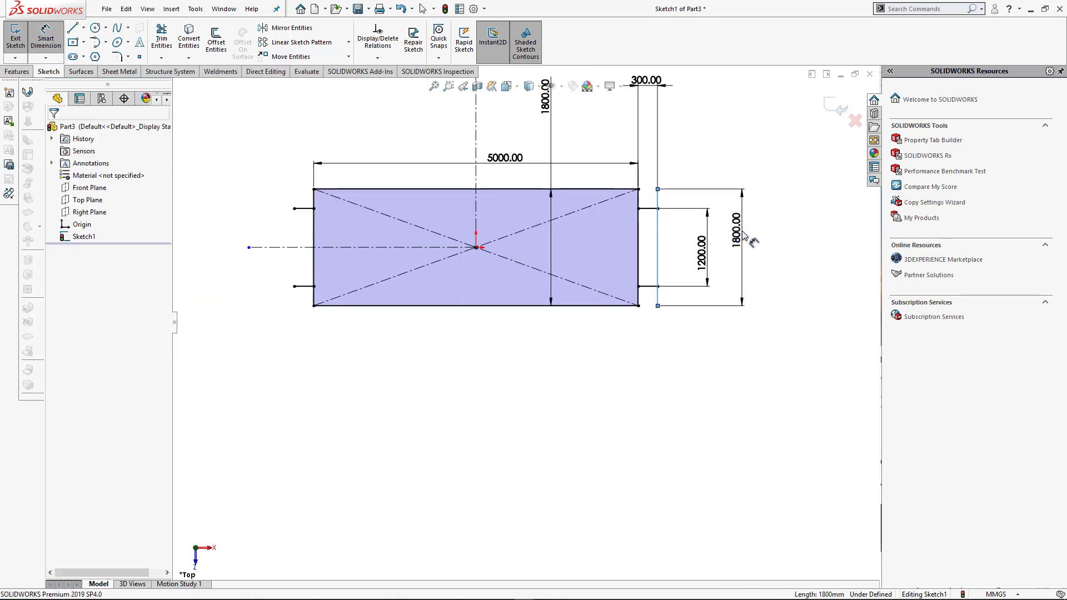
type("1200")
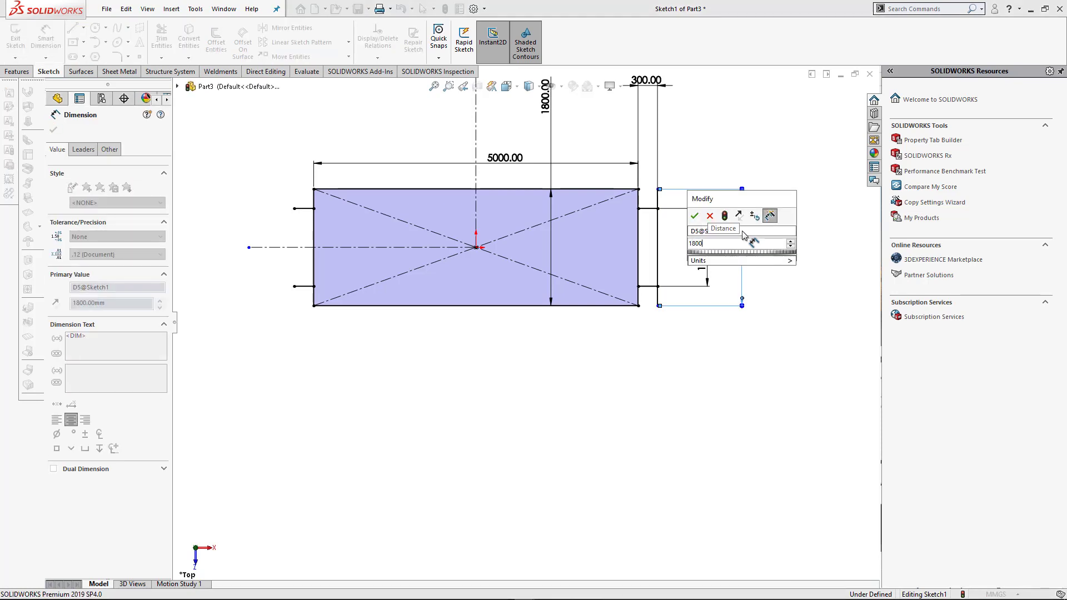
key("Return")
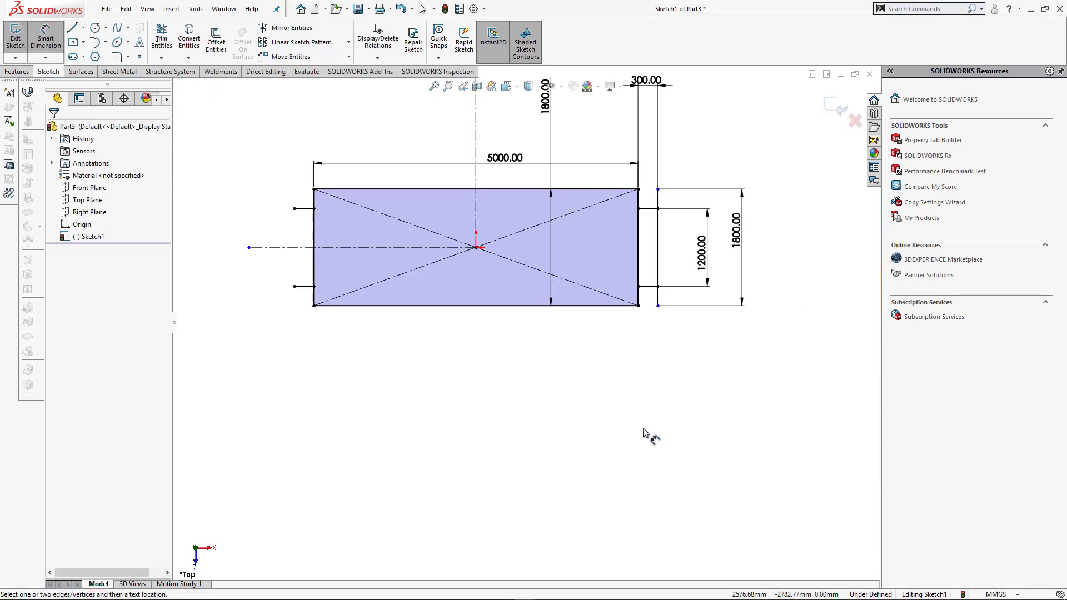
key("Escape")
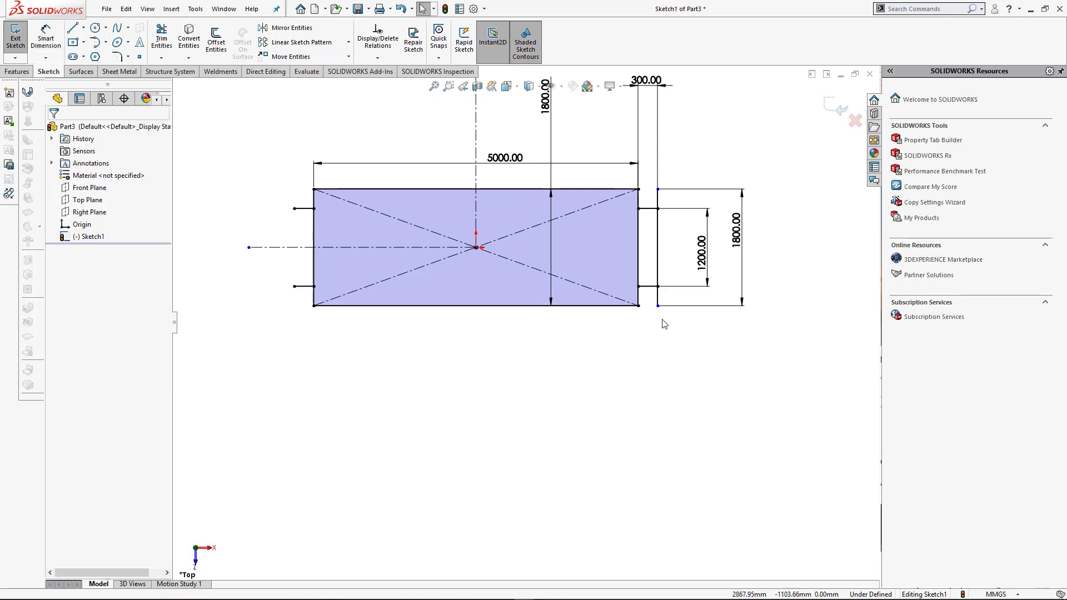
- Add a horizontal relation between the midpoint of the outer crosswise line and the sketch origin
left_click_drag(658, 307, 669, 400)
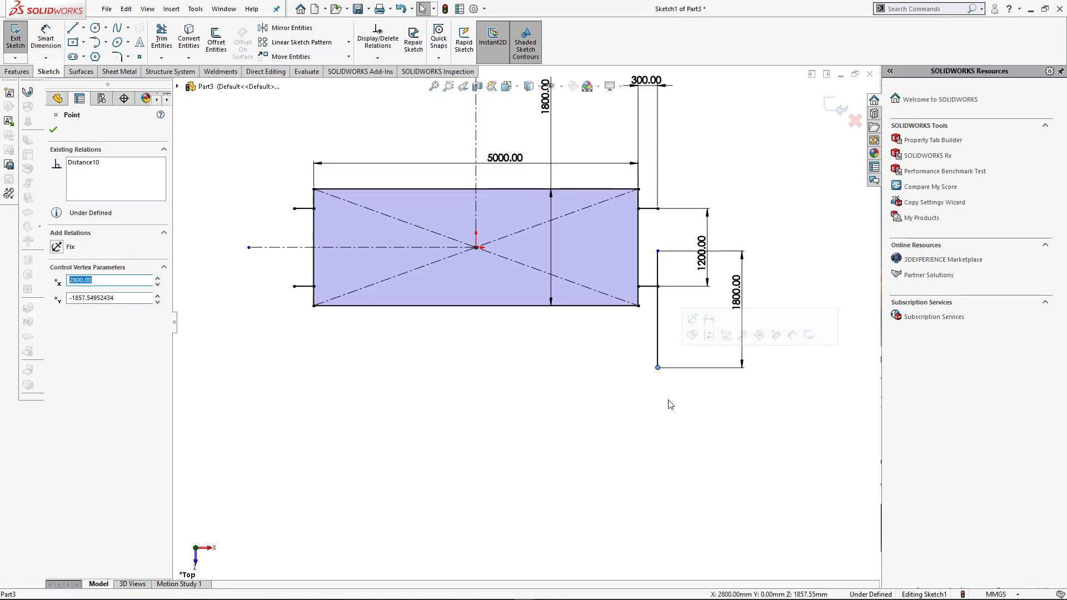
key("ctrl+z")
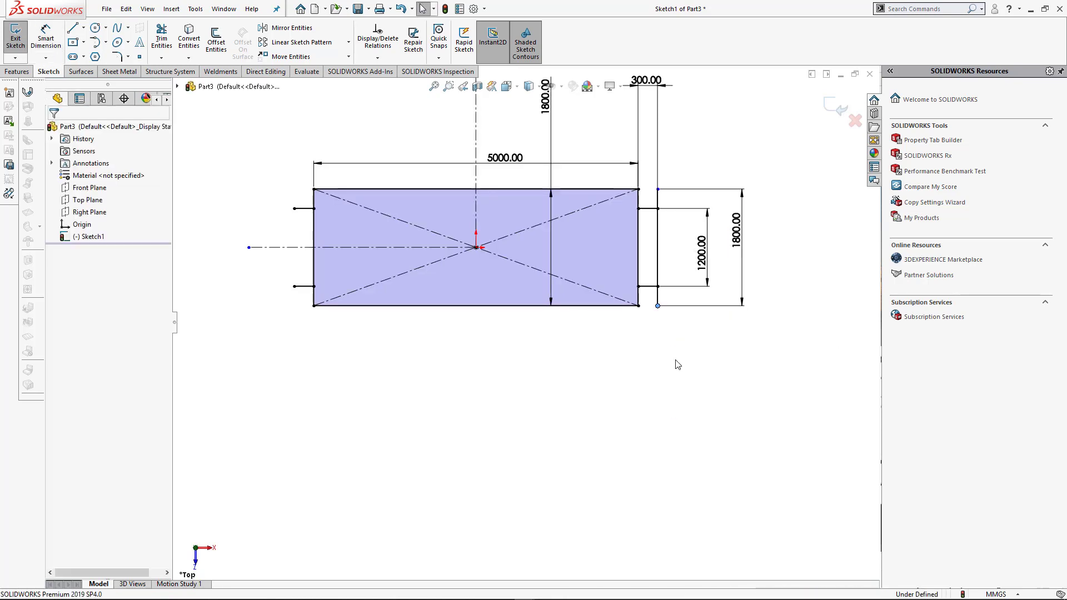
left_click(658, 246)
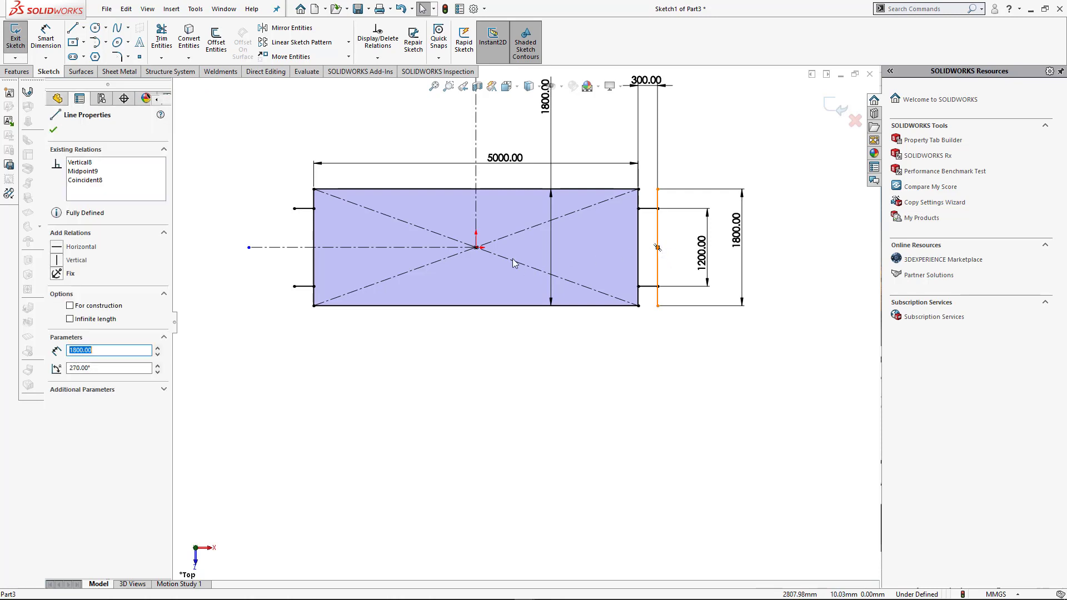
left_click(476, 248, "ctrl")
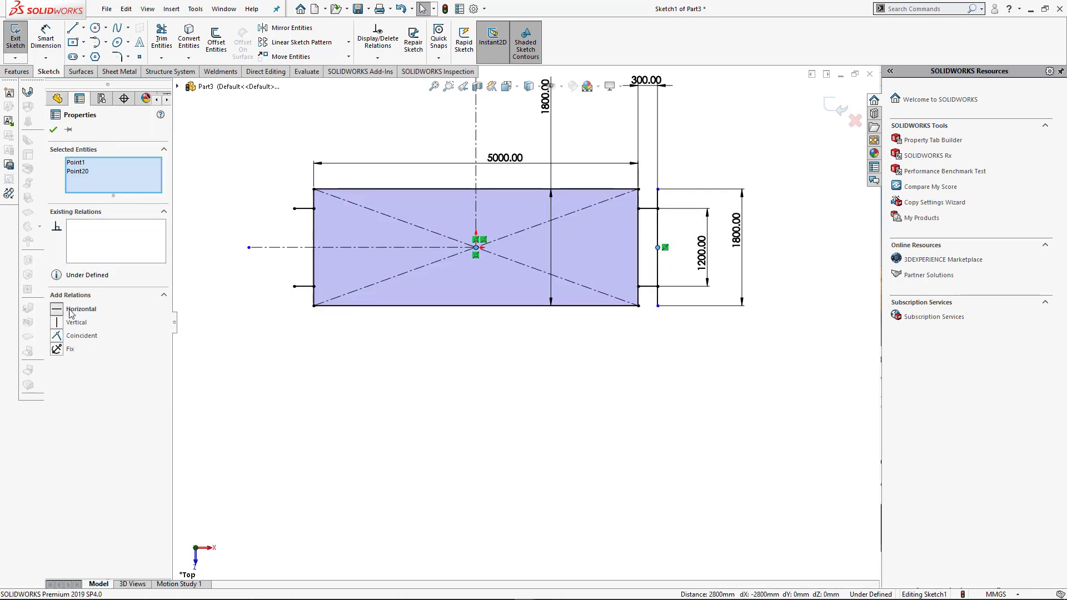
left_click(71, 314)
left_click(644, 506)
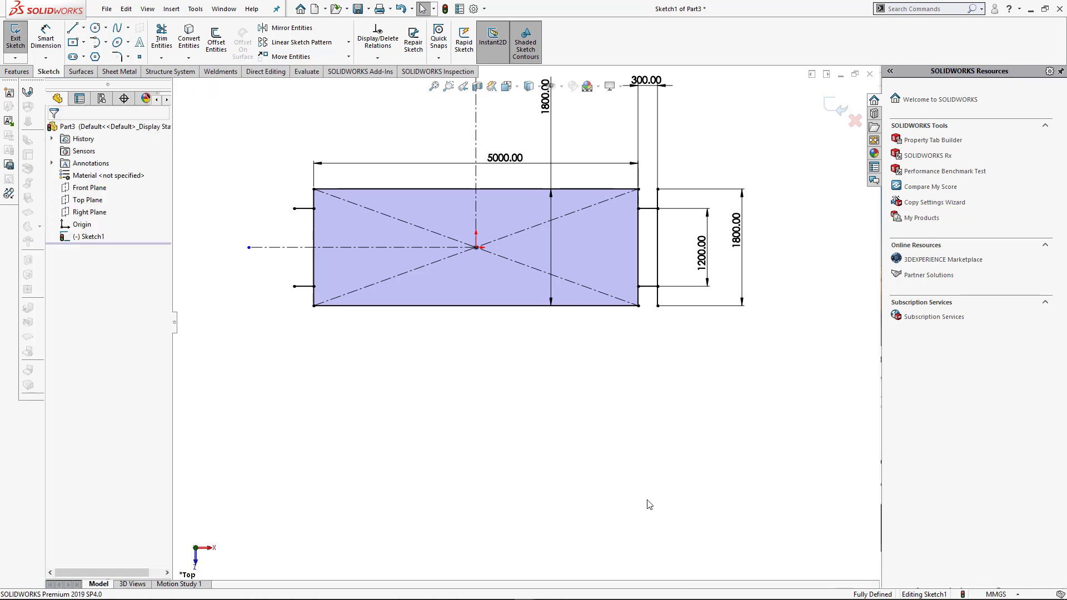
- Mirror the outer crosswise line about the crosswise centerline to the rectangle's opposite end
left_click(659, 255)
left_click(291, 28)
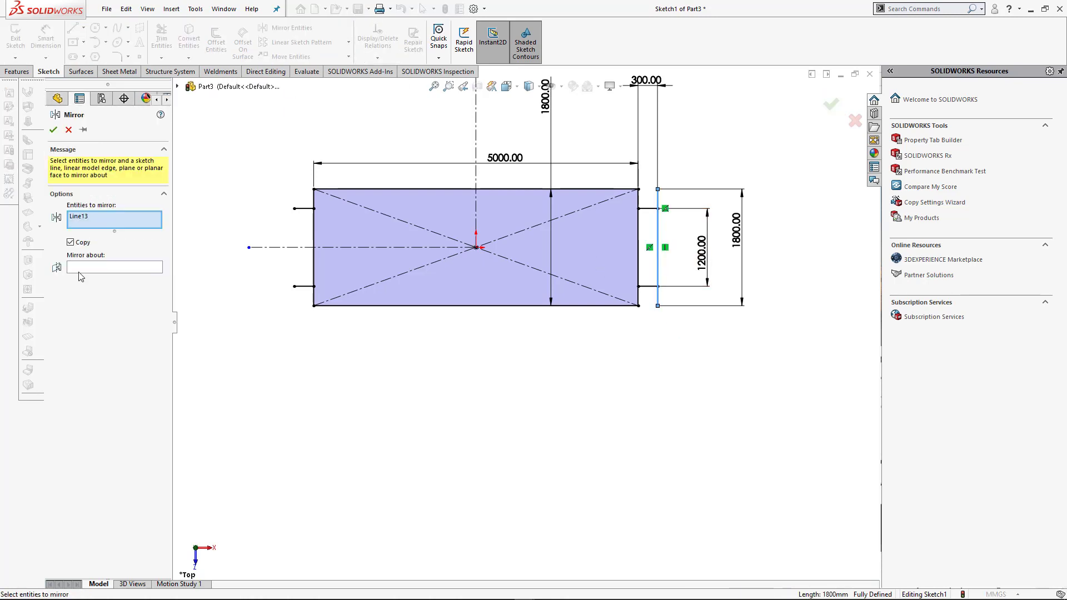
left_click(83, 269)
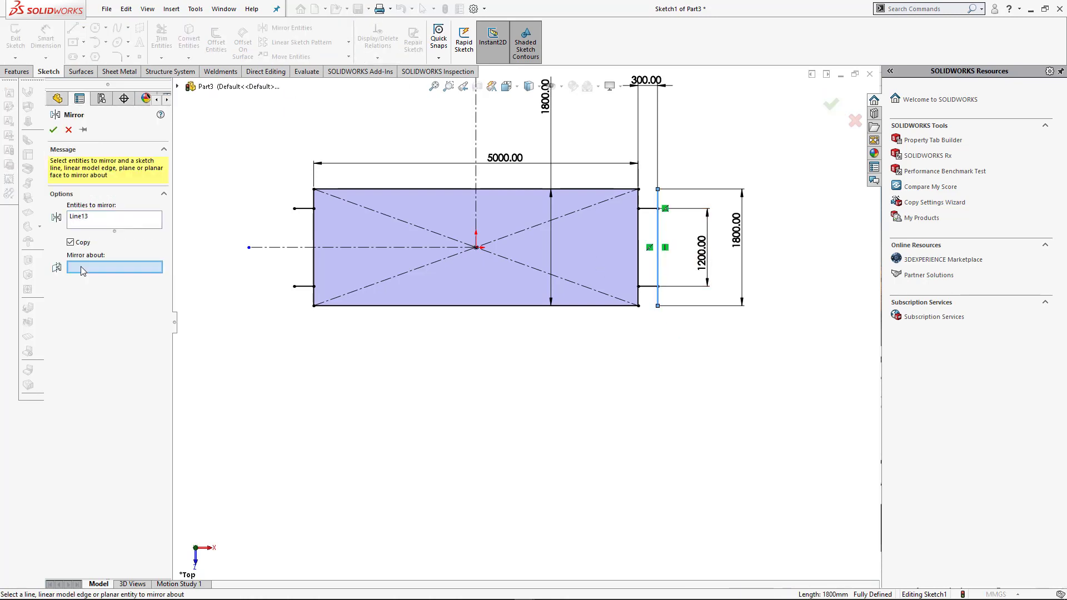
left_click(477, 135)
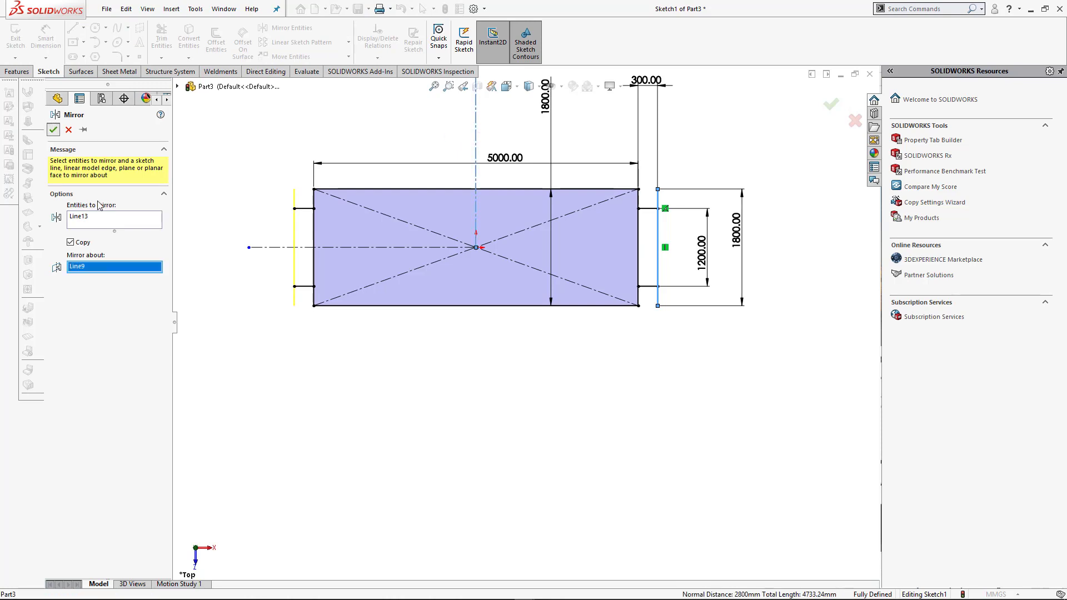
key("Return")
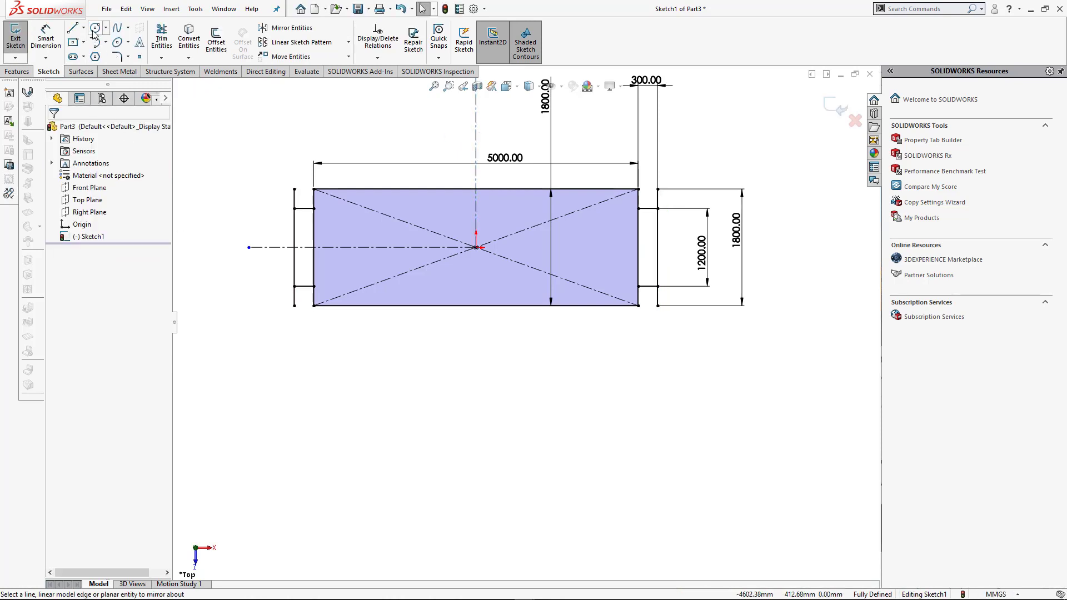
- Sketch two crosswise lines between the rectangle's long sides, about 699 mm inside the undimensioned end and about 814 mm inside the other
left_click(78, 29)
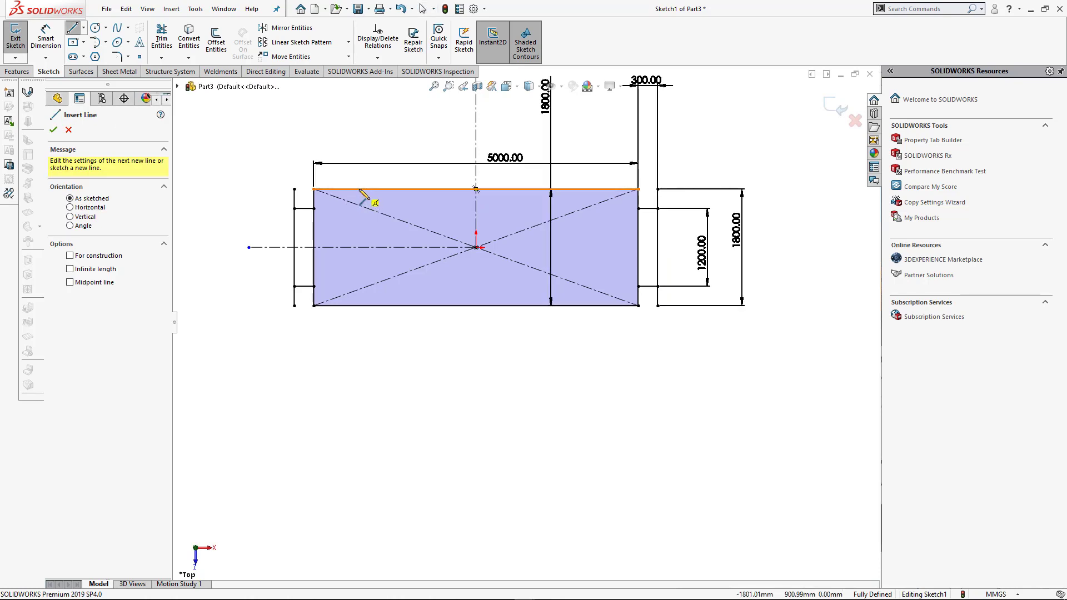
left_click(359, 189)
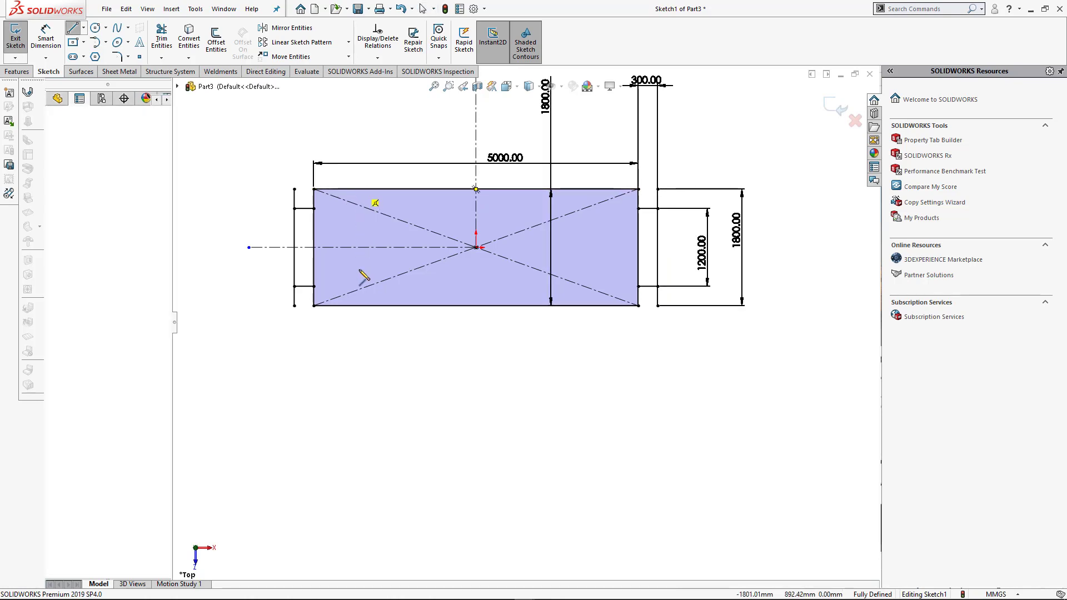
left_click(359, 306)
key("Escape")
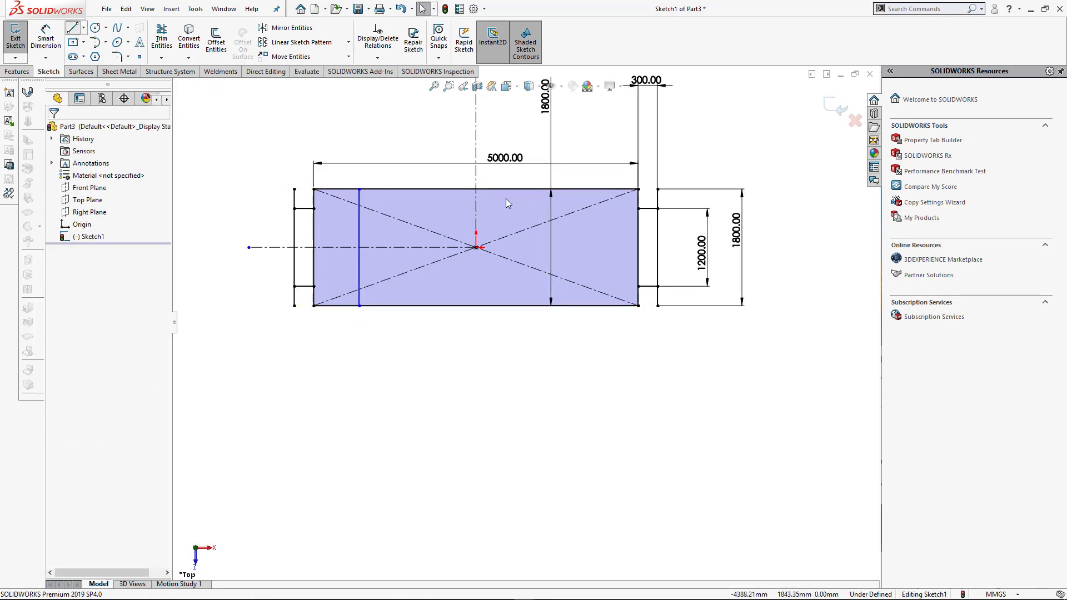
key("l")
left_click(585, 189)
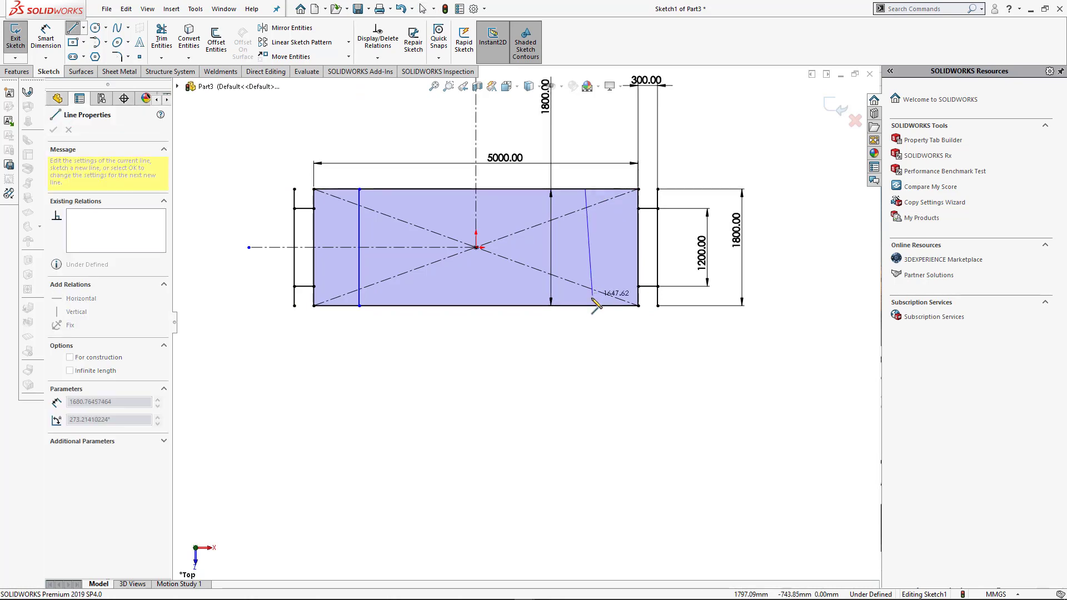
left_click(585, 305)
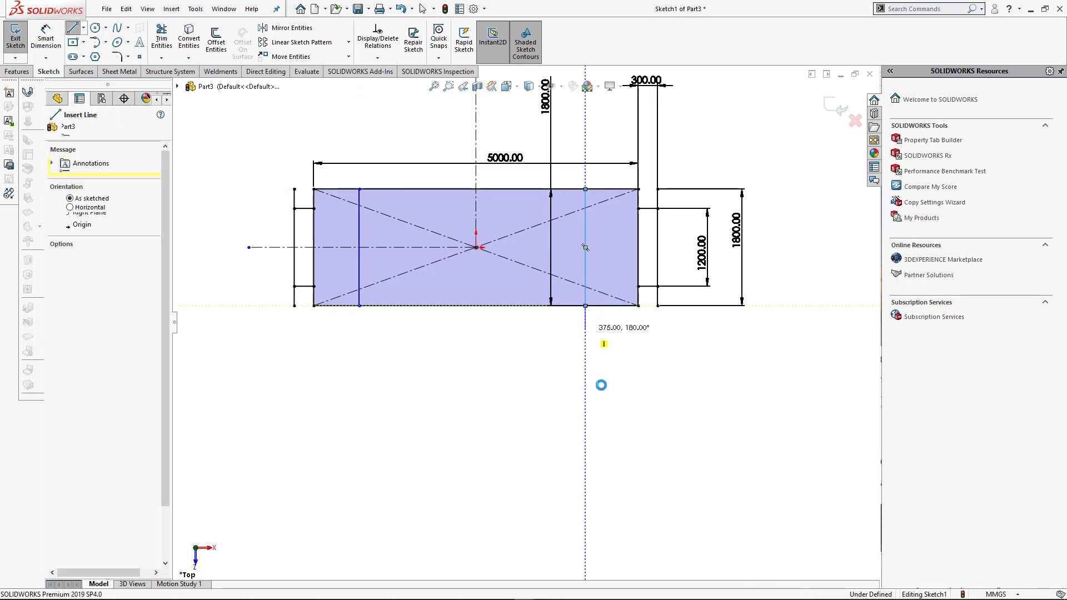
key("Escape")
- Dimension the distance from the inner crosswise line to the rectangle's short side at the 1200 mm dimension's end as 1500 mm
key("d")
left_click(586, 275)
left_click(639, 275)
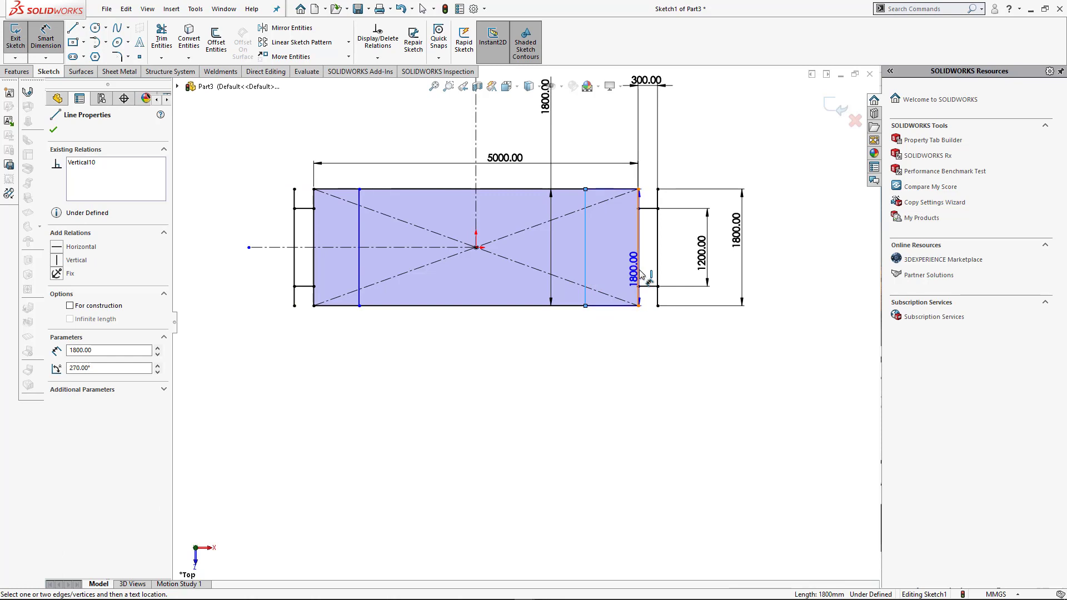
left_click(614, 346)
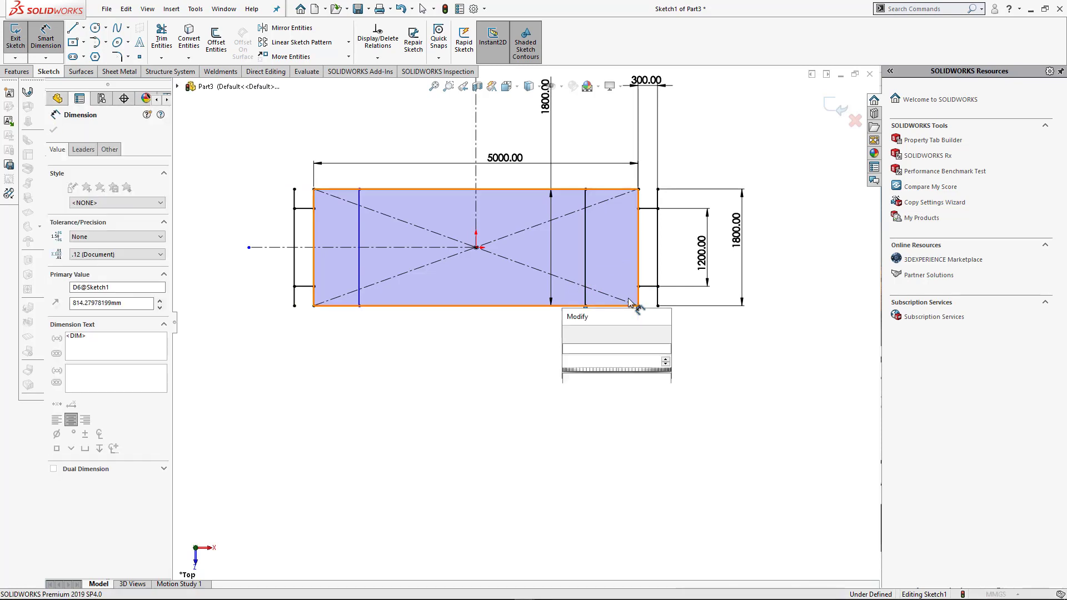
type("1500")
key("Return")
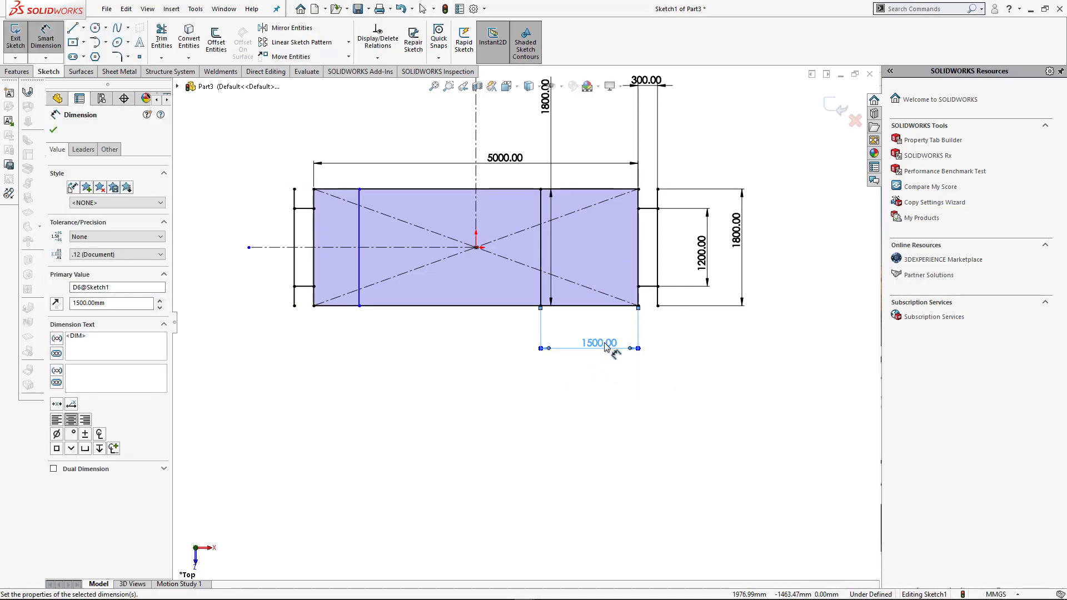
- Set the new offset dimension of that inner crosswise line to 1000 mm
left_click(580, 333)
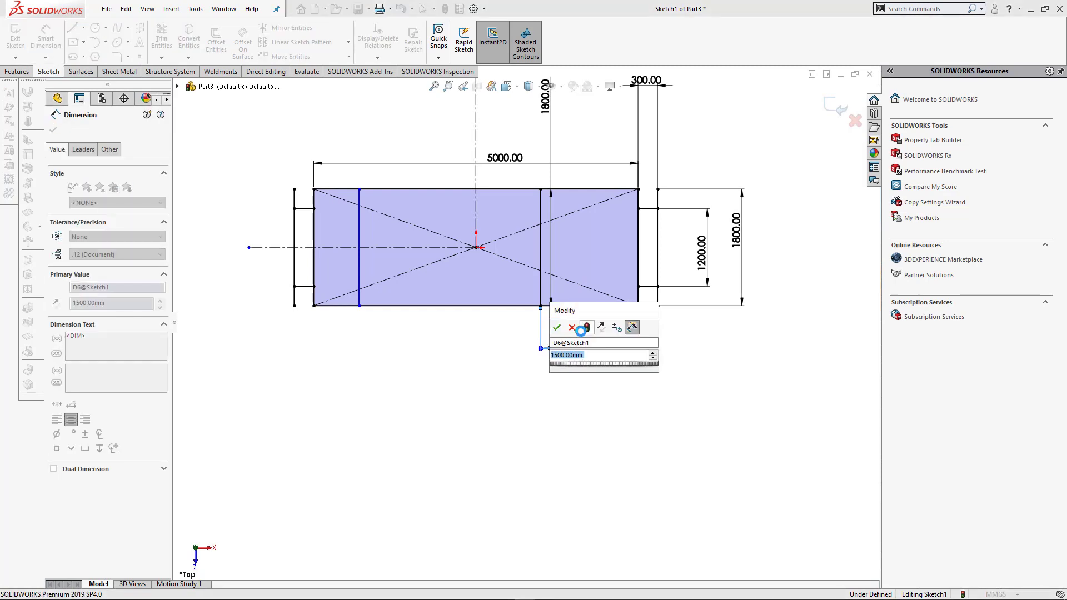
type("100")
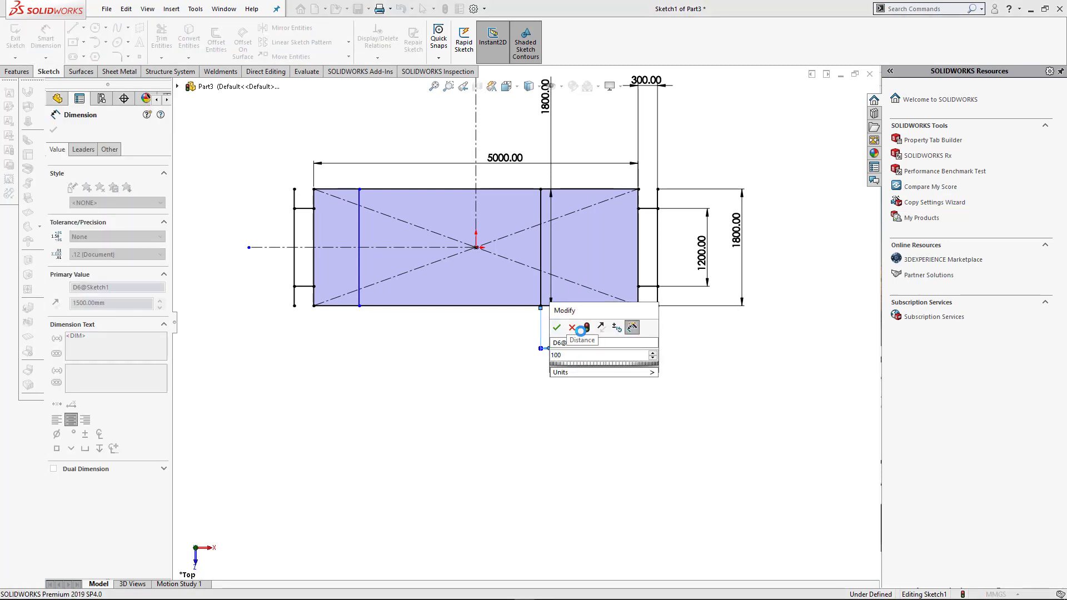
type("0")
key("Return")
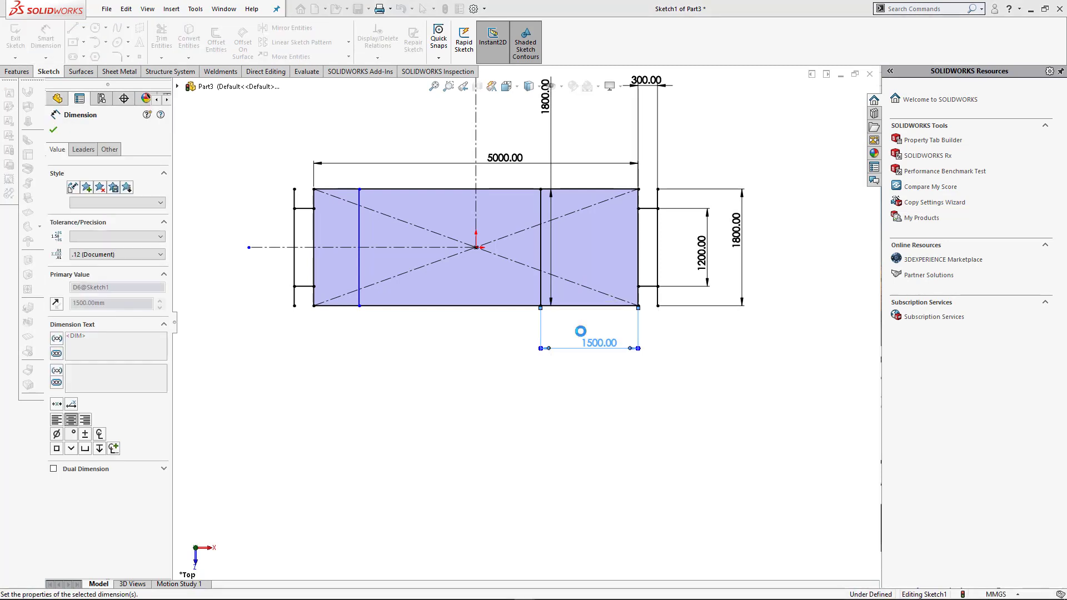
- Dimension the distance from the other inner crosswise line to the rectangle's short side, opposite the 1200 mm dimension's end, as 100 mm
left_click(359, 275)
left_click(314, 272)
left_click(338, 358)
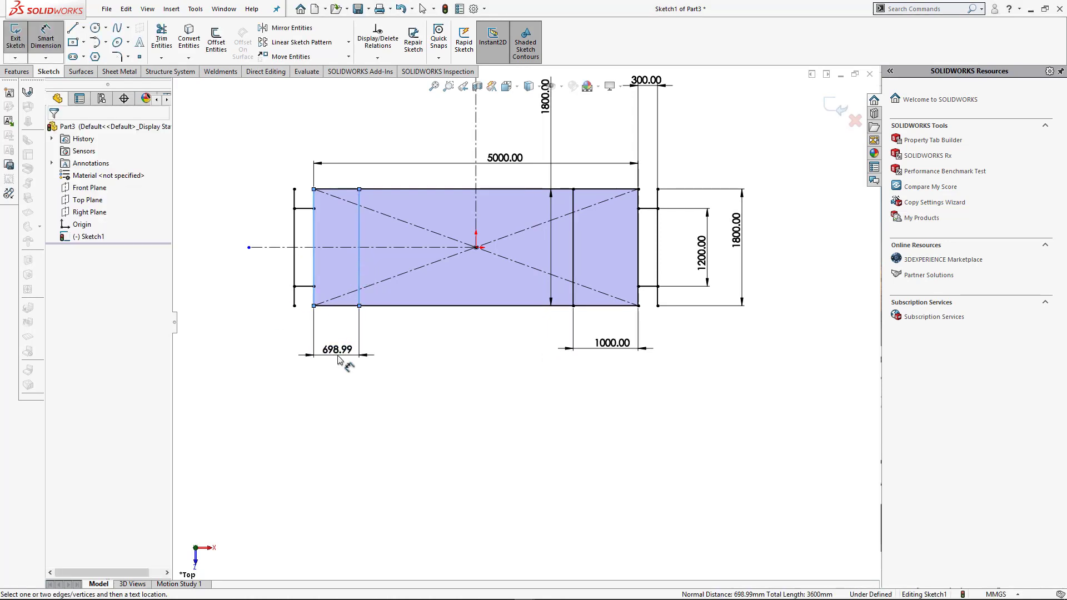
type("100")
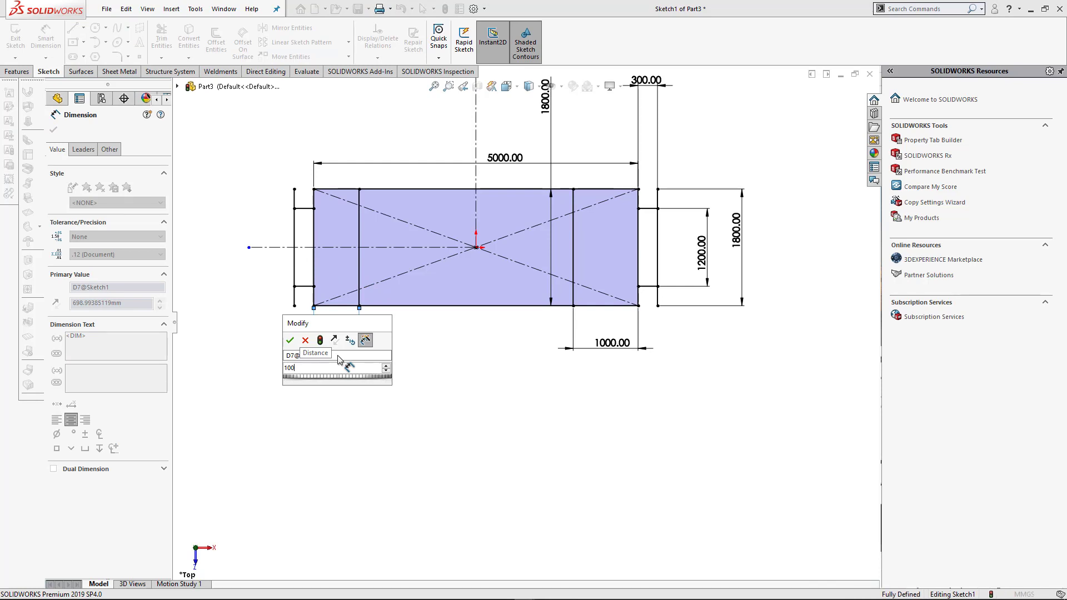
key("Return")
key("Escape")
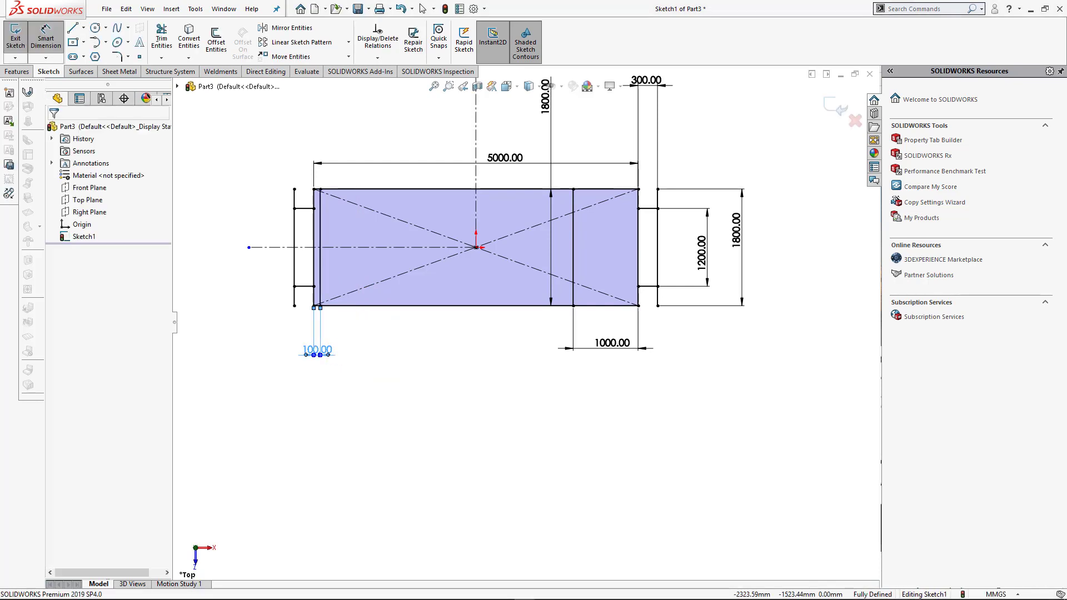
- Set the 100 mm offset dimension of that inner crosswise line to 1000 mm
double_click(318, 350)
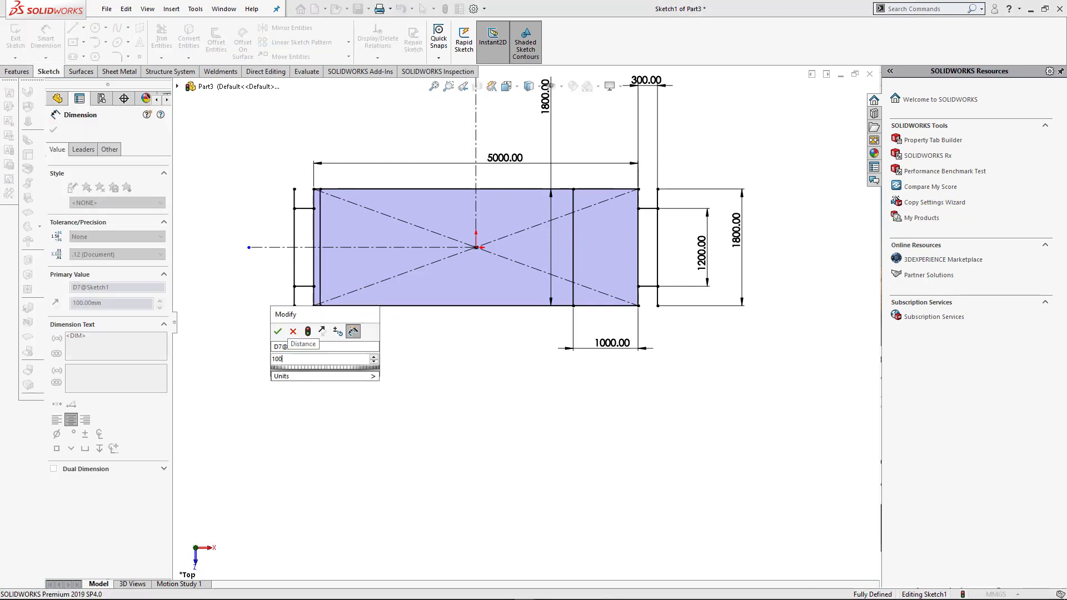
type("1000")
key("Return")
key("Escape")
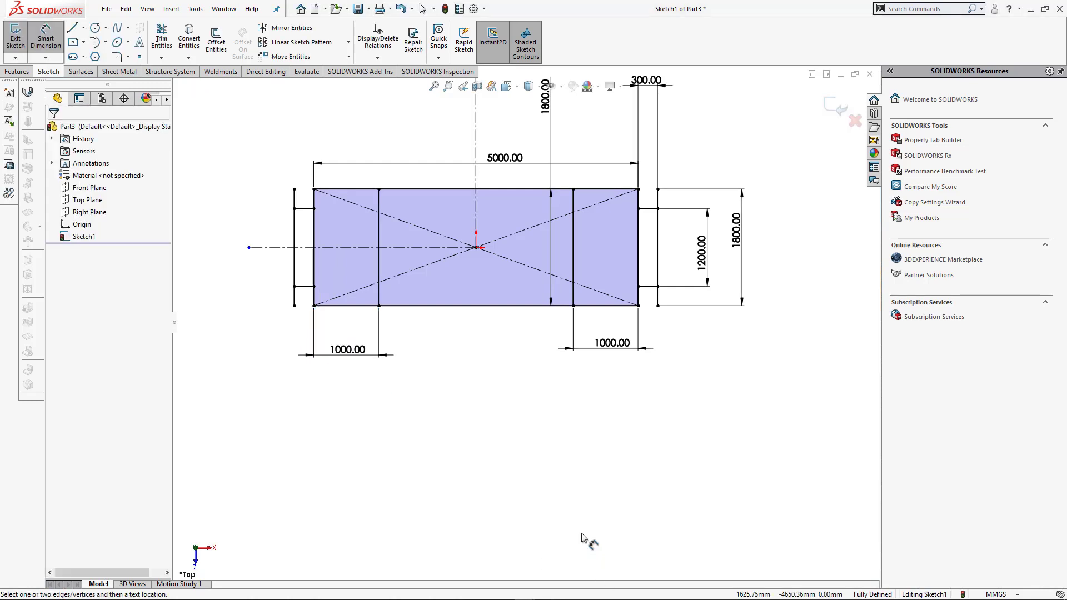
- Sketch a lengthwise line through the origin, joining the midpoints of the two inner crosswise lines
left_click(72, 28)
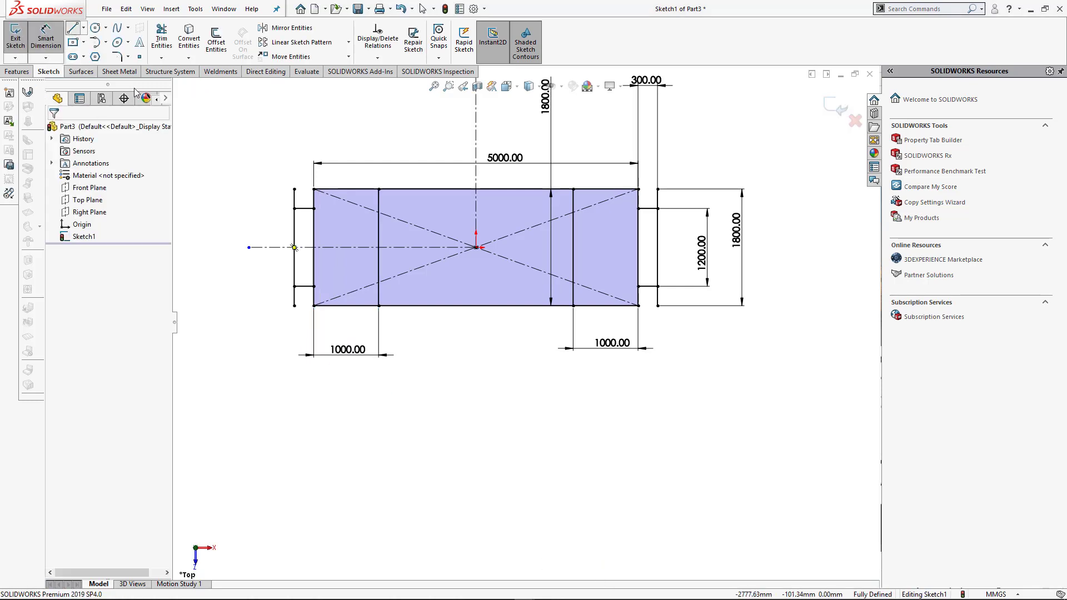
left_click(378, 247)
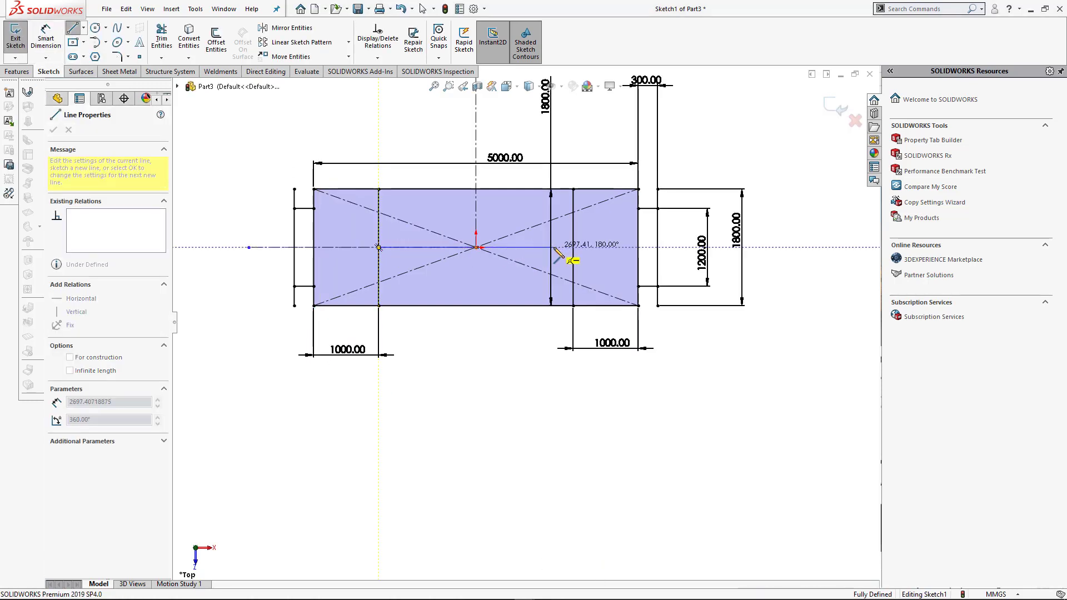
left_click(573, 247)
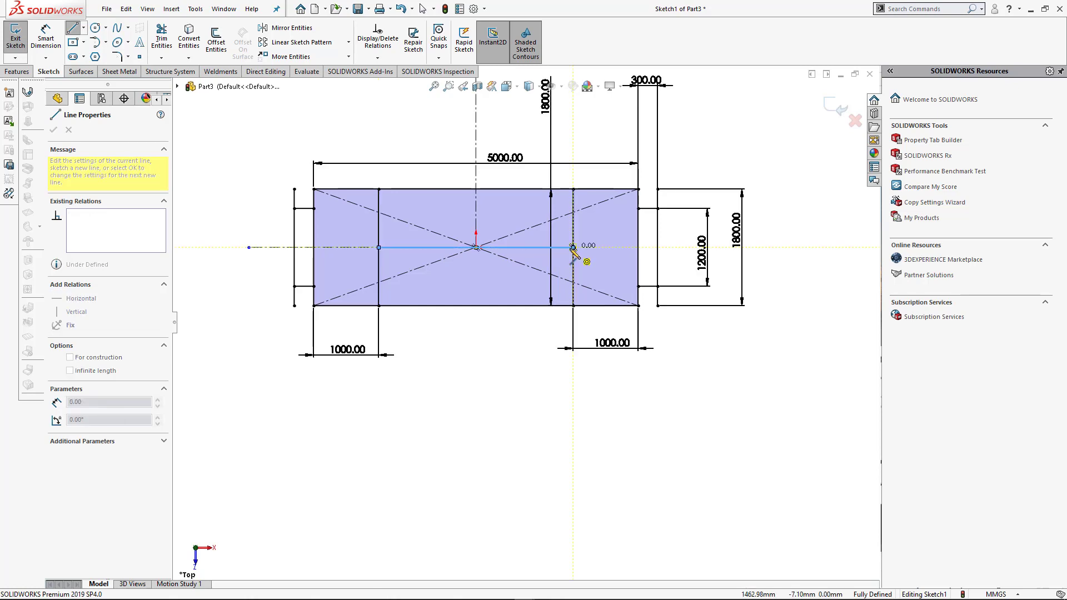
key("Escape")
left_click(73, 28)
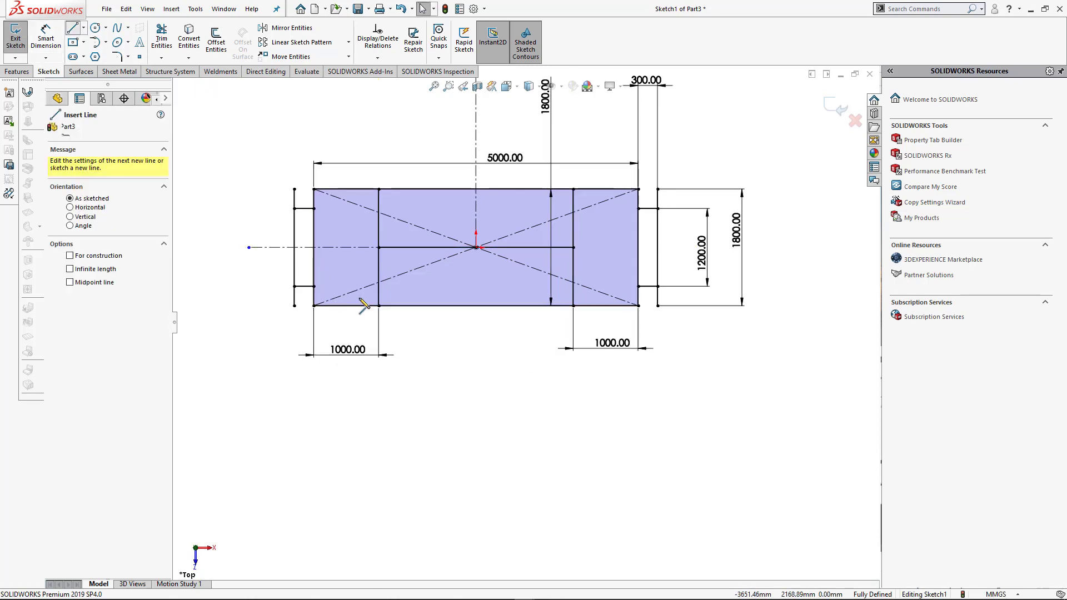
left_click(476, 305)
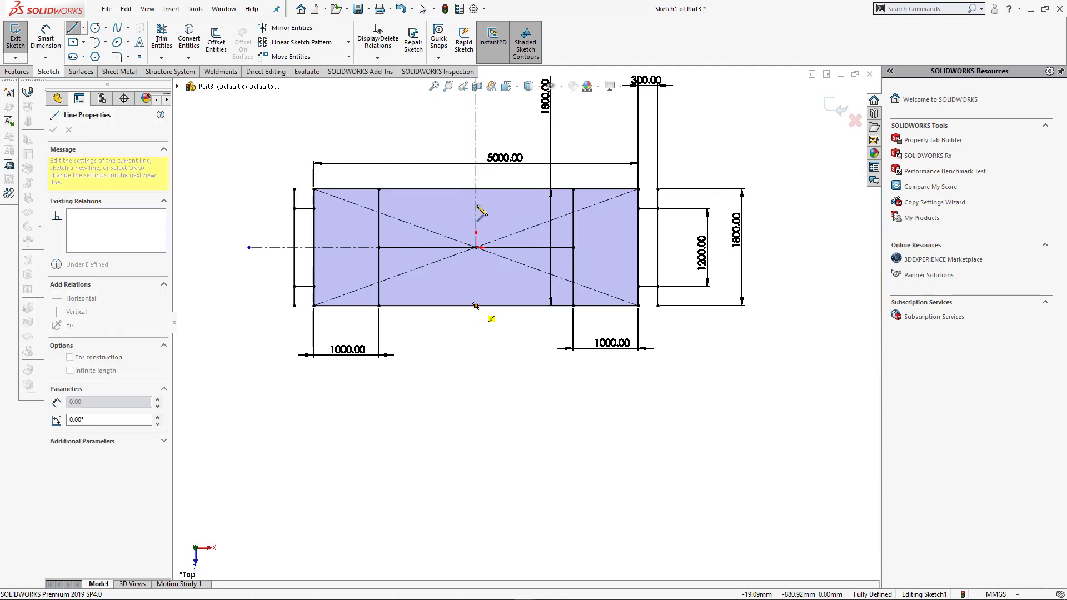
key("Escape")
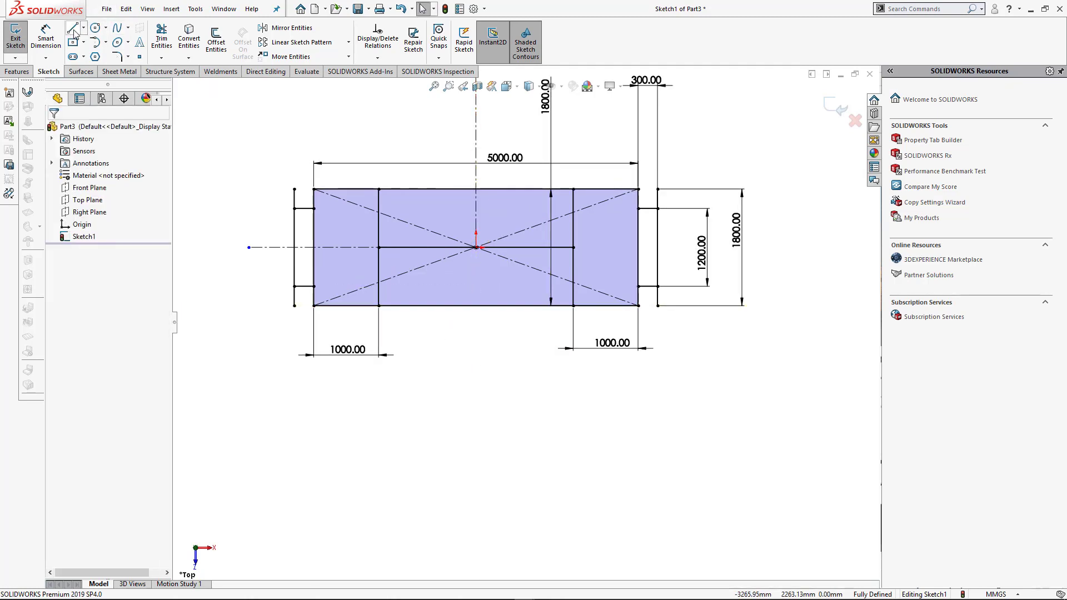
- Sketch two more full-width crosswise lines between the inner ones, about 671 mm from the one nearer the 1200 mm dimension and about 881 mm from the other
left_click(73, 29)
left_click(436, 306)
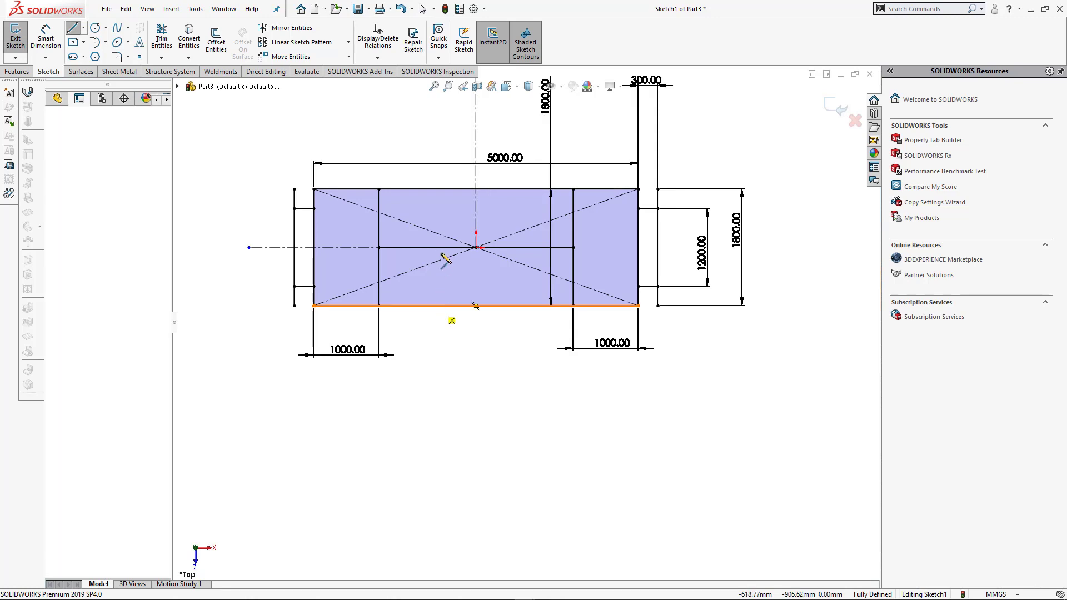
left_click(436, 189)
key("Escape")
key("Return")
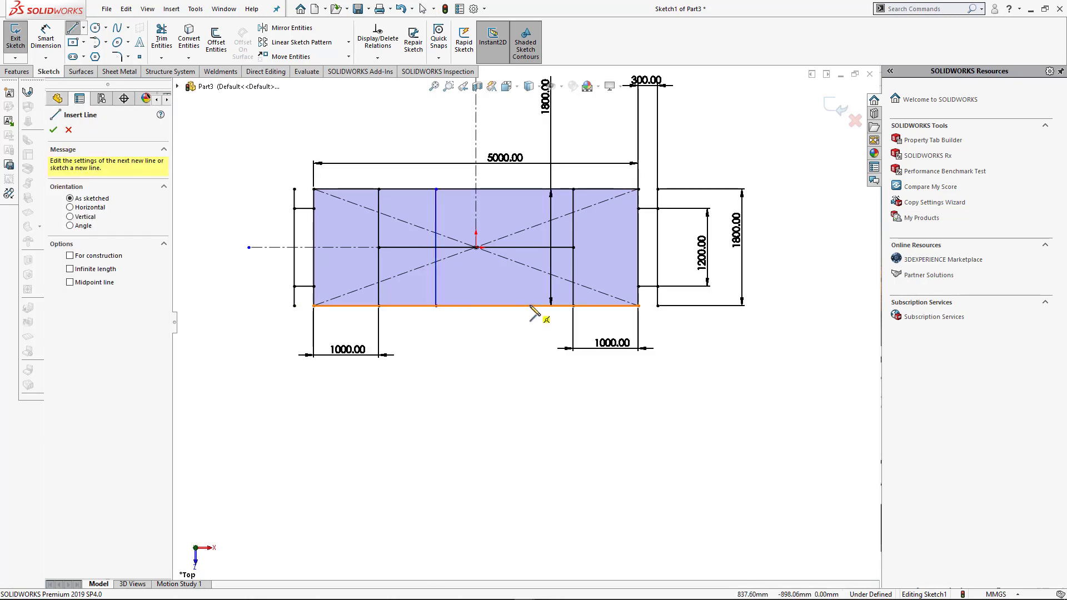
left_click(529, 306)
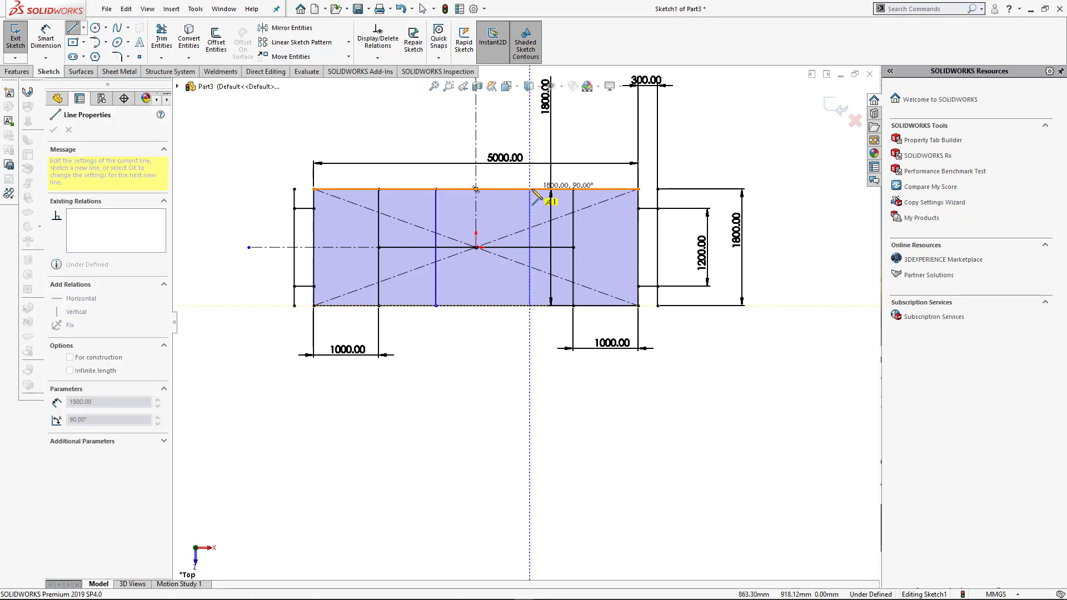
left_click(530, 190)
key("Escape")
- Dimension the spacing between the new crosswise line and its neighbouring inner line on the 1200 mm dimension's side as 750 mm
key("d")
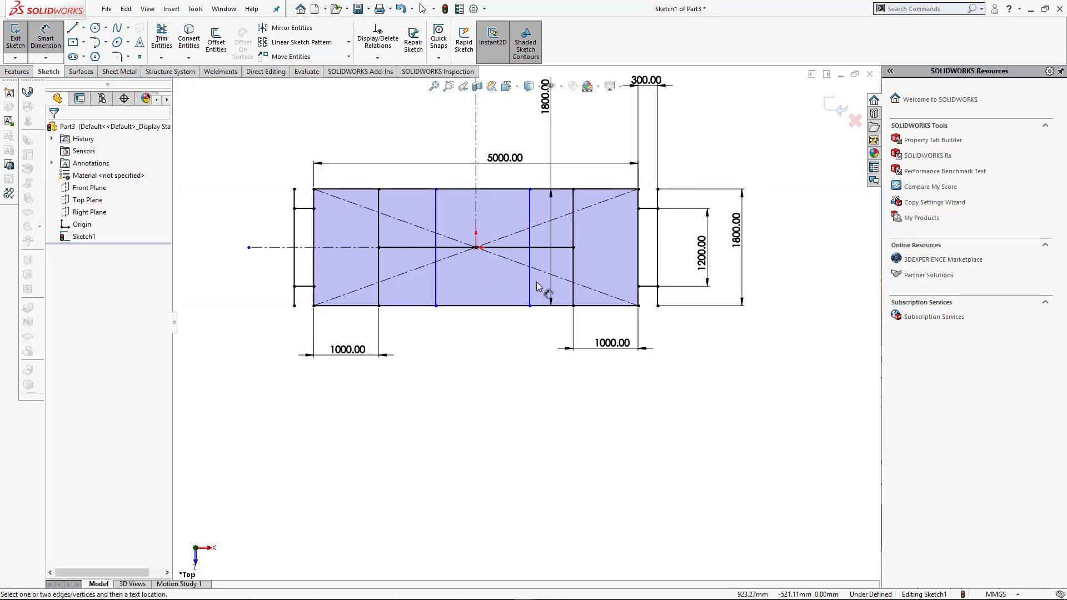
left_click(529, 295)
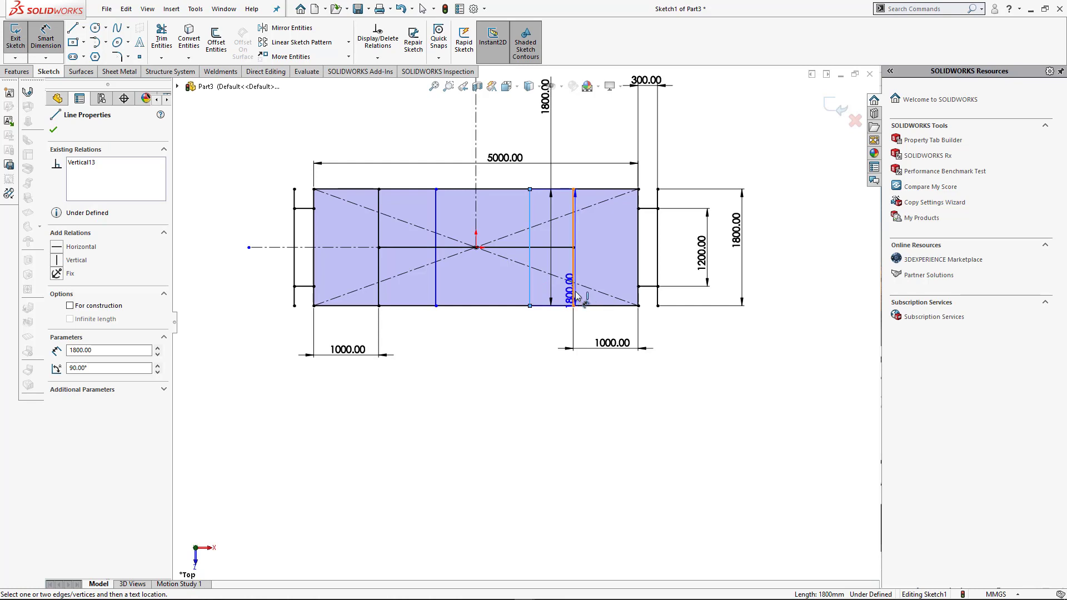
left_click(574, 295)
left_click(553, 334)
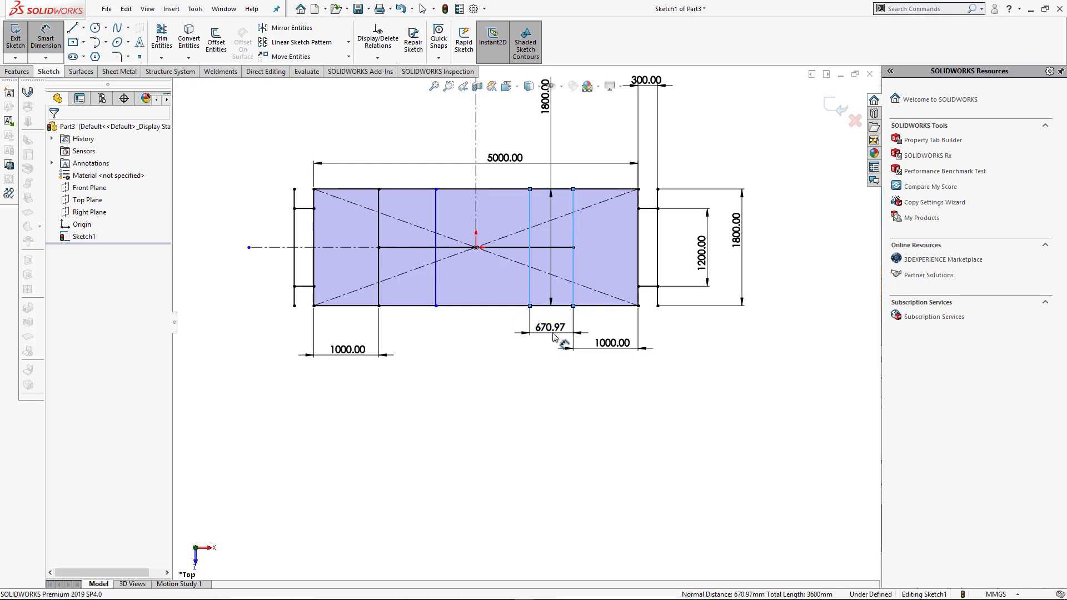
type("750")
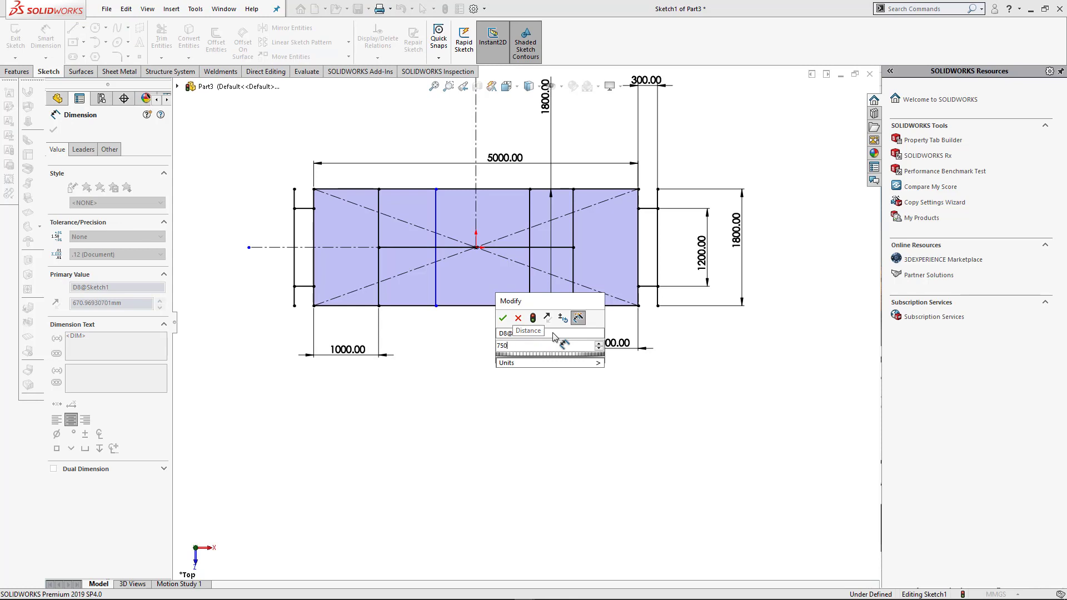
key("Return")
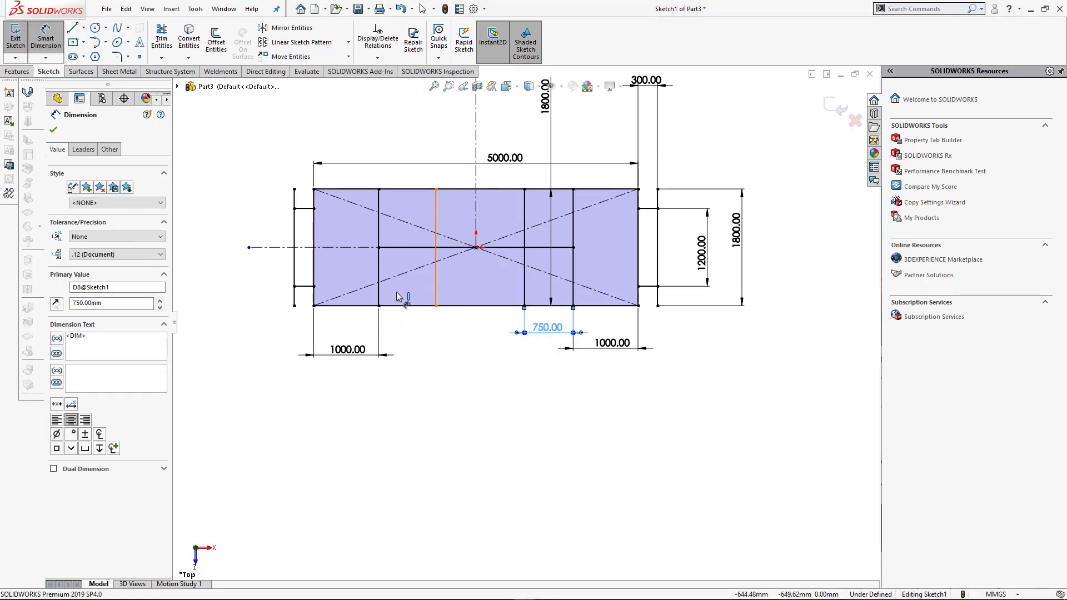
- Dimension the spacing between the other new crosswise line and its neighbouring inner line in the opposite half as 750 mm
left_click(378, 293)
left_click(435, 295)
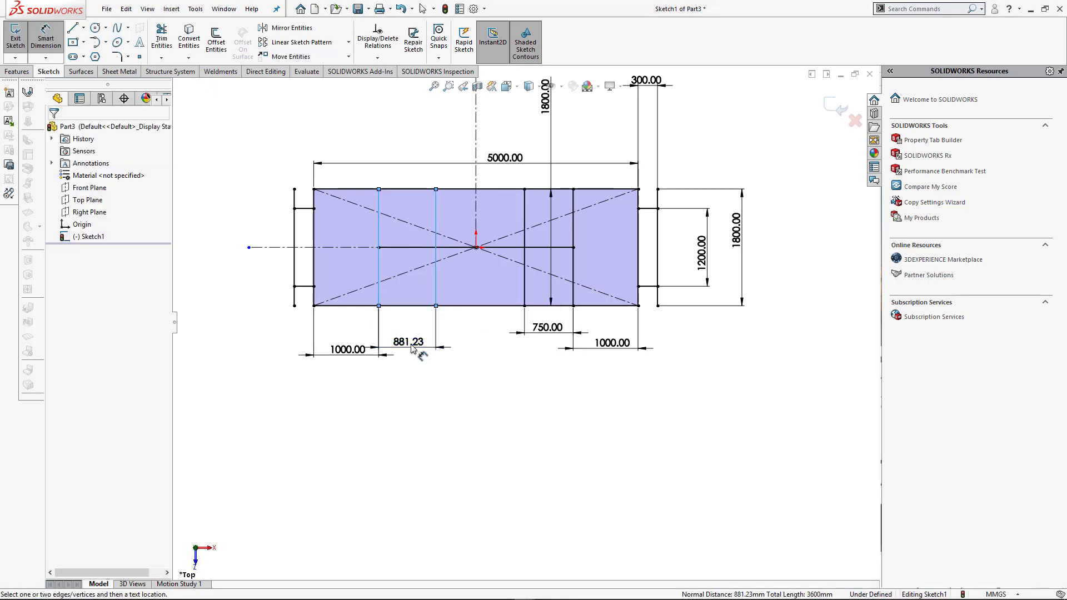
left_click(413, 349)
type("750")
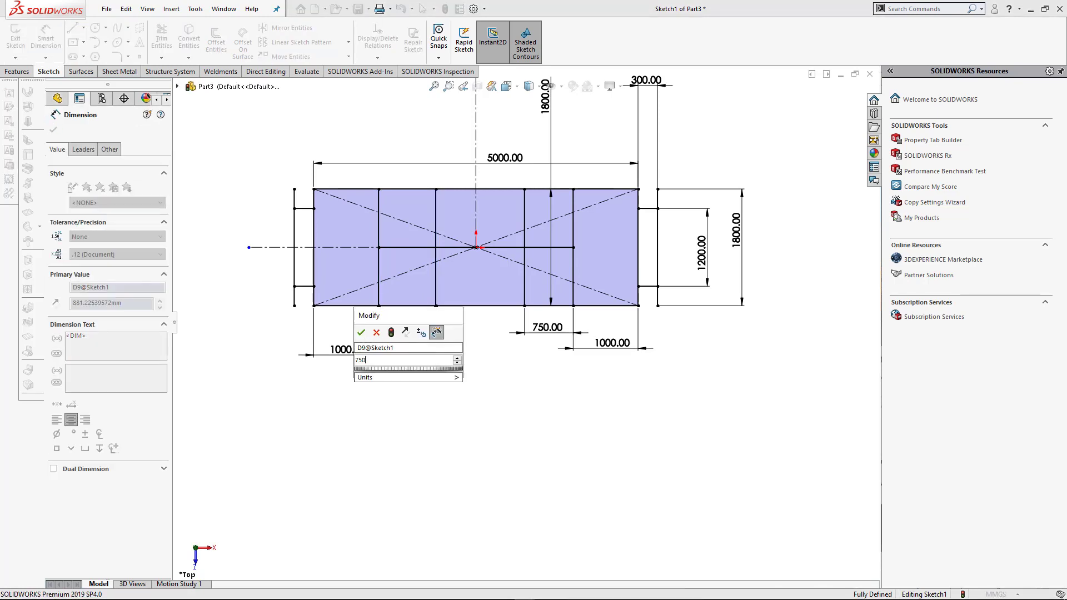
key("Return")
left_click(542, 446)
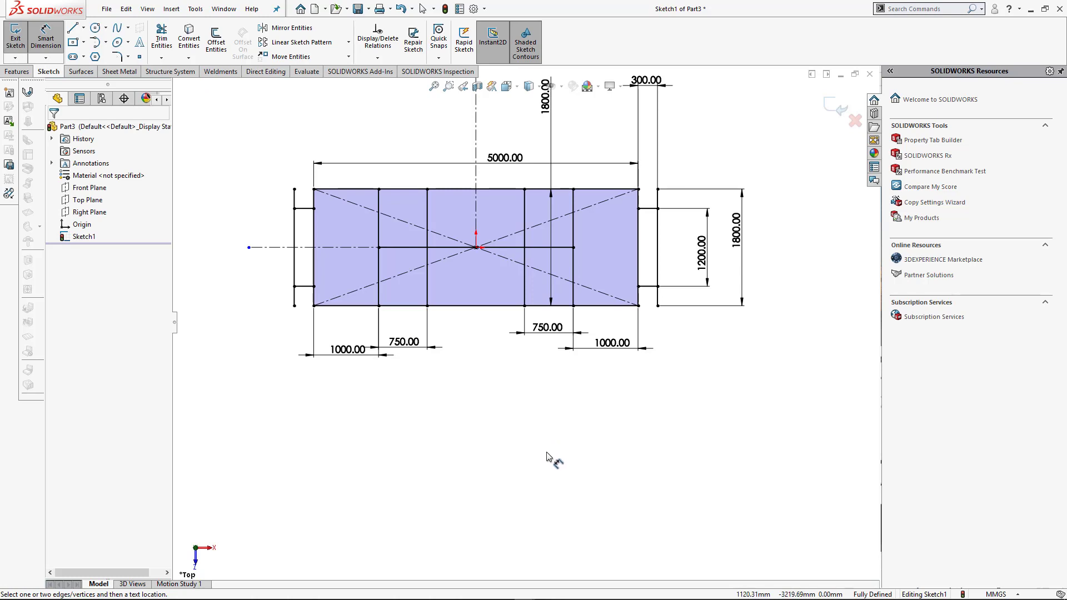
- Switch to the isometric view and exit the finished layout sketch
left_click(75, 29)
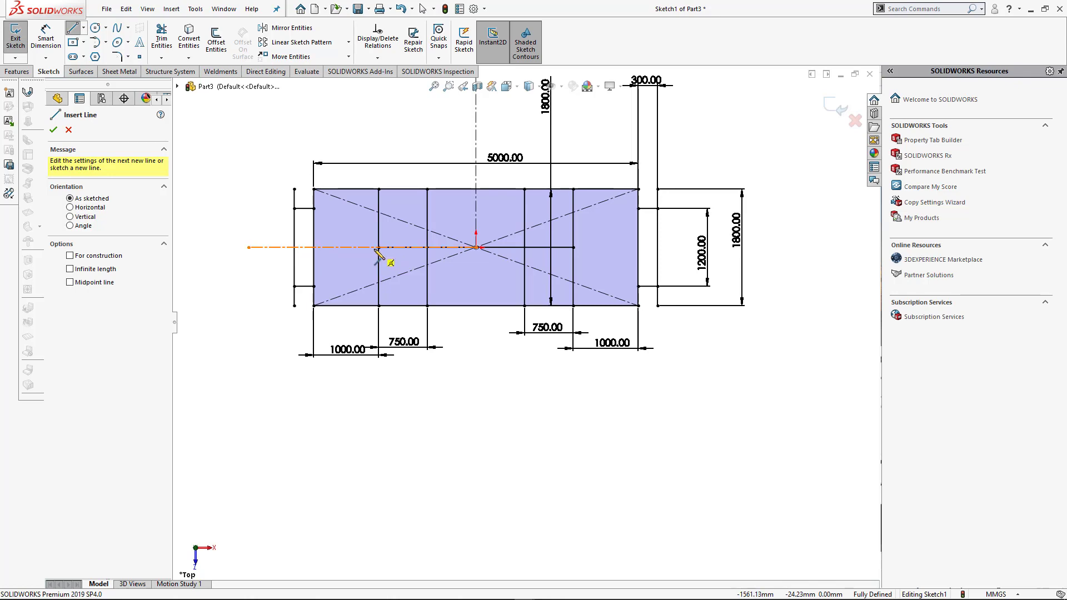
key("ctrl+7")
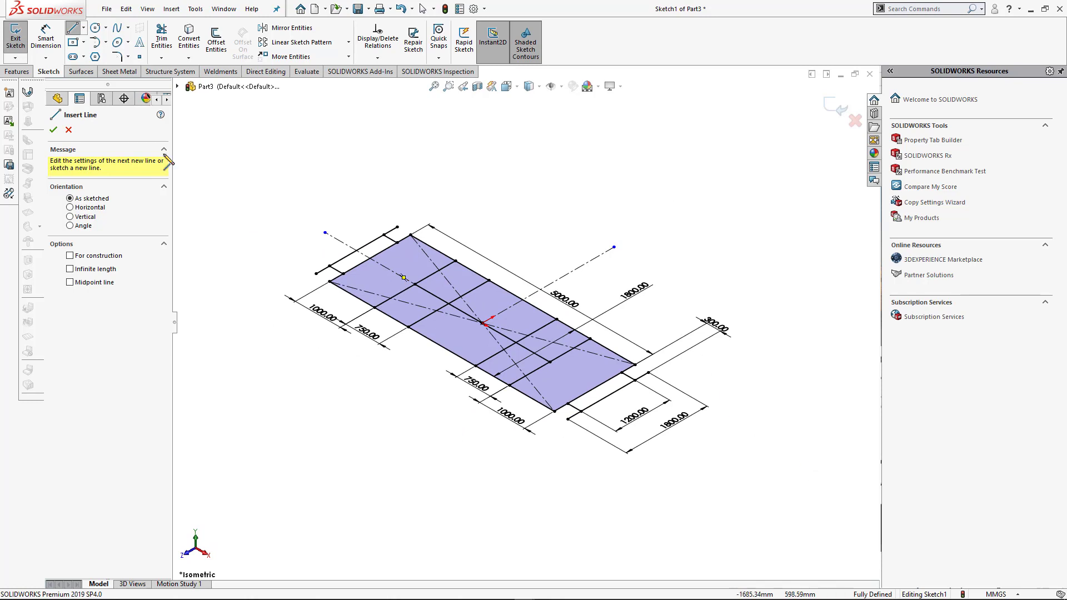
left_click(53, 130)
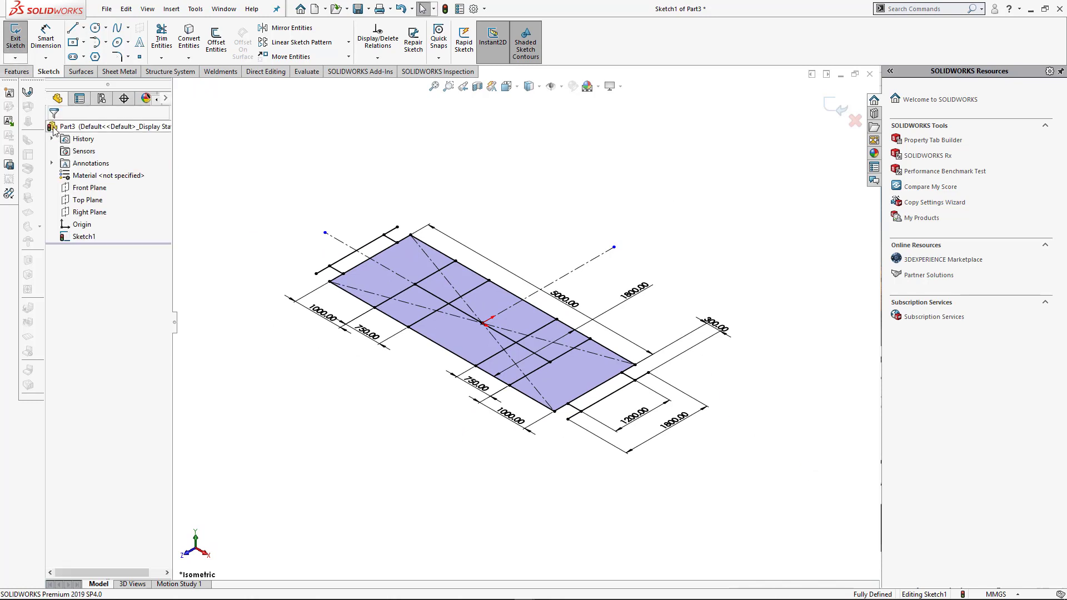
left_click(825, 105)
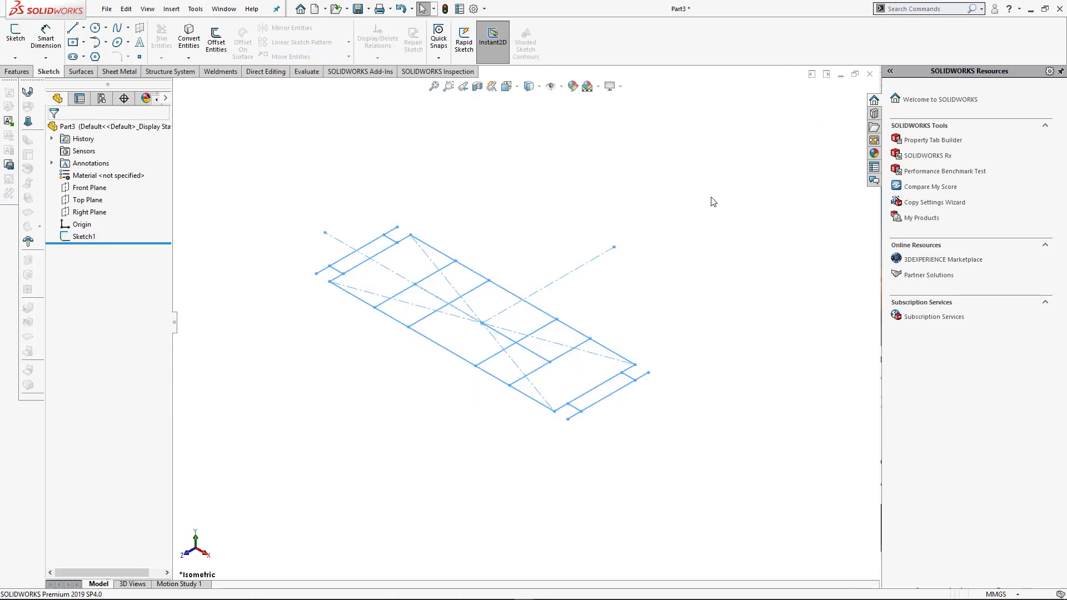
- Start a weldment structural member with the iso standard, Circular Tube type and size 101.6 x 3.6
left_click(221, 71)
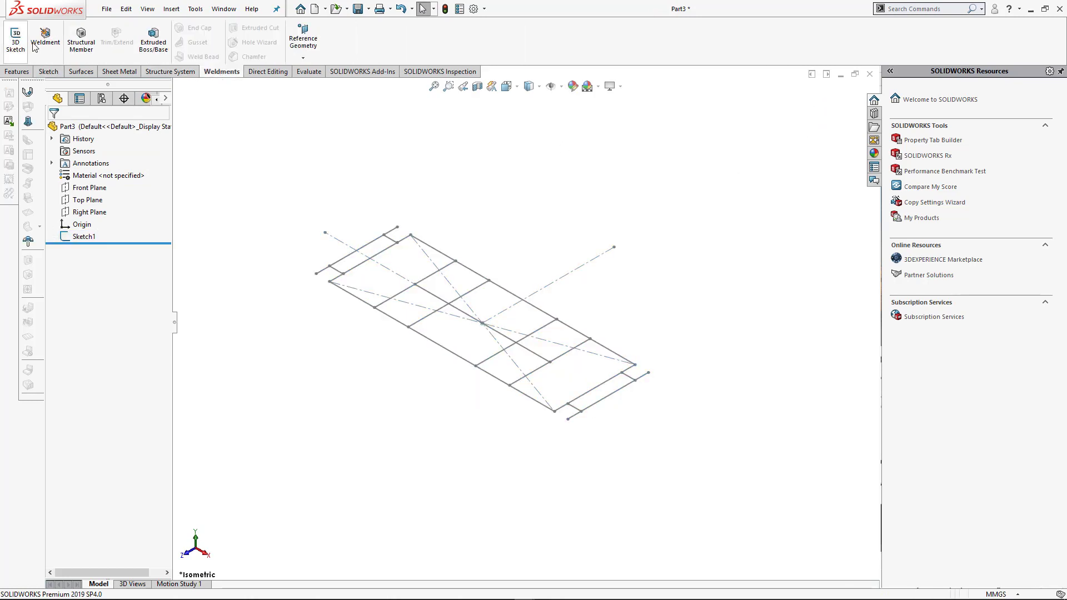
left_click(87, 49)
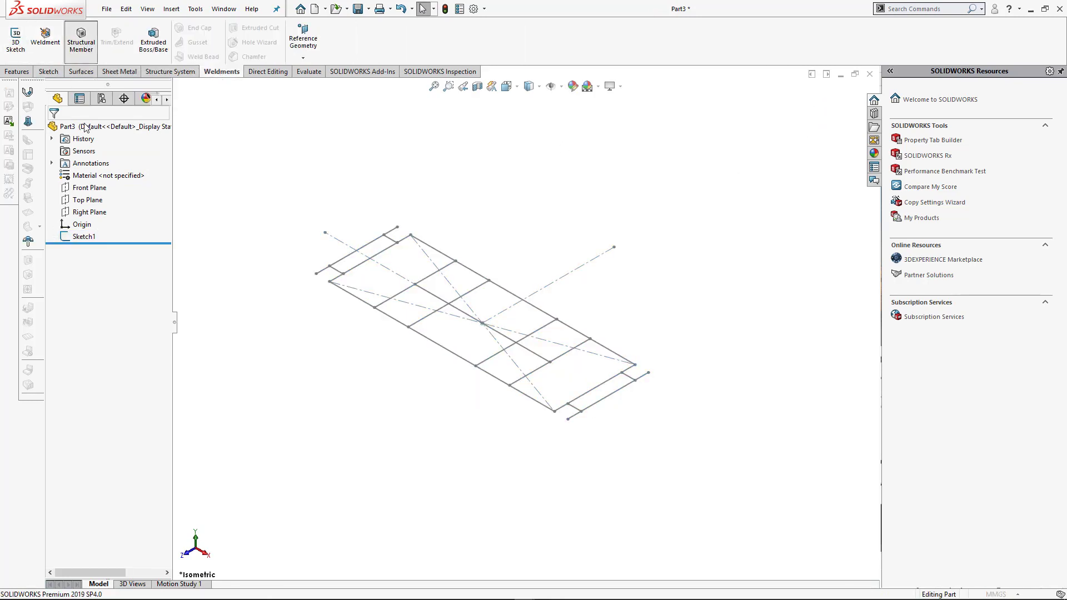
left_click(86, 232)
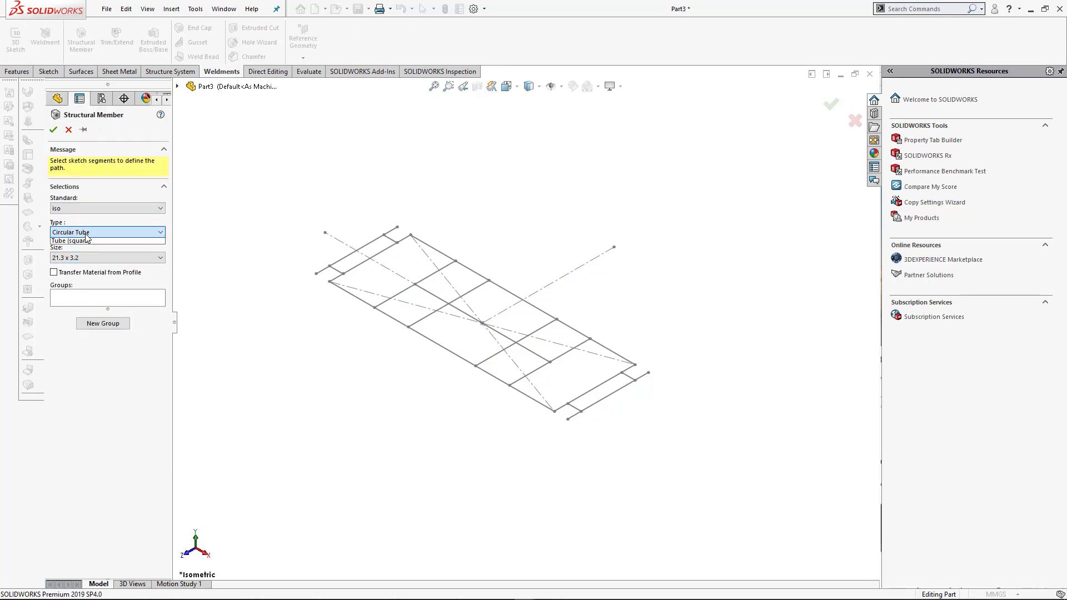
left_click(86, 233)
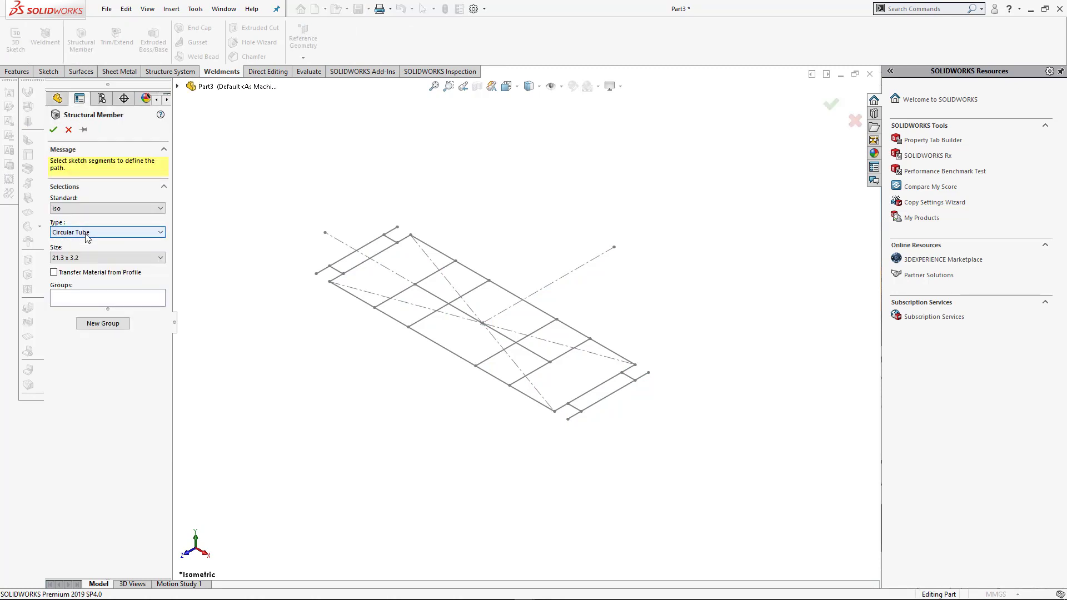
left_click(86, 232)
left_click(84, 249)
left_click(84, 258)
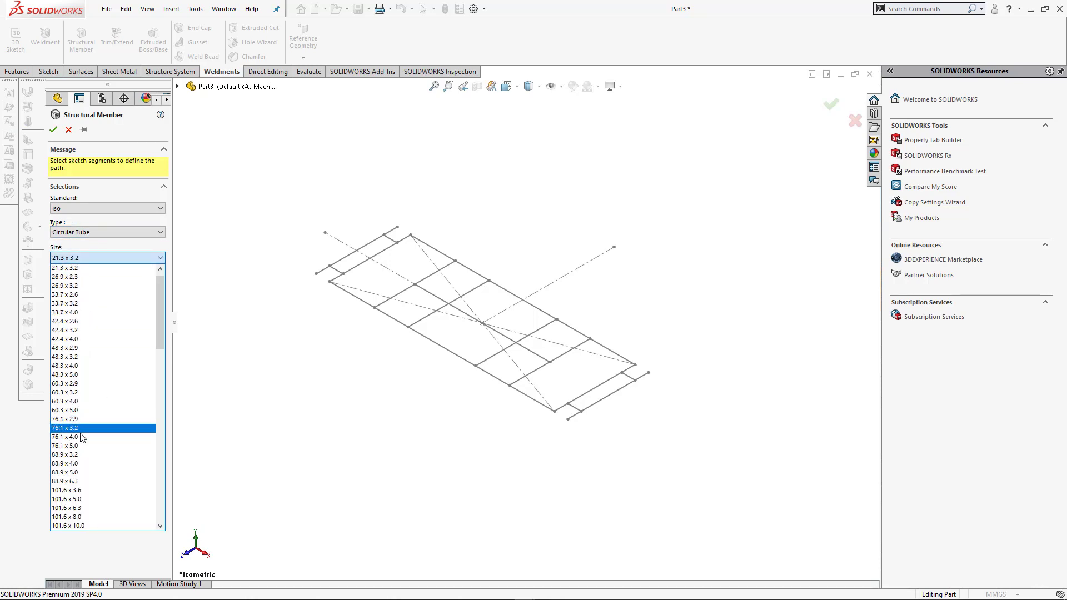
left_click(71, 490)
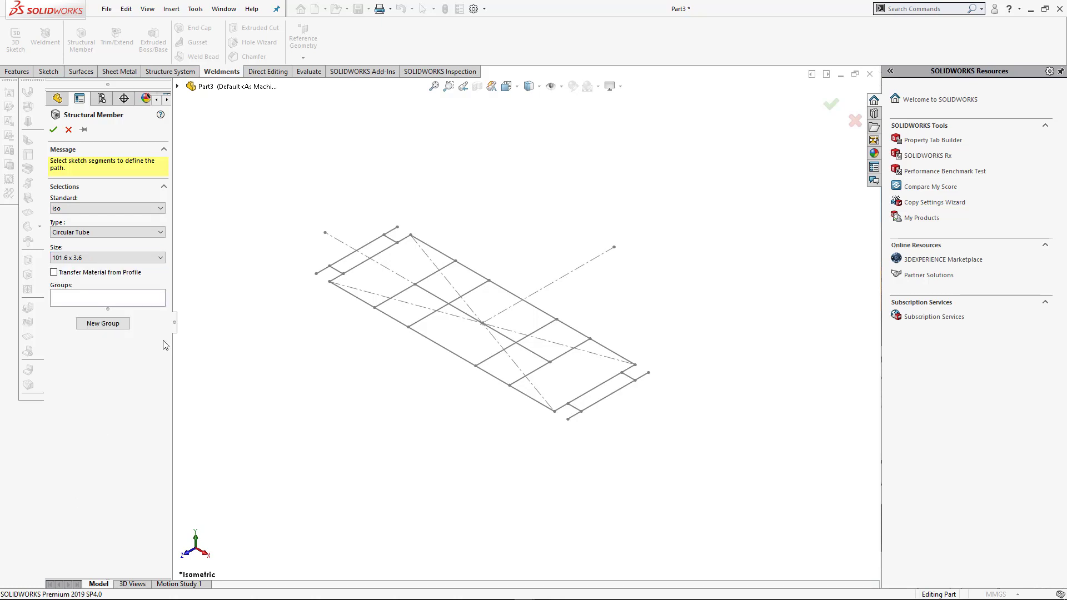
- Create the circular tube members along the two outer crosswise lines beyond the rectangle's short ends
left_click(343, 266)
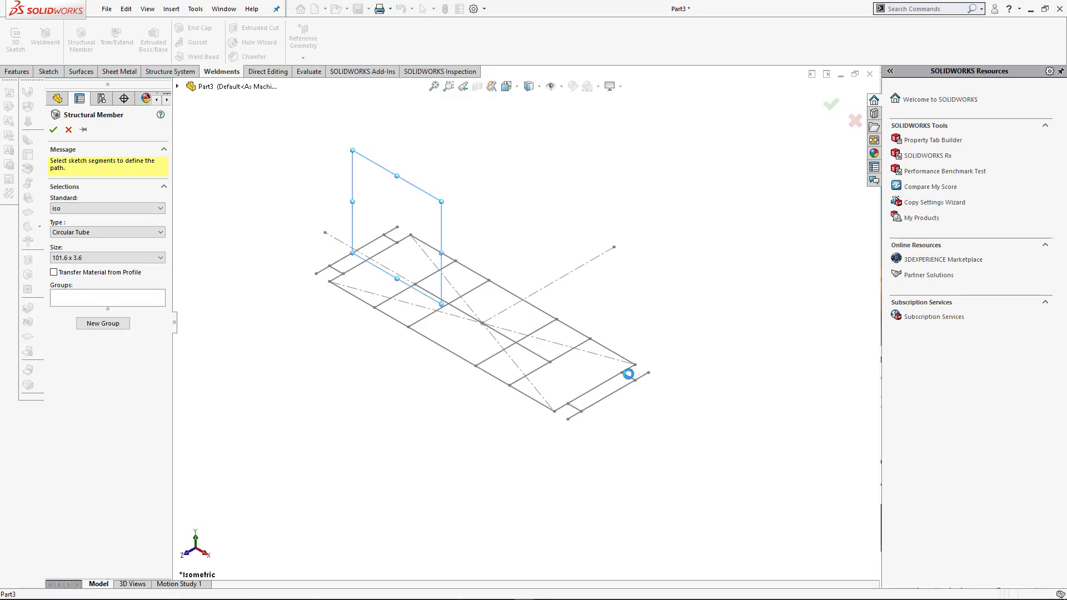
left_click(600, 404)
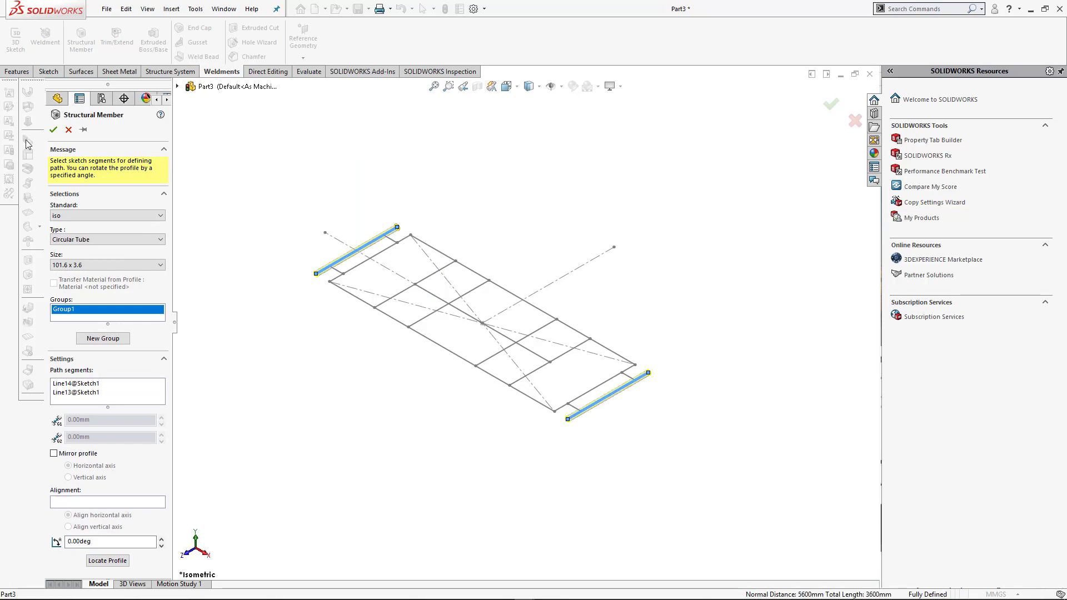
left_click(54, 130)
scroll(383, 334, "down", 5)
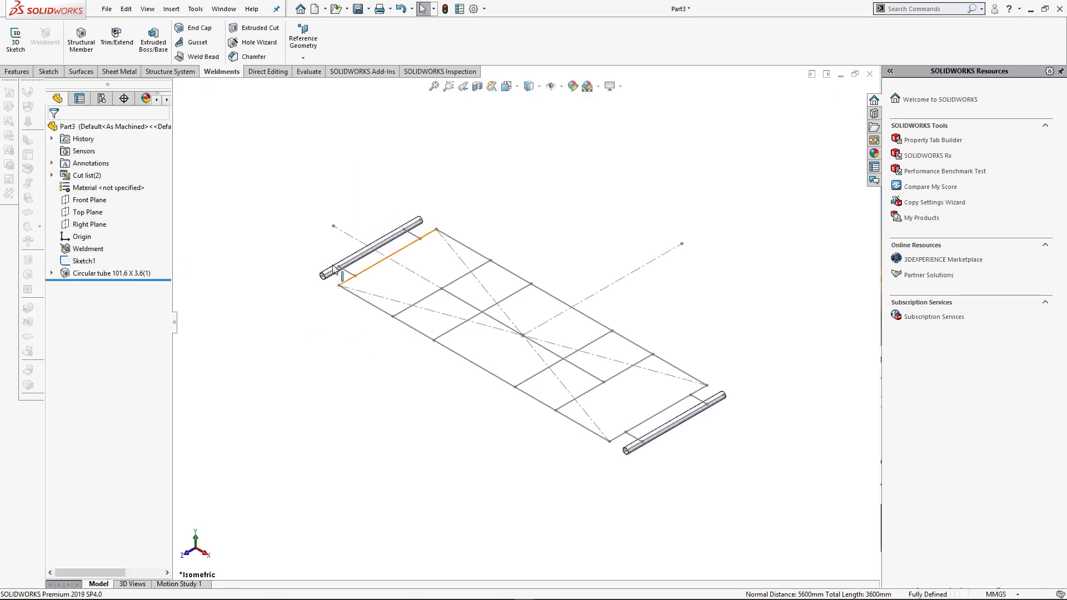
- Start another structural member using the iso standard, sb beam type and size SB 200 x 27
scroll(331, 405, "up", 5)
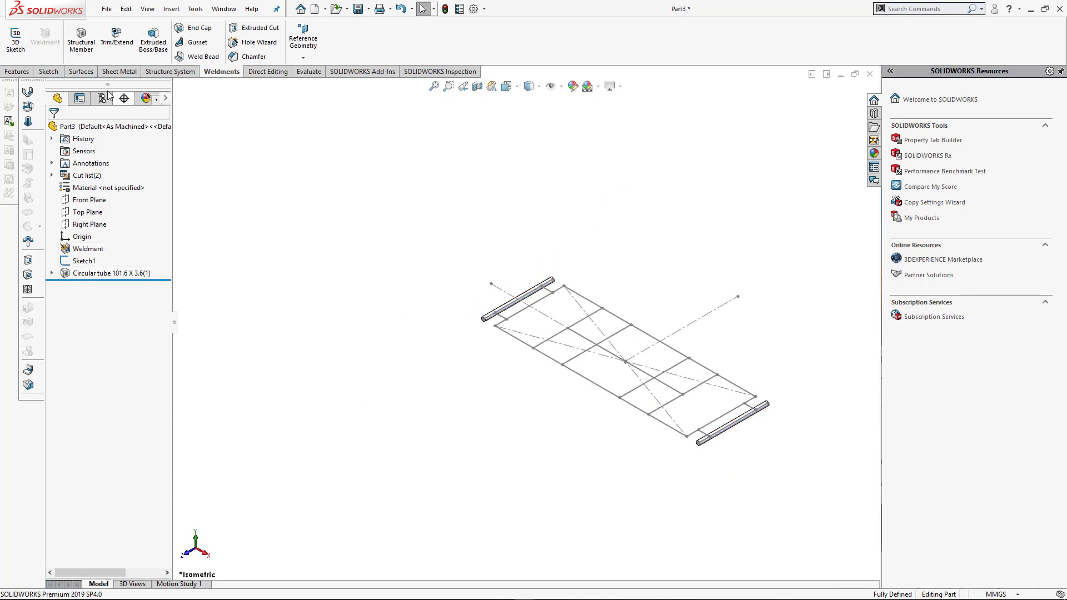
left_click(81, 39)
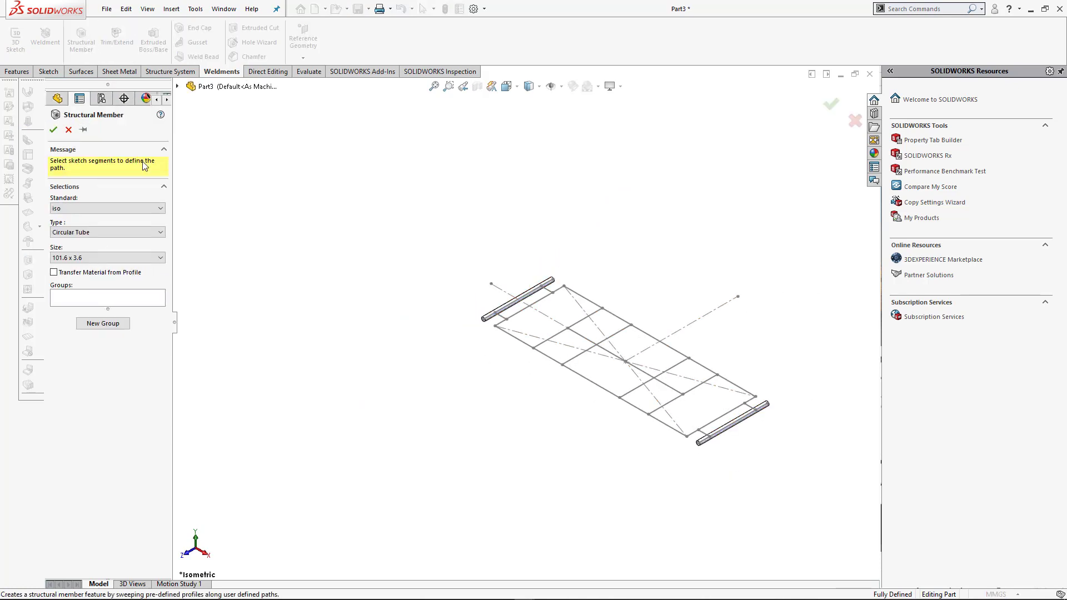
left_click(88, 258)
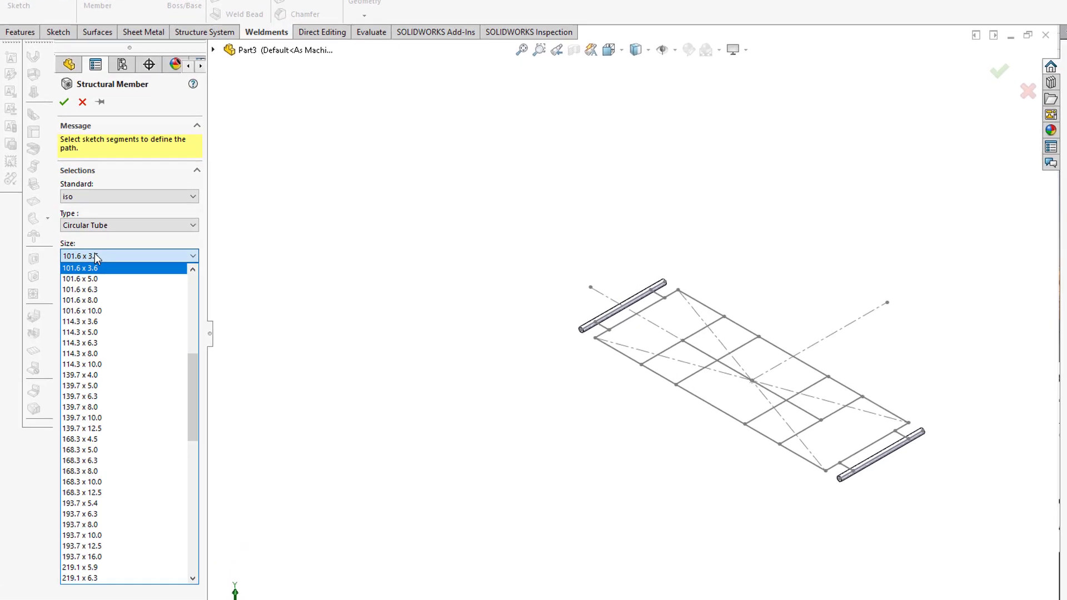
left_click(89, 268)
left_click(104, 219)
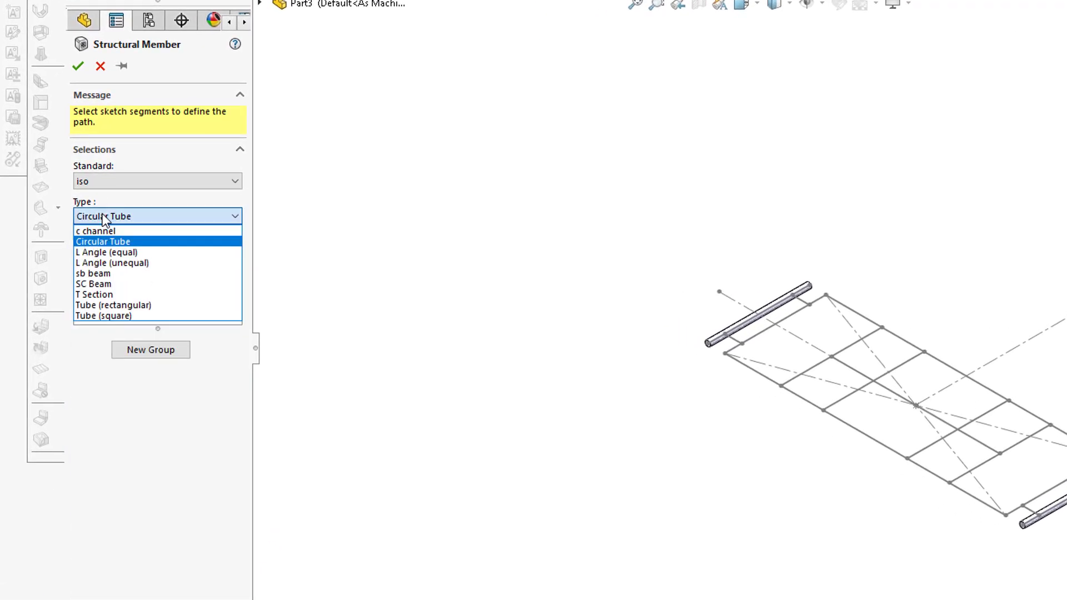
left_click(105, 272)
left_click(108, 254)
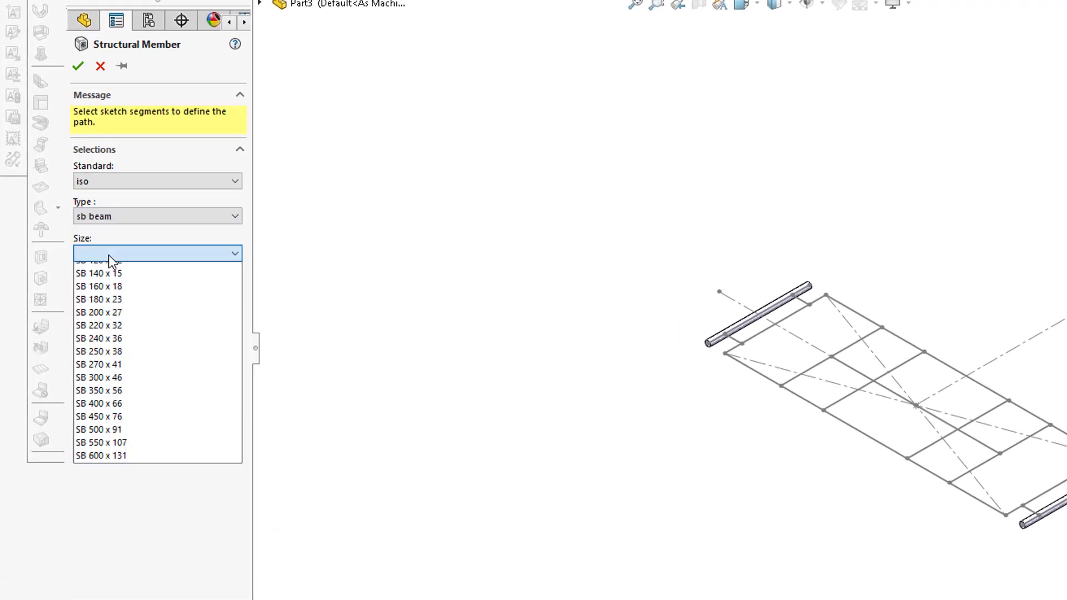
left_click(120, 346)
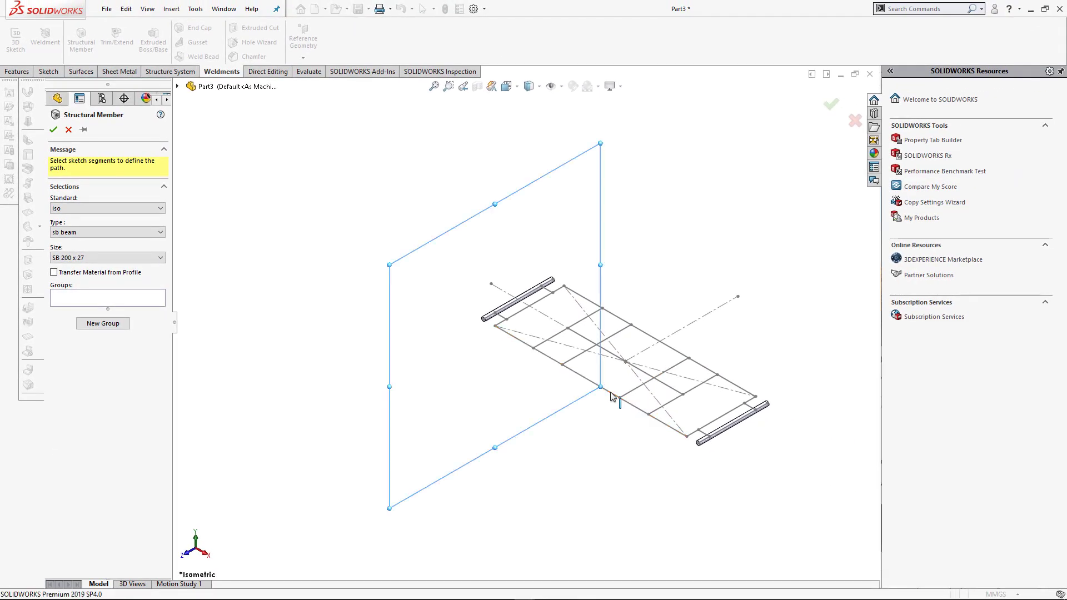
- Assign the layout rectangle's two 5000 mm long side lines to the first beam group
left_click(611, 395)
scroll(515, 306, "down", 5)
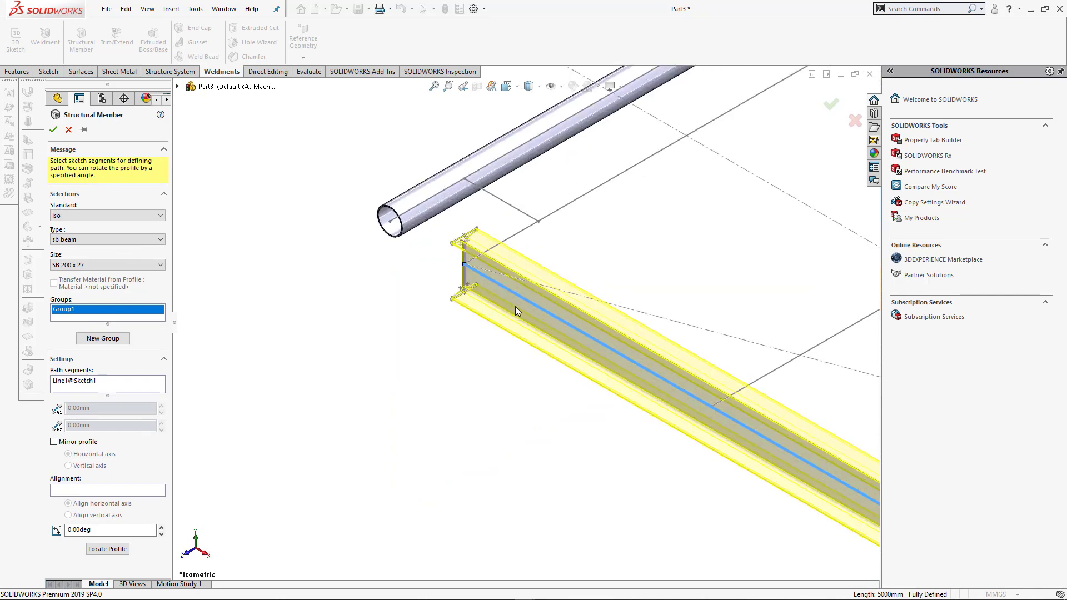
scroll(515, 311, "down", 3)
scroll(516, 305, "up", 3)
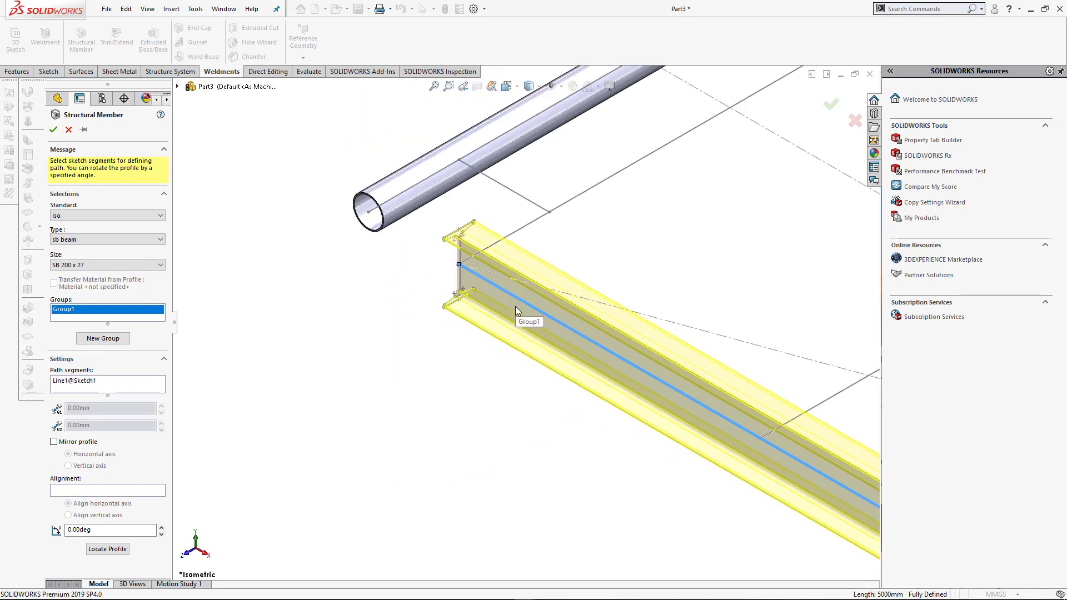
scroll(515, 305, "up", 6)
left_click(703, 250)
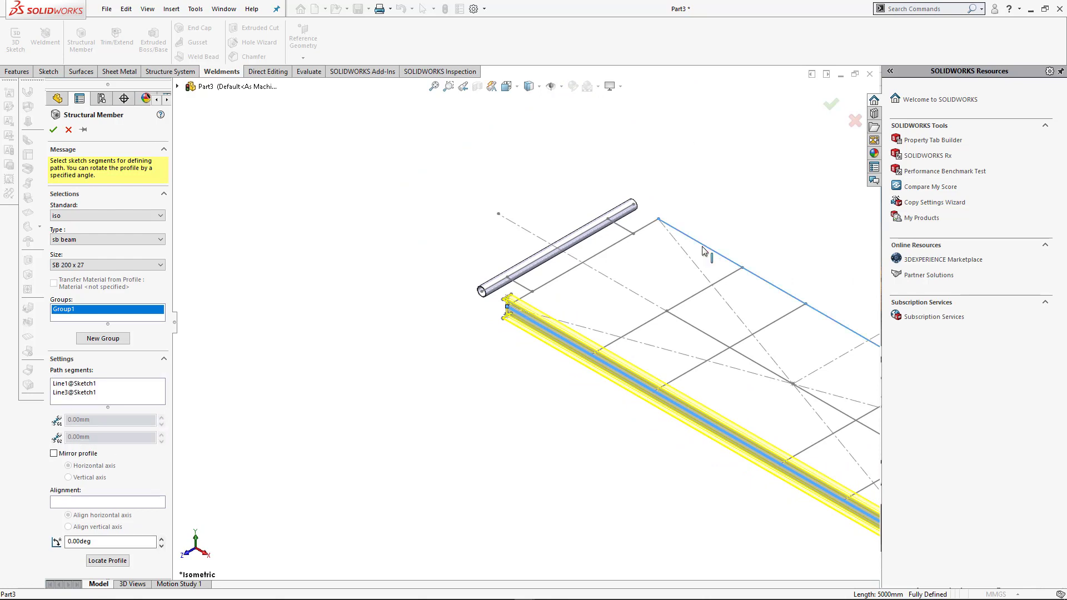
scroll(705, 253, "up", 5)
scroll(628, 357, "down", 5)
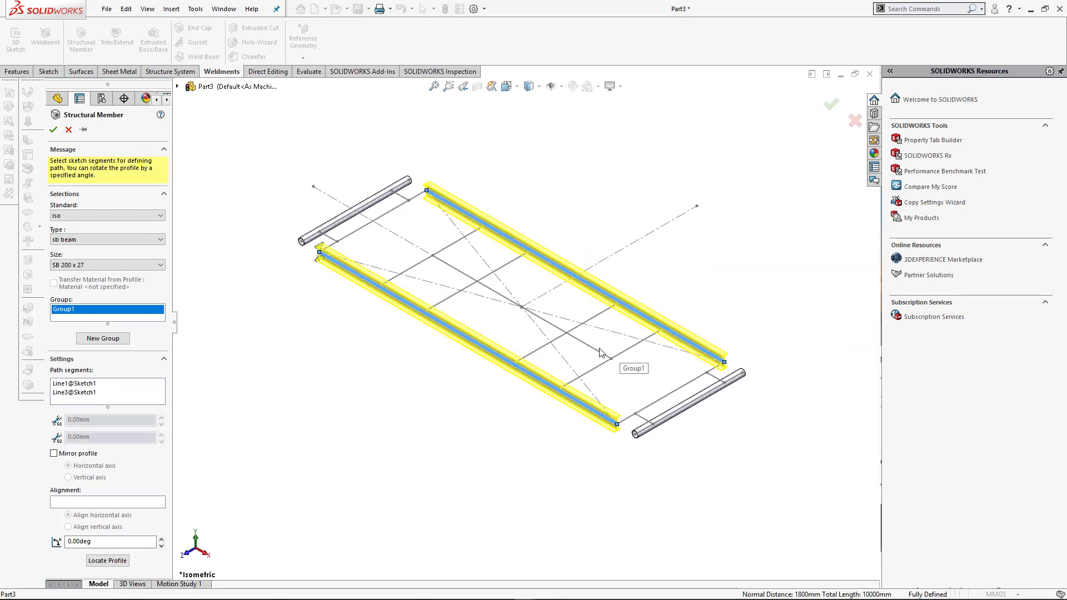
- Add the rectangle's +X end line as a second beam group and its -X end line as a third group
left_click(105, 339)
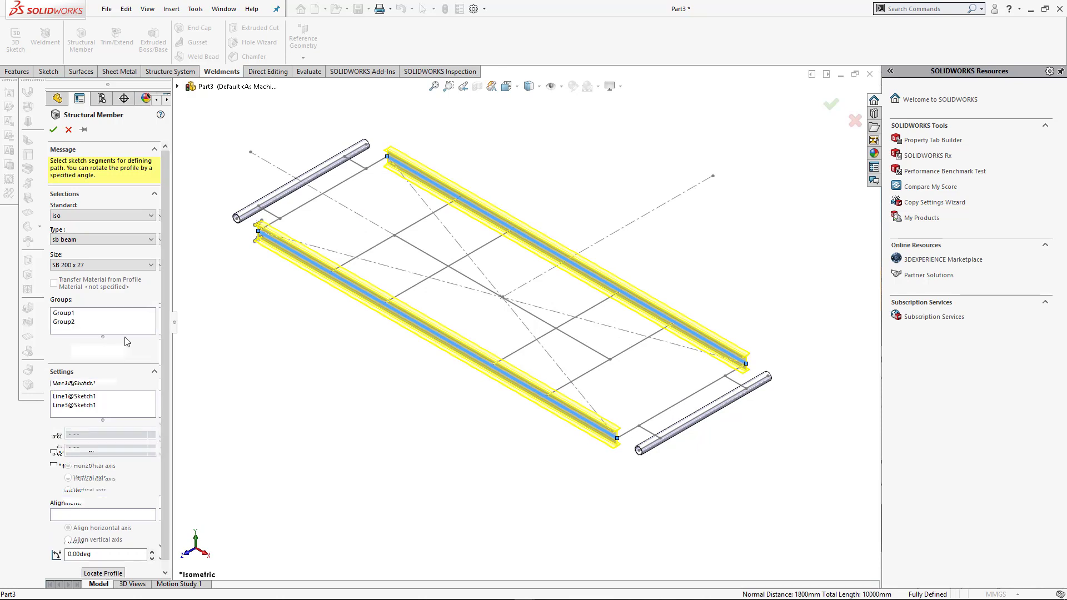
left_click(658, 422)
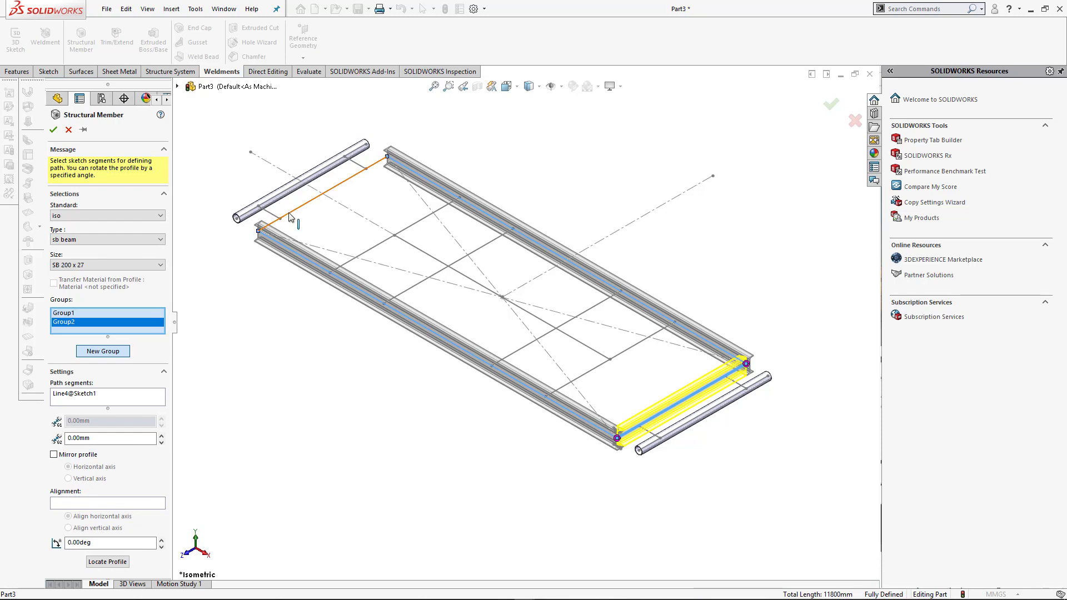
left_click(104, 353)
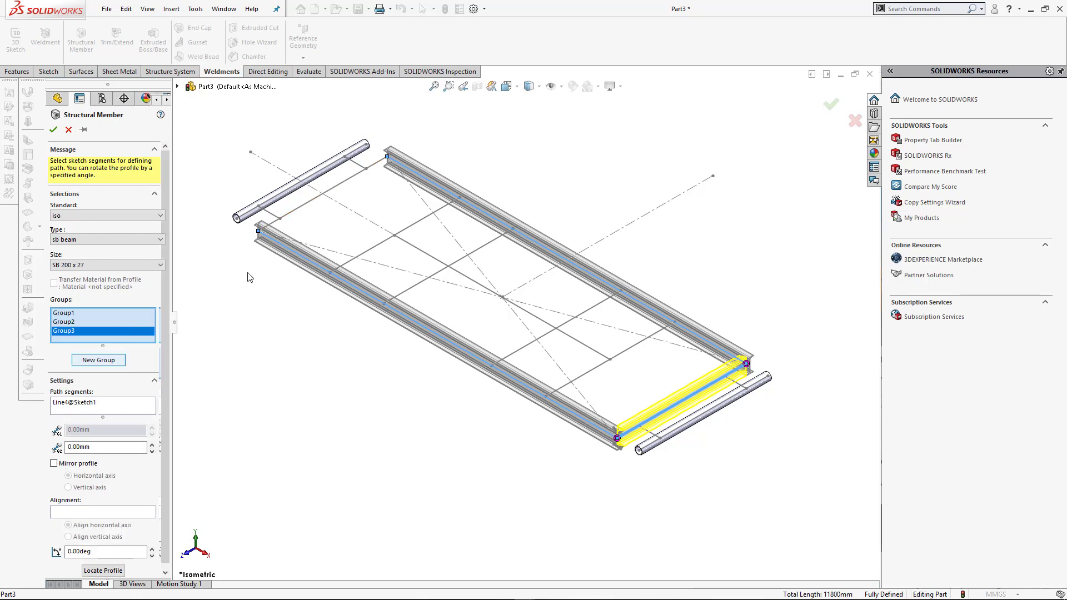
left_click(294, 217)
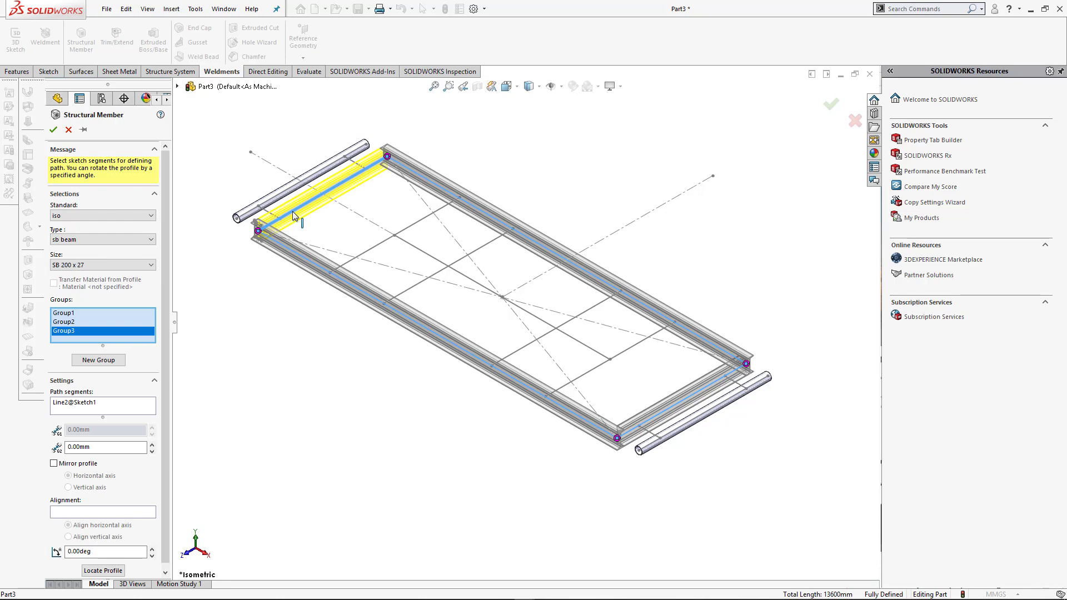
- Add the four inner crosswise lines to the third beam group
left_click(371, 255)
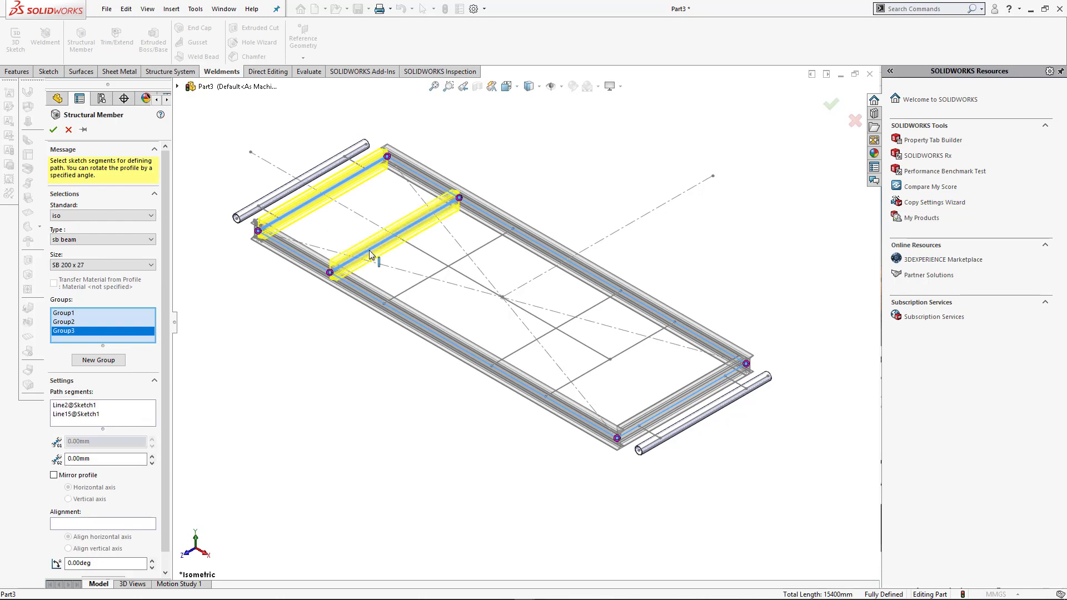
left_click(419, 288)
left_click(517, 358)
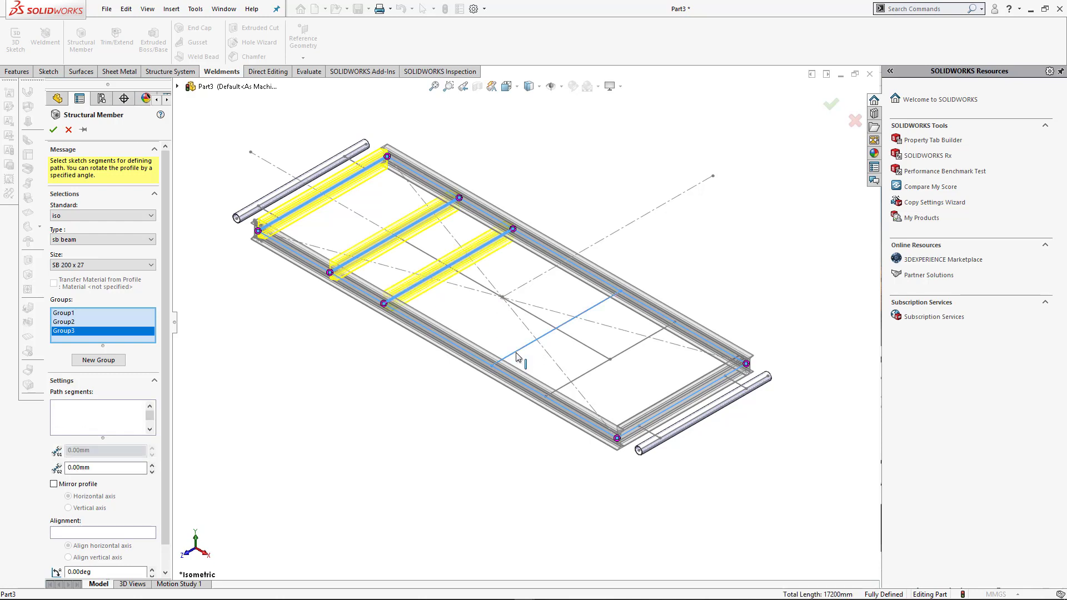
left_click(585, 378)
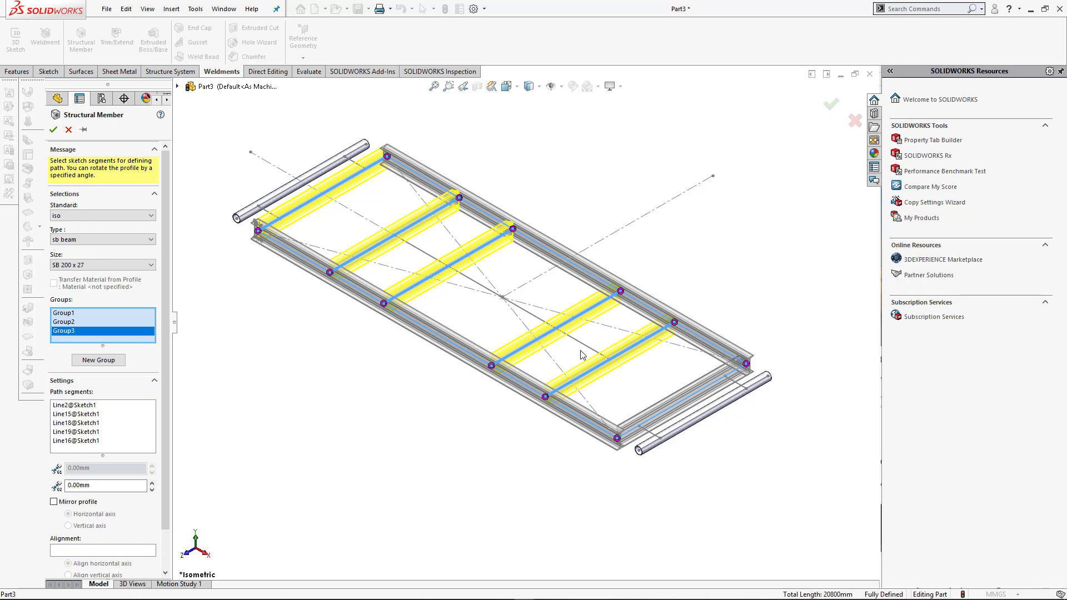
- Create a fourth beam group from the central lengthwise line and the two short connector lines at the -X end
left_click(111, 359)
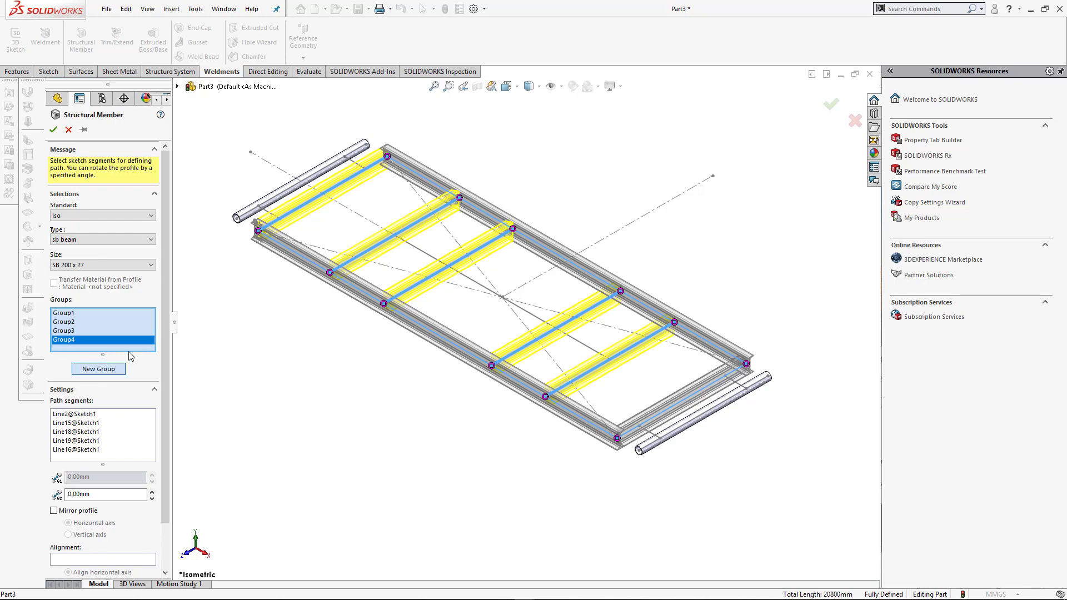
left_click(481, 292)
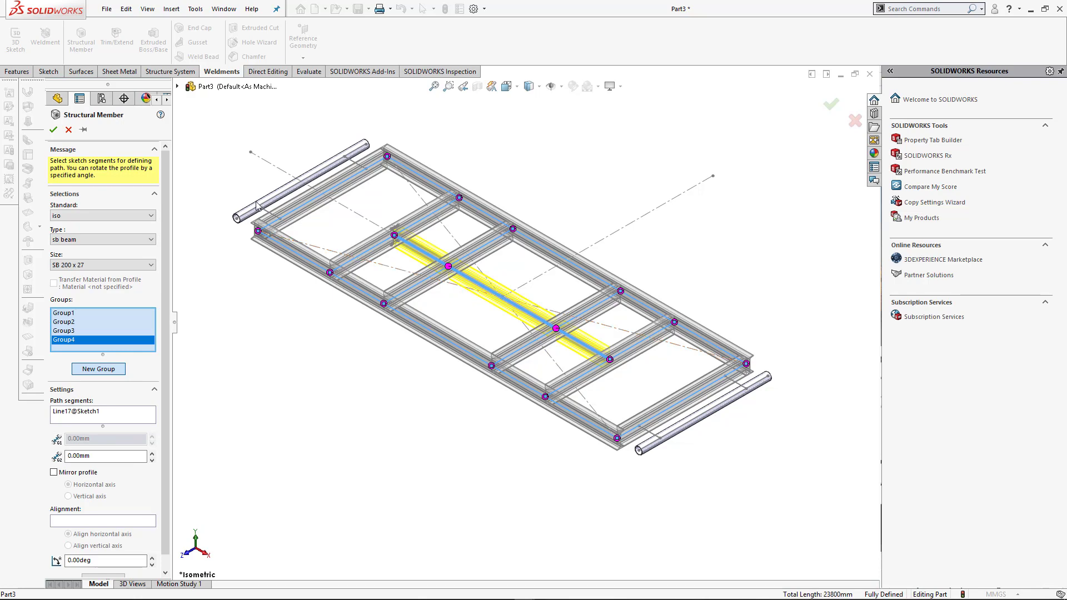
scroll(326, 255, "down", 4)
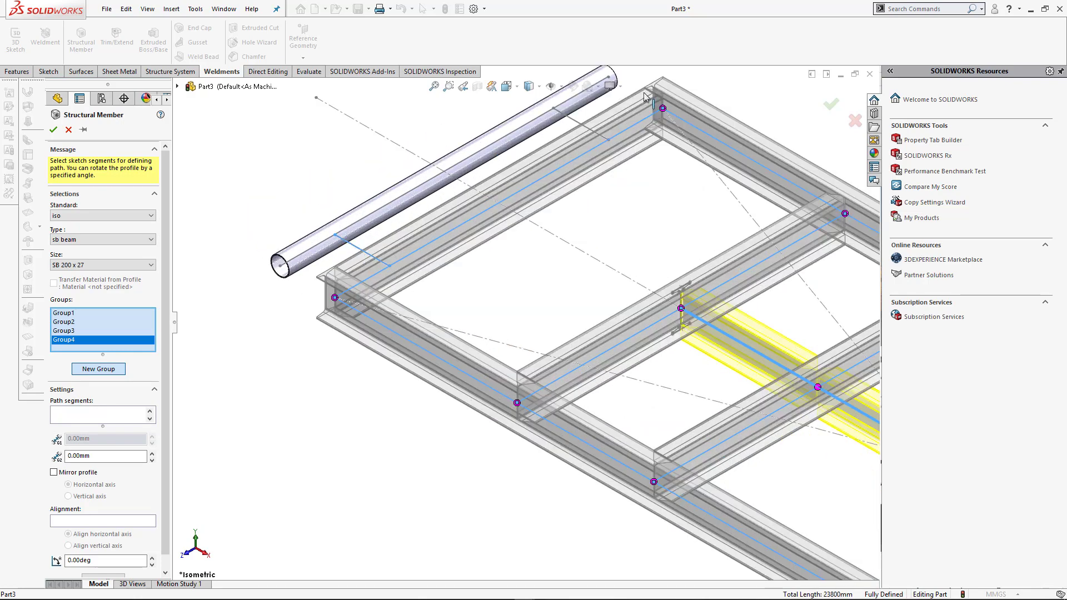
left_click(569, 119)
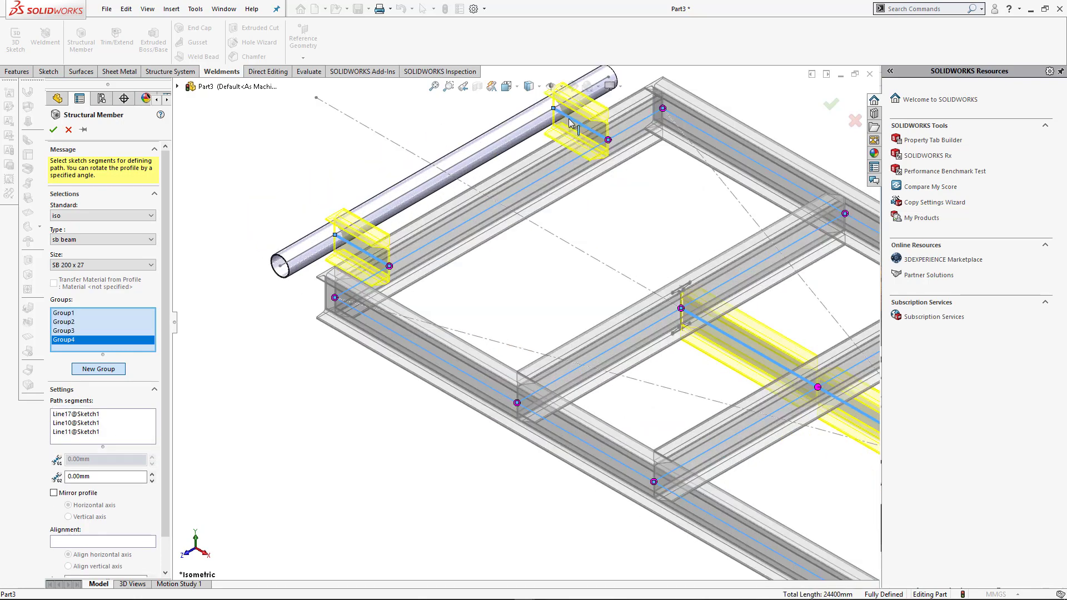
- Add the two short connector lines at the +X end to the fourth group and create the beam members
scroll(702, 245, "up", 5)
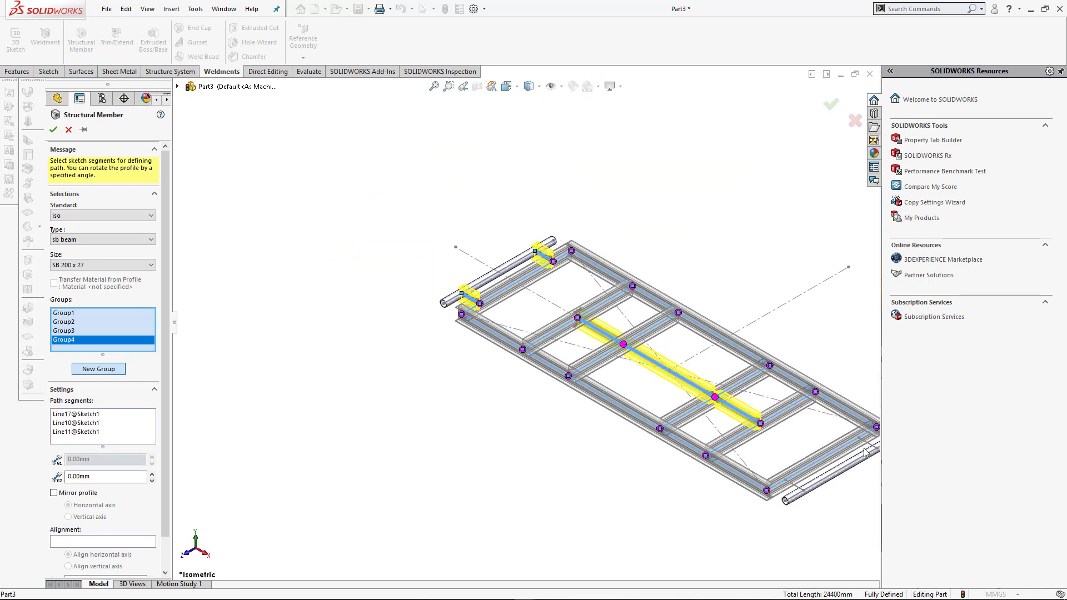
scroll(746, 431, "down", 6)
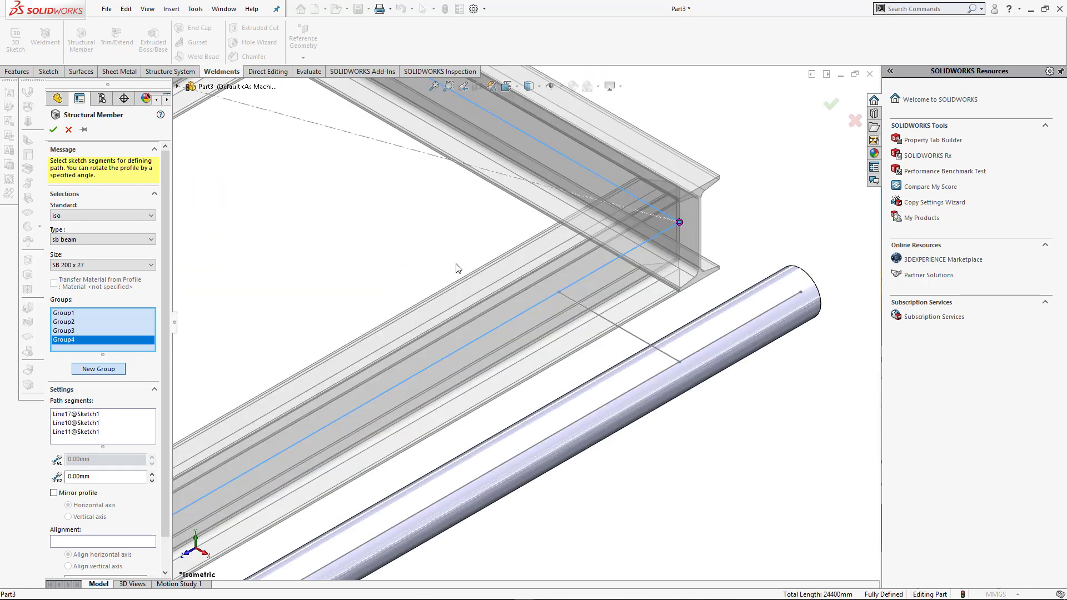
left_click(645, 344)
scroll(522, 325, "up", 4)
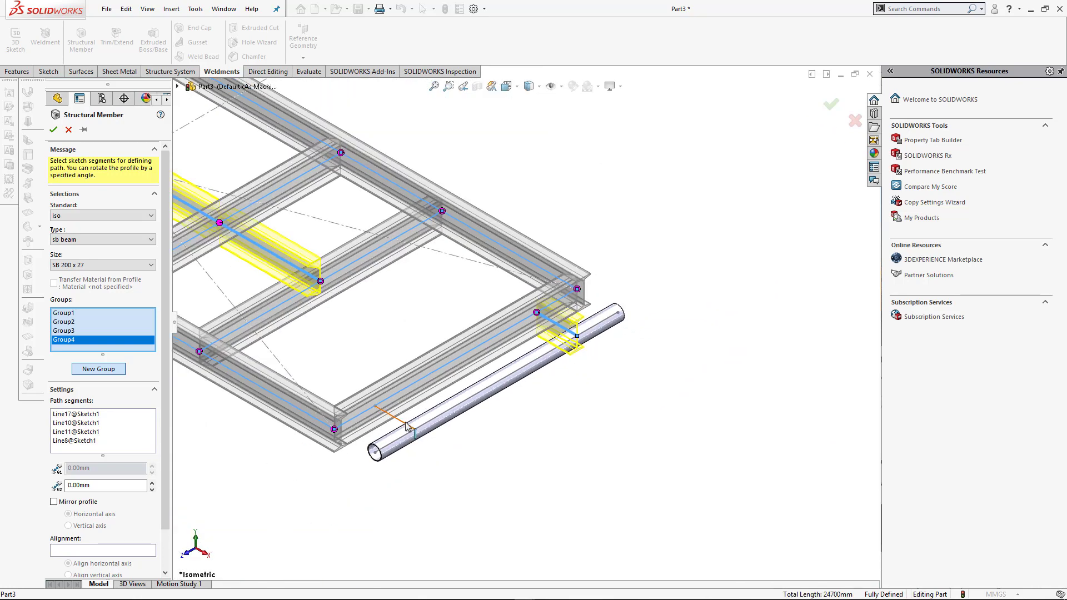
left_click(404, 426)
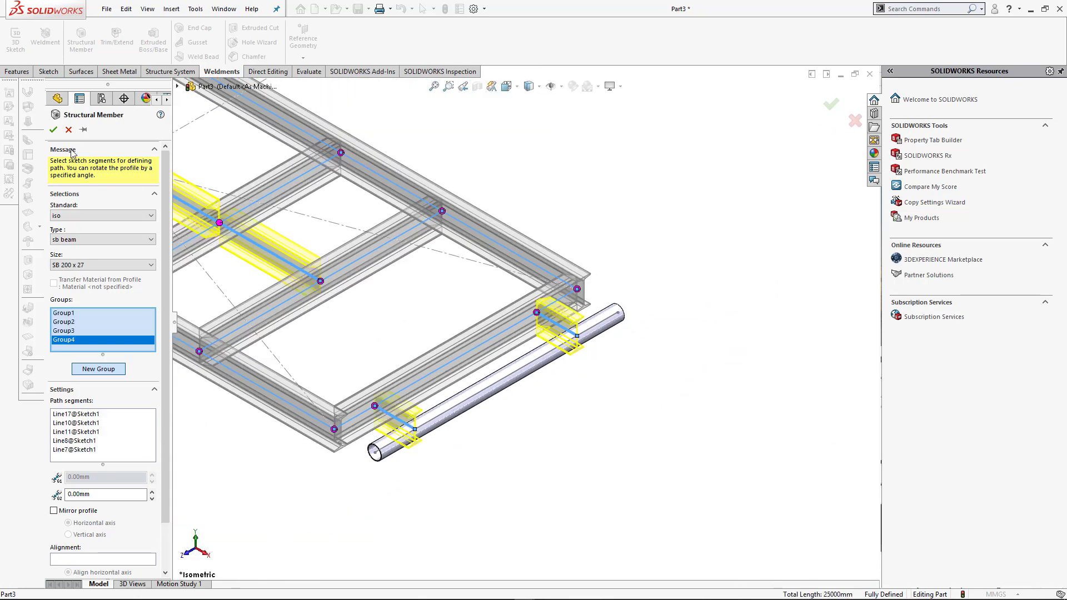
left_click(53, 131)
- Suppress the circular tube 101.6 x 3.6 feature
scroll(553, 407, "up", 4)
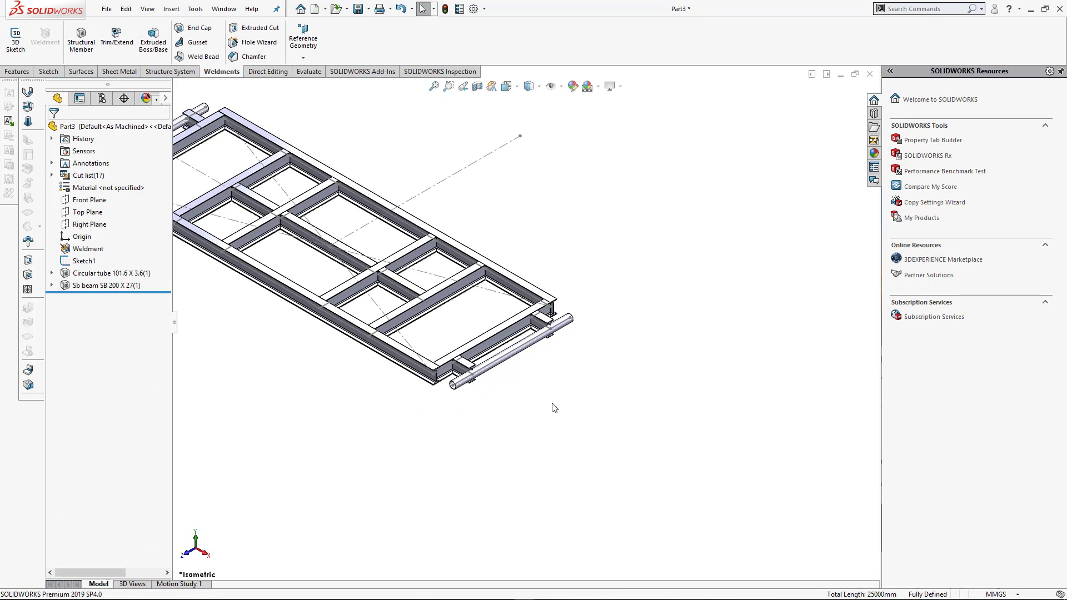
scroll(503, 330, "down", 7)
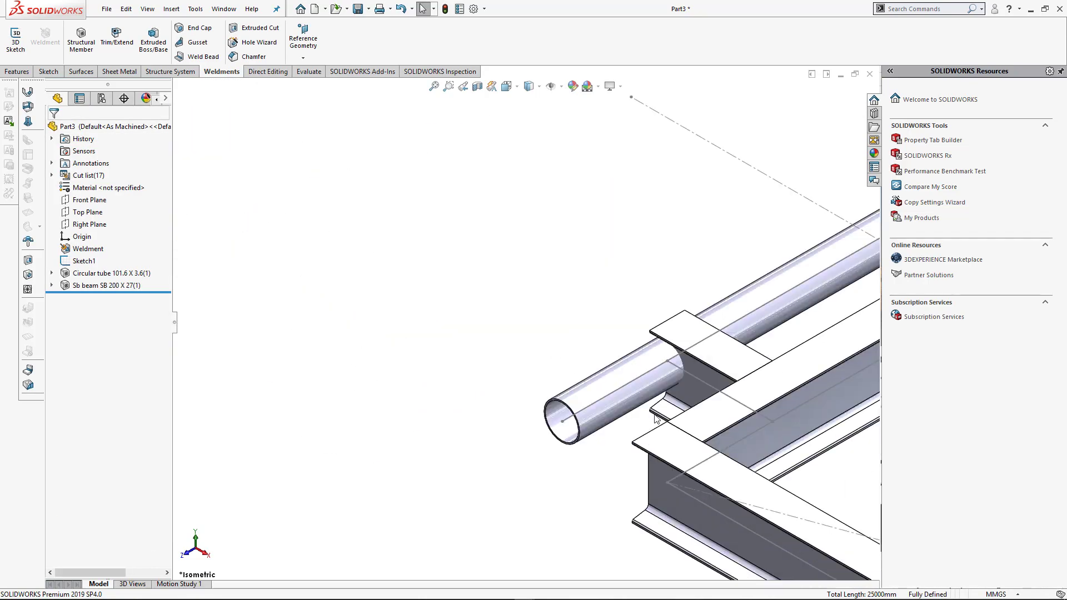
middle_click_drag(617, 383, 685, 346)
scroll(686, 346, "up", 6)
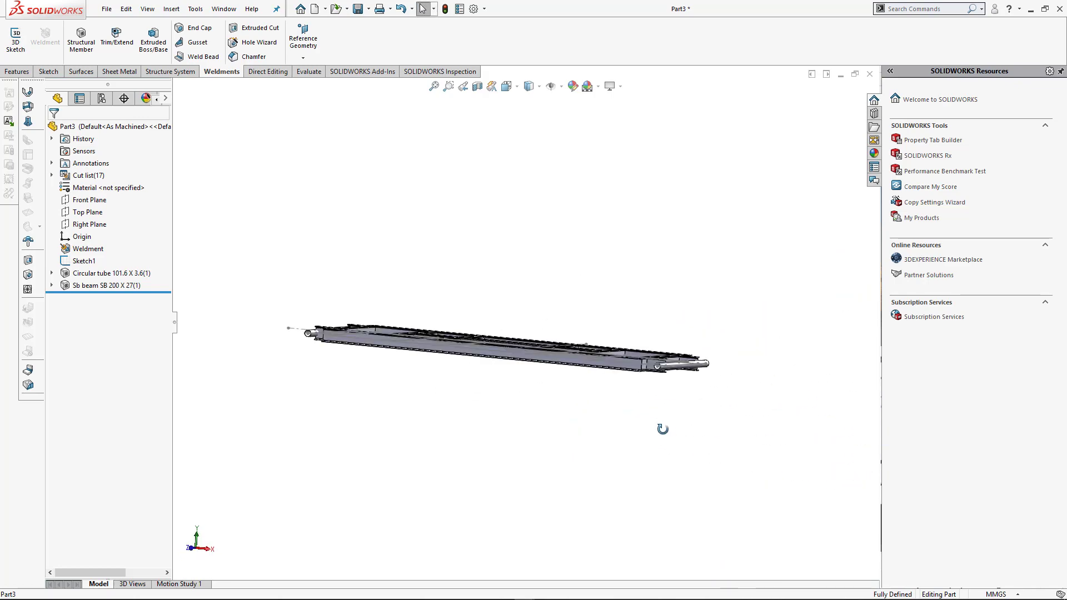
key("ctrl+7")
left_click(120, 275)
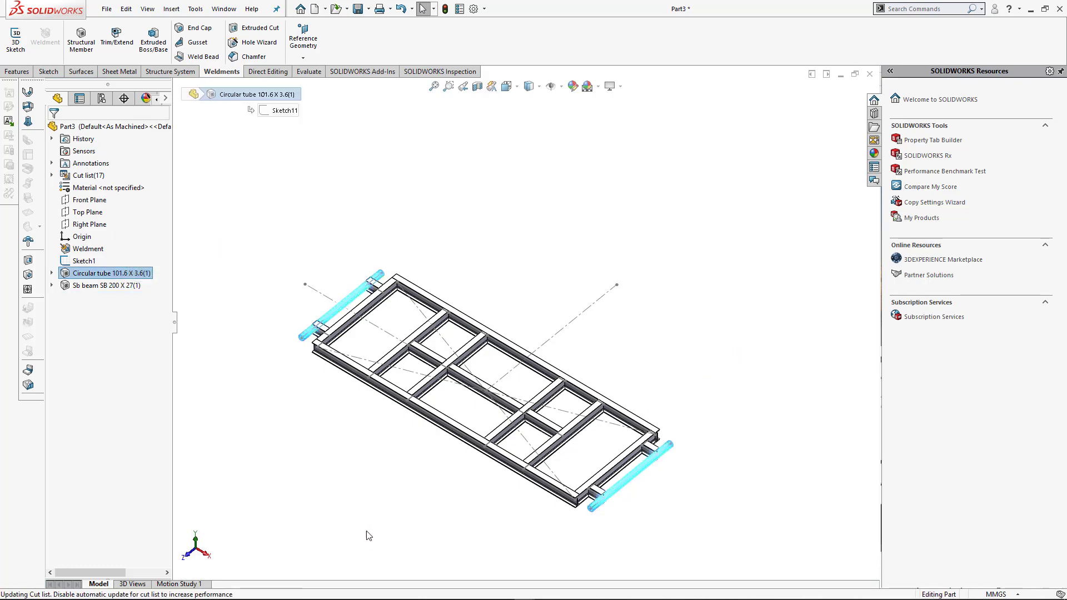
scroll(580, 514, "down", 5)
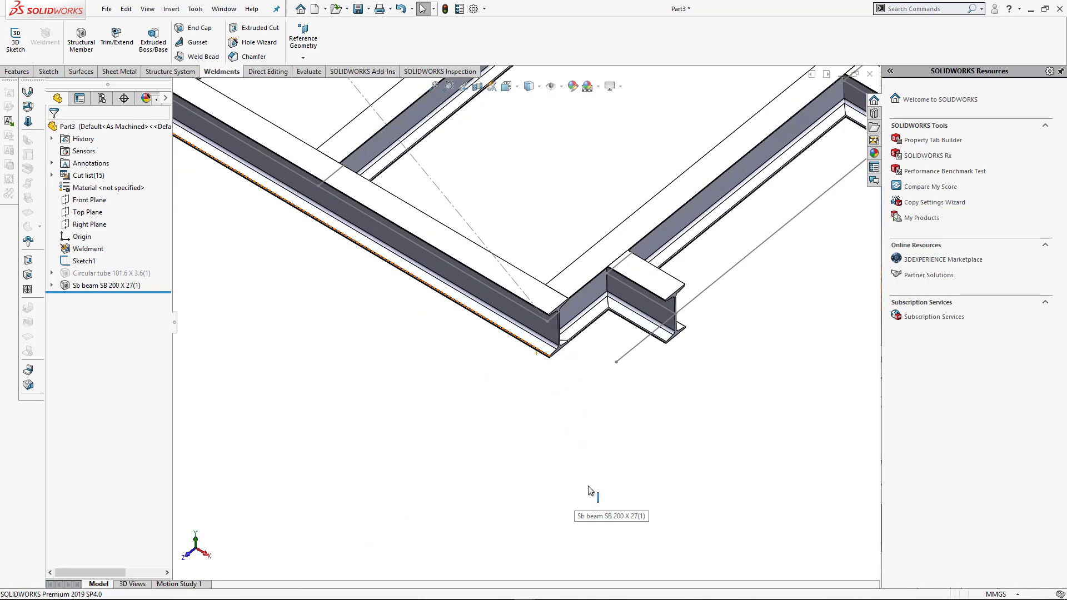
middle_click_drag(572, 510, 643, 410)
scroll(643, 410, "up", 5)
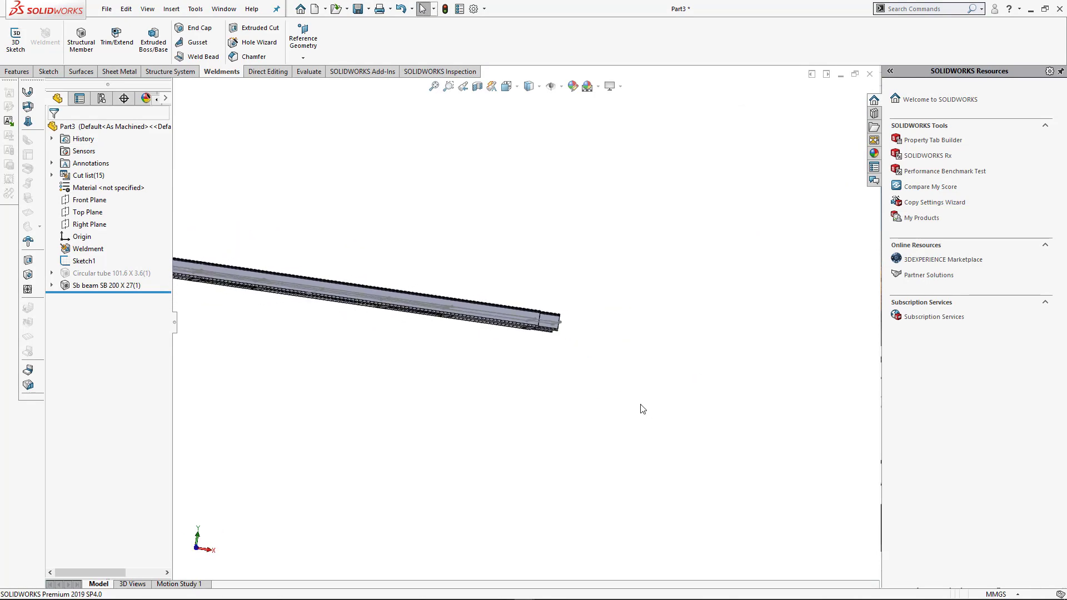
key("ctrl+7")
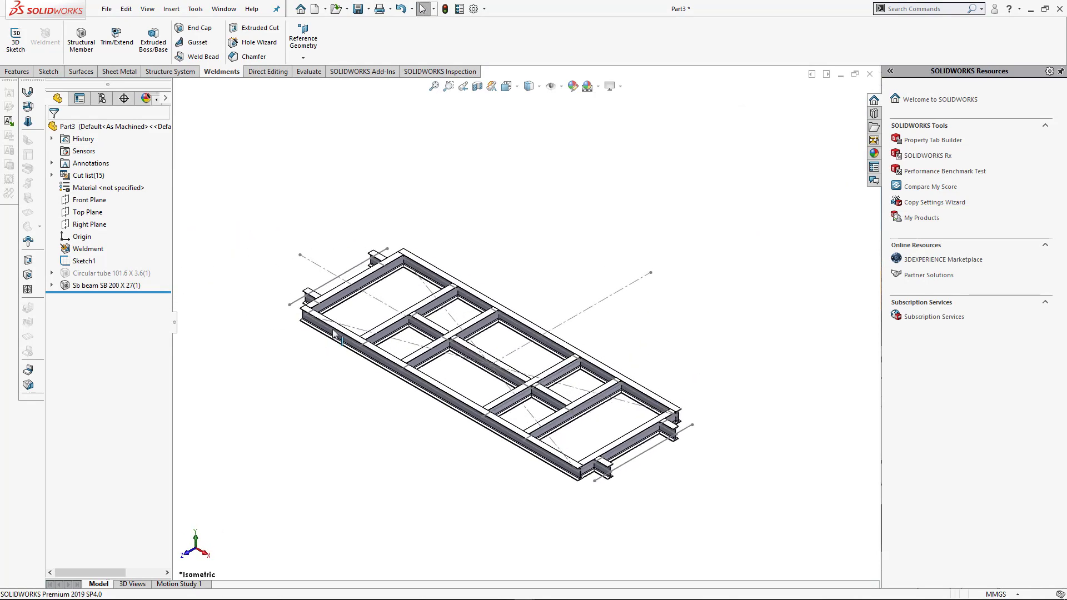
scroll(624, 509, "down", 5)
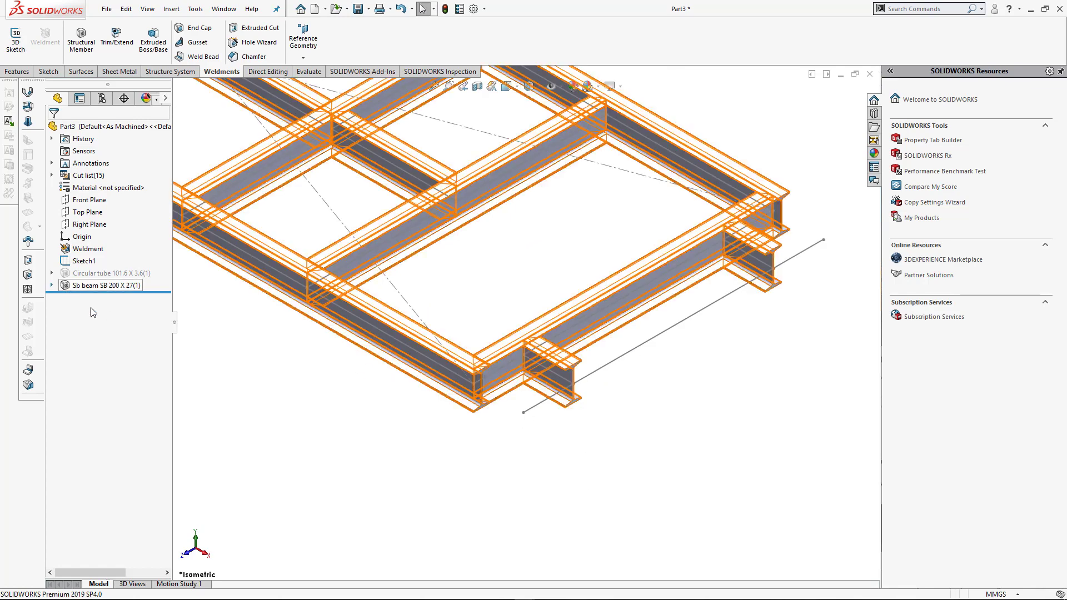
key("z")
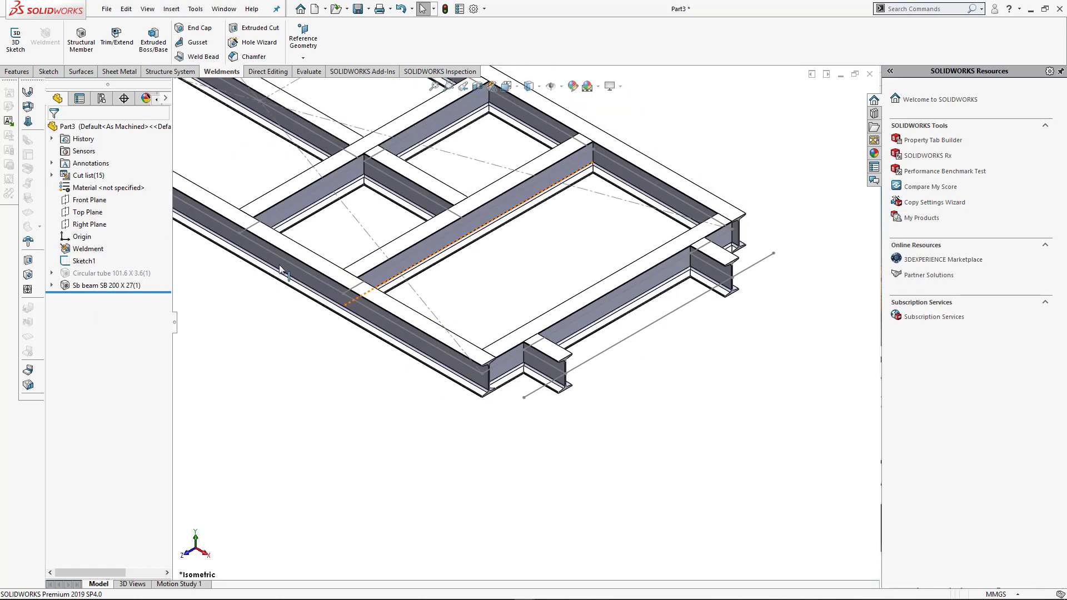
- Start a sketch on the Front Plane and view it face-on at the +X end of the frame
left_click(86, 201)
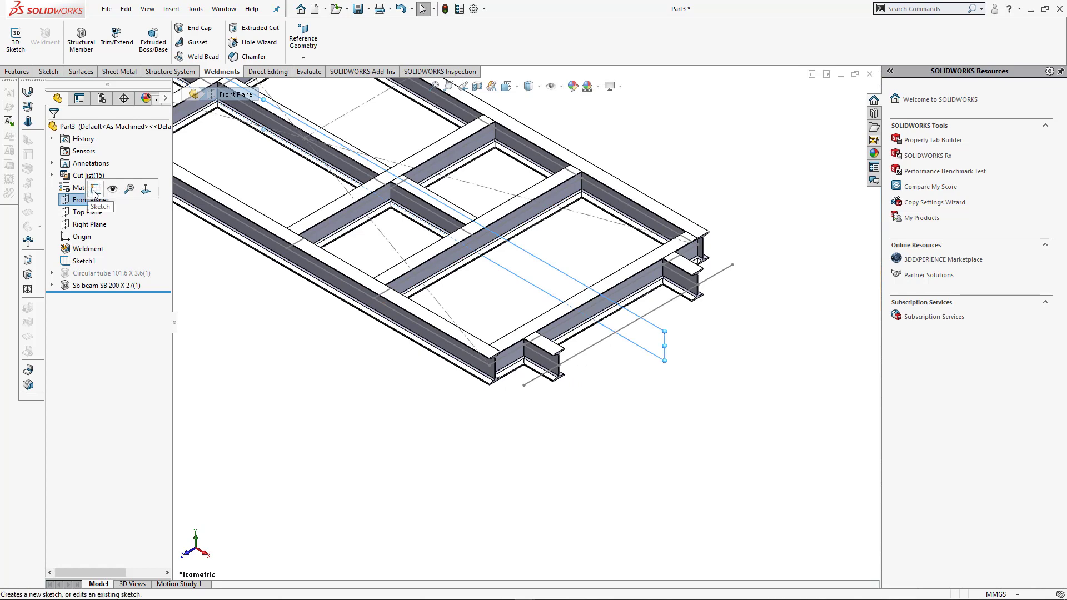
left_click(111, 187)
left_click(90, 298)
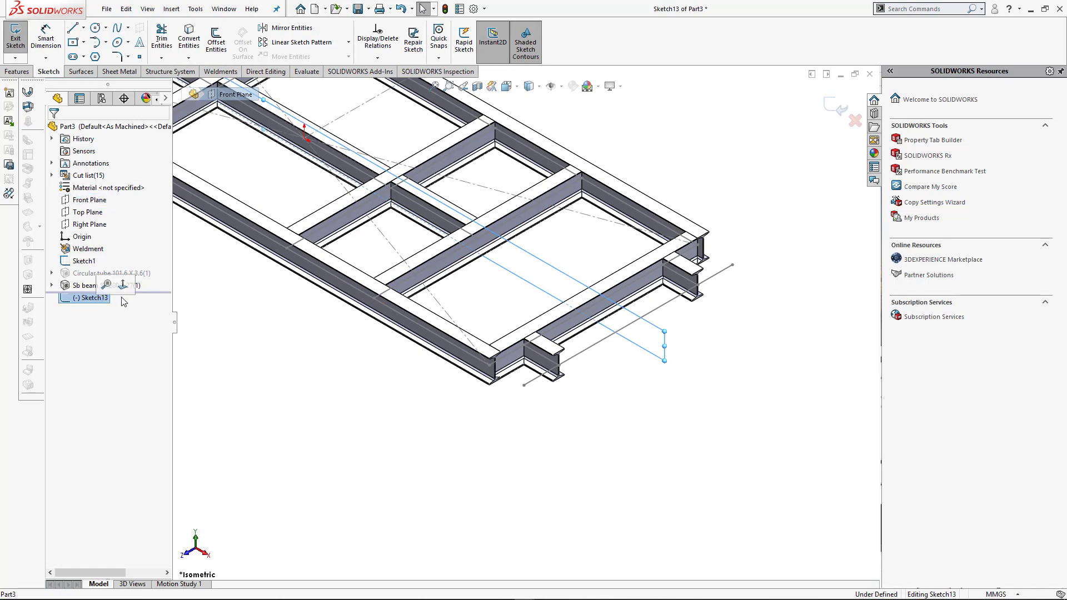
left_click(126, 291)
scroll(756, 274, "down", 10)
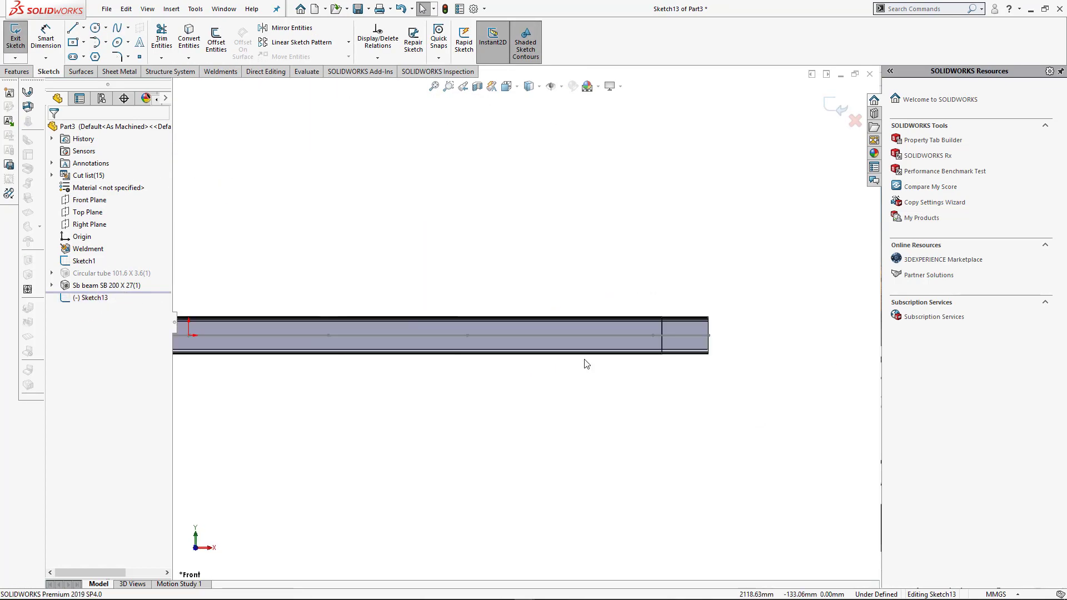
scroll(844, 301, "up", 5)
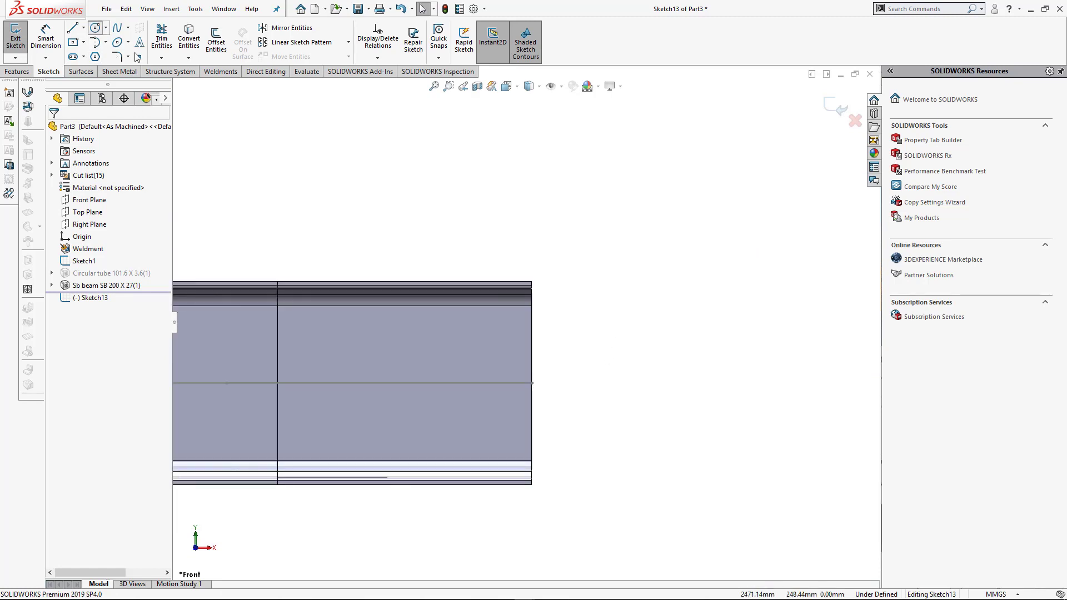
- Draw a circle overlapping the upper corner of the beam's +X end and set its diameter to 100 mm
left_click(512, 318)
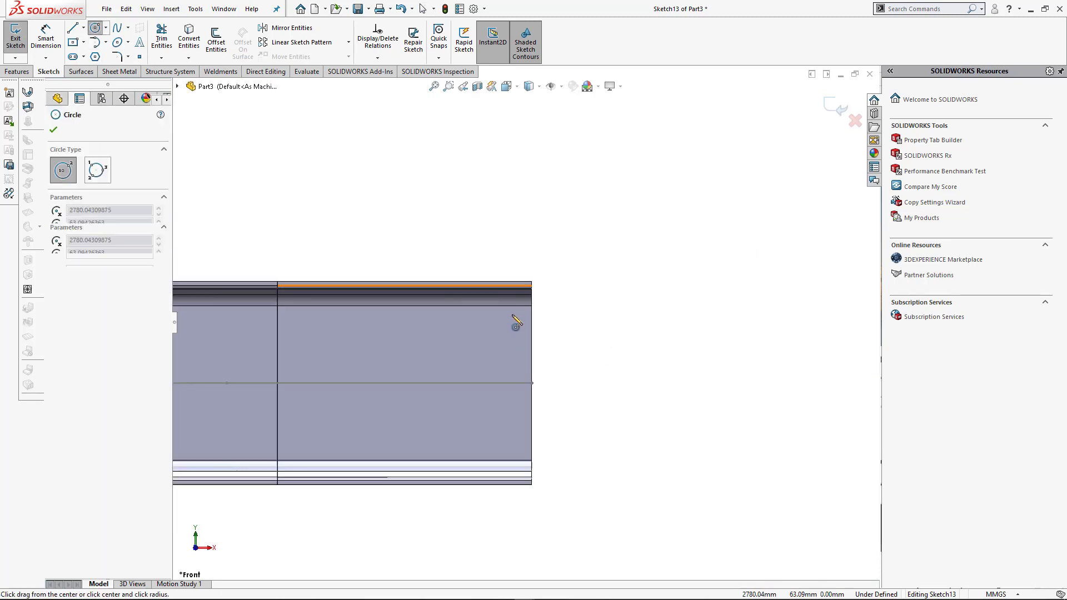
left_click(526, 274)
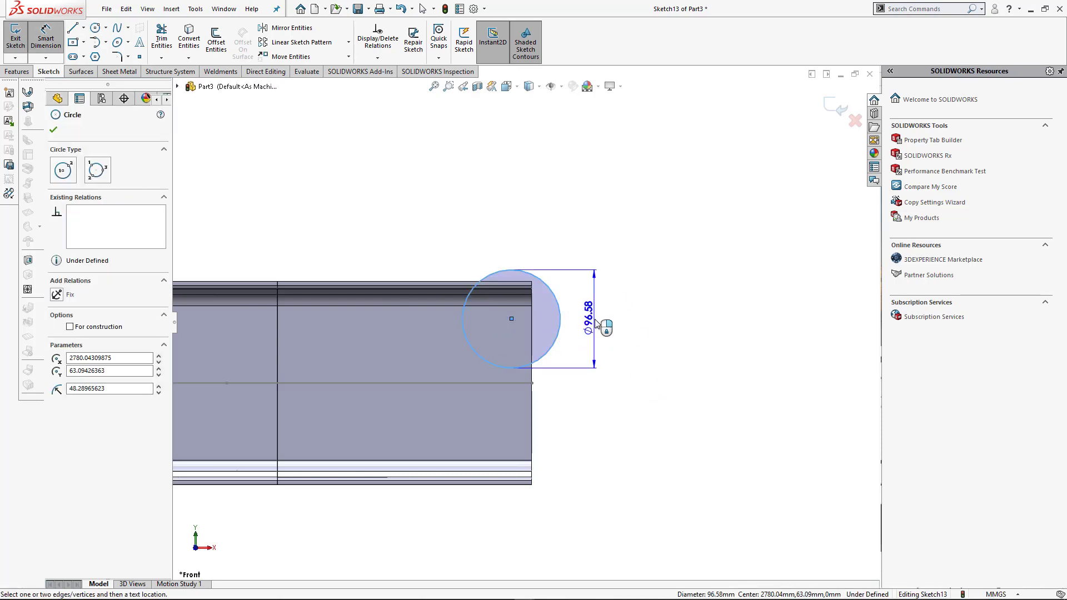
left_click(595, 325)
type("400")
key("BackSpace")
key("BackSpace")
key("BackSpace")
type("100")
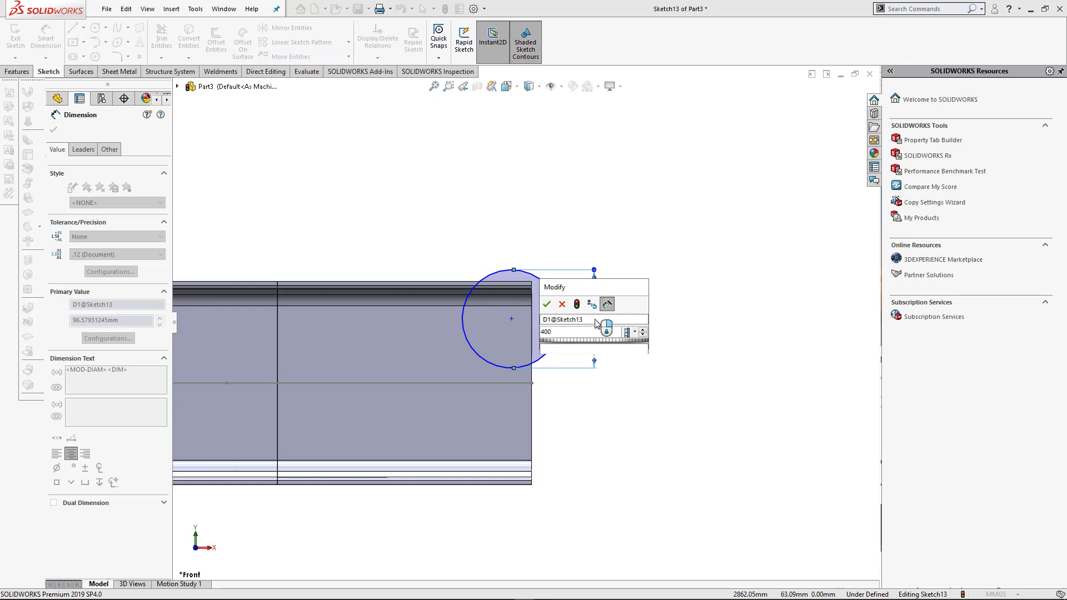
key("Return")
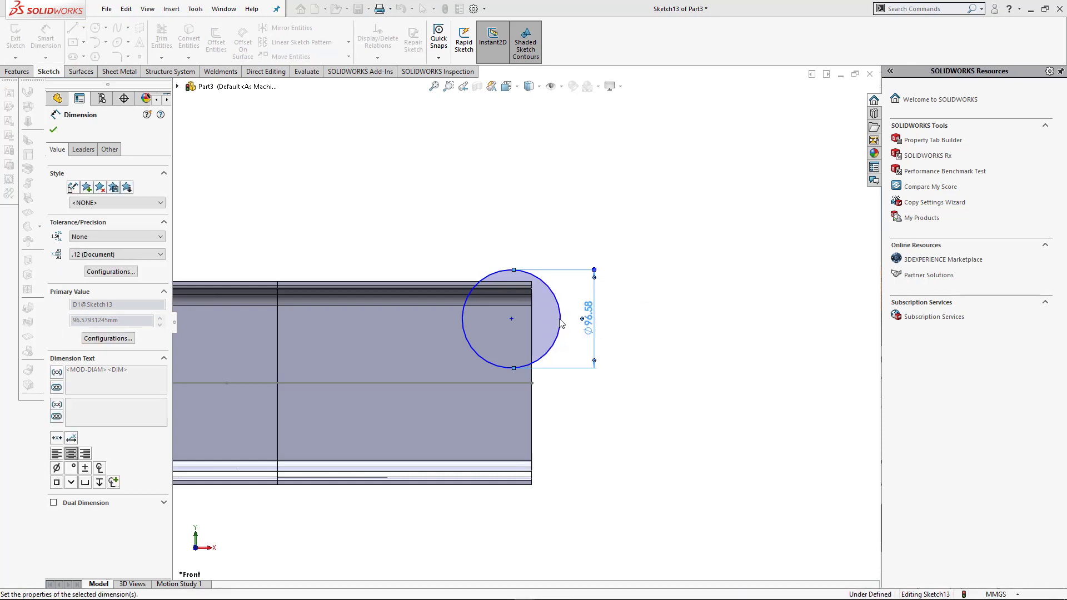
- Draw a second circle concentric inside the 100 mm circle and set its diameter to 94 mm
left_click(96, 28)
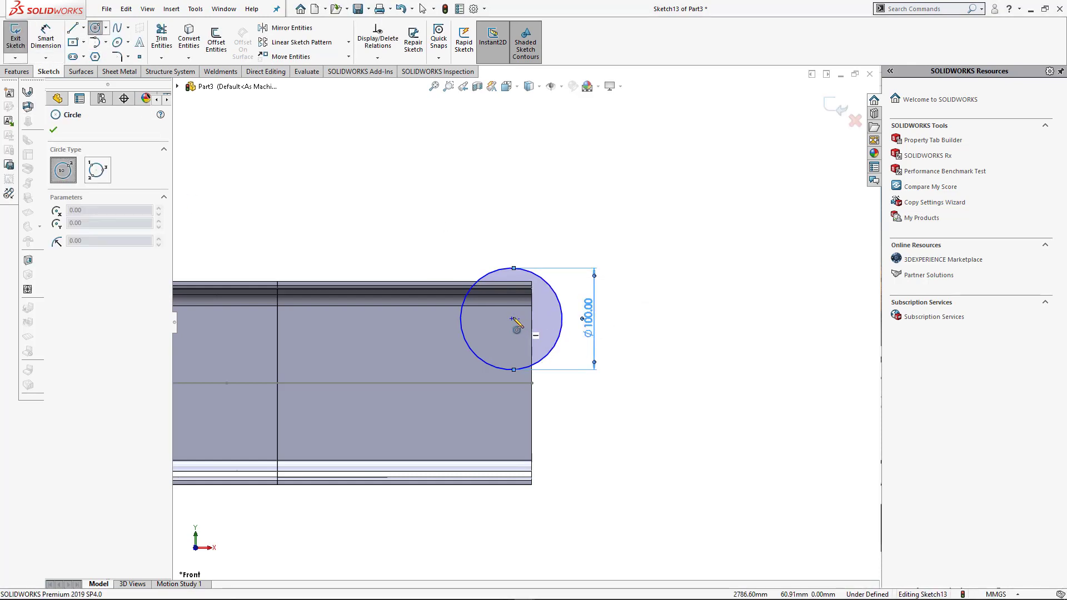
left_click(511, 318)
left_click(518, 274)
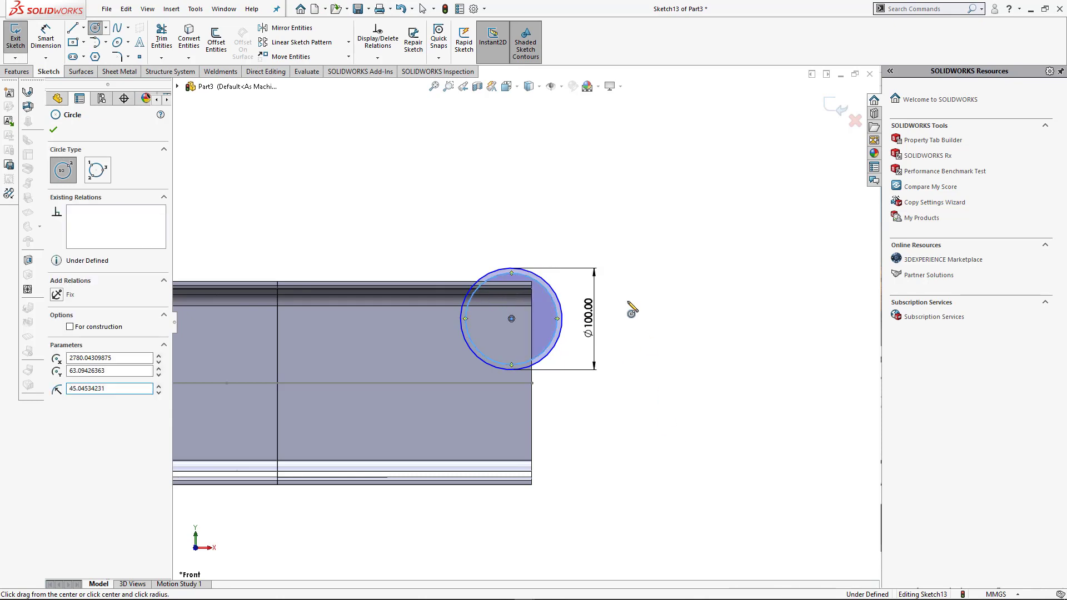
key("d")
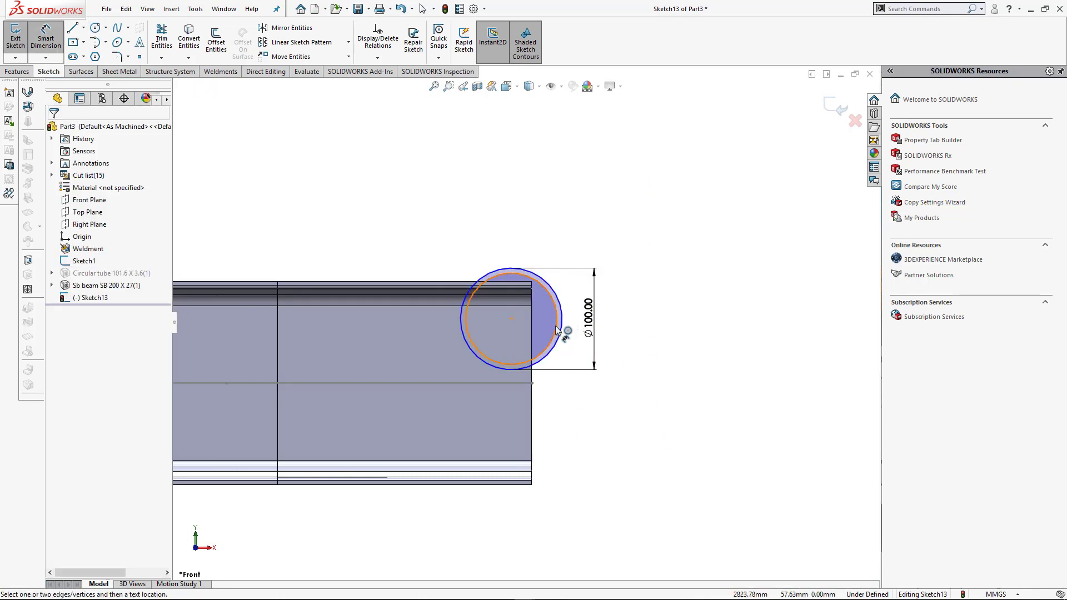
left_click(555, 340)
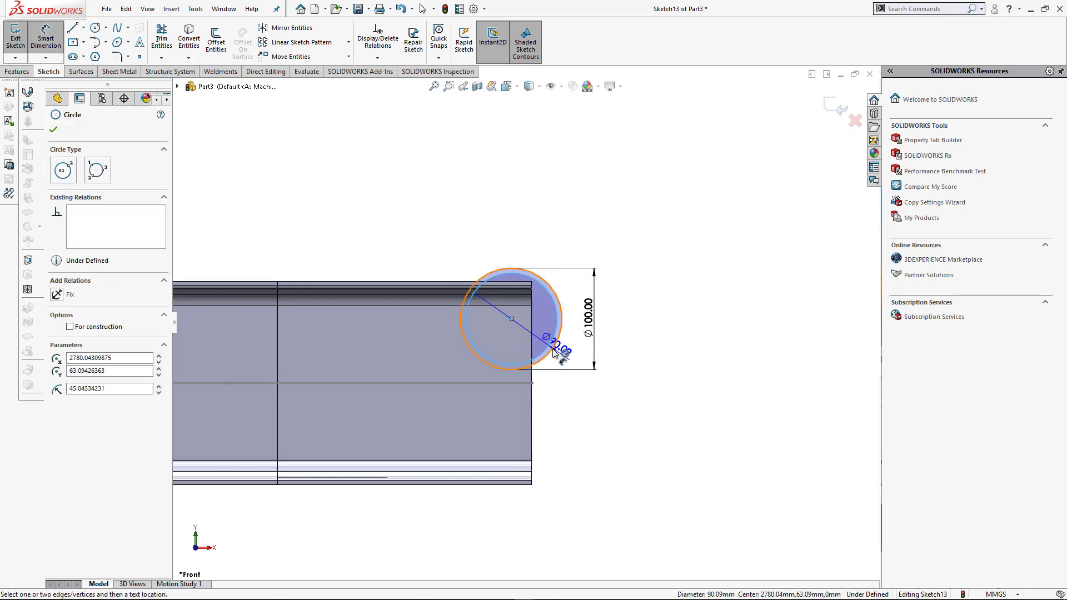
left_click(568, 223)
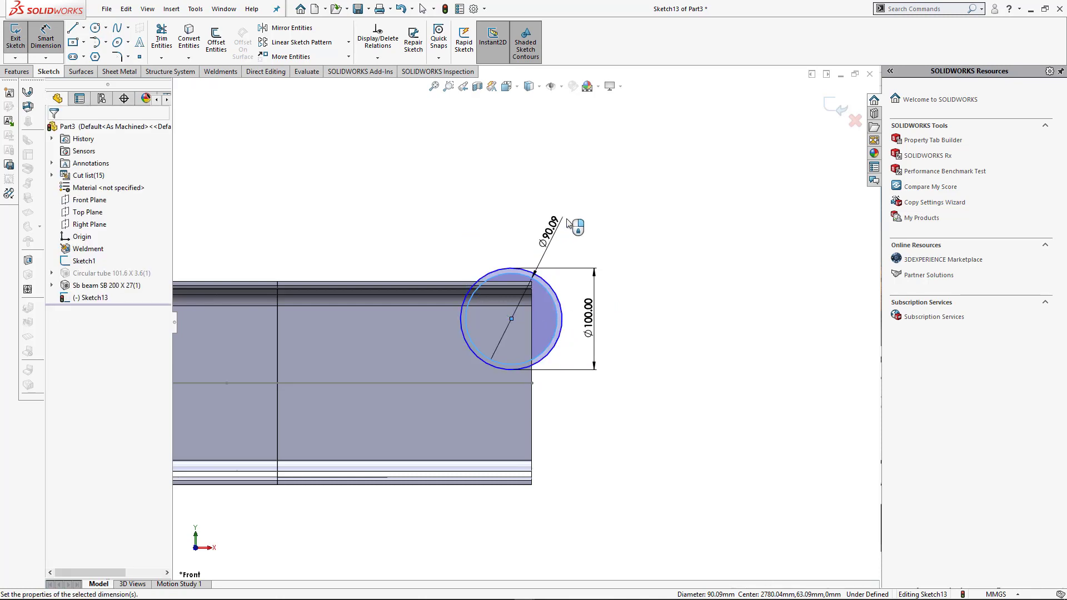
type("94")
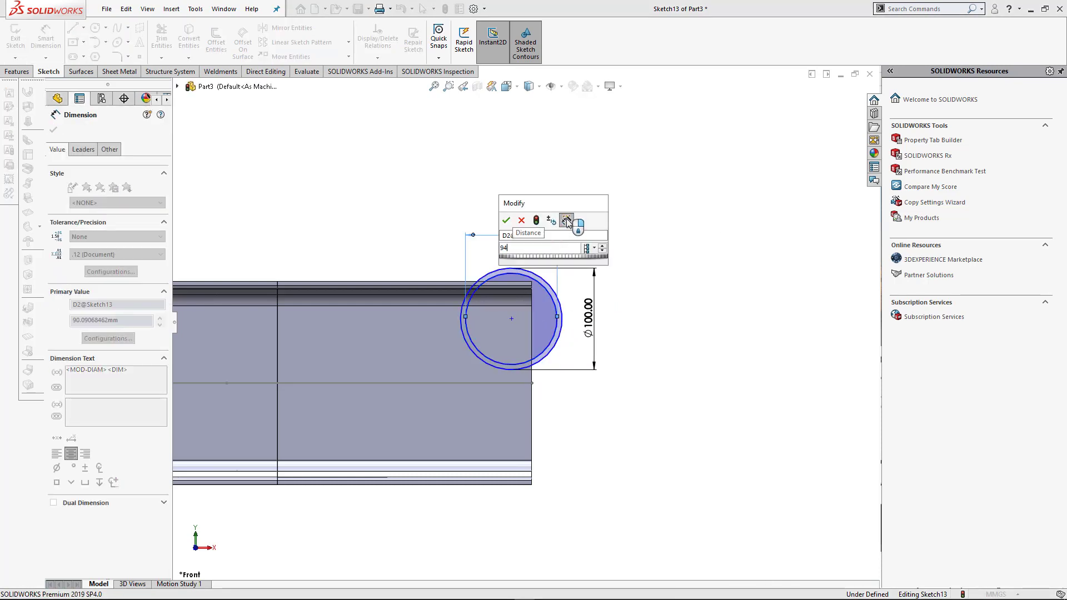
key("Return")
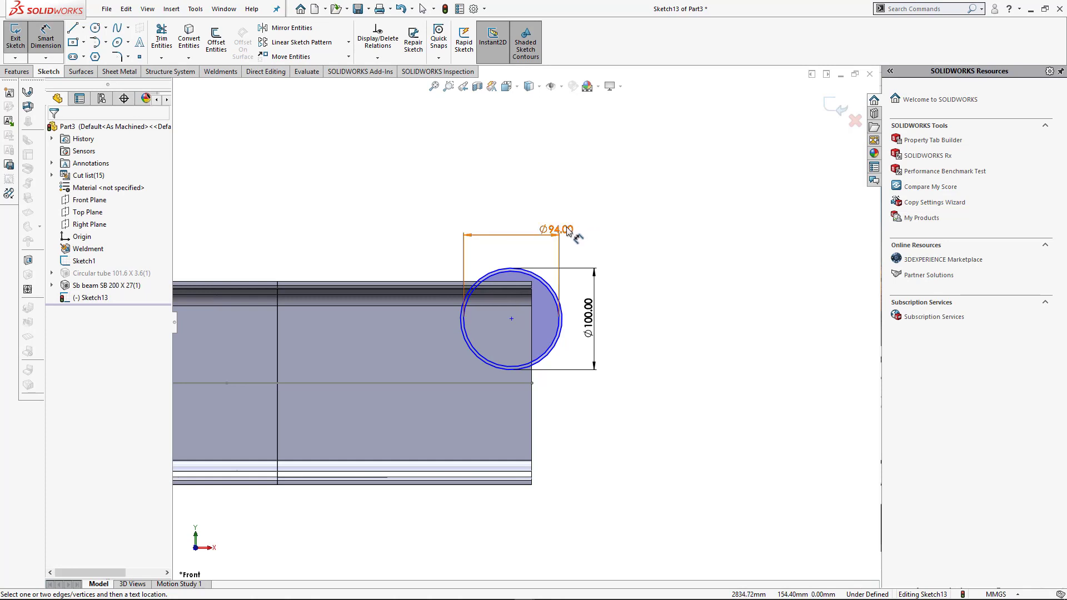
- Set the inner circle's diameter to 88 mm
double_click(566, 227)
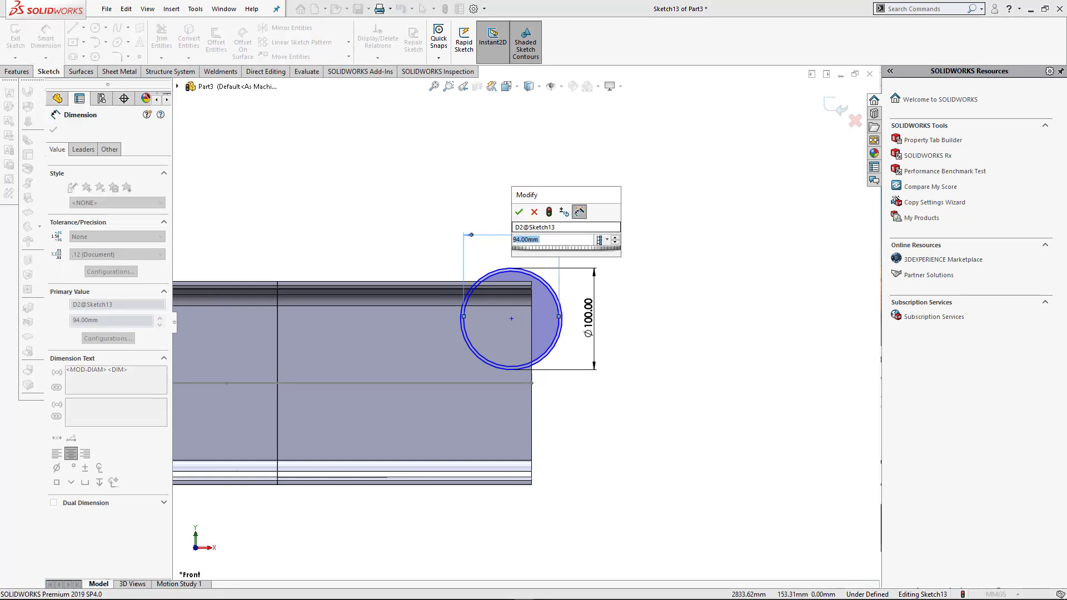
type("88")
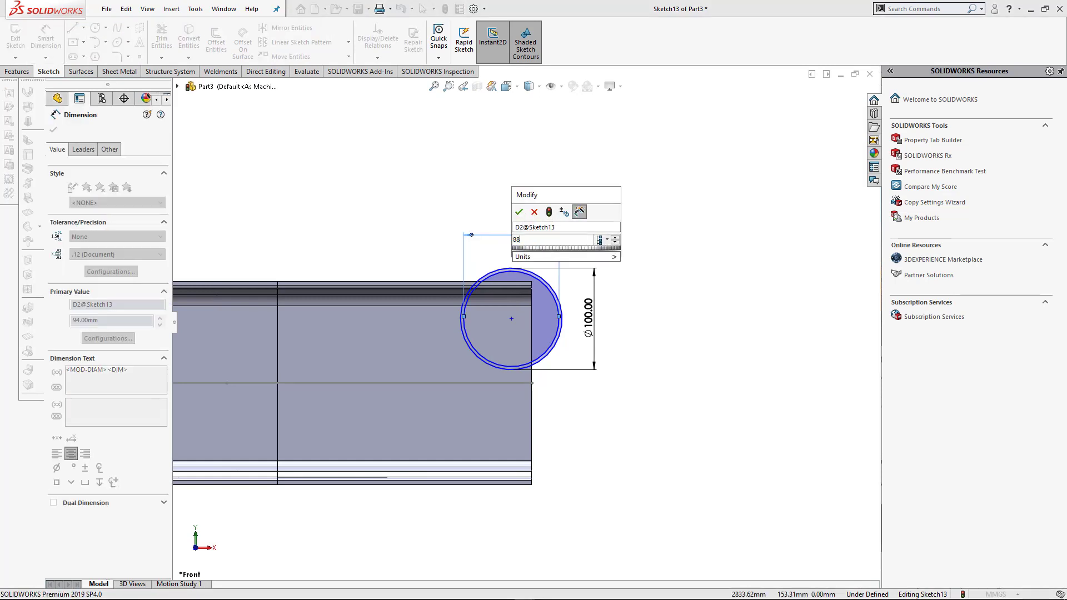
key("Return")
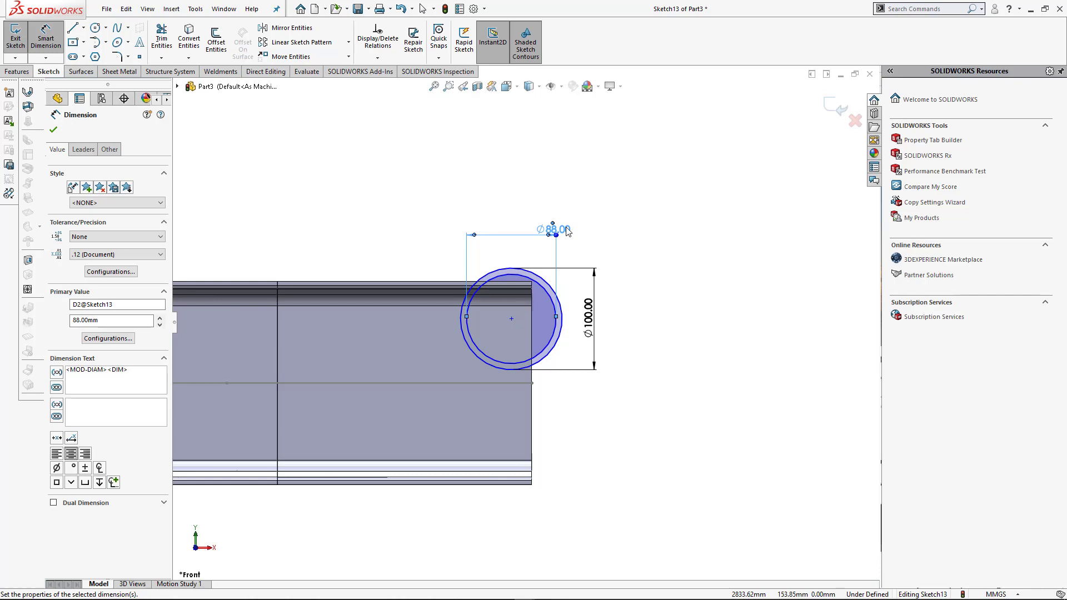
- Examine where the two-circle tube profile sits on the frame in isometric and face-on views
key("ctrl+7")
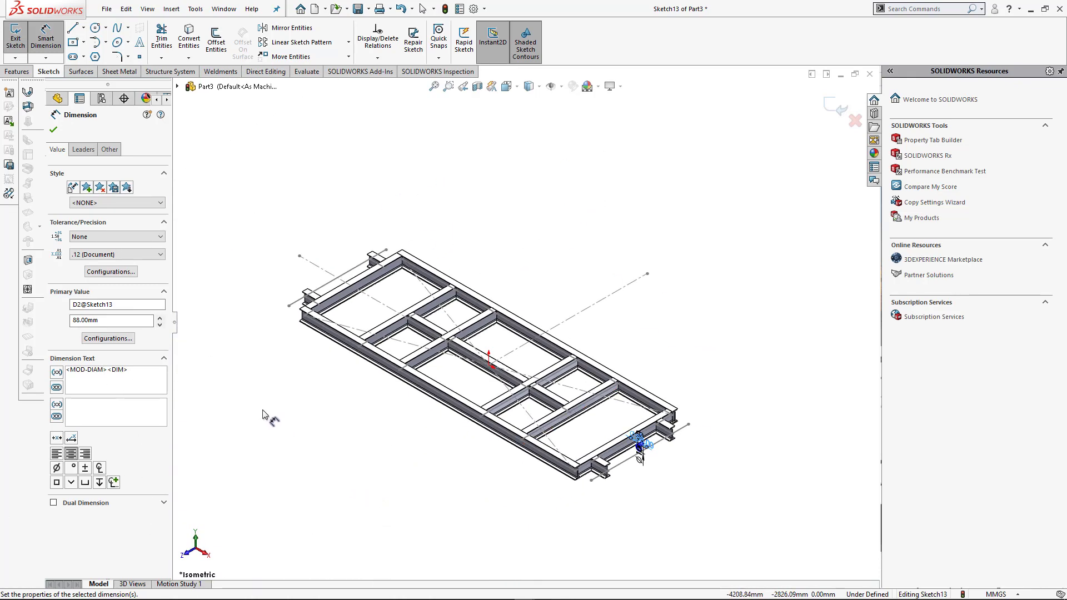
left_click(178, 88)
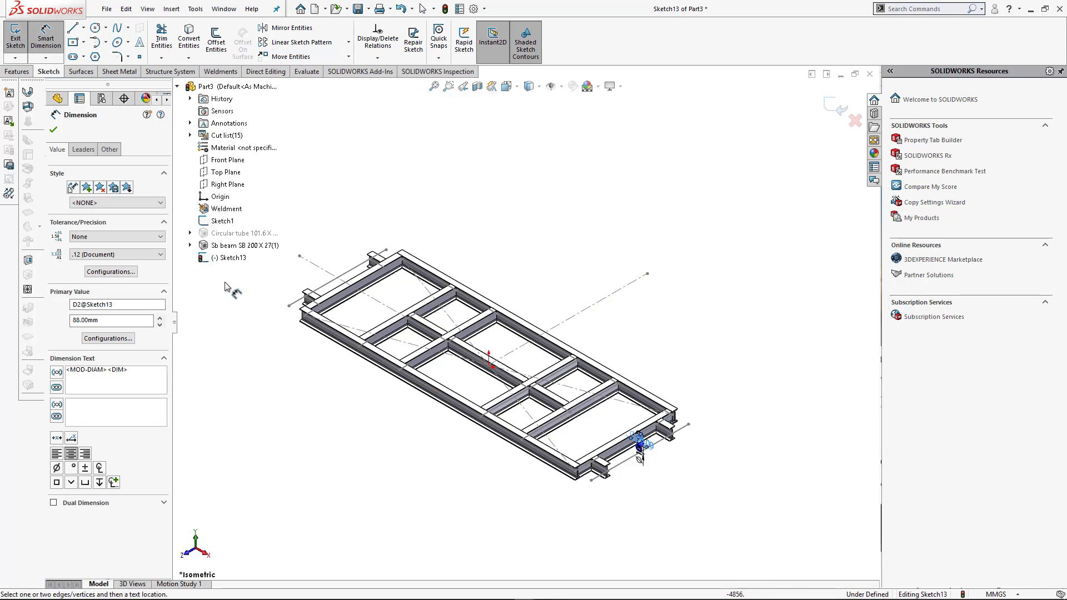
left_click(230, 258)
left_click(265, 249)
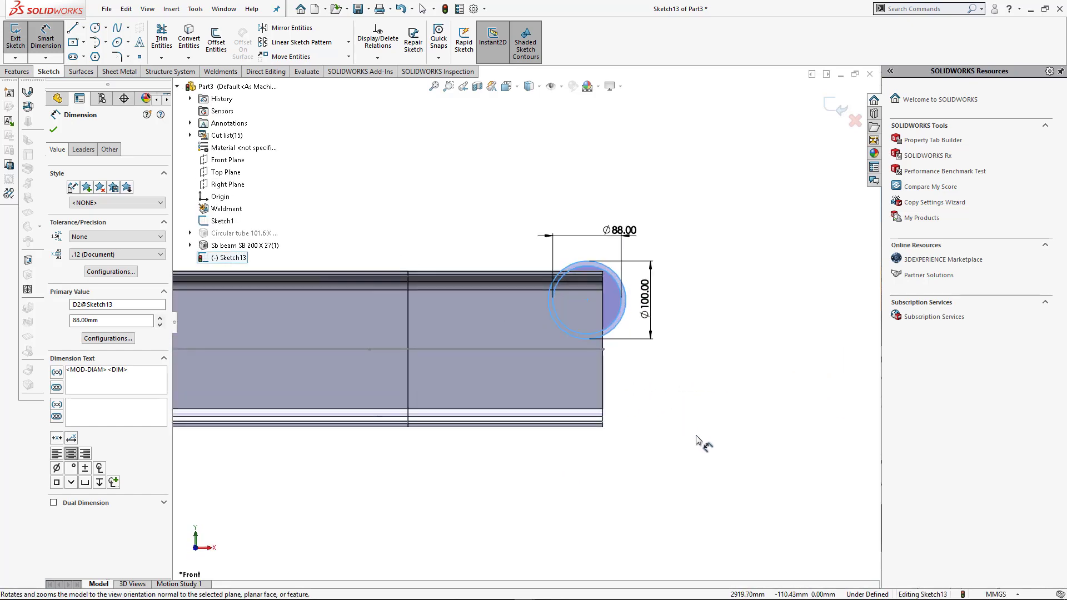
scroll(635, 324, "down", 5)
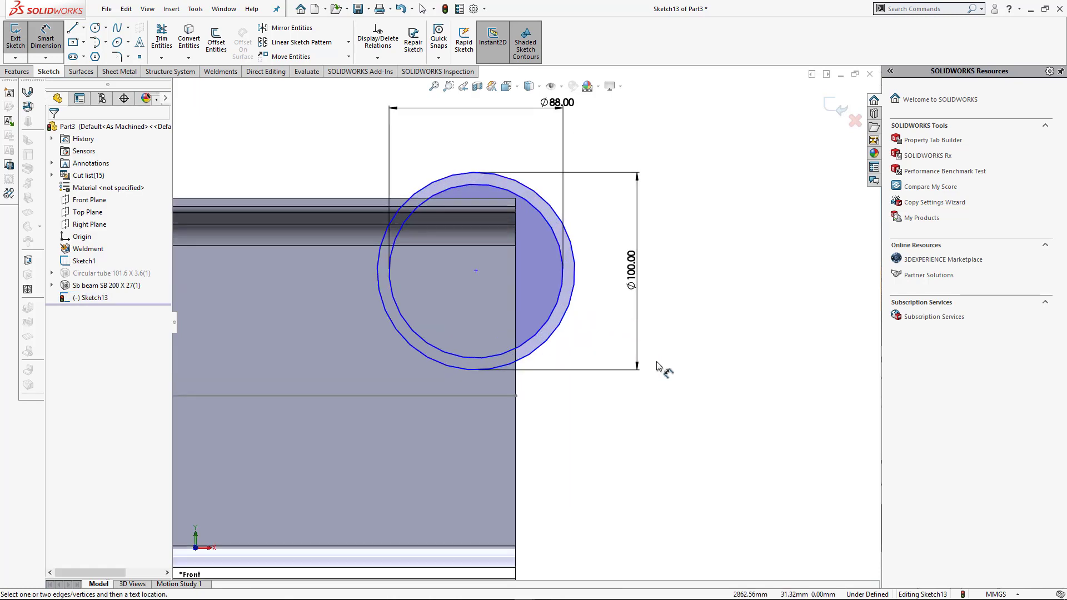
scroll(659, 368, "up", 5)
scroll(665, 372, "down", 4)
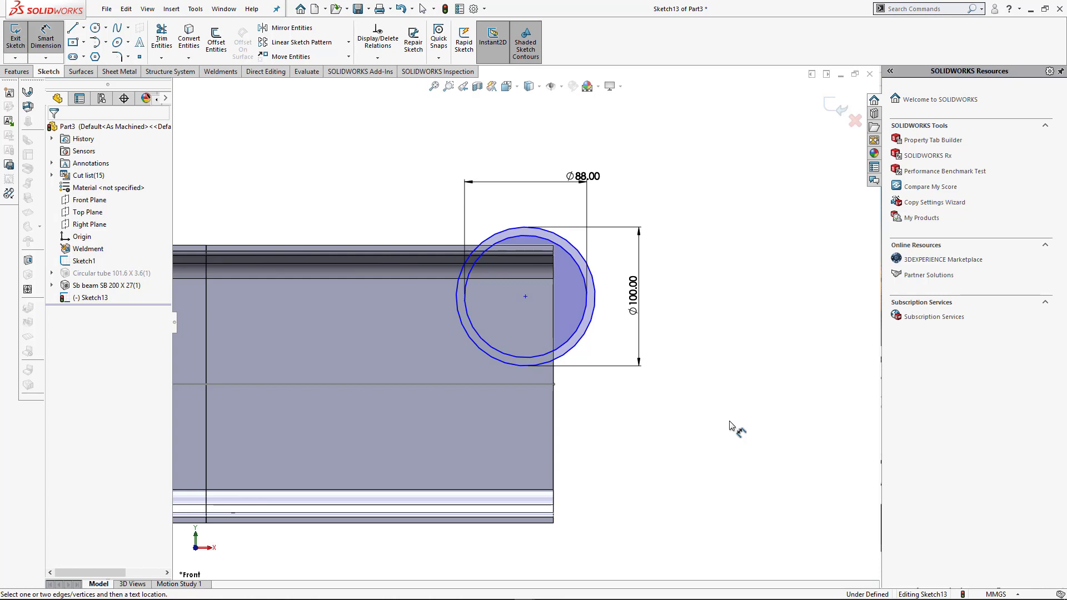
scroll(239, 377, "up", 6)
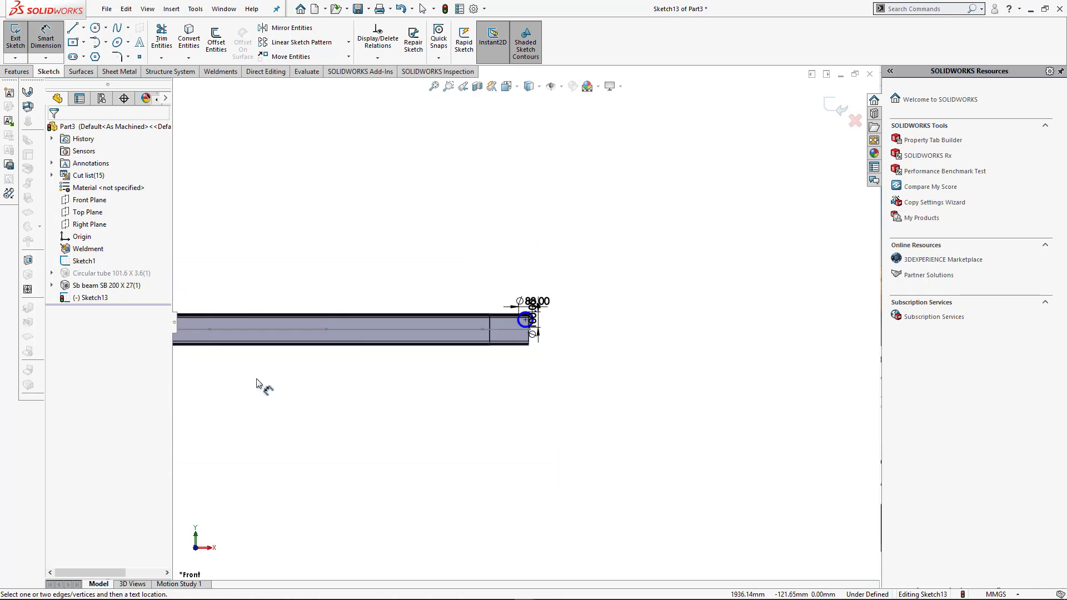
scroll(279, 318, "down", 2)
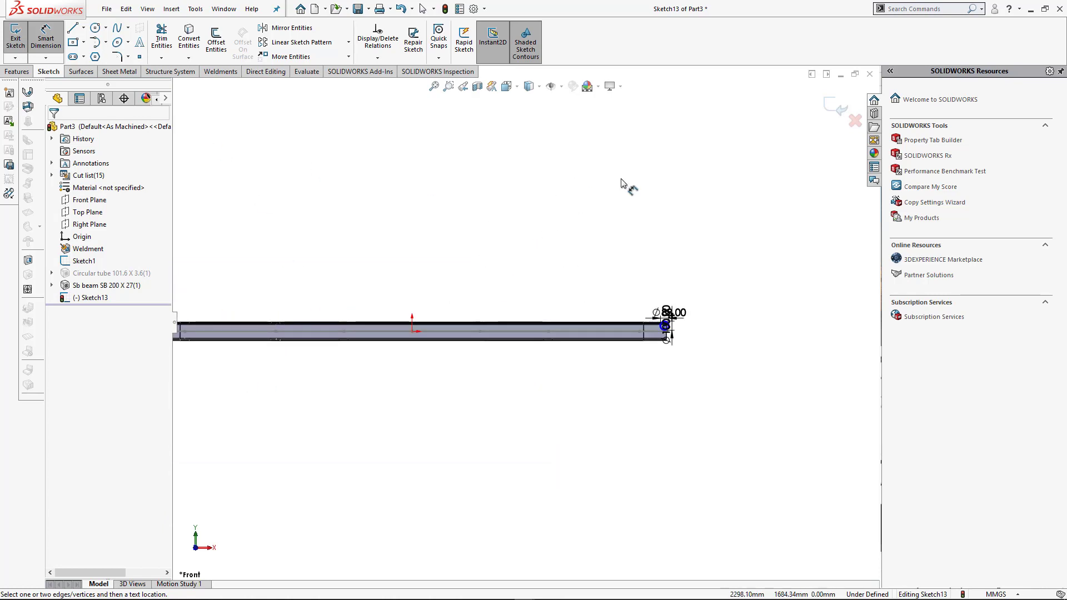
key("ctrl+7")
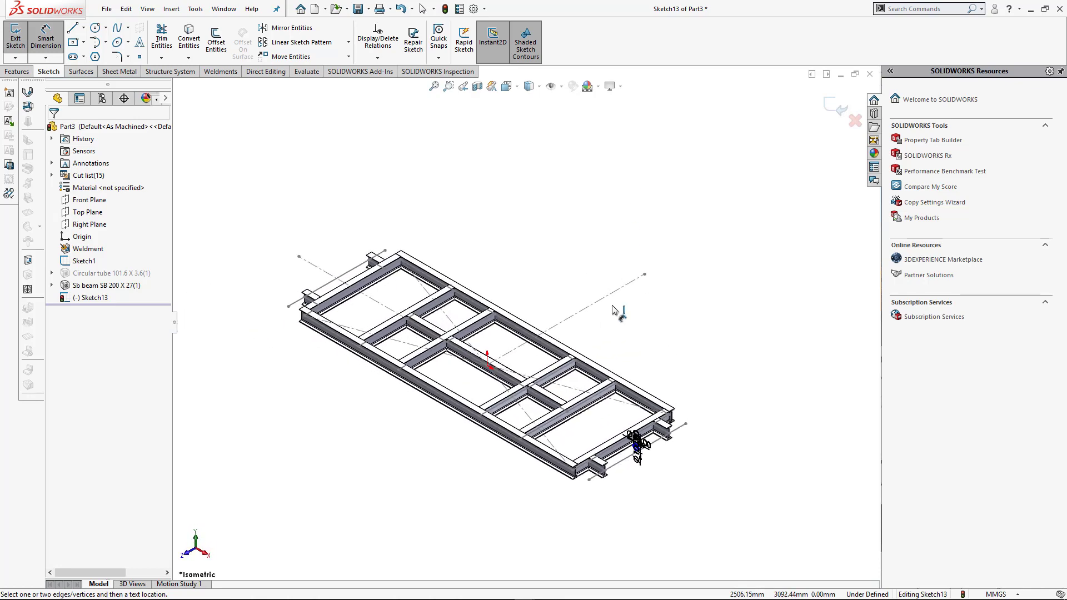
- Reopen the two-circle tube profile sketch face-on and draw a vertical construction line upward from the origin
left_click(843, 106)
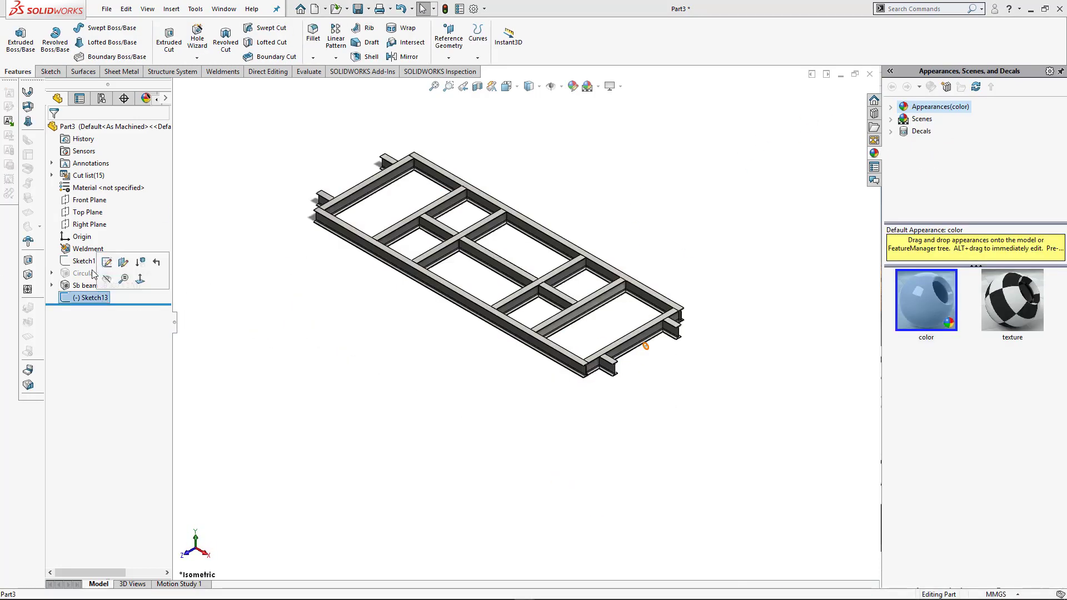
left_click(91, 297)
left_click(103, 261)
left_click(92, 298)
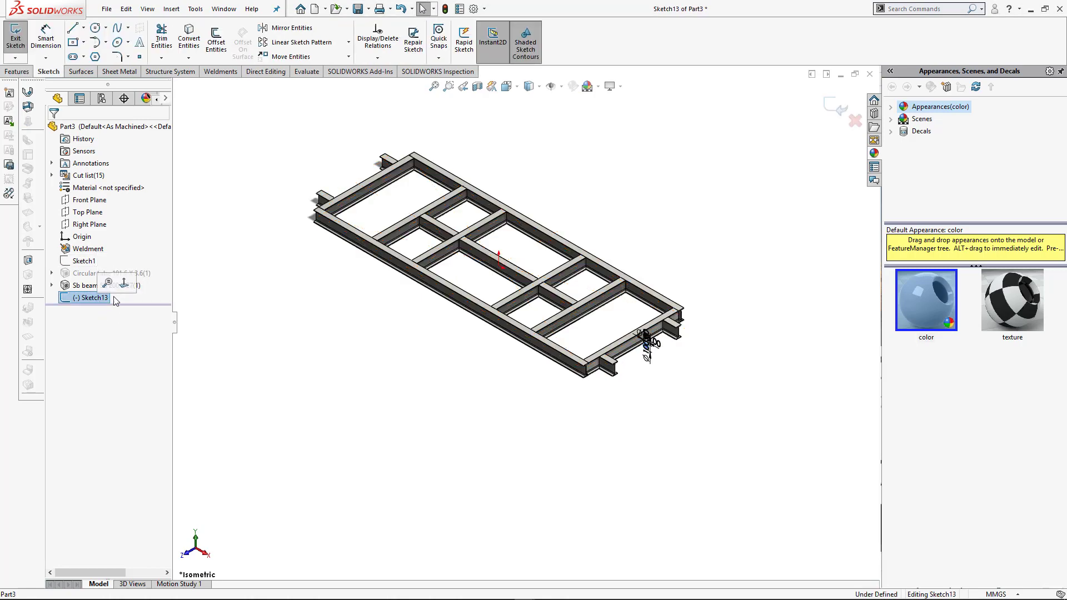
left_click(129, 283)
left_click(665, 287)
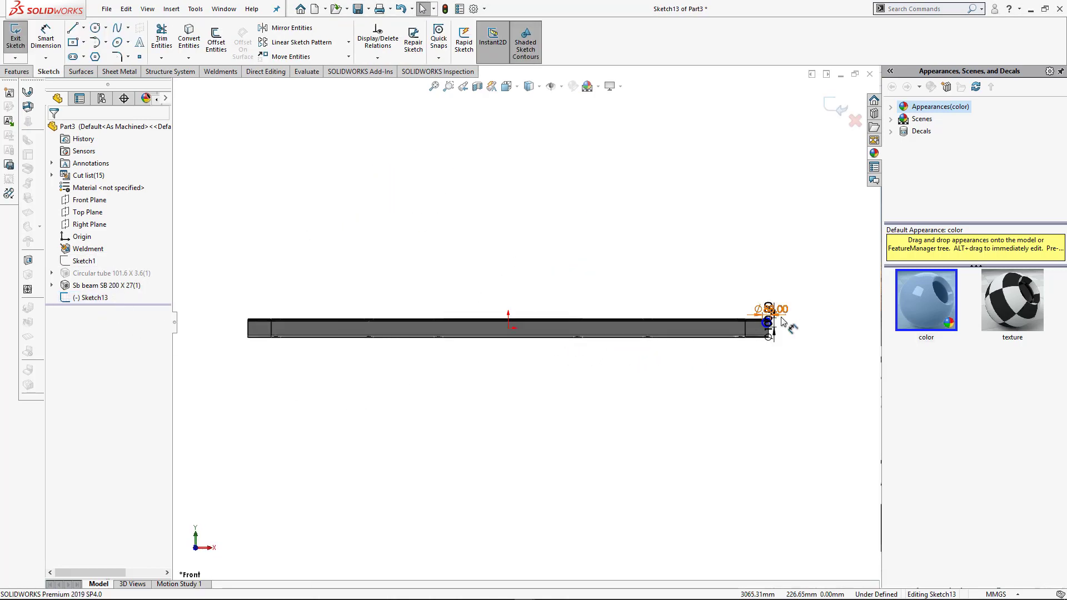
scroll(782, 319, "down", 4)
scroll(622, 447, "up", 4)
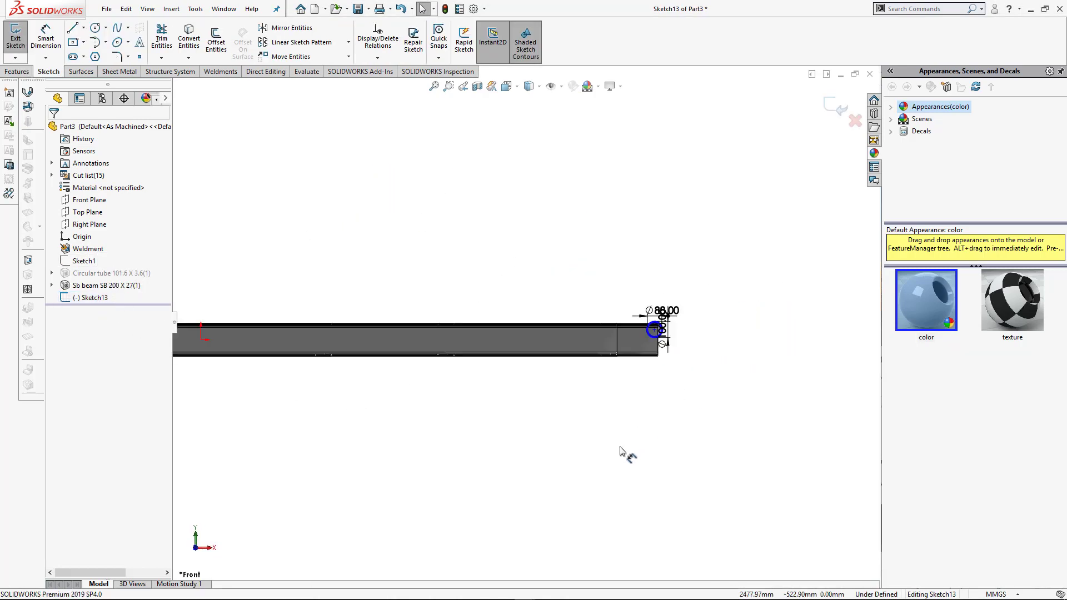
left_click(72, 28)
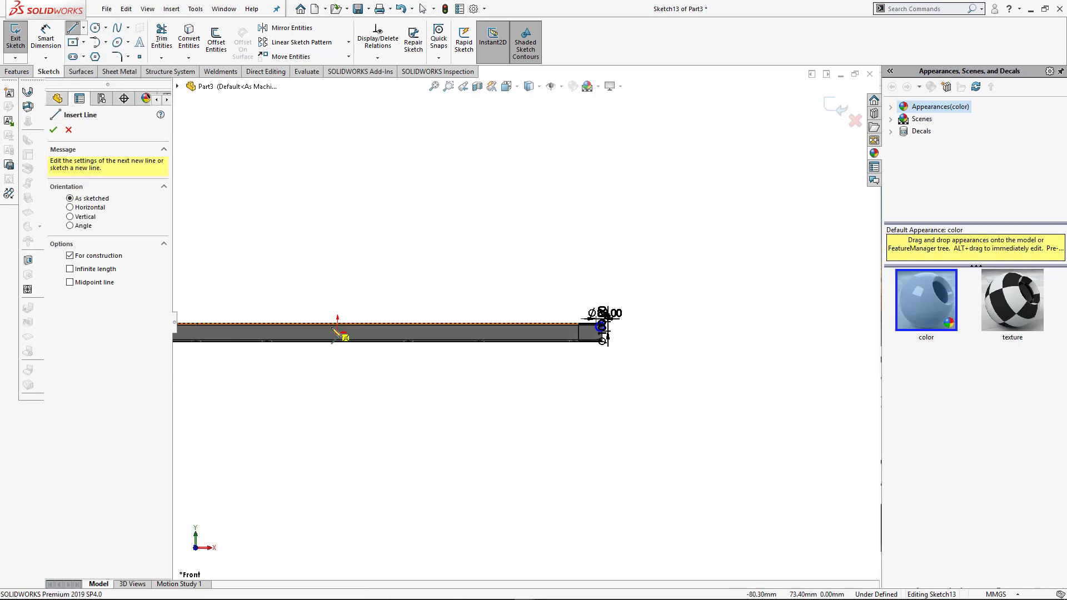
left_click(338, 256)
key("Escape")
- Mirror both tube profile circles about the vertical construction line to the opposite end of the frame
left_click_drag(569, 273, 663, 373)
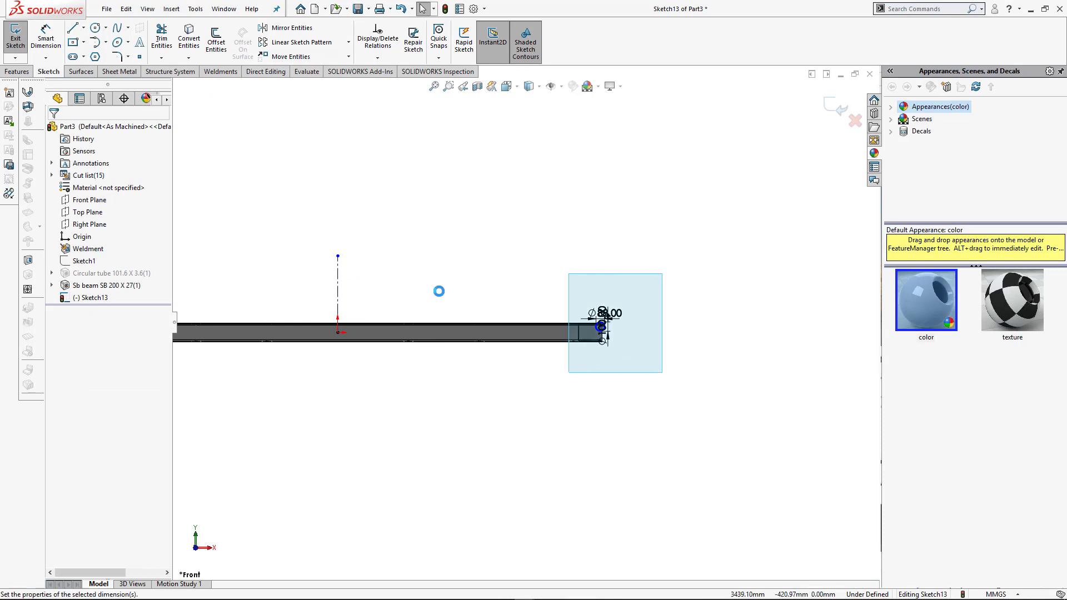
left_click(279, 29)
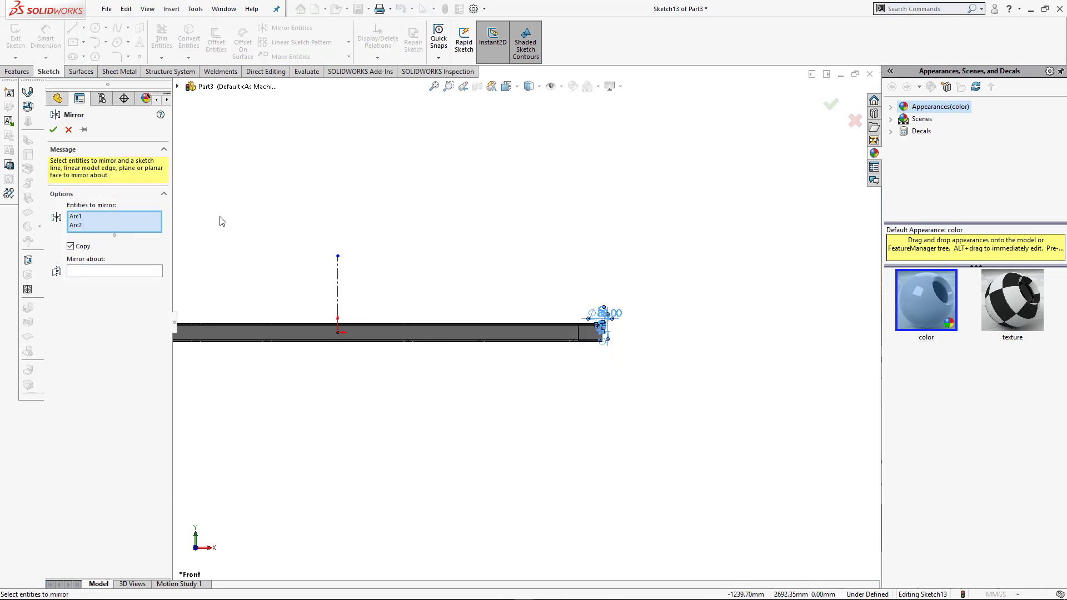
left_click(113, 271)
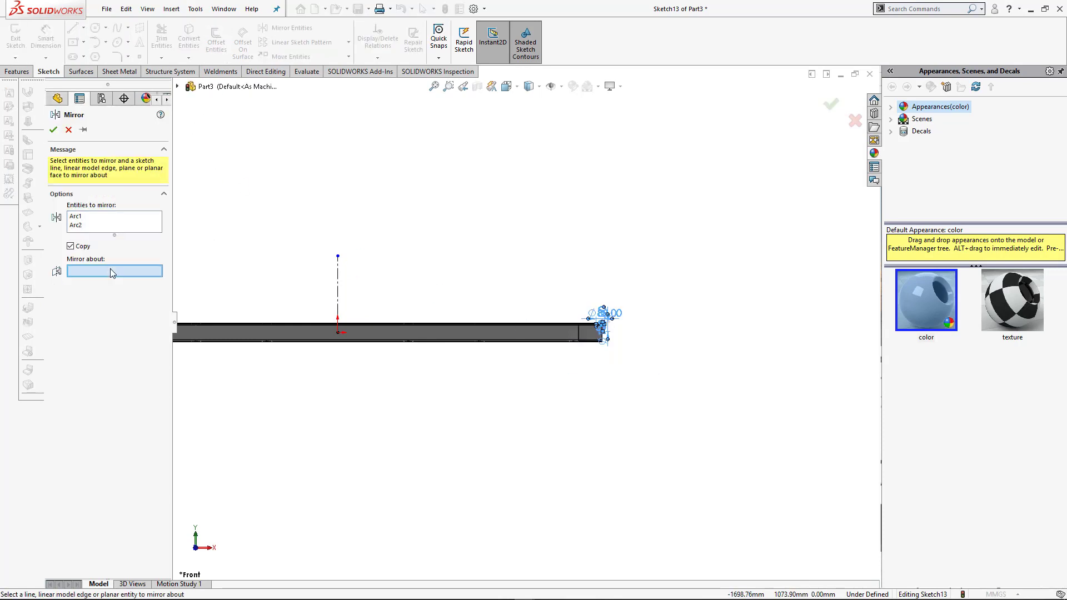
left_click(337, 280)
scroll(317, 295, "up", 3)
scroll(489, 334, "down", 6)
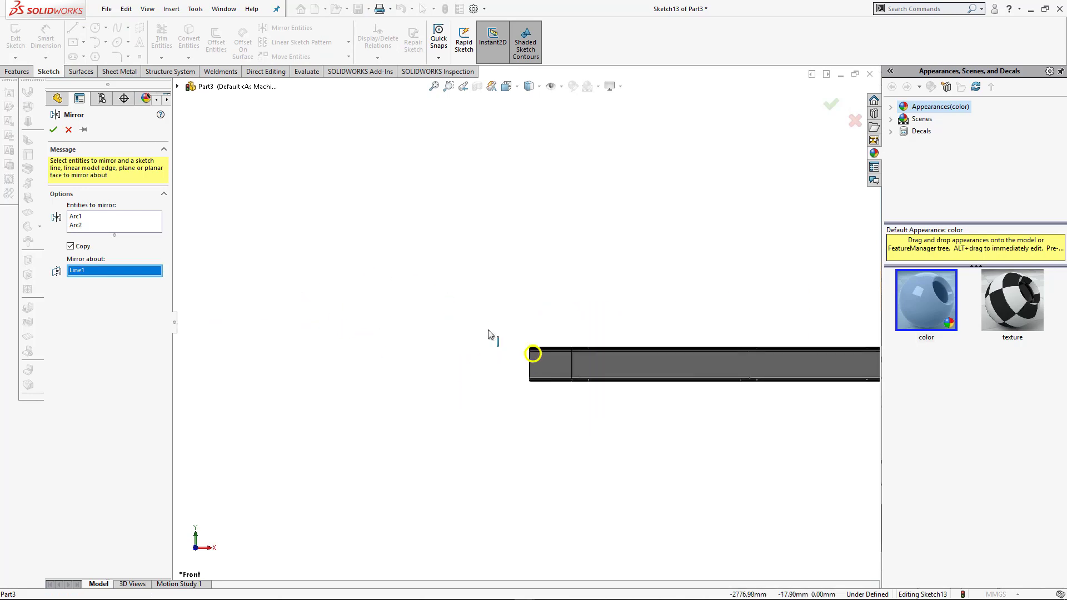
left_click(53, 131)
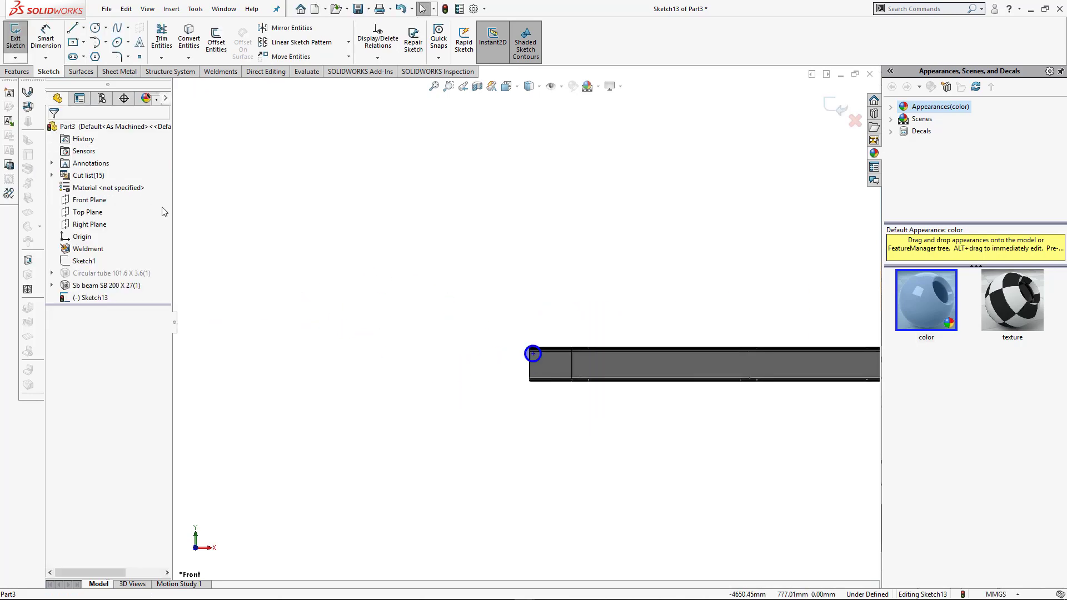
- Set up a mid-plane boss extrusion of both ring profiles with a depth of 1800 mm
key("ctrl+7")
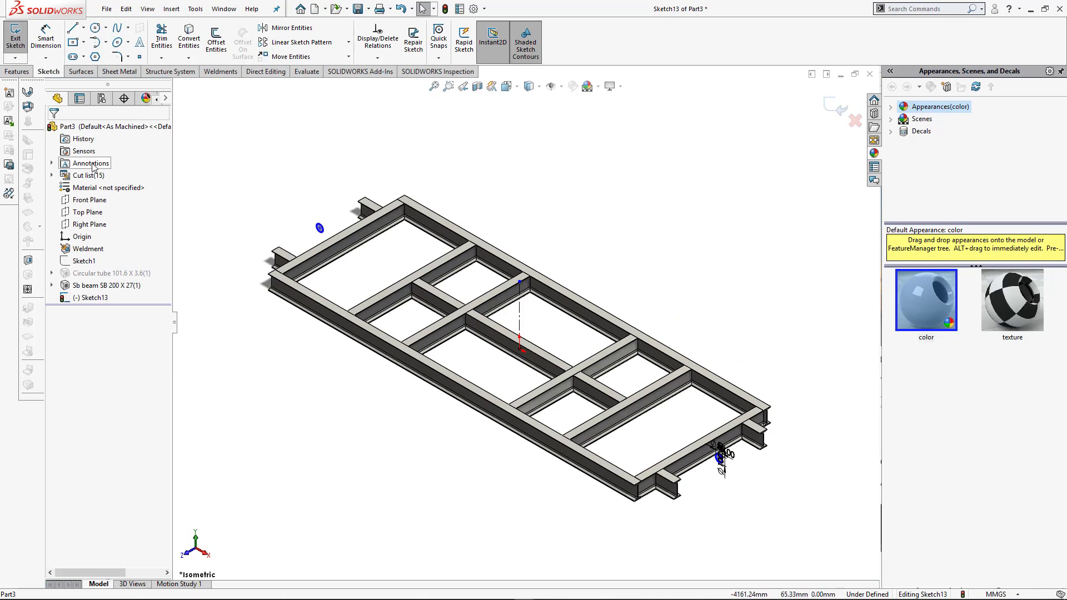
left_click(23, 72)
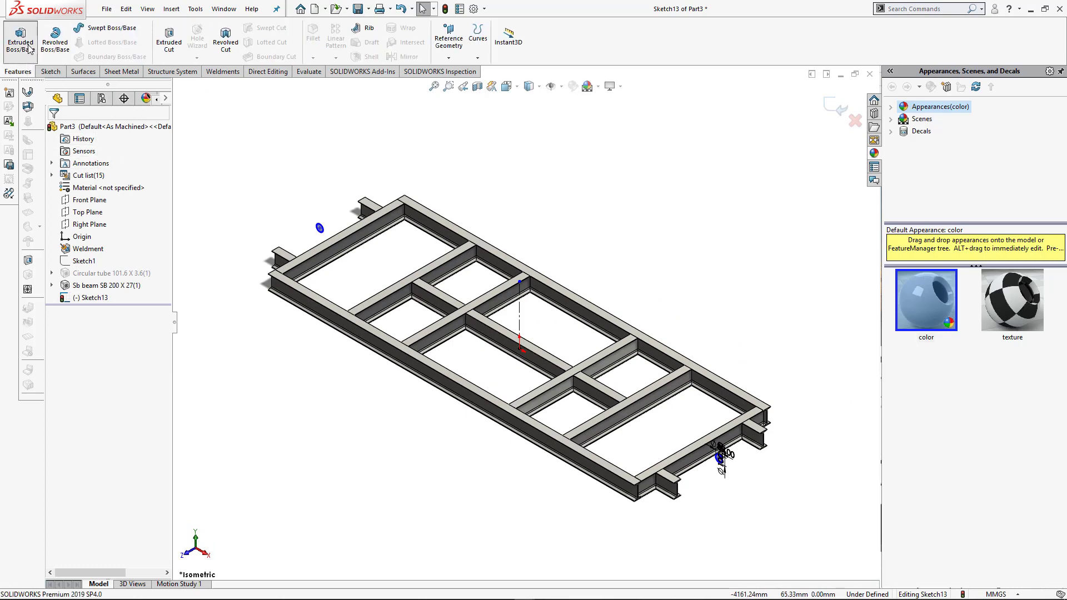
left_click(20, 39)
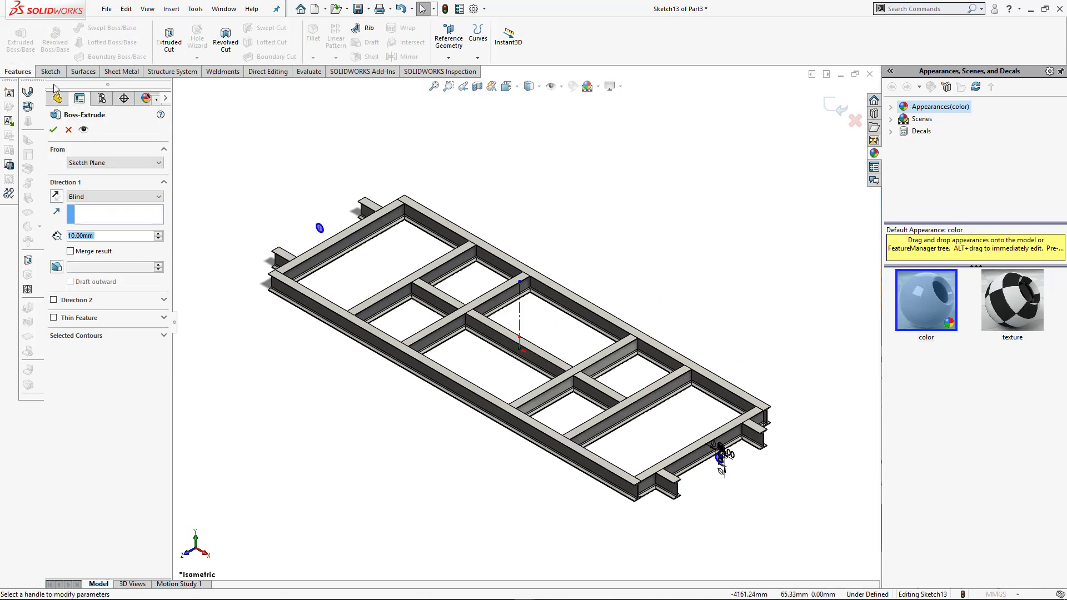
left_click(96, 198)
left_click(95, 257)
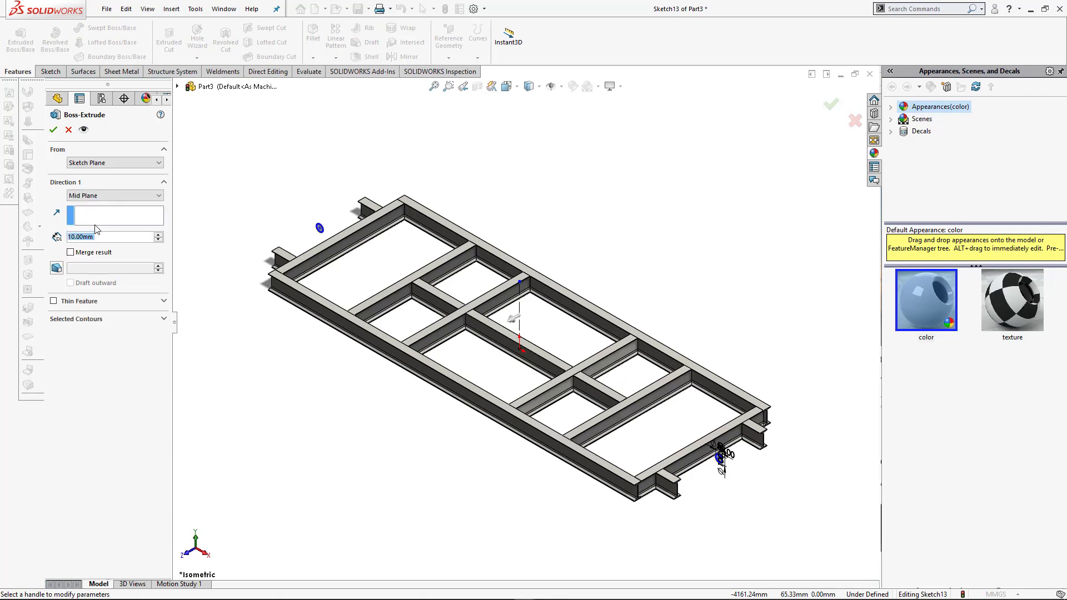
type("1800")
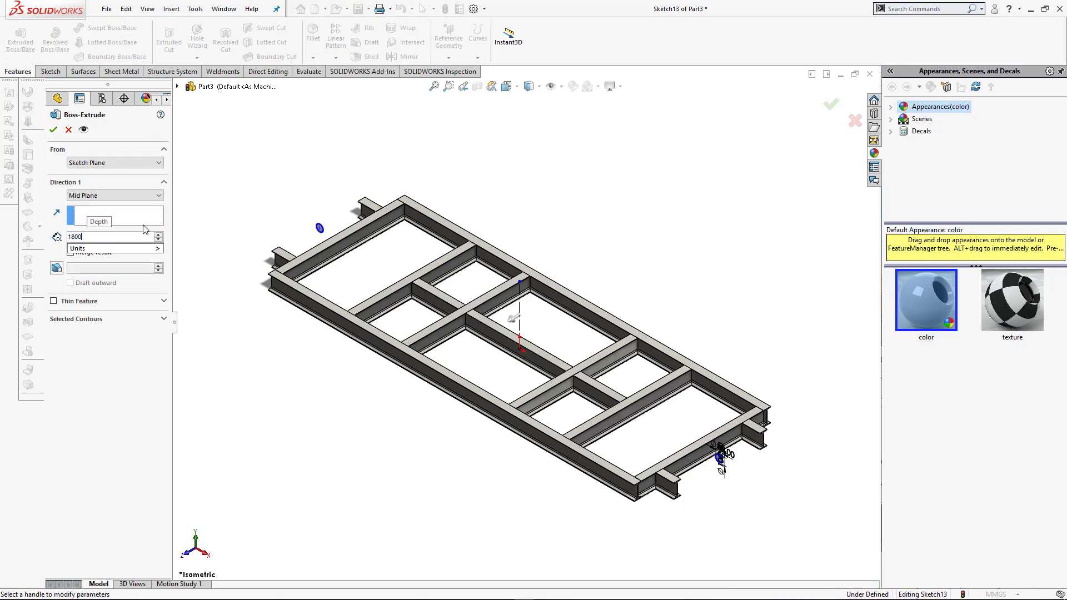
key("Return")
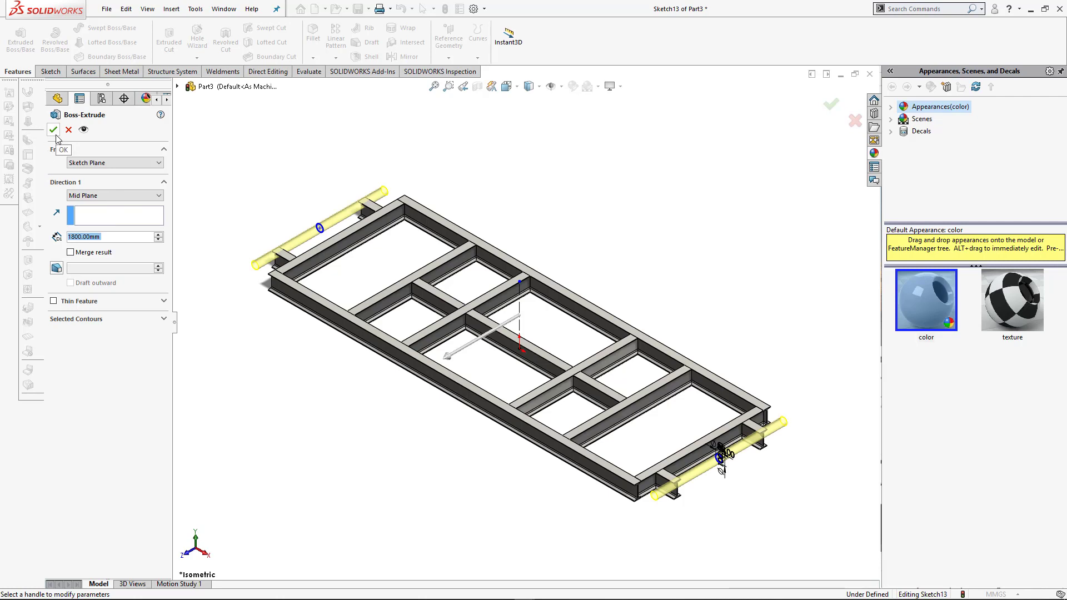
- Set the mid-plane extrusion depth to 2000 mm and finish the two end tubes
type("200")
key("BackSpace")
key("BackSpace")
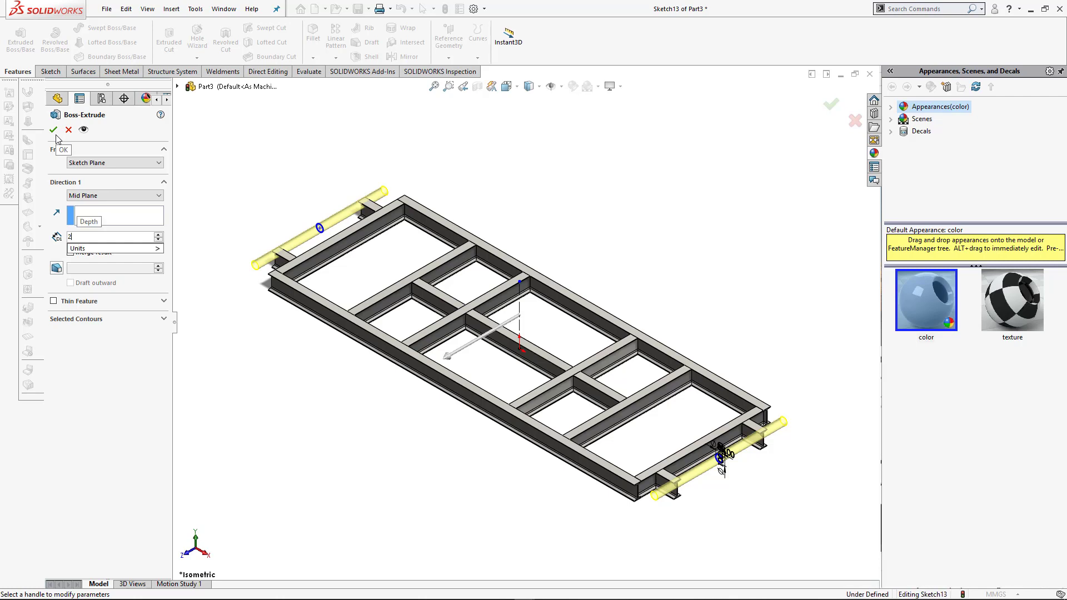
type("000")
key("Return")
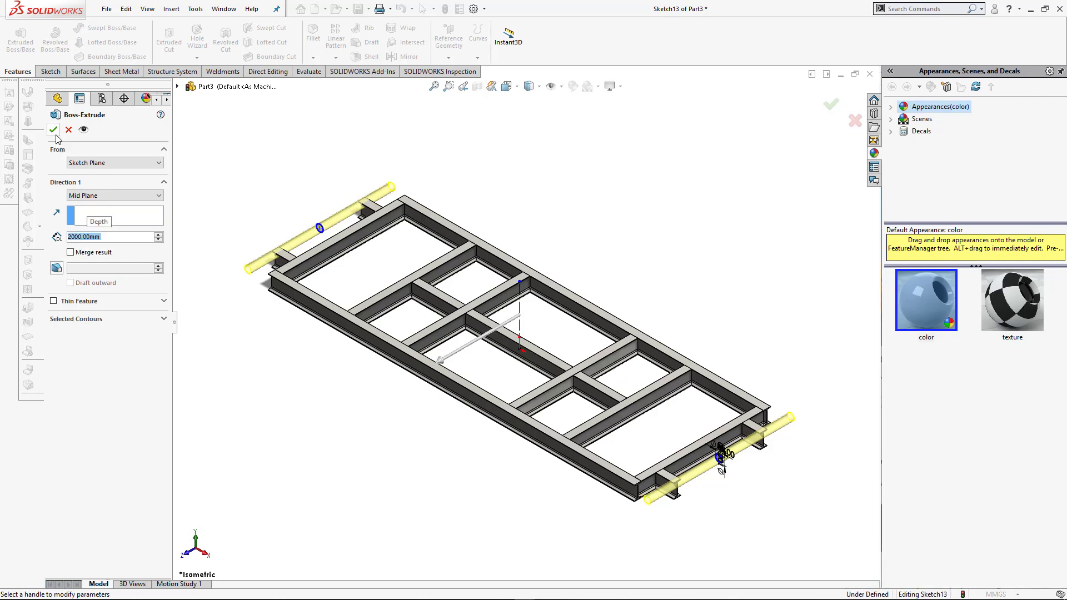
left_click(54, 129)
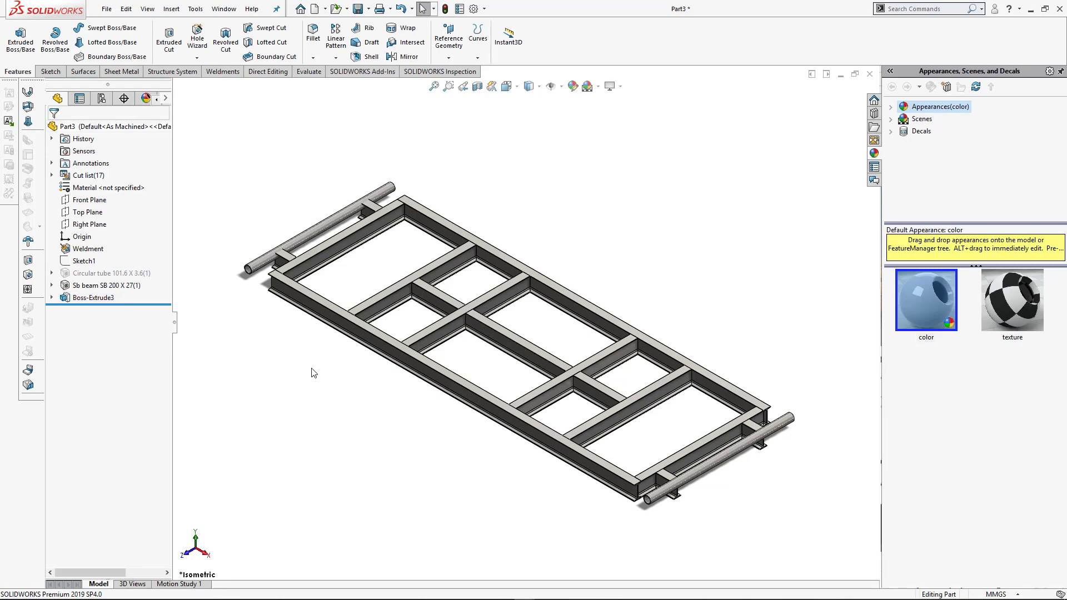
- Start a new sketch on the Front Plane, viewed face-on at the frame's +X end
left_click(83, 201)
left_click(120, 183)
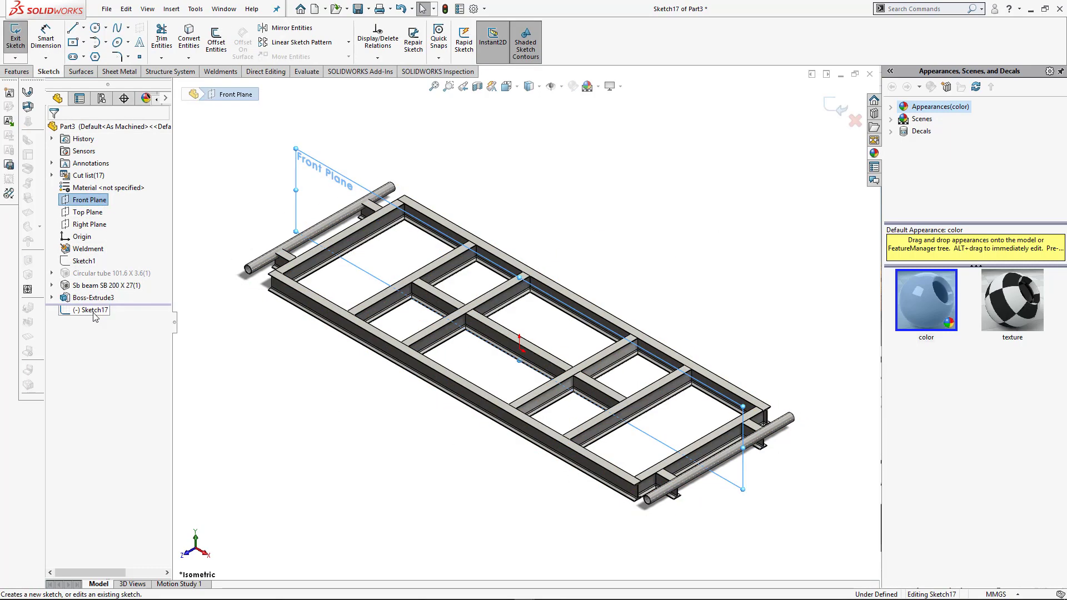
left_click(120, 296)
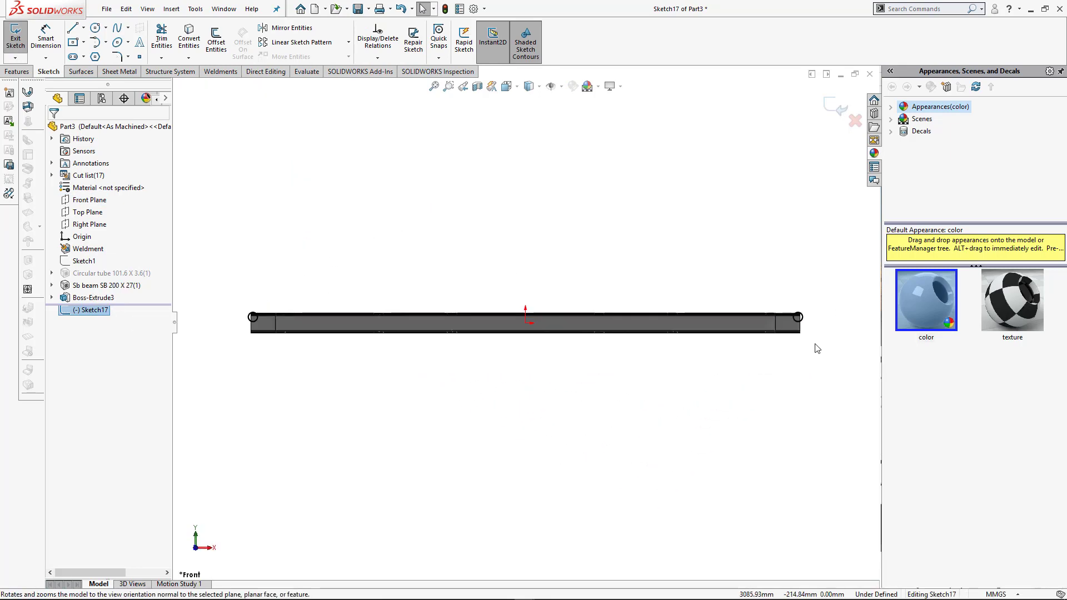
scroll(699, 316, "down", 10)
scroll(700, 316, "down", 1)
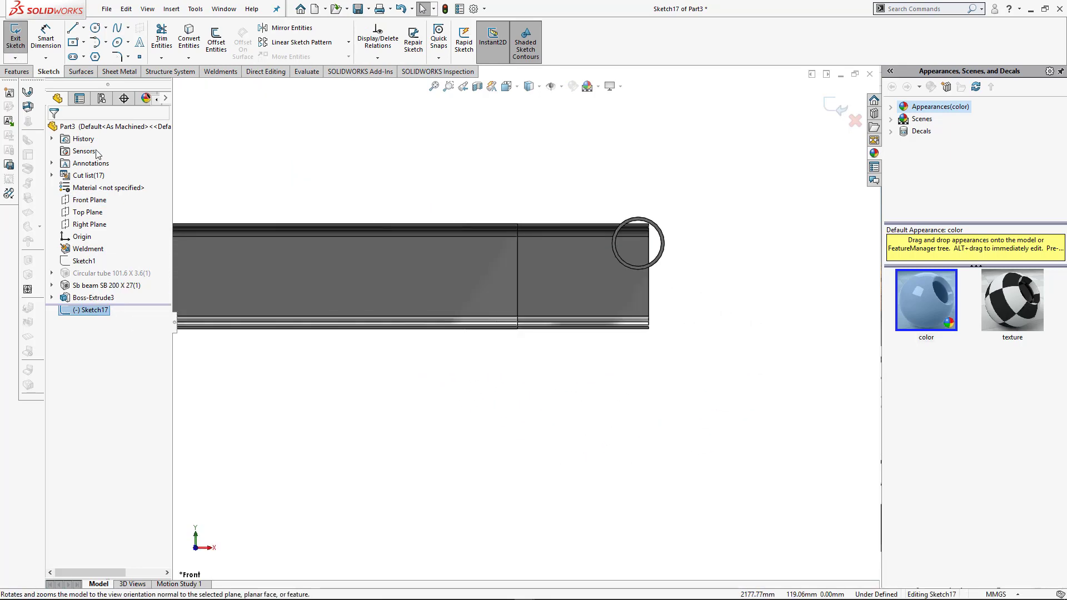
- Sketch a closed five-line profile sloping from the tube and beam-end intersection to the beam's lower edge, with outer side about 160 mm and top about 67 mm
left_click(72, 28)
scroll(573, 311, "down", 2)
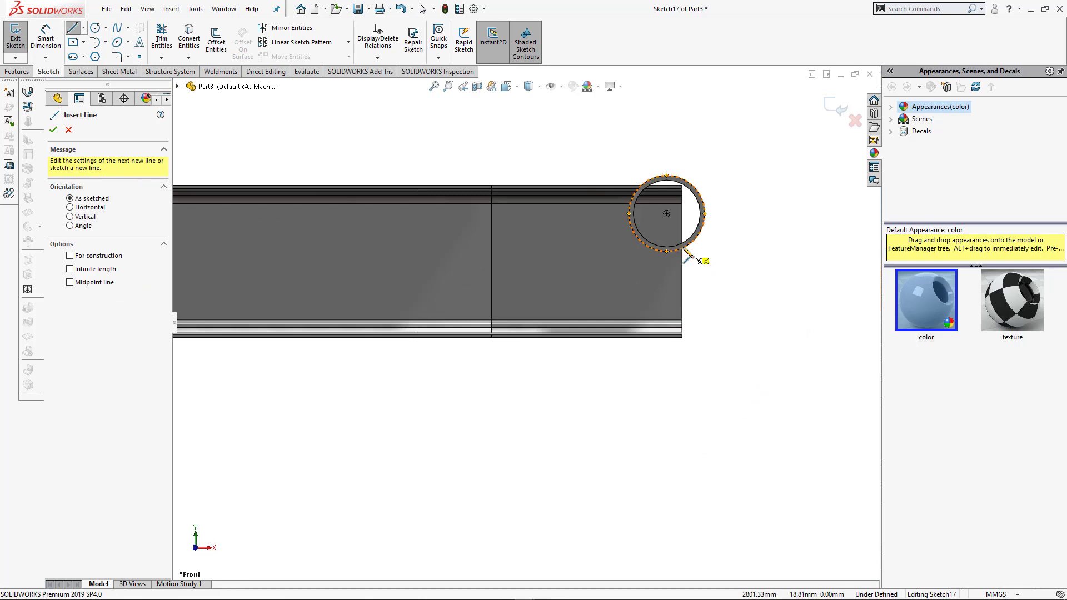
scroll(686, 257, "down", 4)
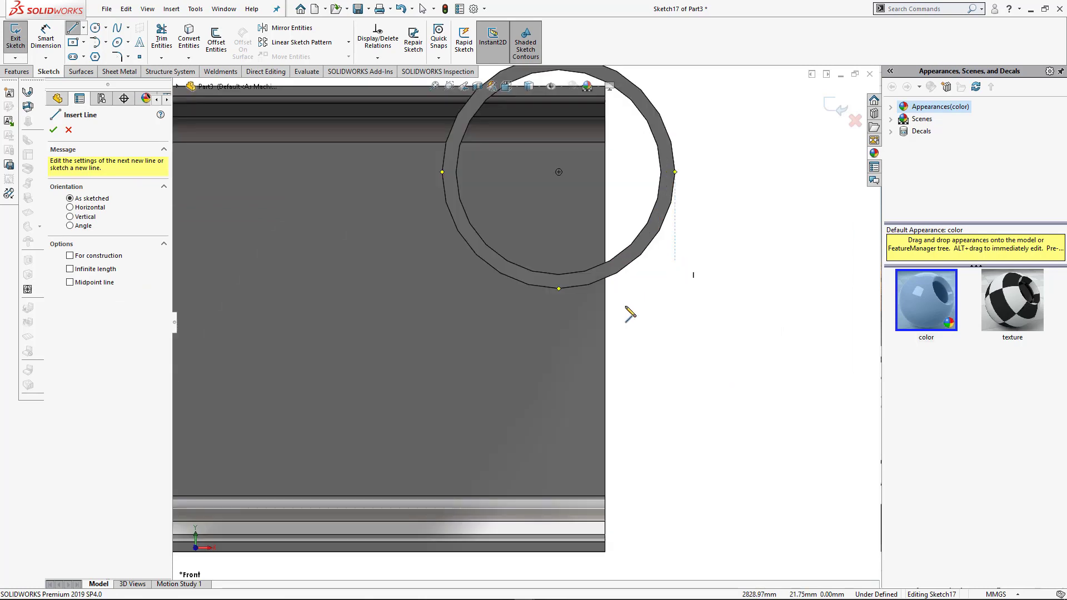
left_click(610, 283)
scroll(367, 403, "up", 3)
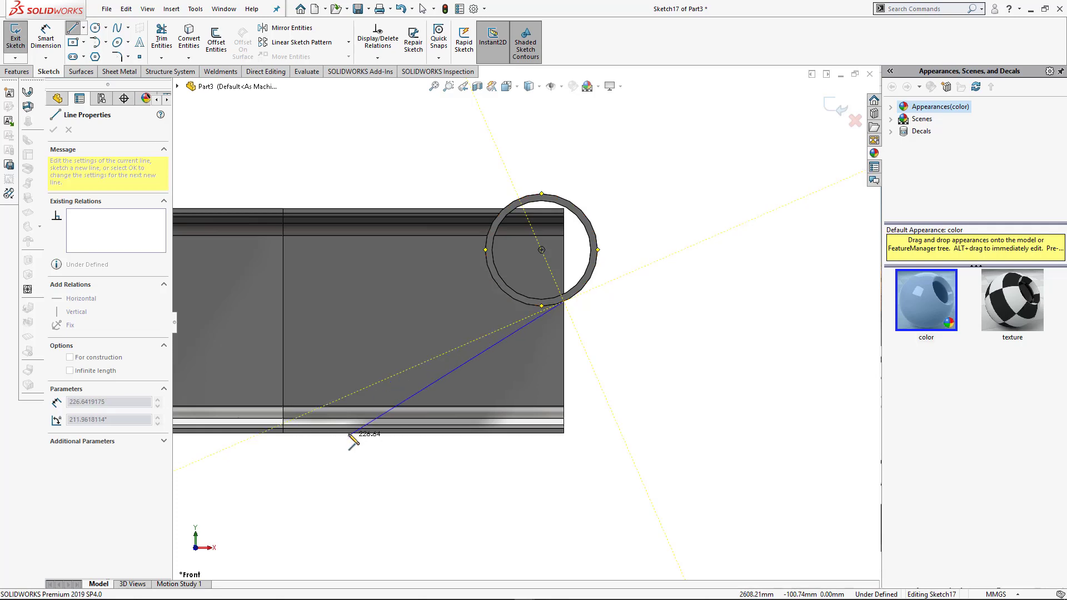
left_click(357, 433)
left_click(357, 480)
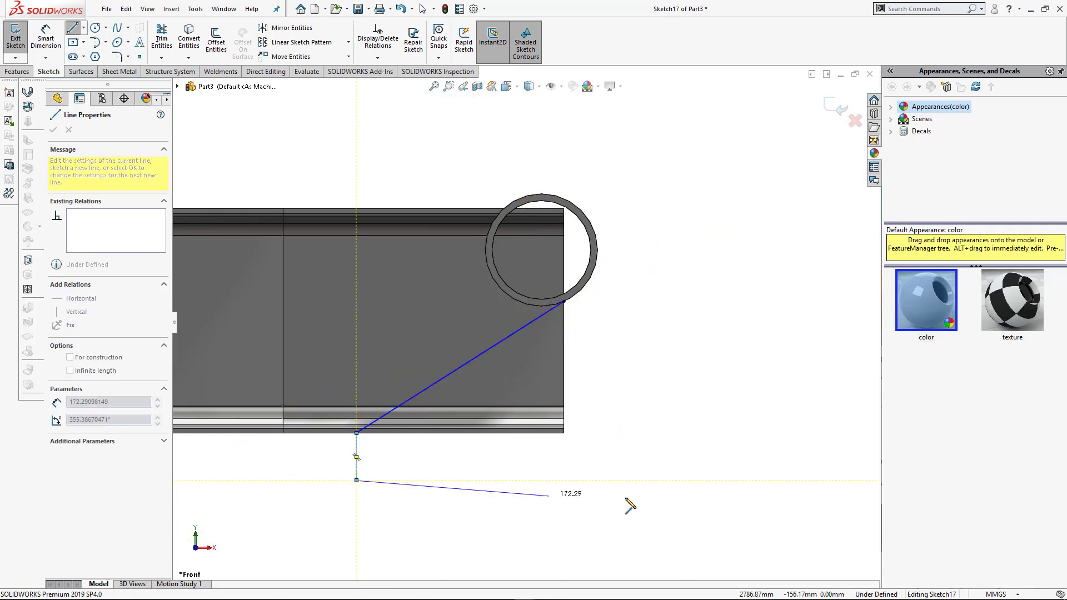
double_click(638, 480)
left_click(639, 480)
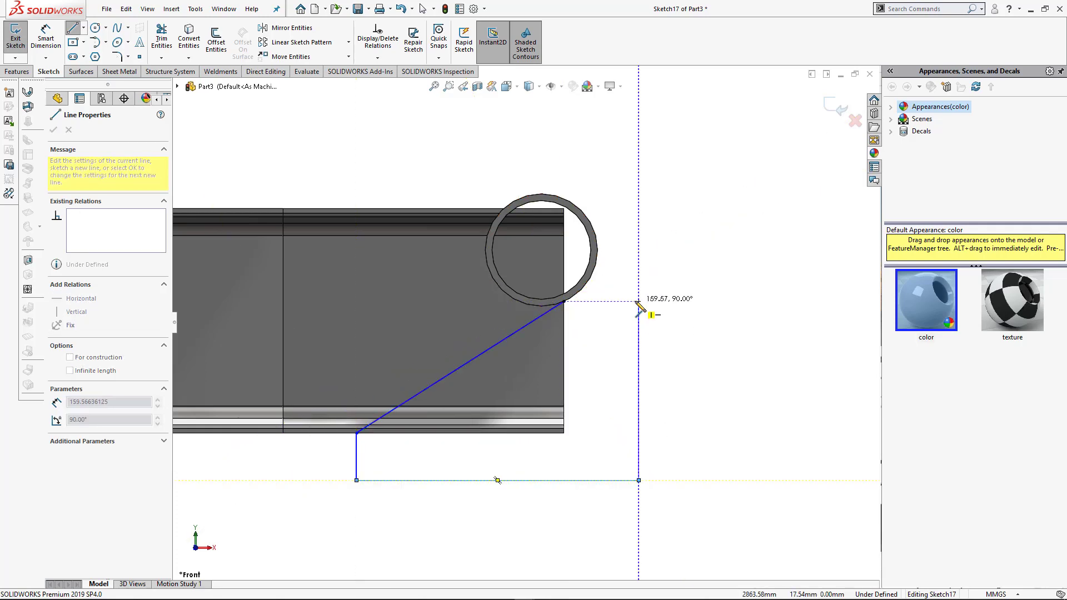
left_click(639, 301)
left_click(565, 302)
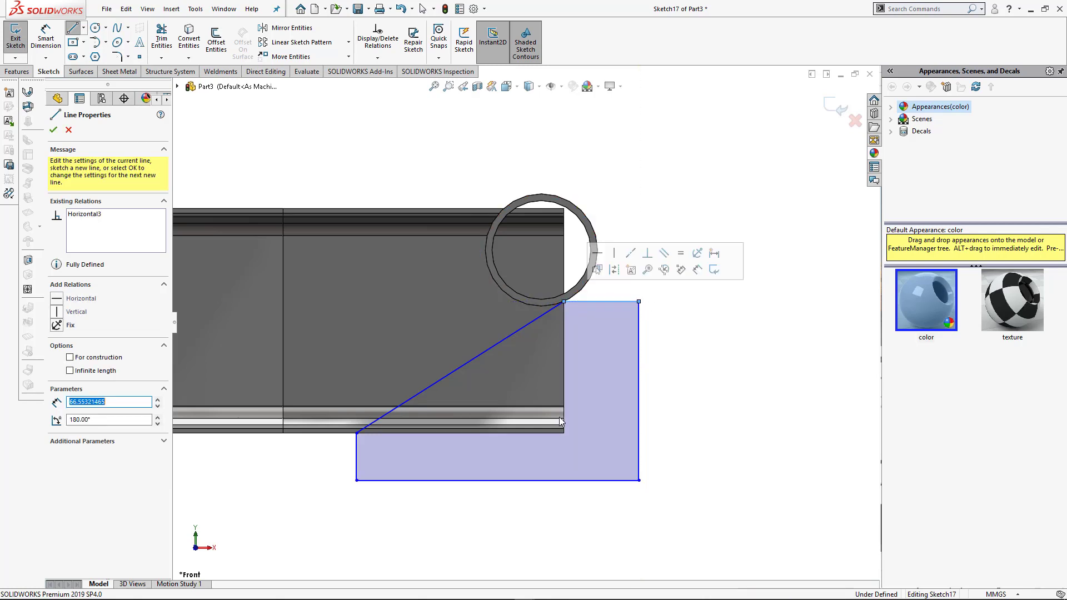
key("Escape")
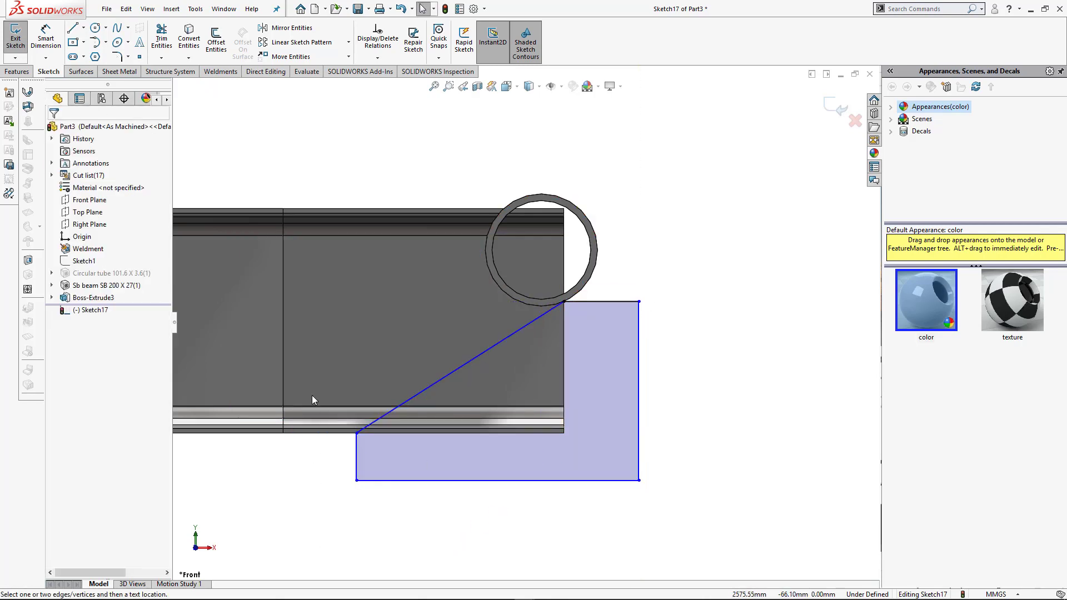
- Dimension the profile's short vertical line 80 mm from the beam joint edge and place the dimension further below the beam
key("d")
left_click(282, 388)
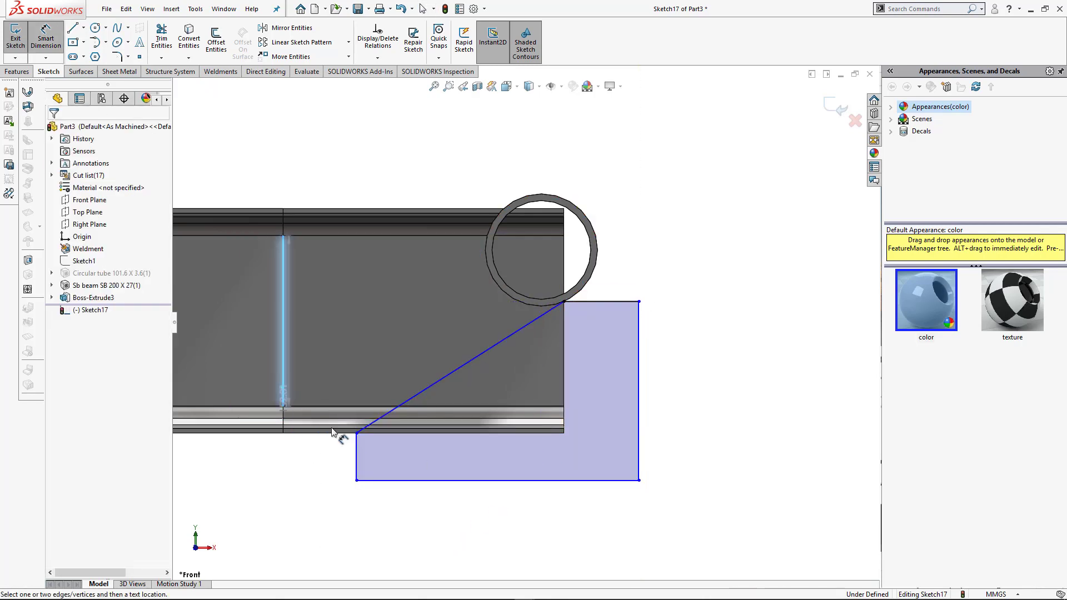
left_click(354, 449)
left_click(316, 484)
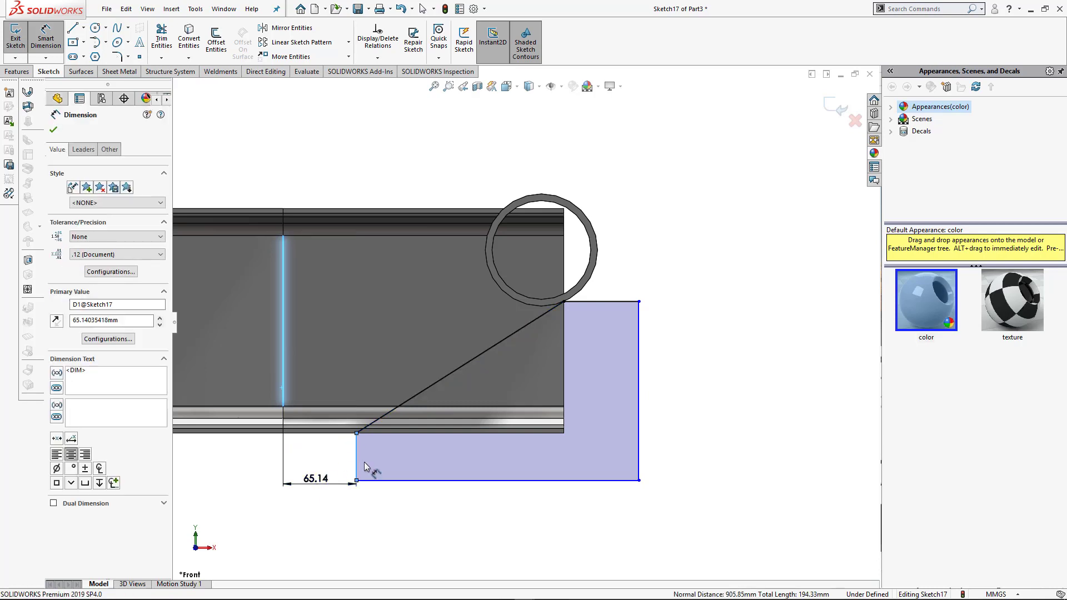
type("80")
key("Return")
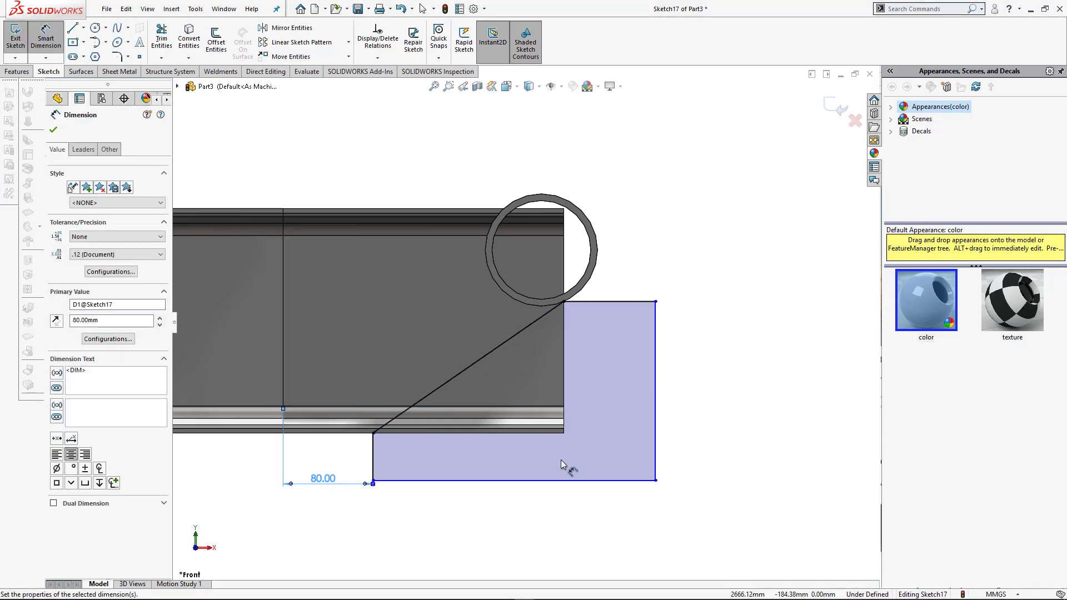
key("Escape")
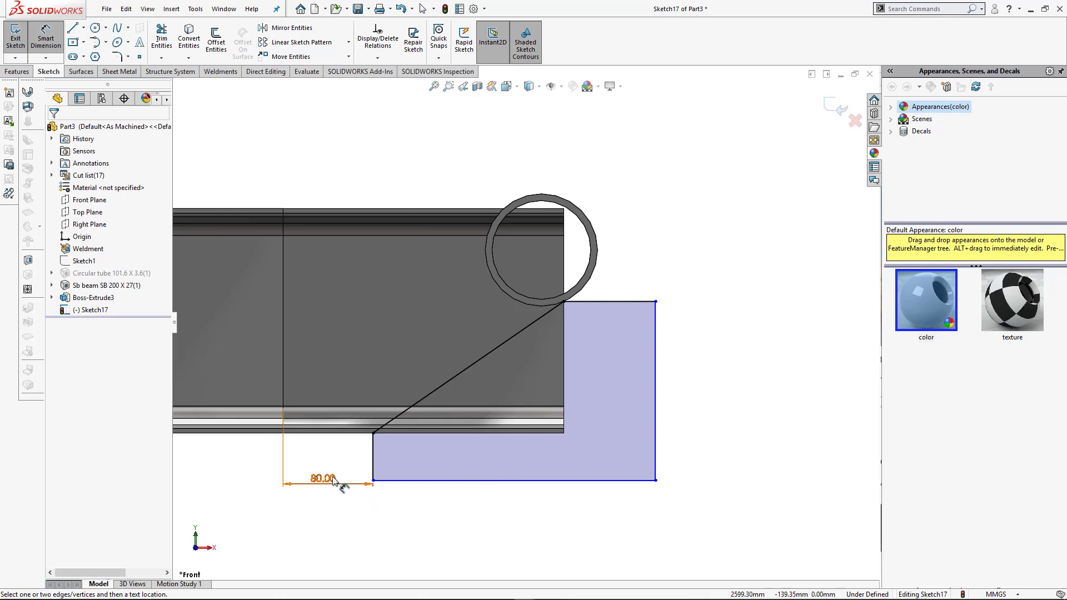
left_click_drag(331, 480, 335, 502)
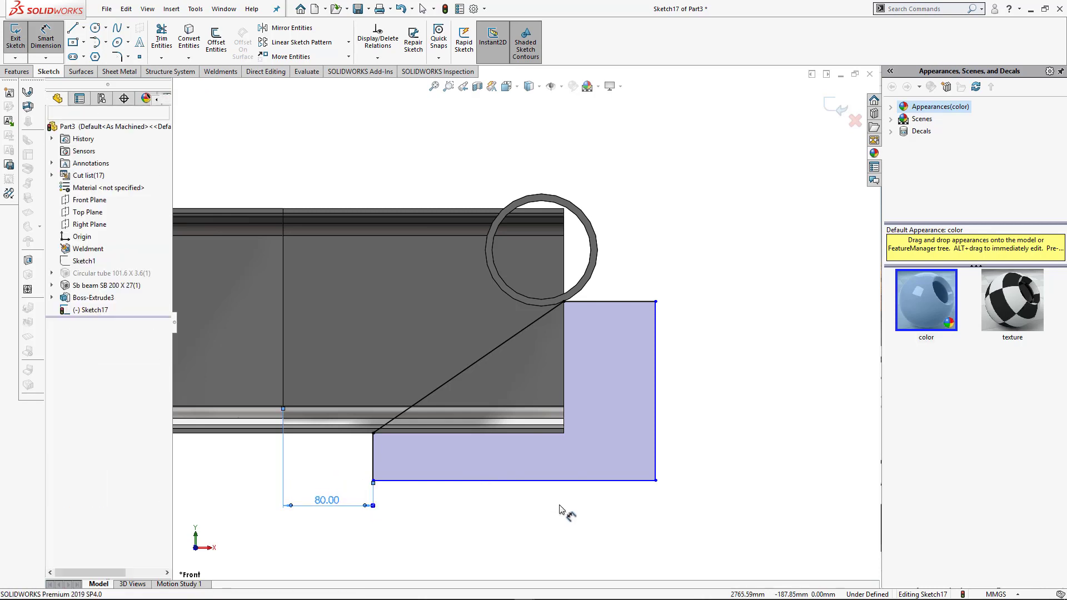
left_click(565, 510)
scroll(564, 509, "up", 3)
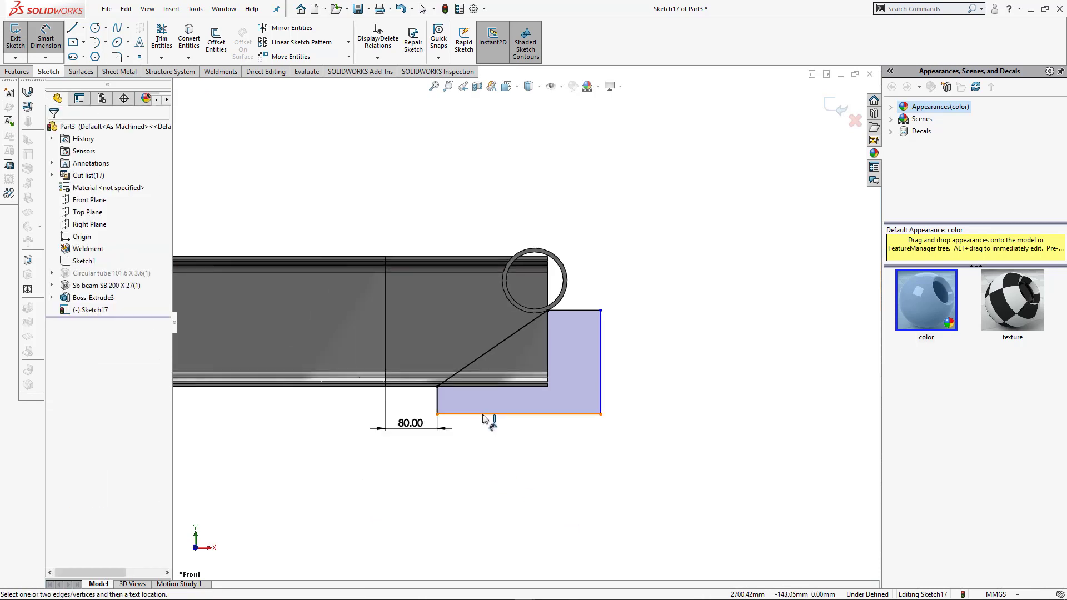
scroll(478, 422, "down", 3)
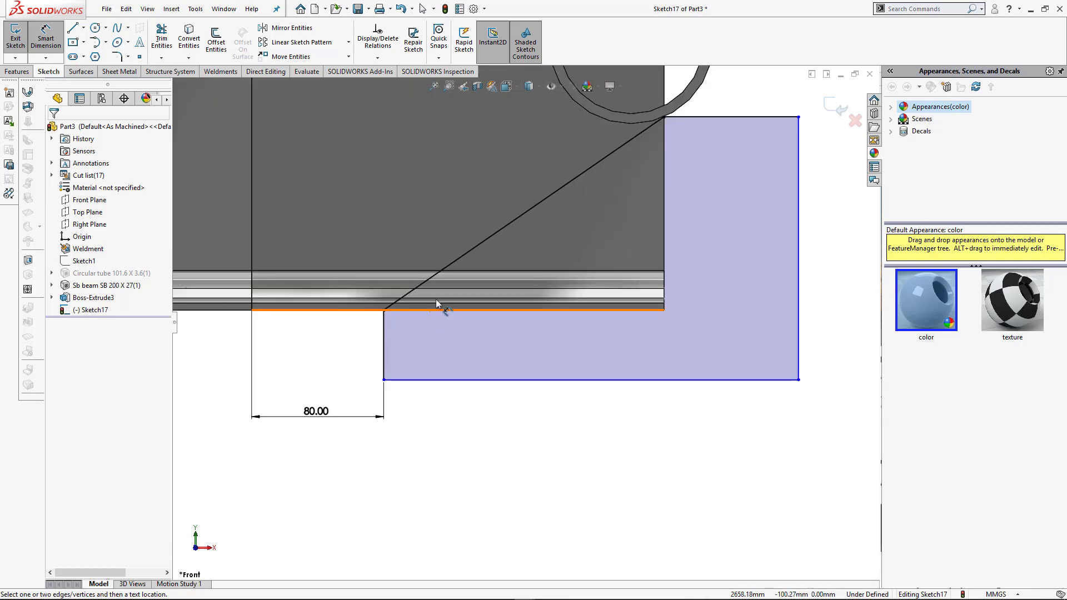
left_click(469, 251)
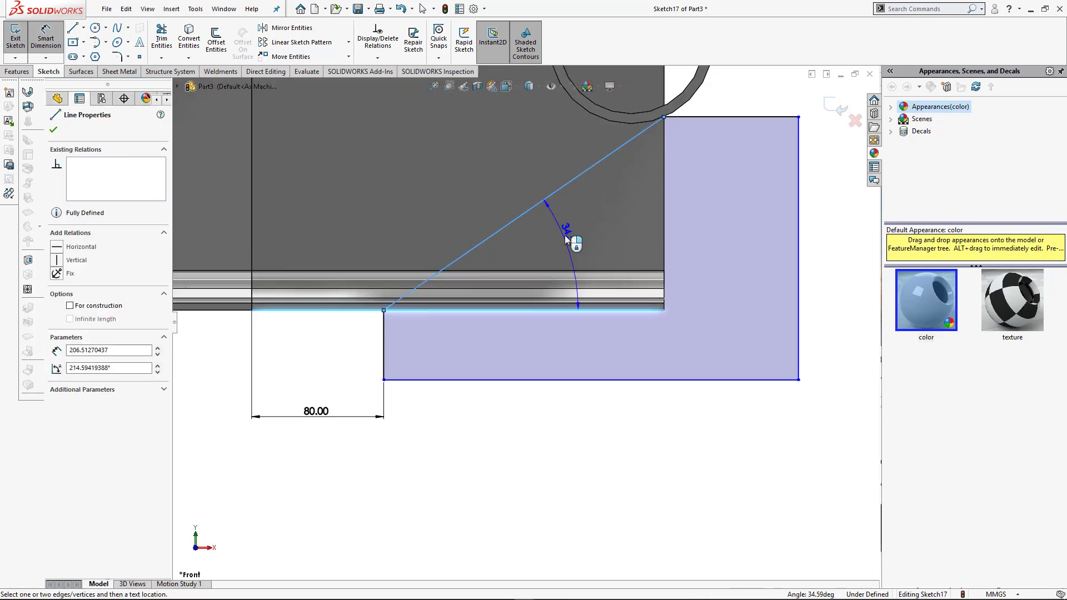
left_click(564, 232)
key("Escape")
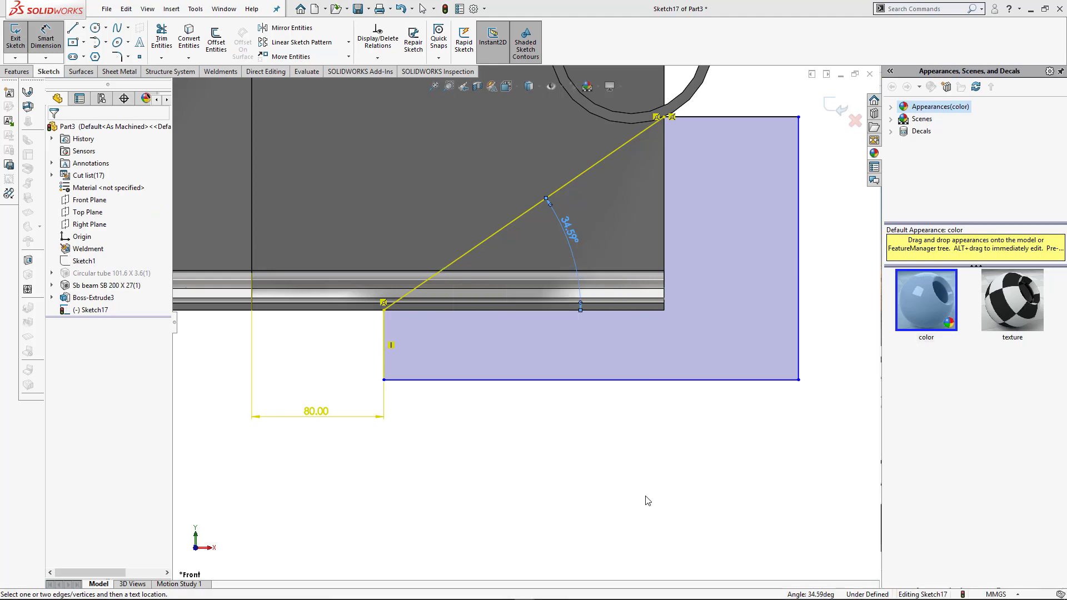
- Draw a vertical centerline upward from the origin in the current sketch, viewed face-on
scroll(651, 500, "up", 3)
key("ctrl+7")
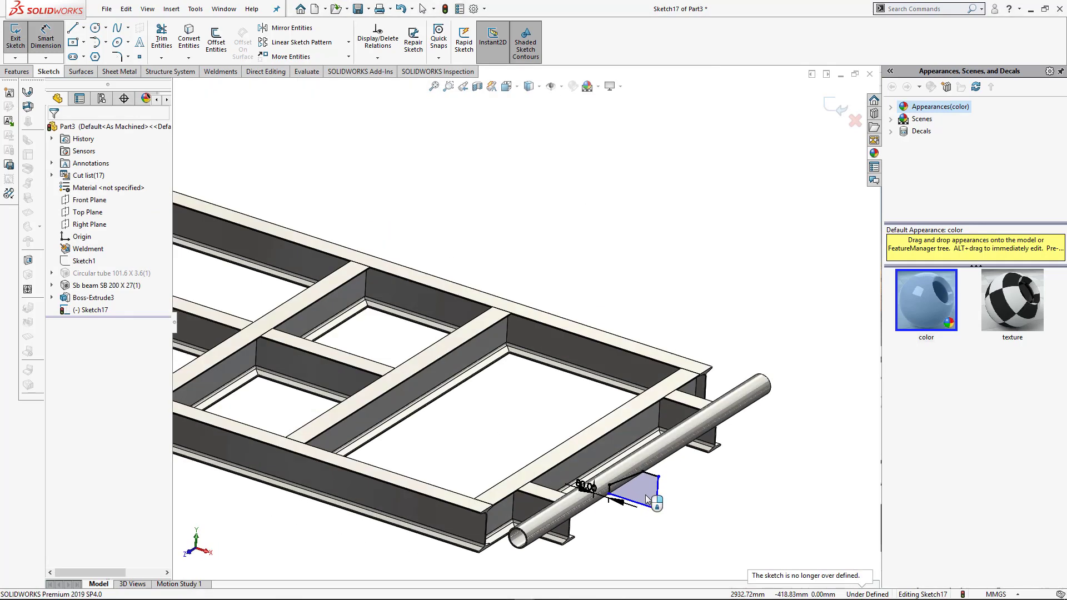
left_click(92, 310)
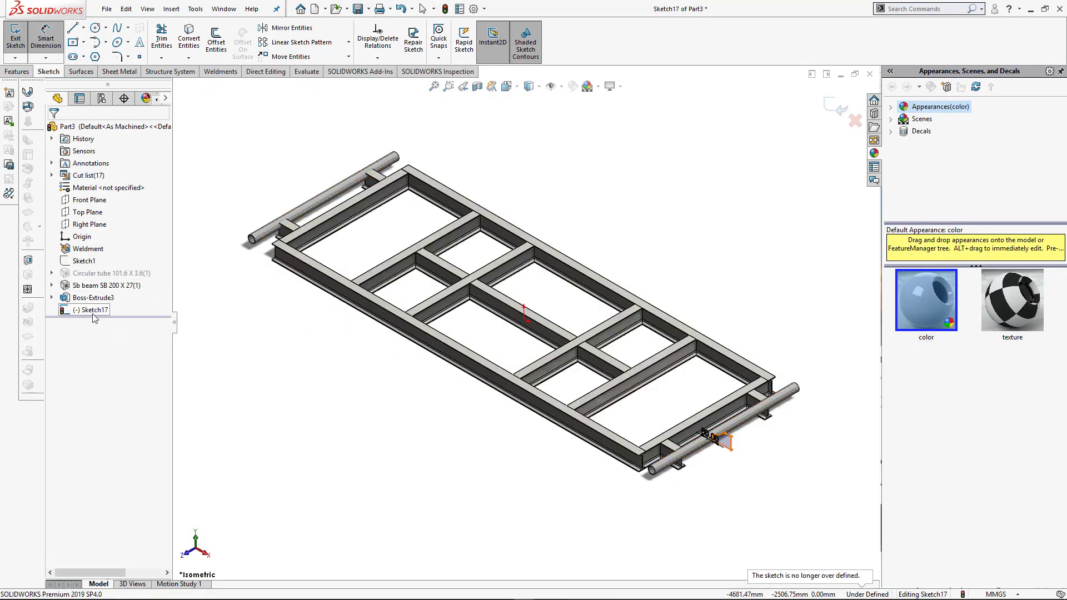
key("ctrl+1")
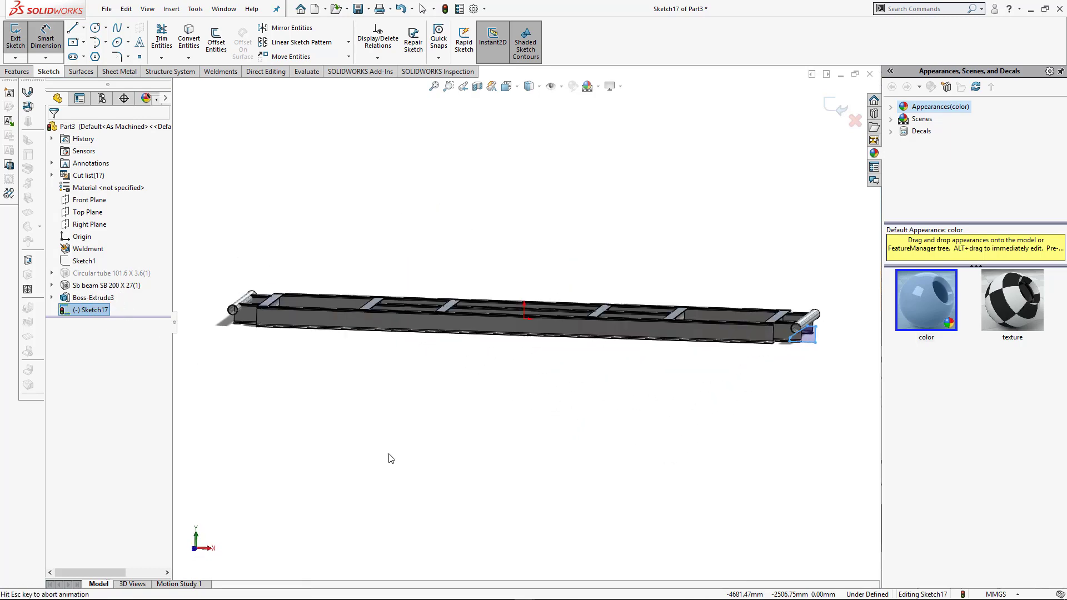
left_click(83, 28)
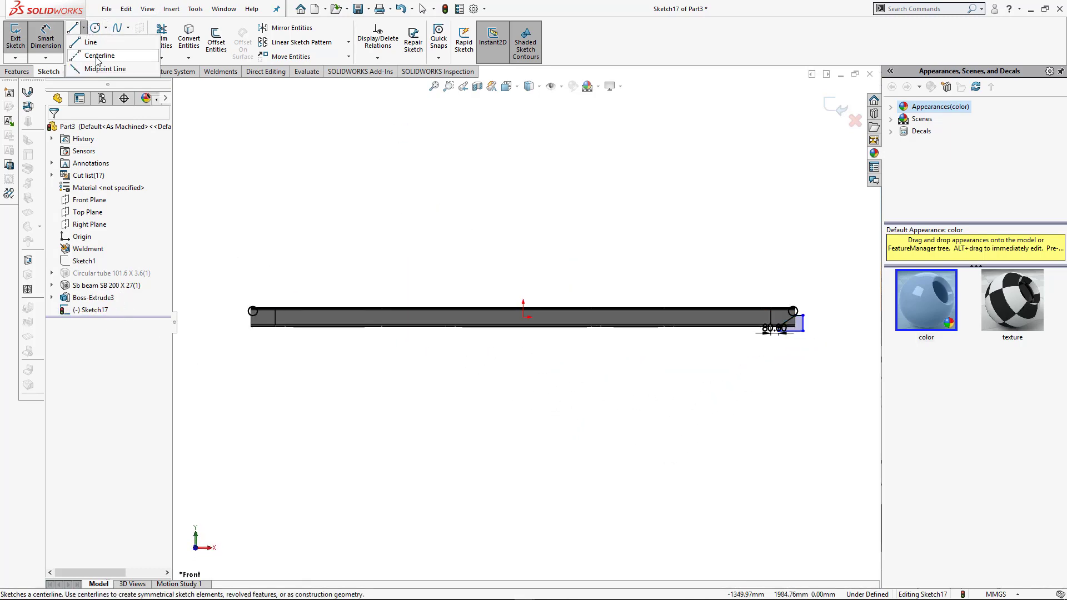
left_click(93, 54)
left_click_drag(524, 316, 523, 222)
key("Escape")
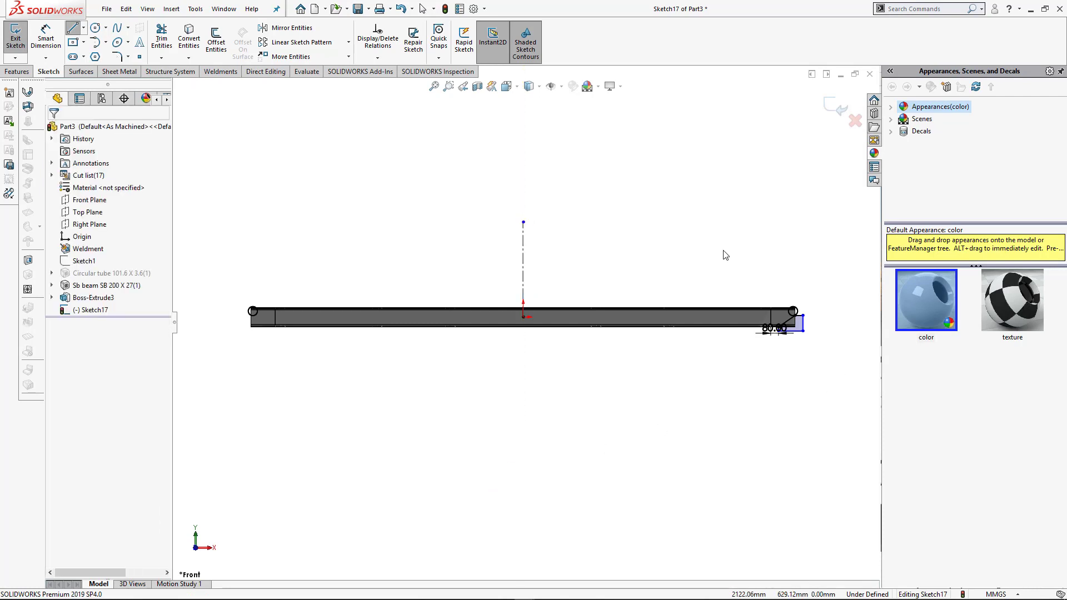
- Mirror the five lines of the sloped profile about the vertical centerline to the frame's opposite end
left_click_drag(722, 250, 841, 365)
left_click(280, 27)
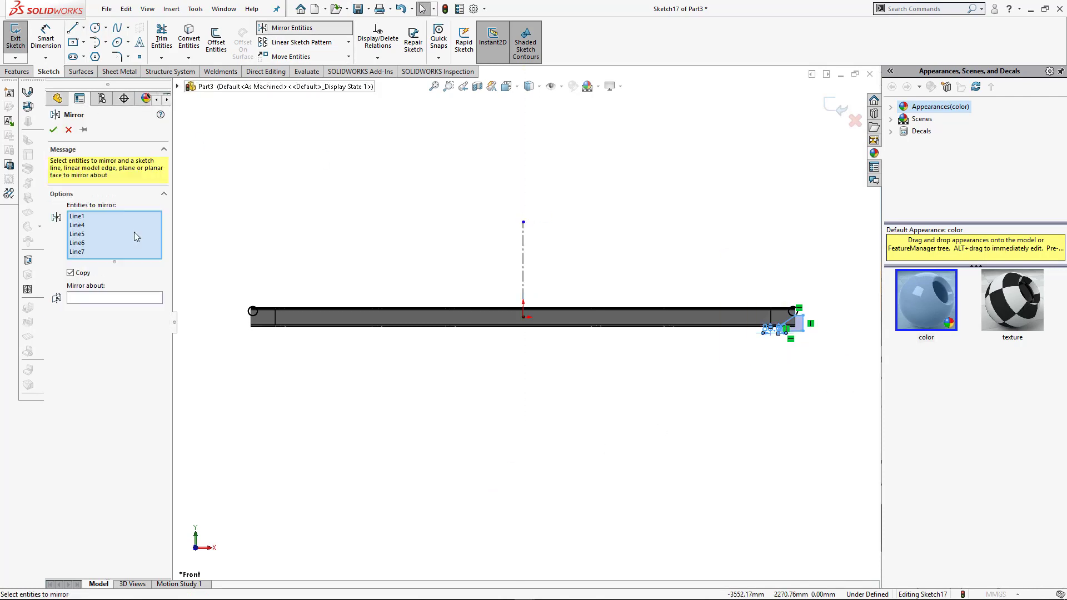
left_click(524, 245)
left_click(53, 130)
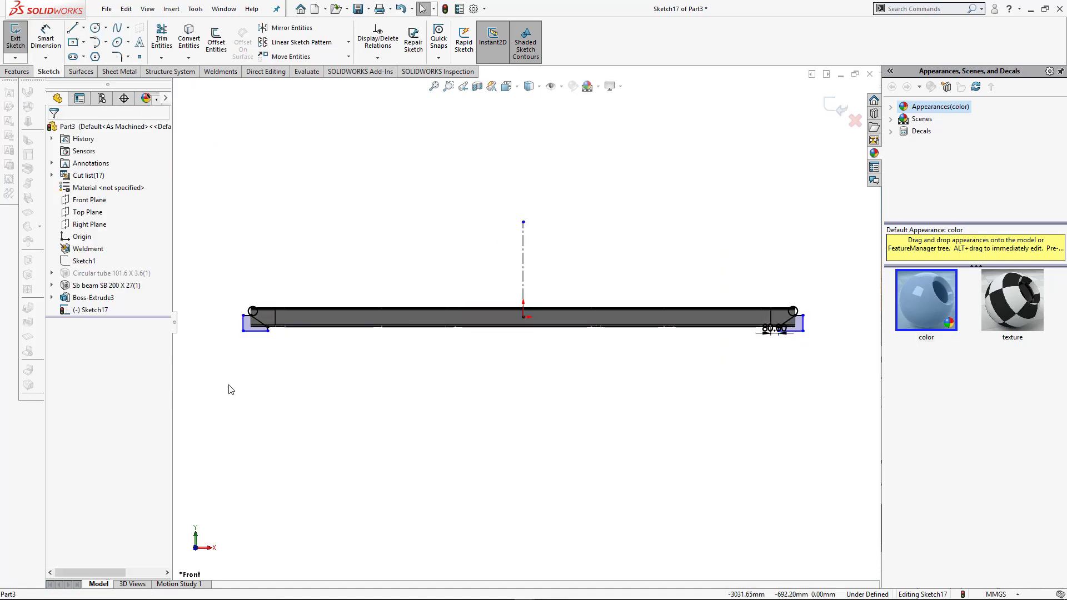
- Cut-extrude both sloped profiles from the mid plane with a depth of 2000 mm
key("ctrl+7")
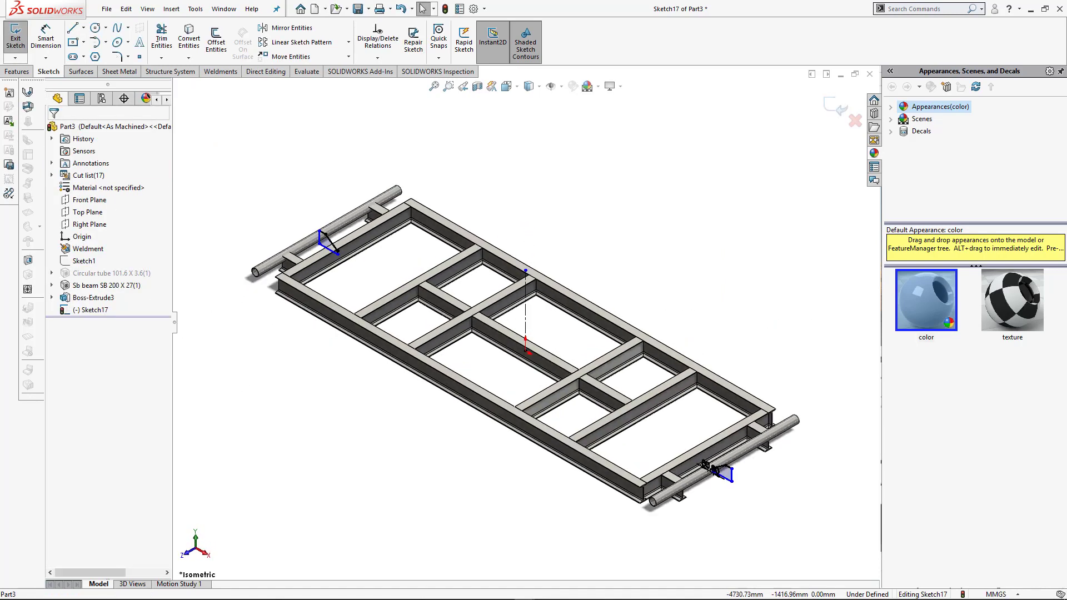
left_click(17, 72)
left_click(172, 49)
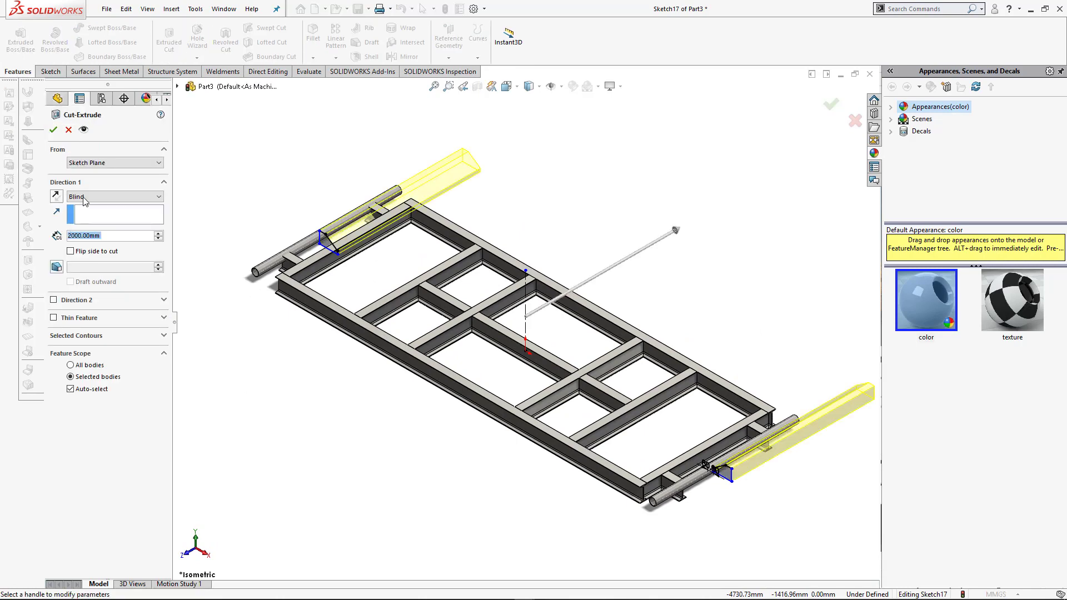
left_click(83, 198)
left_click(90, 266)
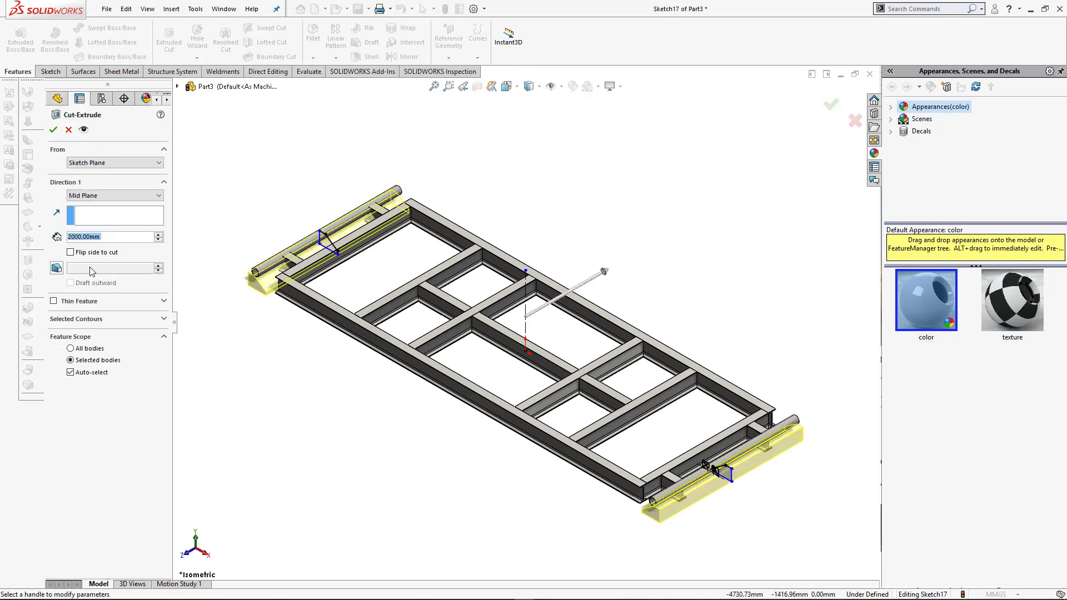
left_click(53, 130)
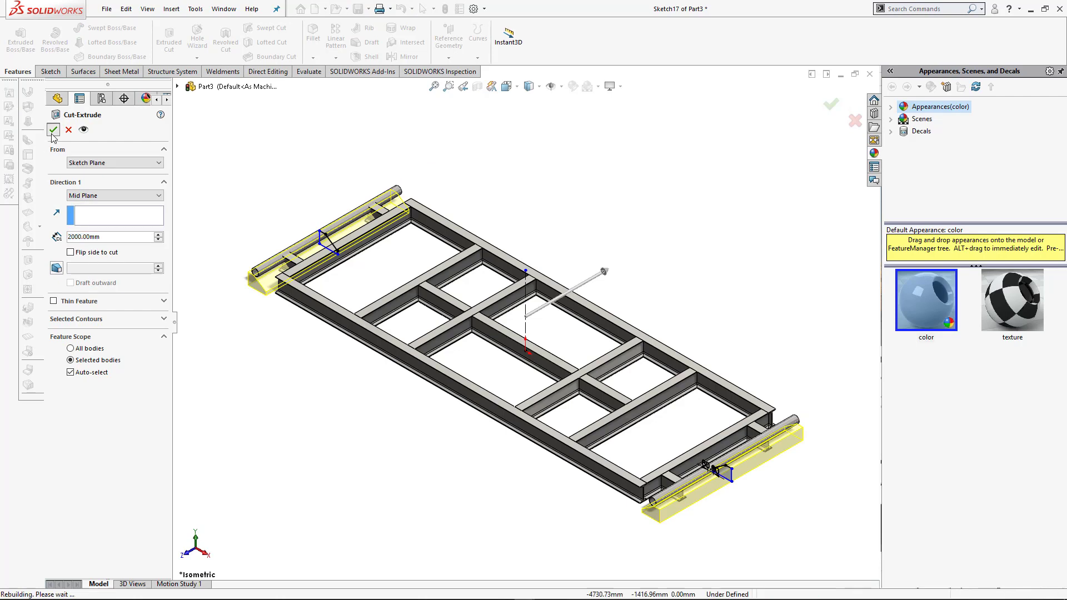
- Inspect the sloped cuts on the short beam ends beneath the end tube from below and from the side
left_click(273, 427)
middle_click_drag(392, 506, 511, 322)
scroll(511, 328, "down", 6)
scroll(519, 324, "down", 4)
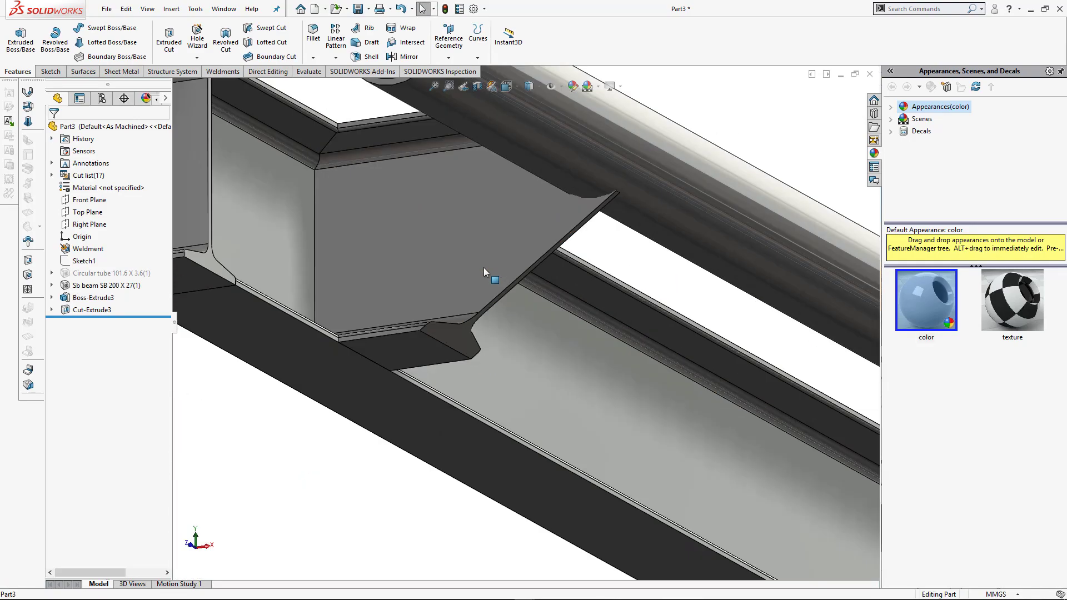
scroll(481, 352, "up", 3)
middle_click_drag(475, 352, 488, 373)
scroll(496, 393, "down", 2)
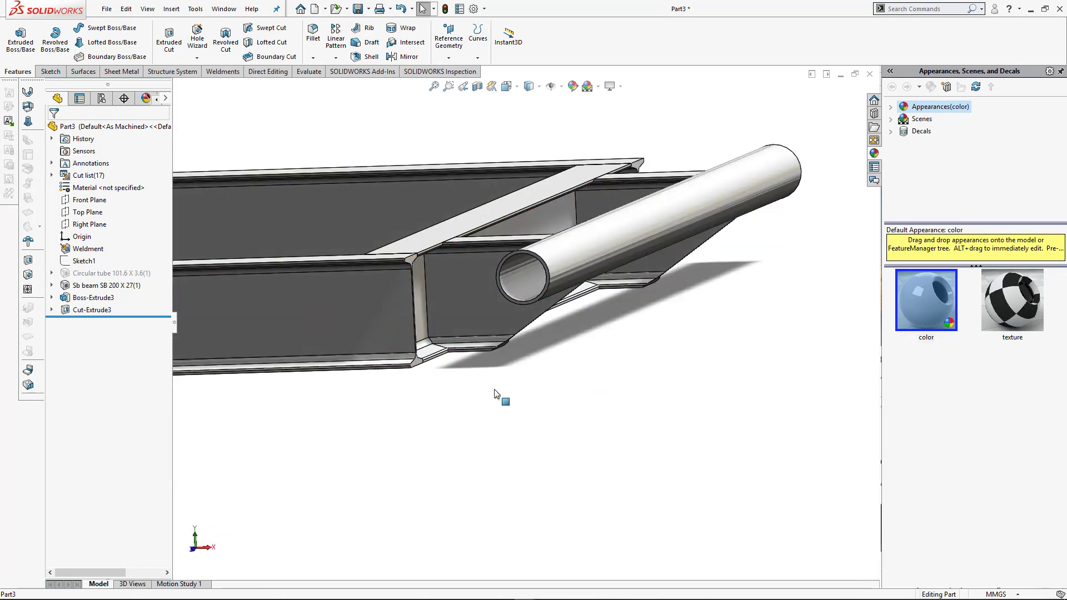
key("ctrl+7")
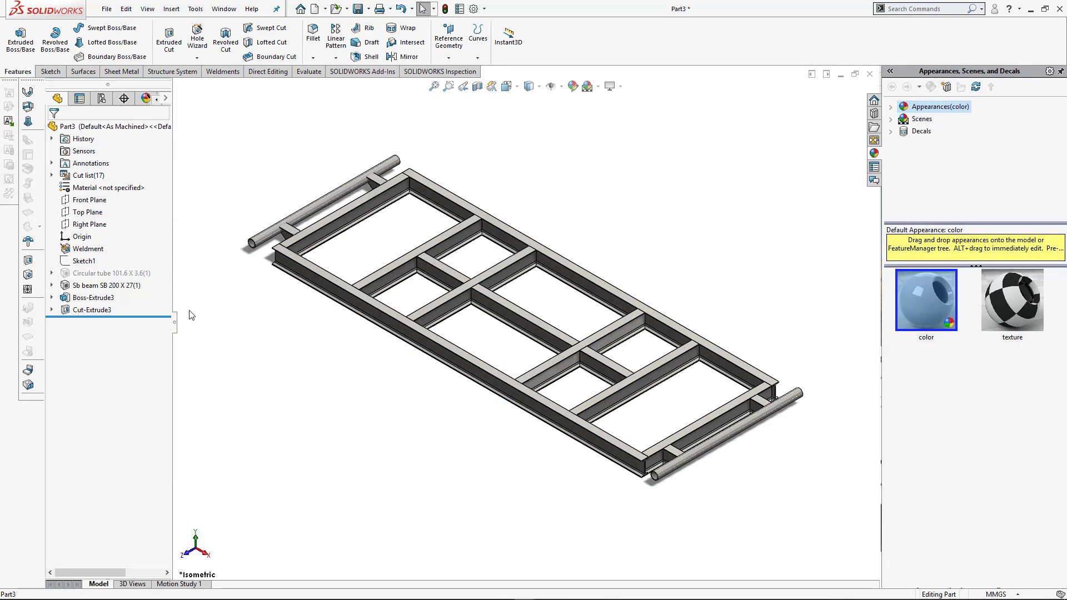
- Start a Trim/Extend with the outer cylindrical faces of both end tubes as the face/plane trimming boundary
scroll(252, 252, "down", 5)
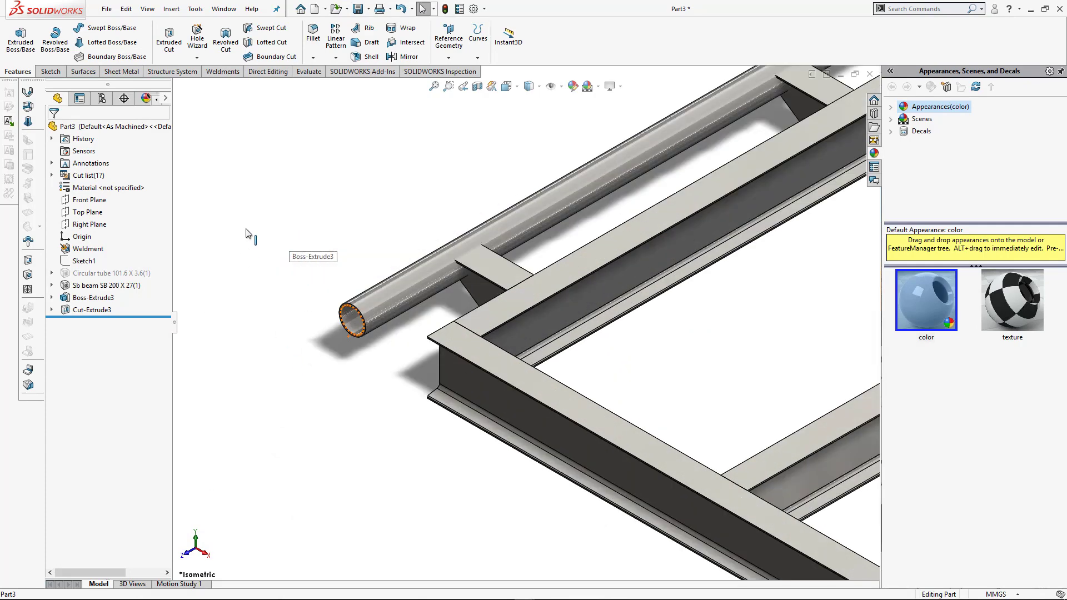
left_click(217, 72)
left_click(117, 38)
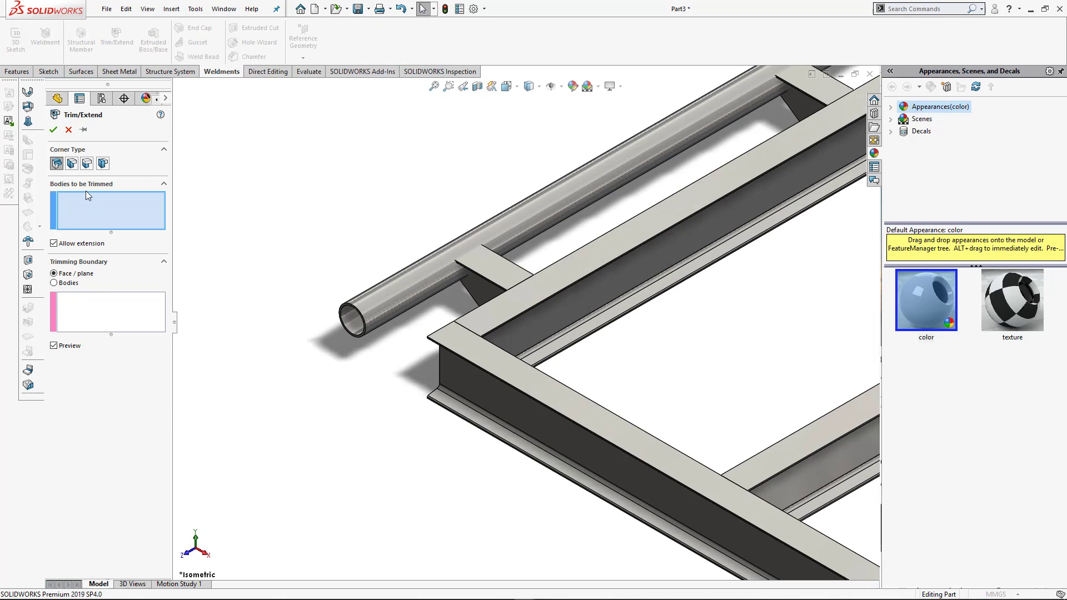
left_click(89, 309)
left_click(468, 241)
scroll(400, 350, "up", 5)
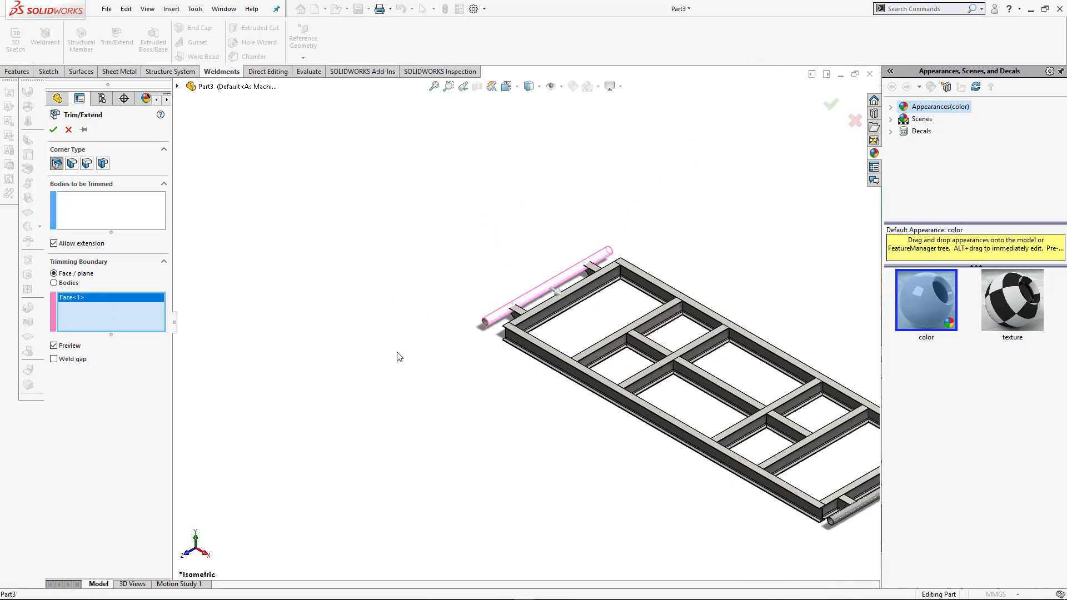
scroll(401, 356, "up", 1)
left_click(834, 463)
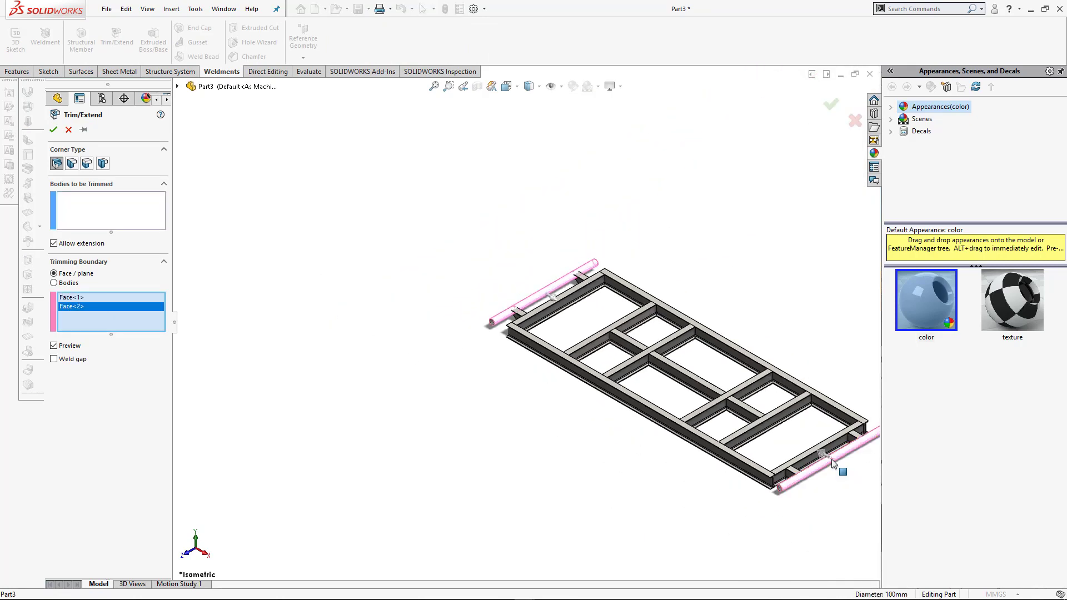
- Select the four short beam stubs at both frame ends as the bodies to trim and apply the trim with extension allowed
left_click(111, 210)
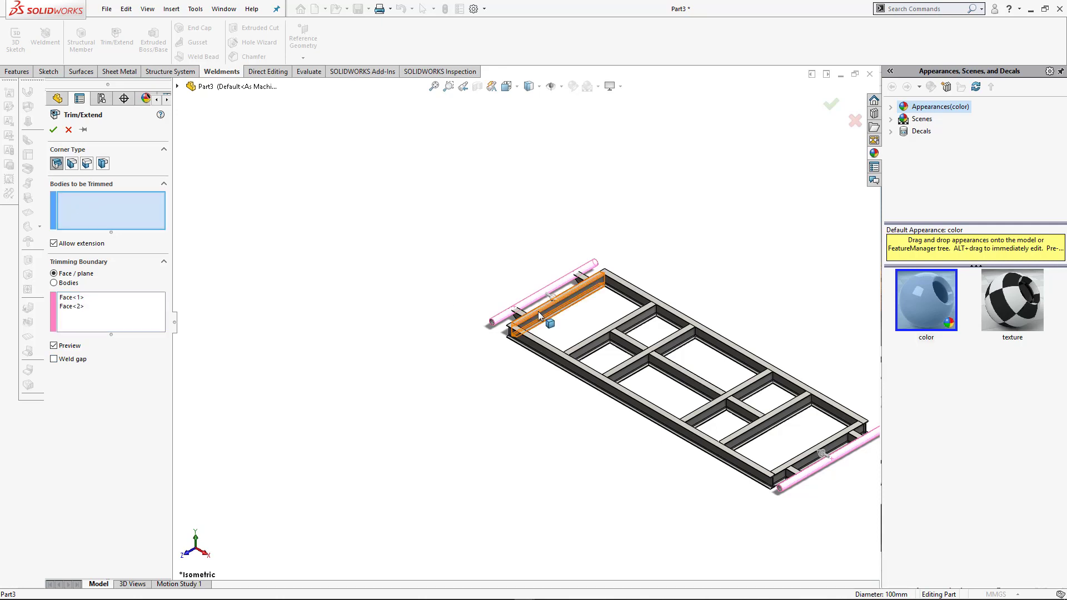
scroll(538, 313, "down", 5)
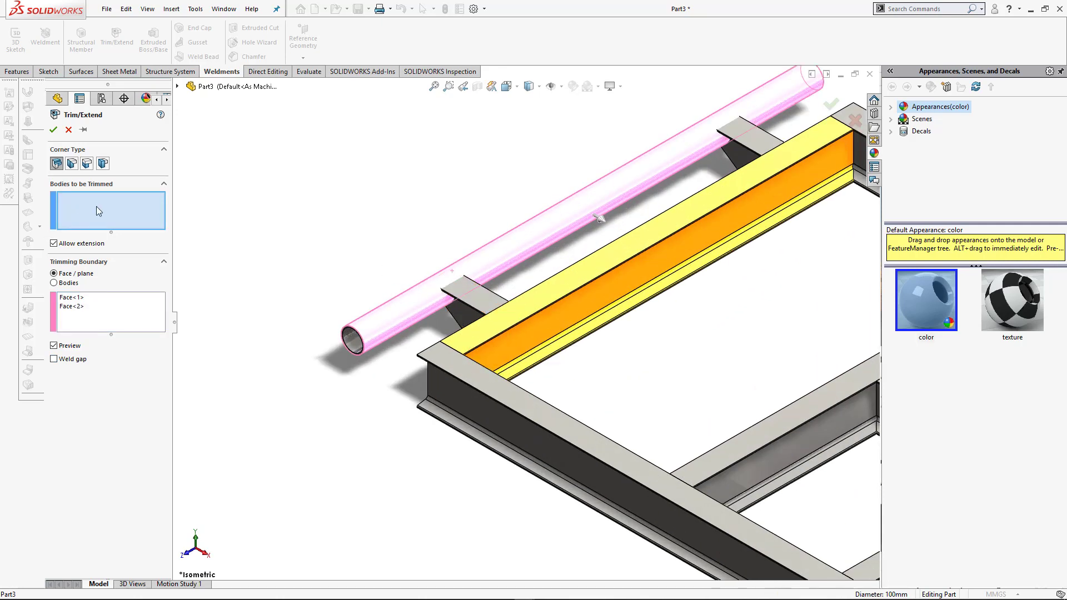
left_click(485, 304)
scroll(611, 223, "up", 3)
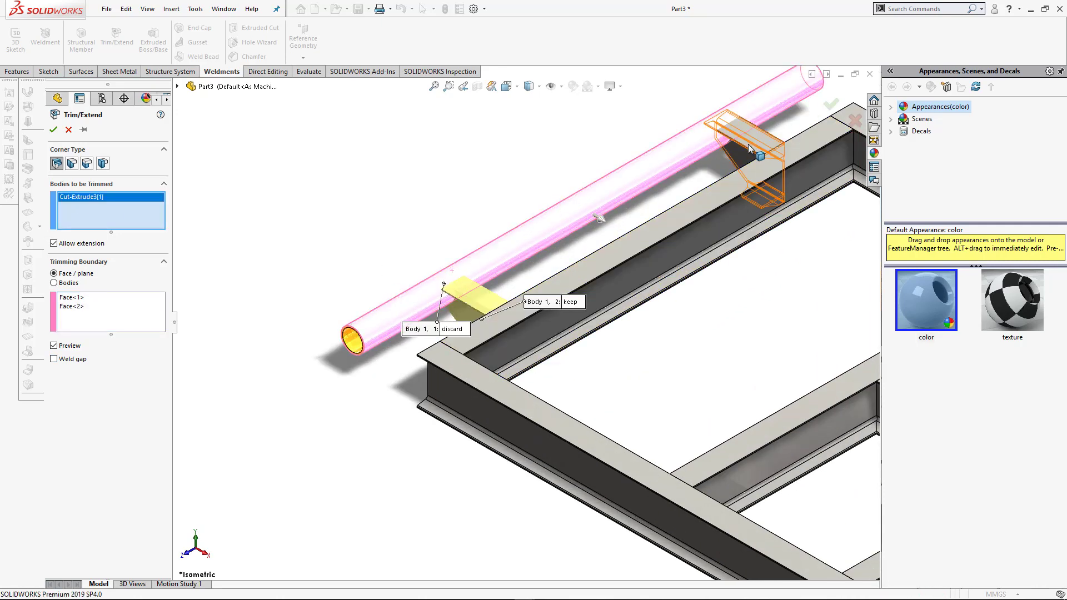
left_click(757, 153)
scroll(757, 153, "up", 8)
scroll(770, 467, "down", 3)
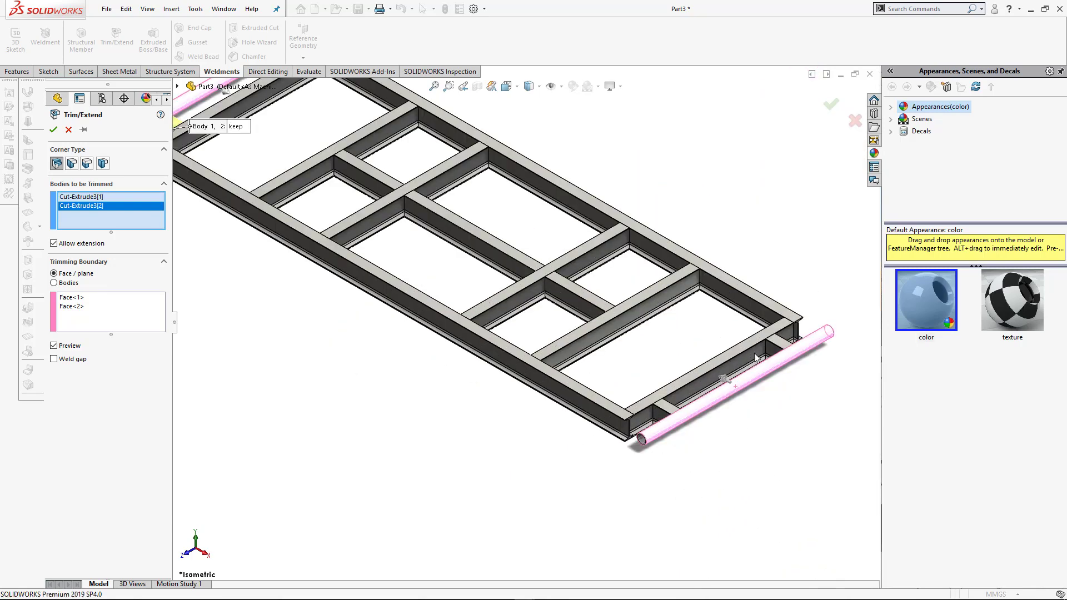
left_click(776, 345)
left_click(665, 414)
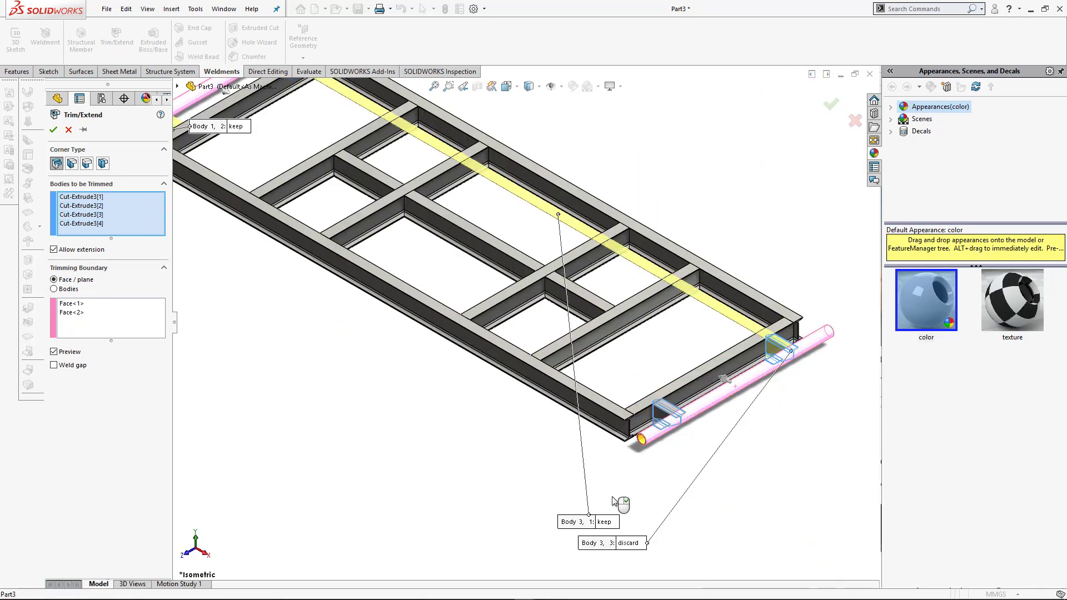
scroll(609, 507, "up", 5)
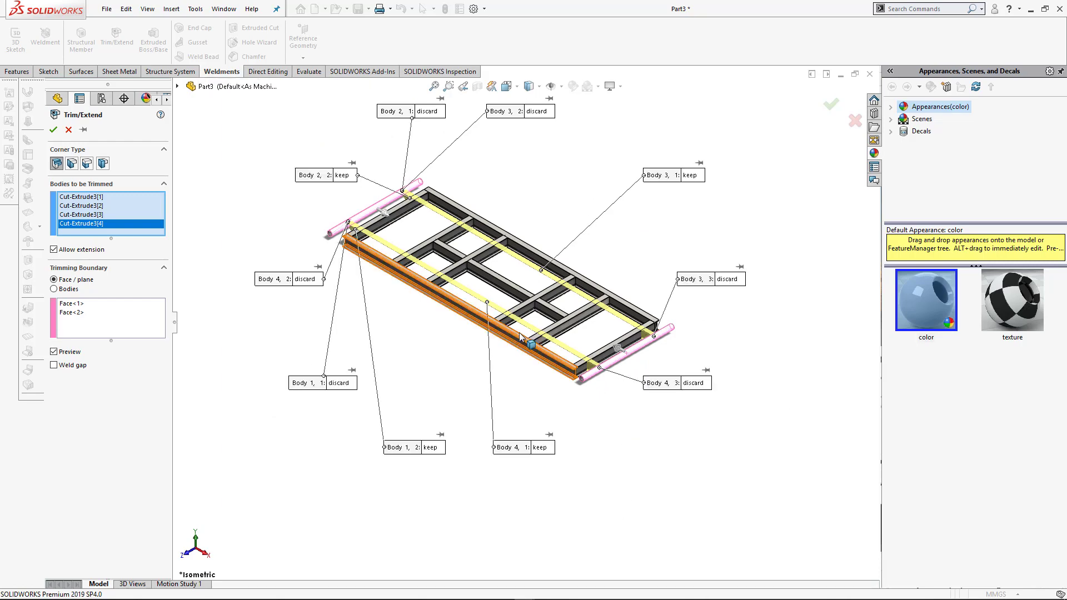
left_click(53, 129)
- Examine the trimmed stubs at the end tube and where they meet the frame's cross beams
middle_click_drag(589, 355, 610, 382)
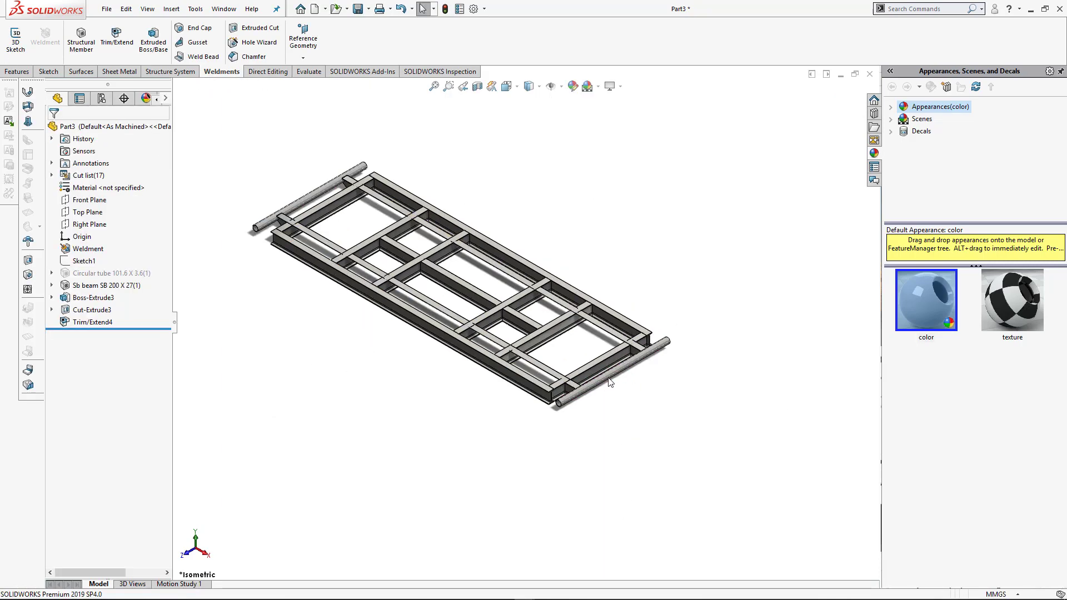
scroll(510, 439, "down", 3)
middle_click_drag(509, 438, 578, 368)
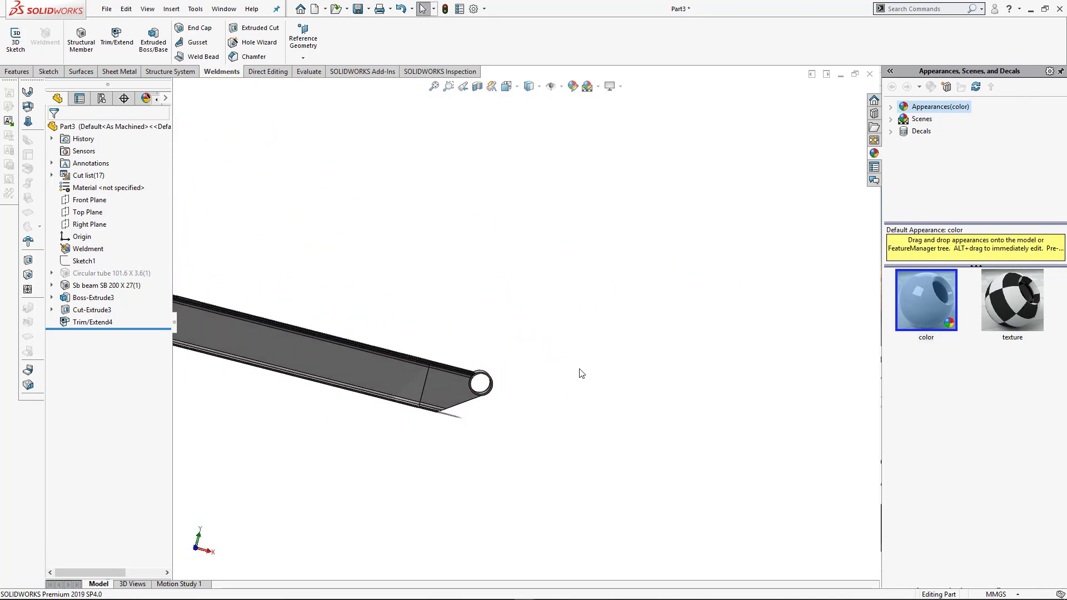
key("ctrl+7")
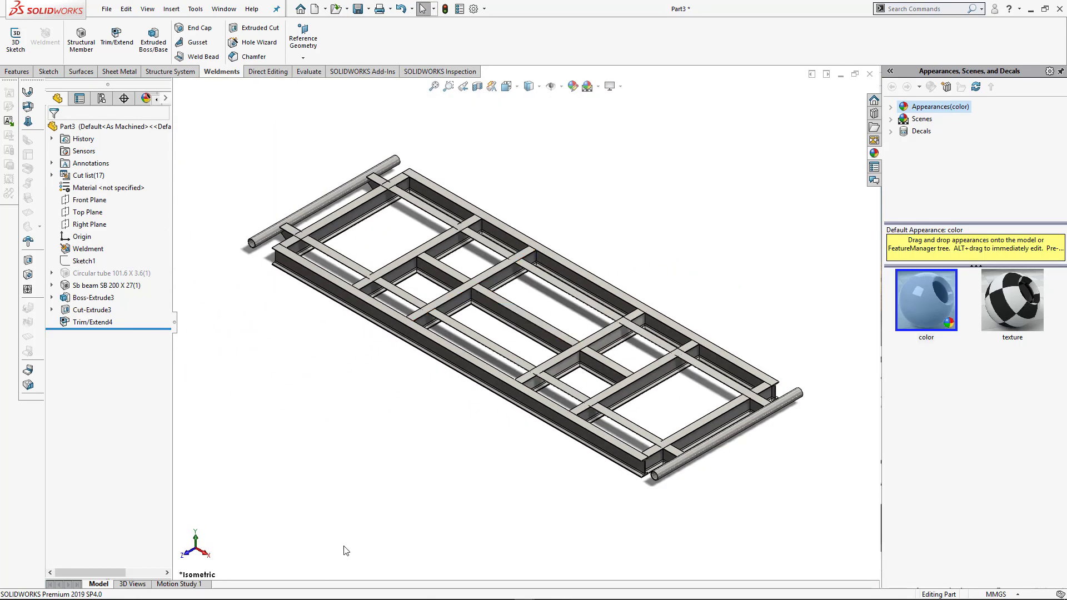
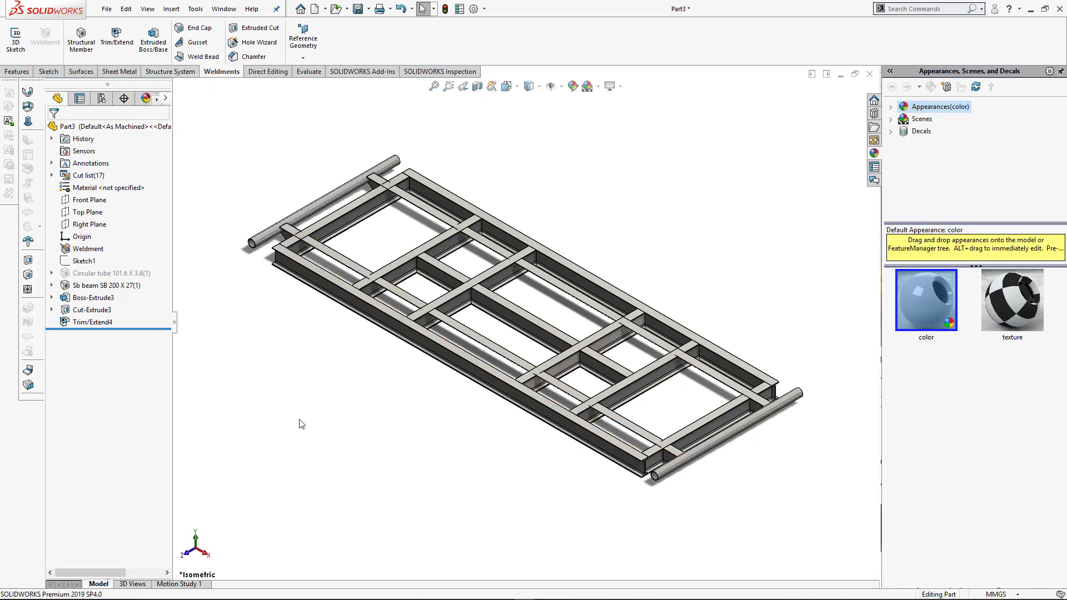
scroll(670, 422, "down", 8)
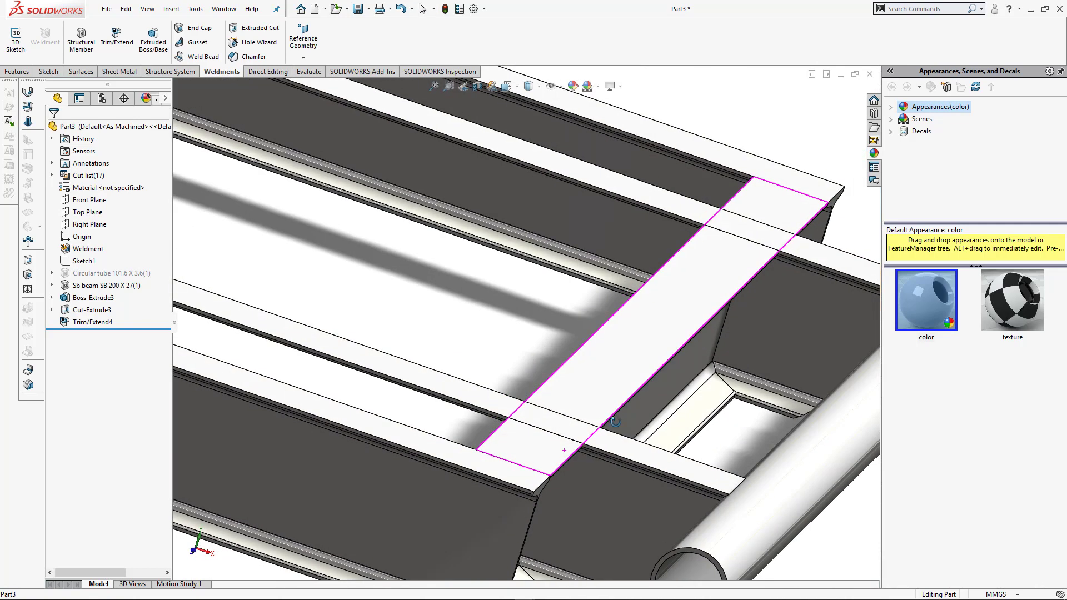
middle_click_drag(616, 421, 603, 443)
scroll(598, 441, "up", 3)
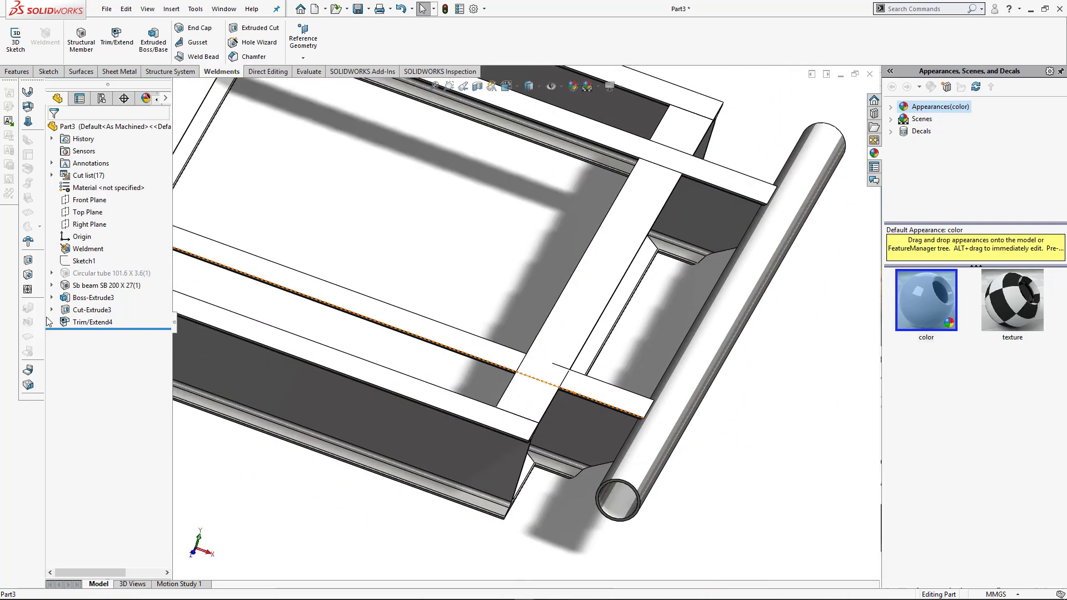
- Open the last Trim/Extend feature for editing
left_click(91, 322)
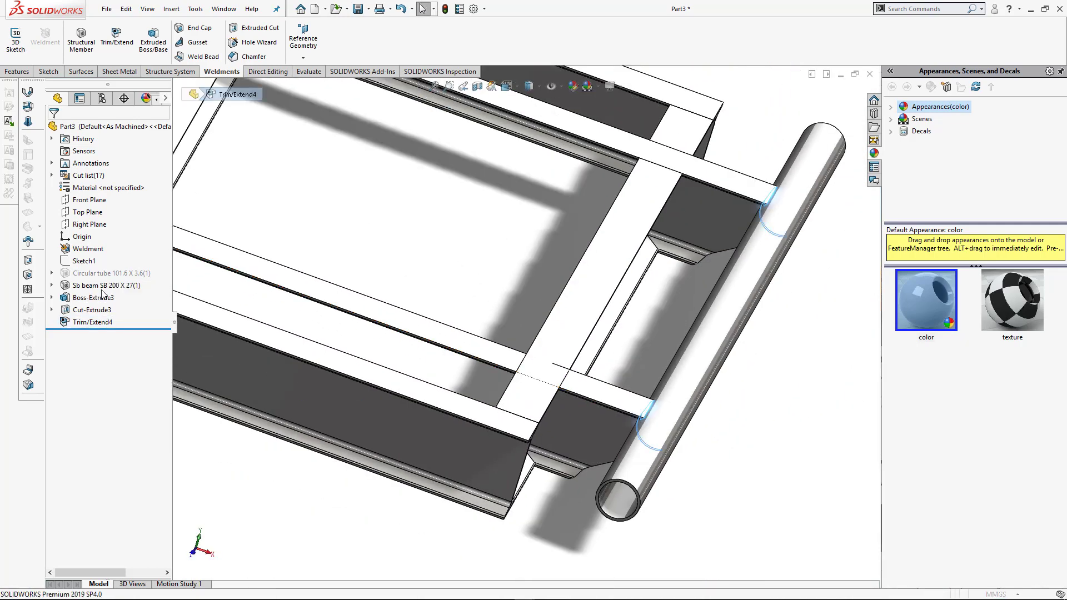
left_click(102, 292)
scroll(450, 408, "up", 3)
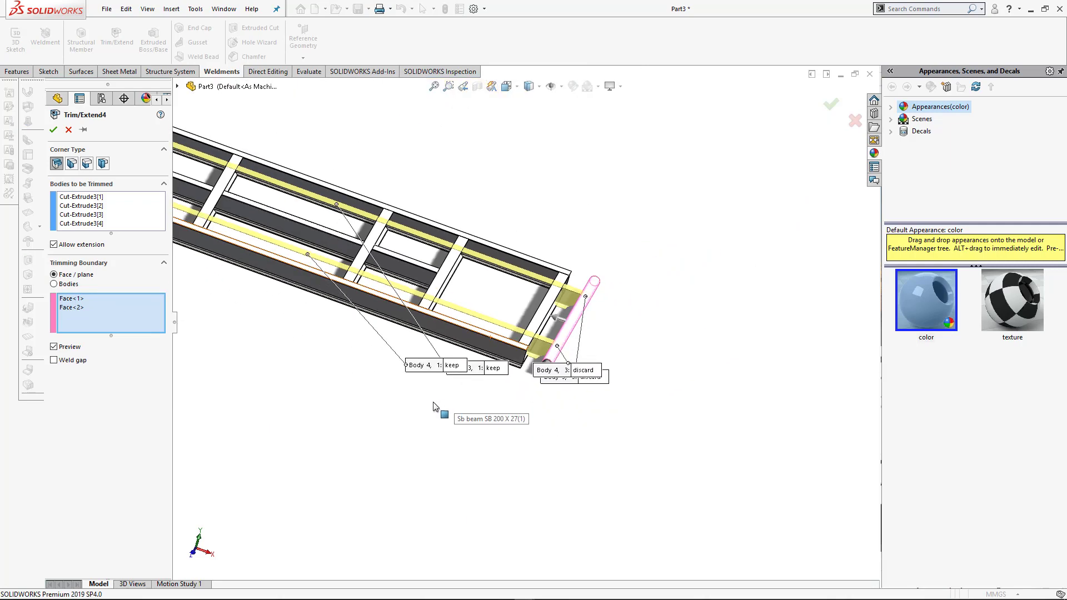
scroll(440, 391, "down", 2)
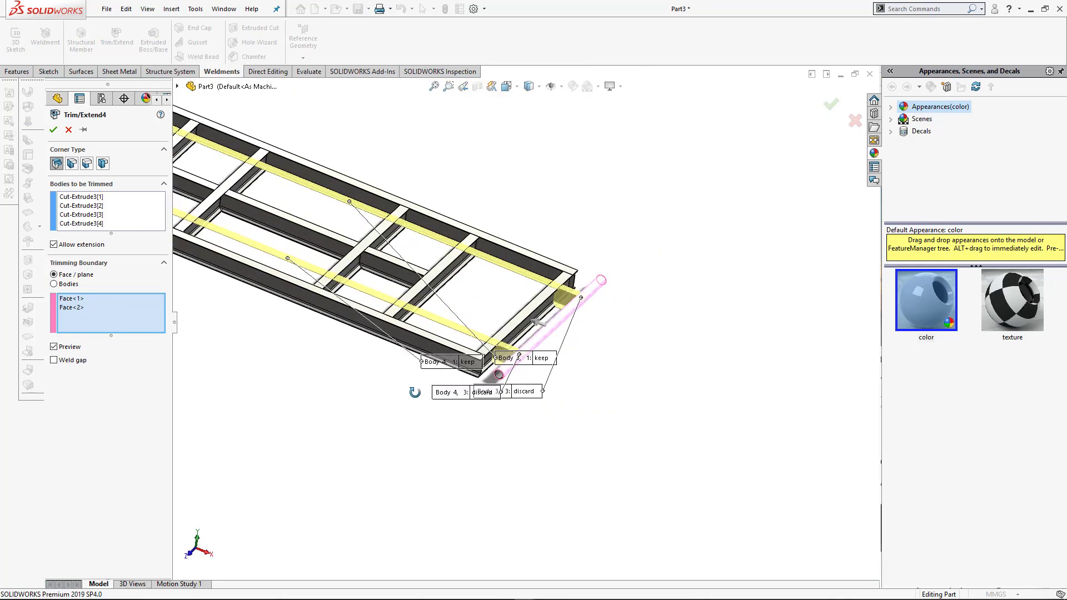
- Try to apply the trim with the middle pieces of Body 3 and Body 4 set to discard
left_click(465, 366)
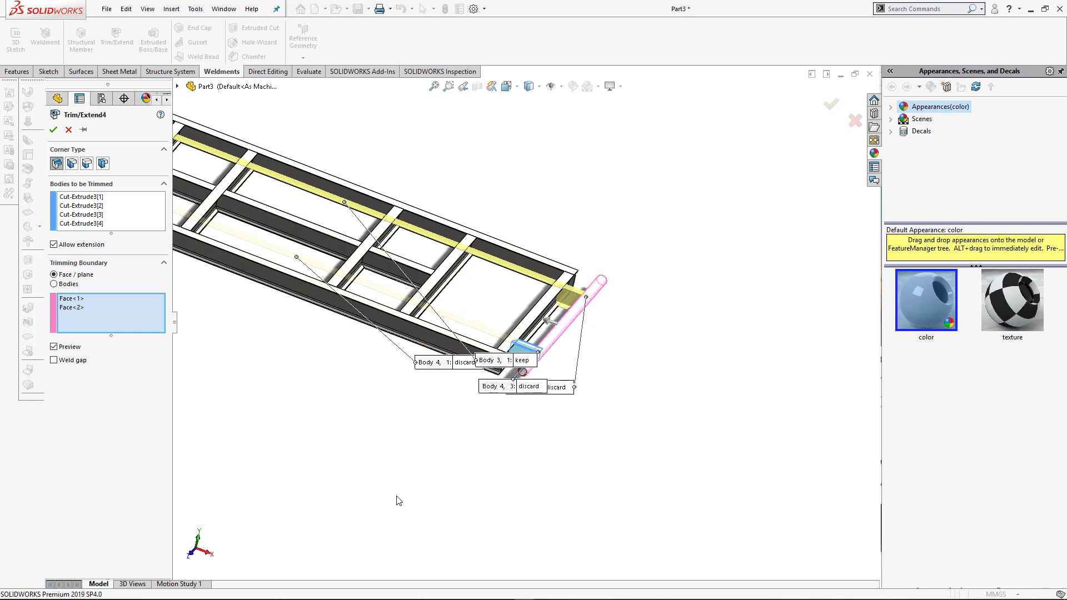
scroll(400, 497, "up", 4)
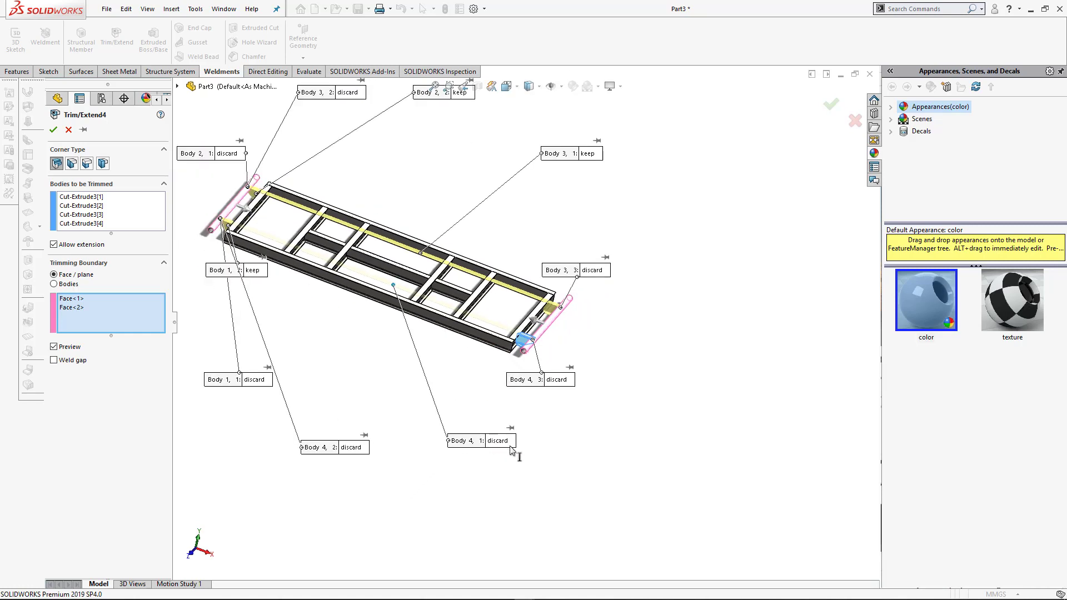
left_click(587, 155)
scroll(628, 305, "up", 4)
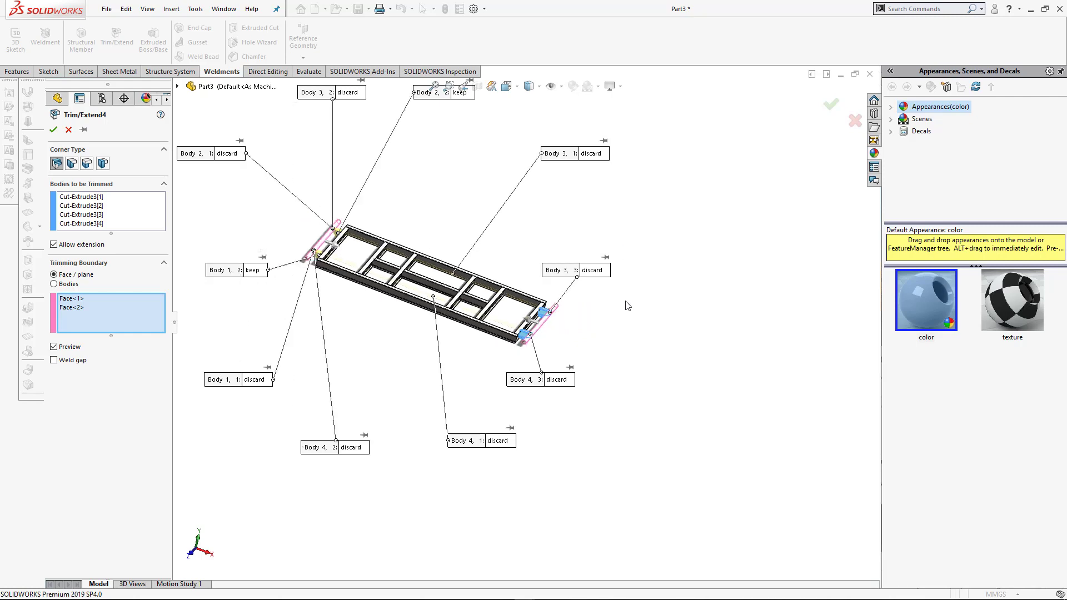
scroll(449, 306, "down", 2)
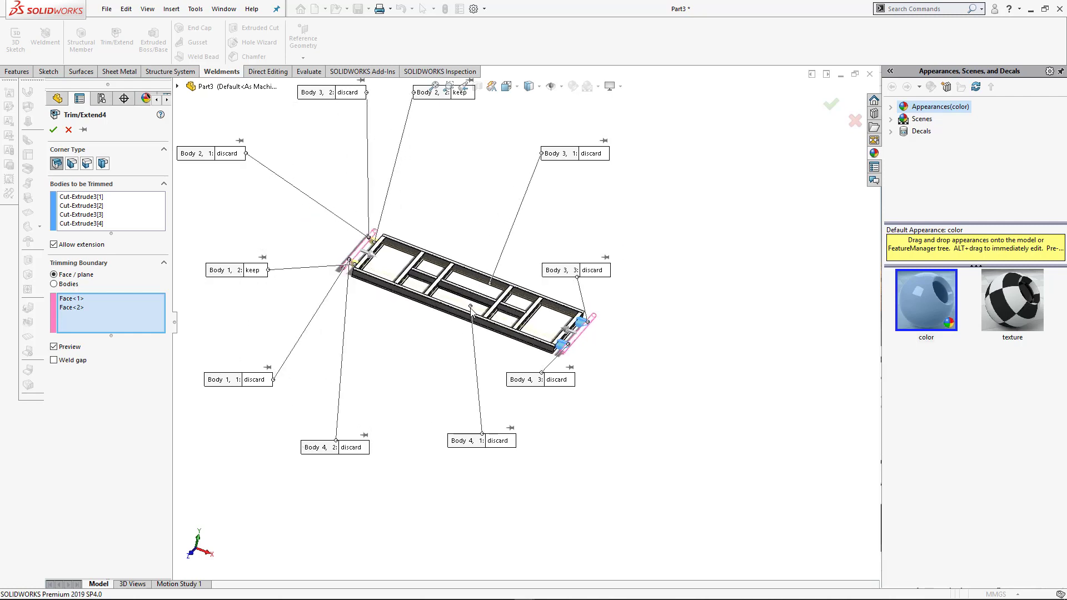
left_click(54, 130)
scroll(567, 376, "down", 3)
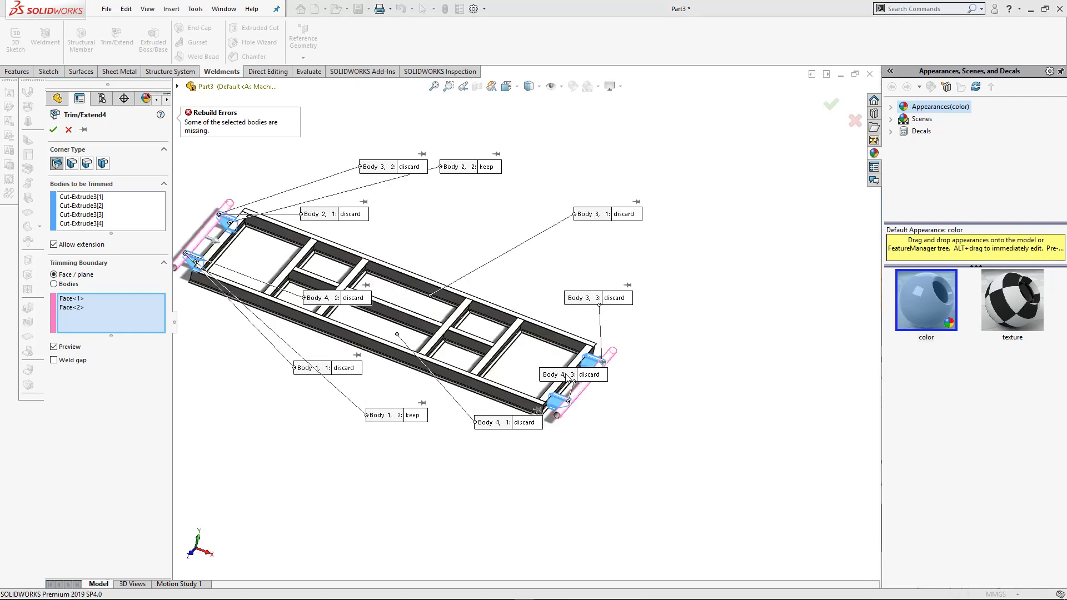
- Remove Cut-Extrude3[4] and Cut-Extrude3[3] from the bodies to be trimmed and apply the edited trim
left_click(91, 224)
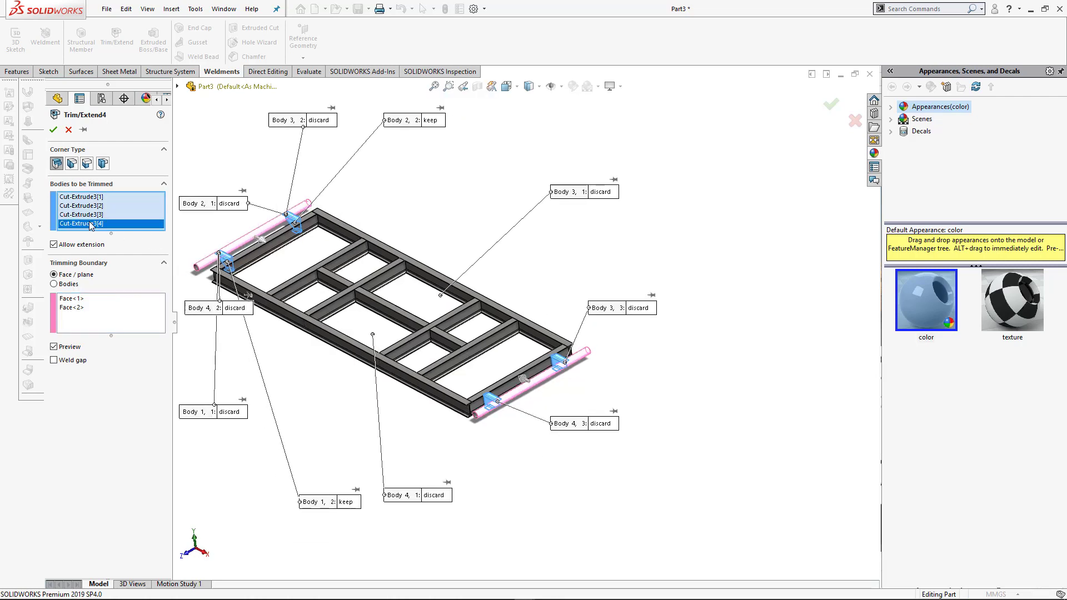
right_click(92, 224)
left_click(114, 243)
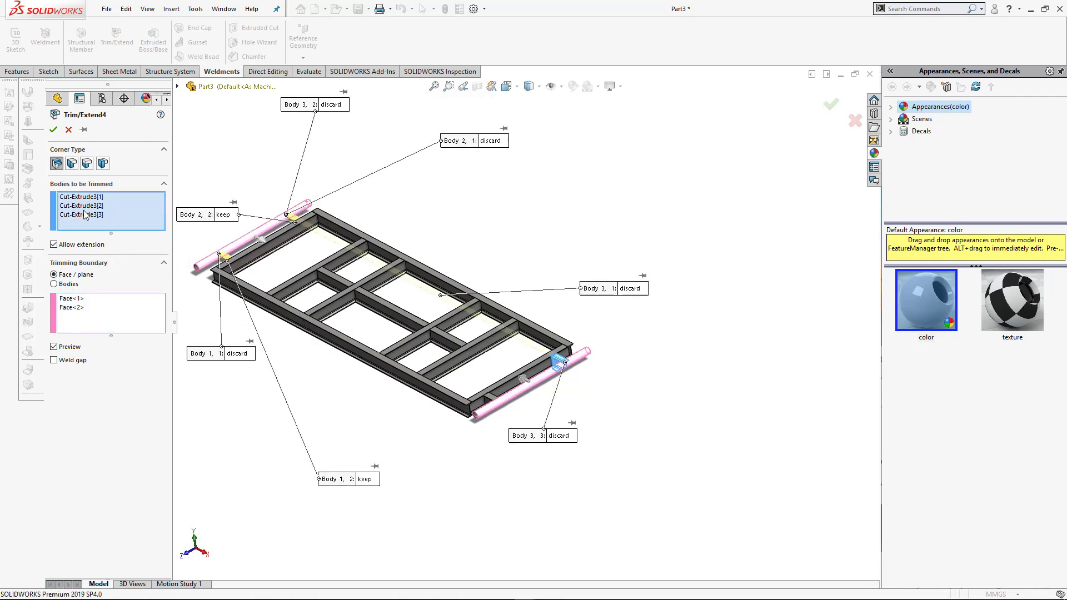
right_click(84, 217)
left_click(109, 234)
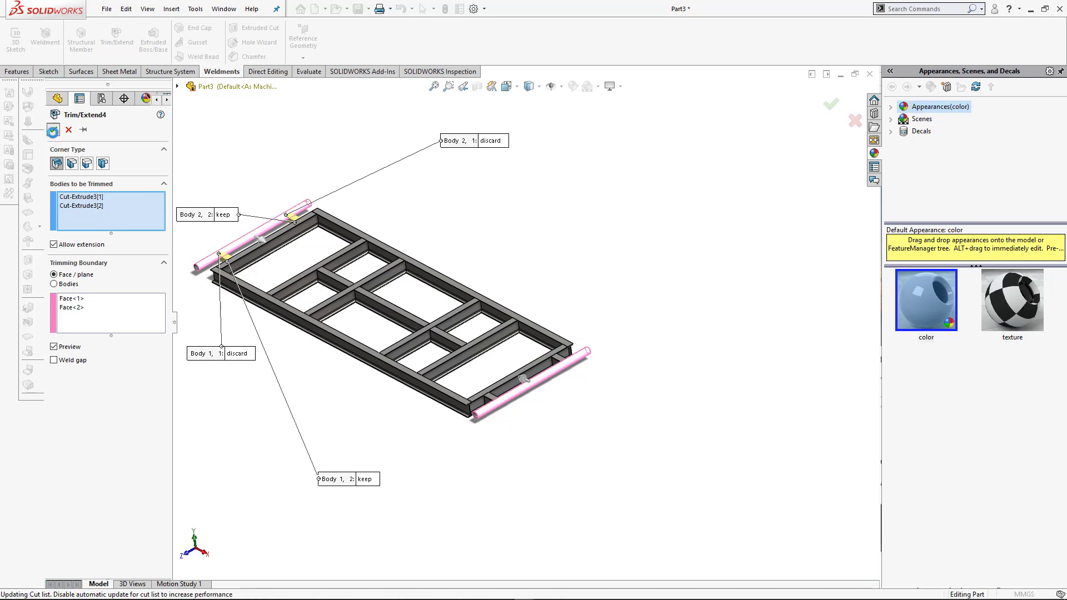
left_click(53, 131)
- Trim the two untrimmed beam stubs to the outer cylindrical face of their end tube with a new Trim/Extend, allowing extension
scroll(445, 436, "down", 5)
middle_click_drag(535, 389, 607, 395)
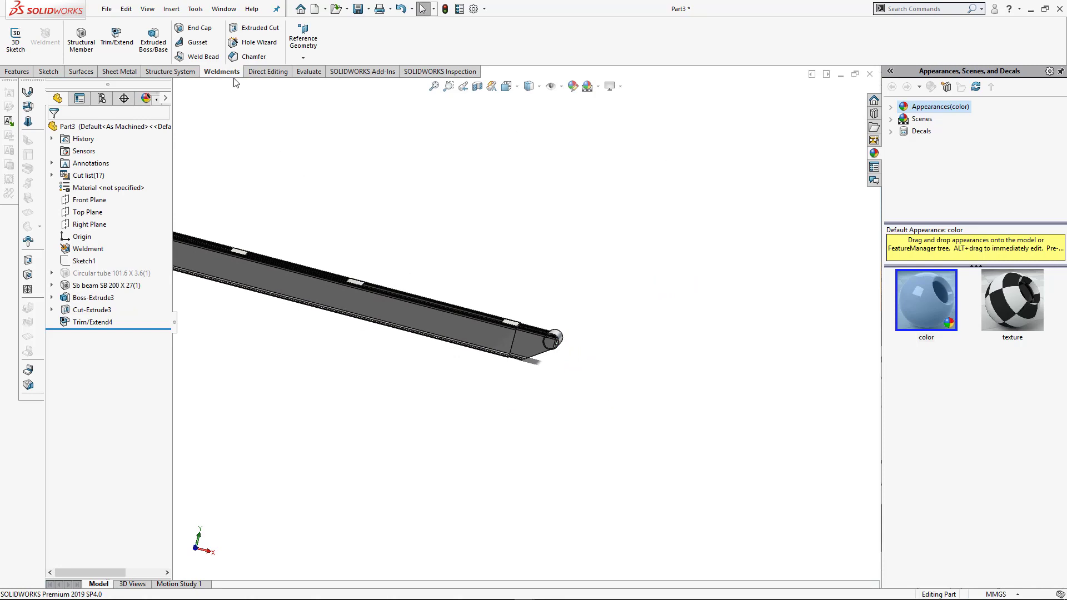
middle_click_drag(309, 195, 285, 238)
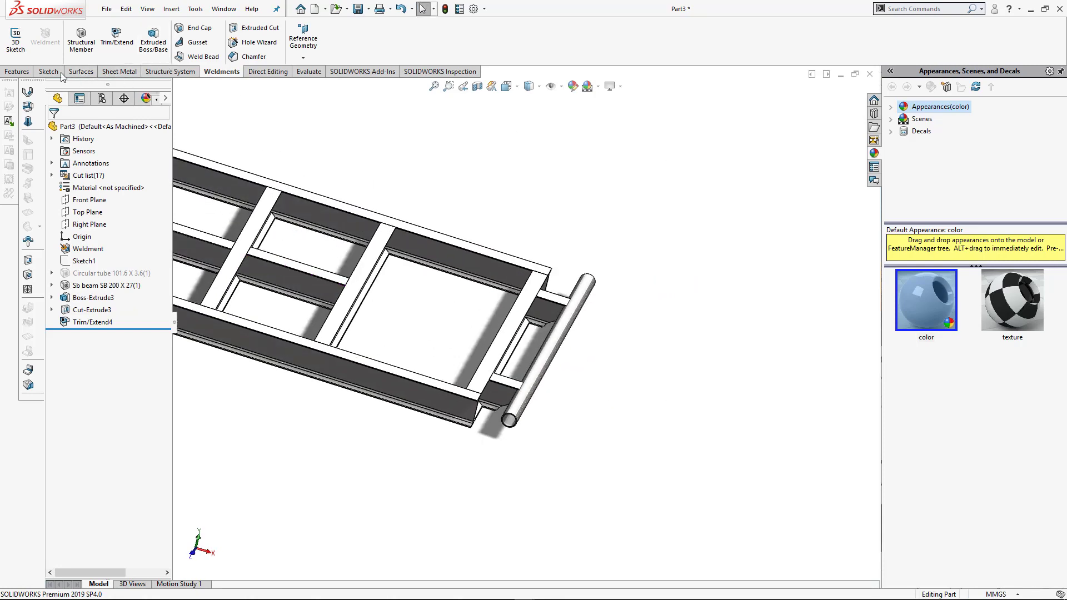
left_click(117, 36)
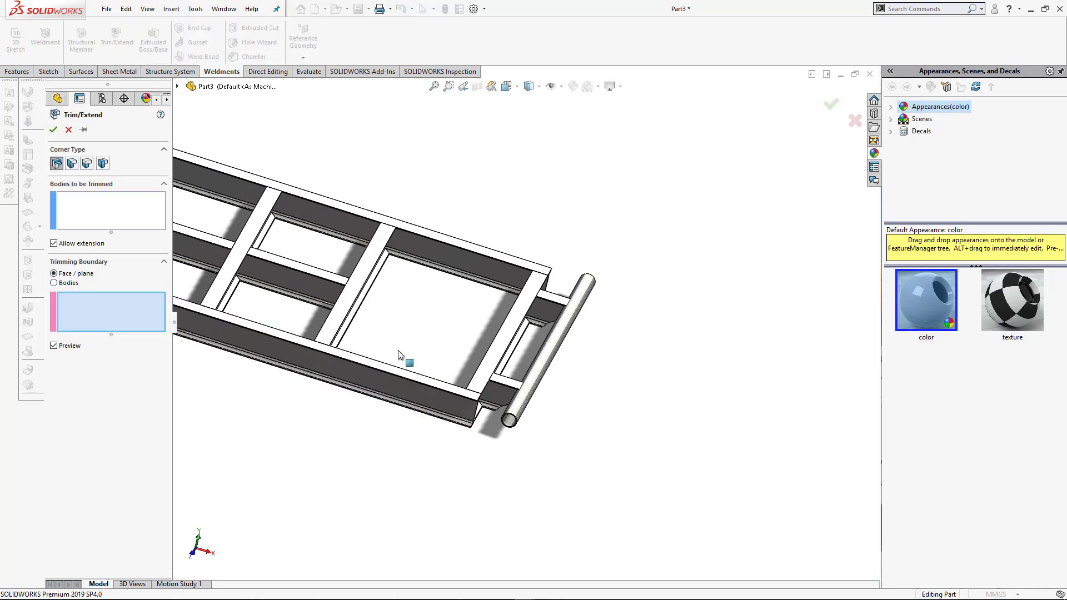
left_click(532, 391)
left_click(72, 209)
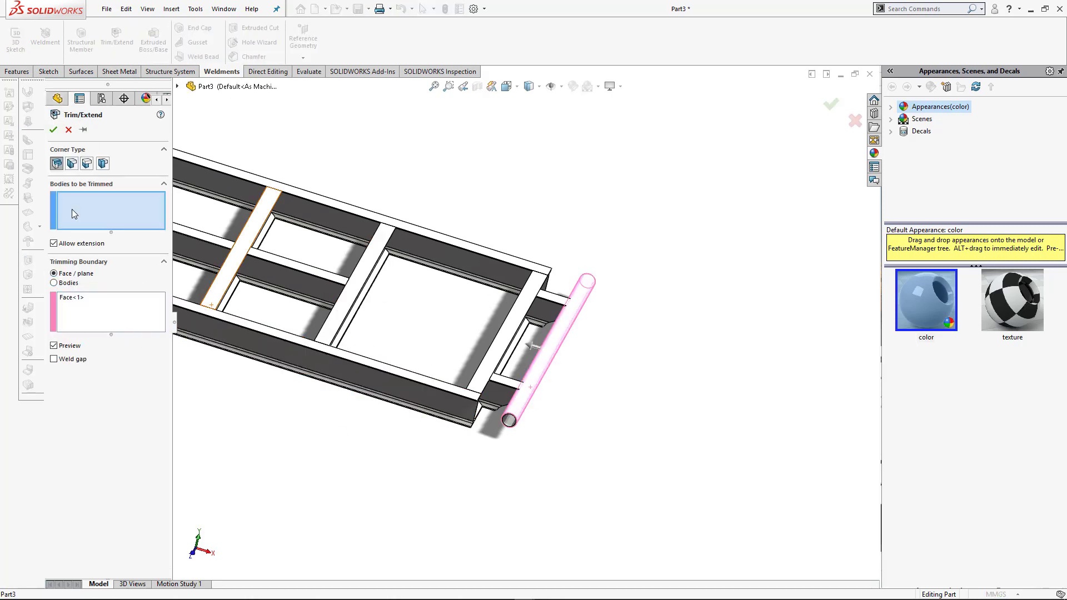
left_click(519, 391)
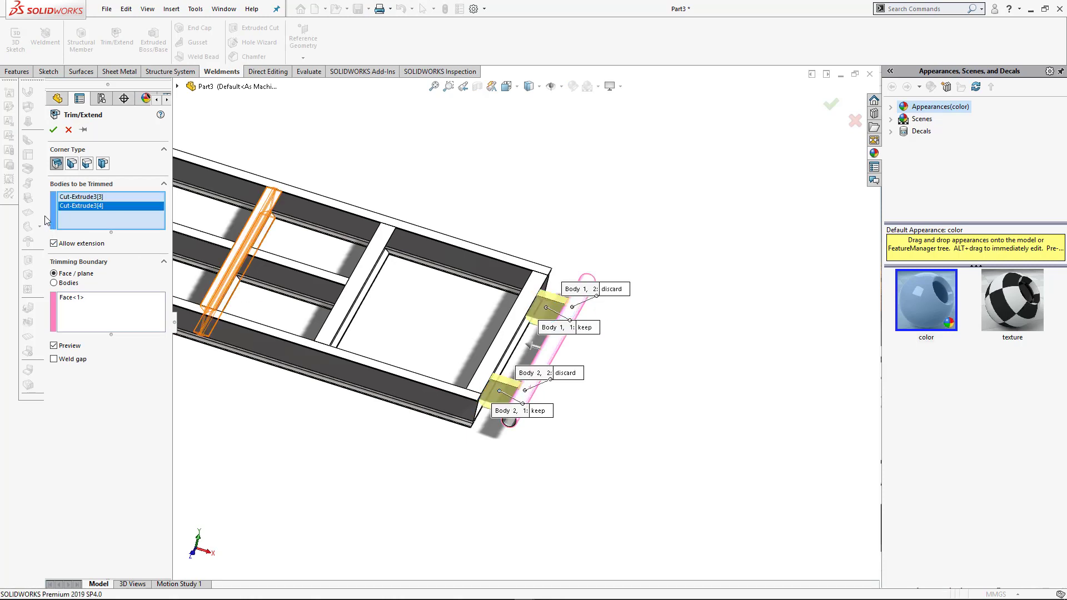
left_click(54, 131)
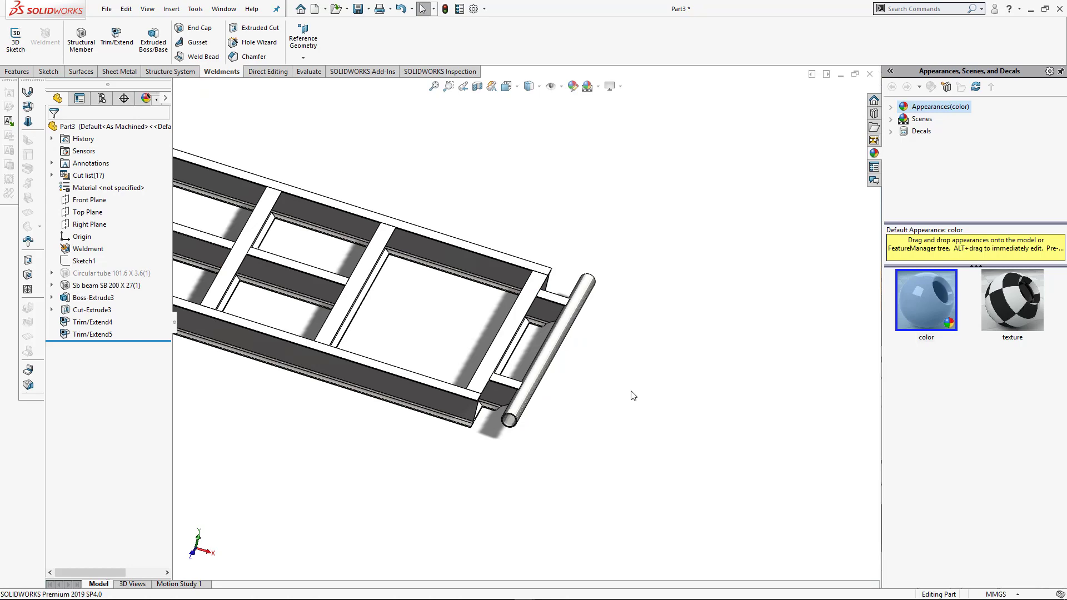
- Start a sketch on that tube's annular end face and sketch a concentric circle about 158 mm in diameter
key("ctrl+7")
scroll(586, 427, "down", 10)
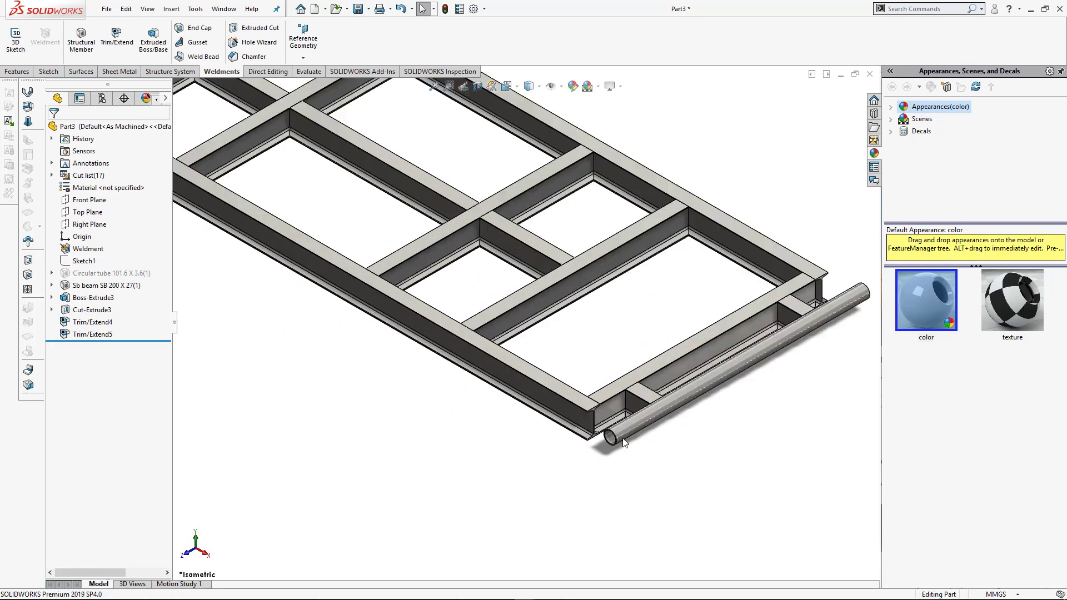
scroll(574, 419, "down", 3)
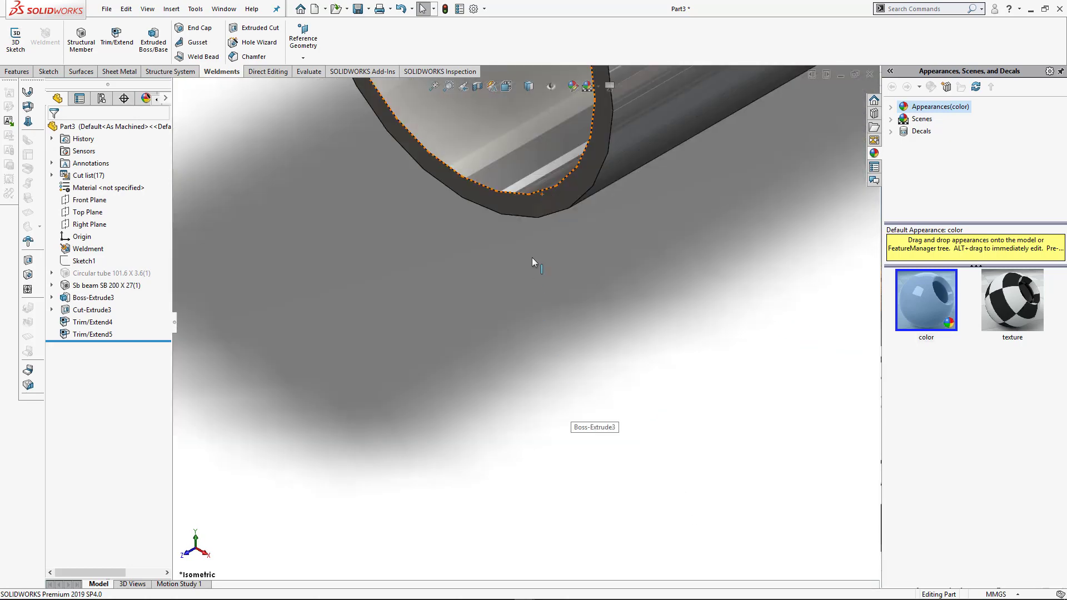
left_click(526, 207)
left_click(576, 179)
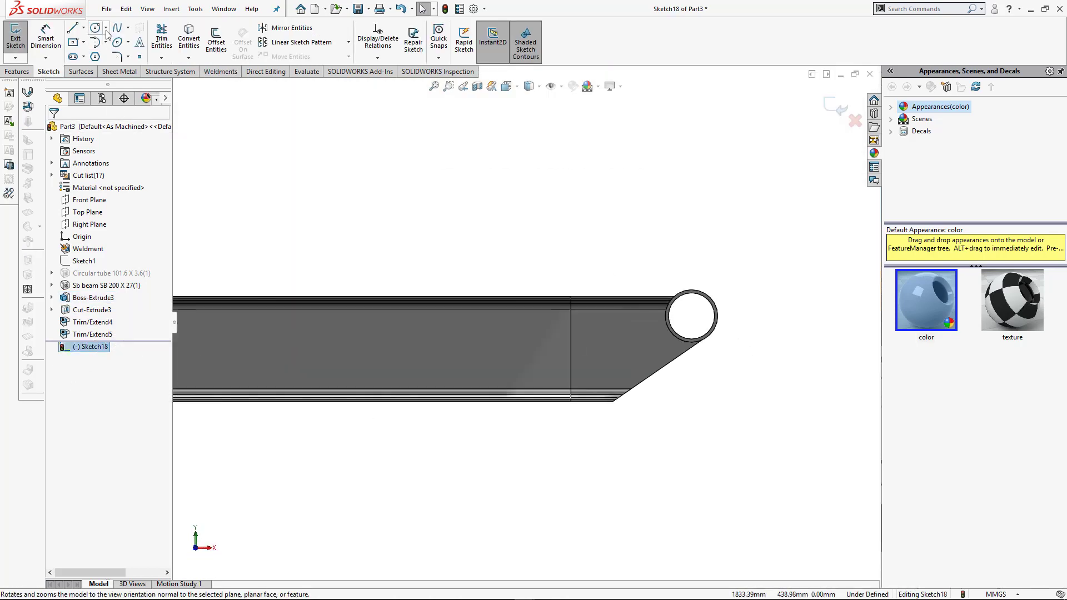
scroll(701, 273, "down", 6)
scroll(610, 480, "up", 4)
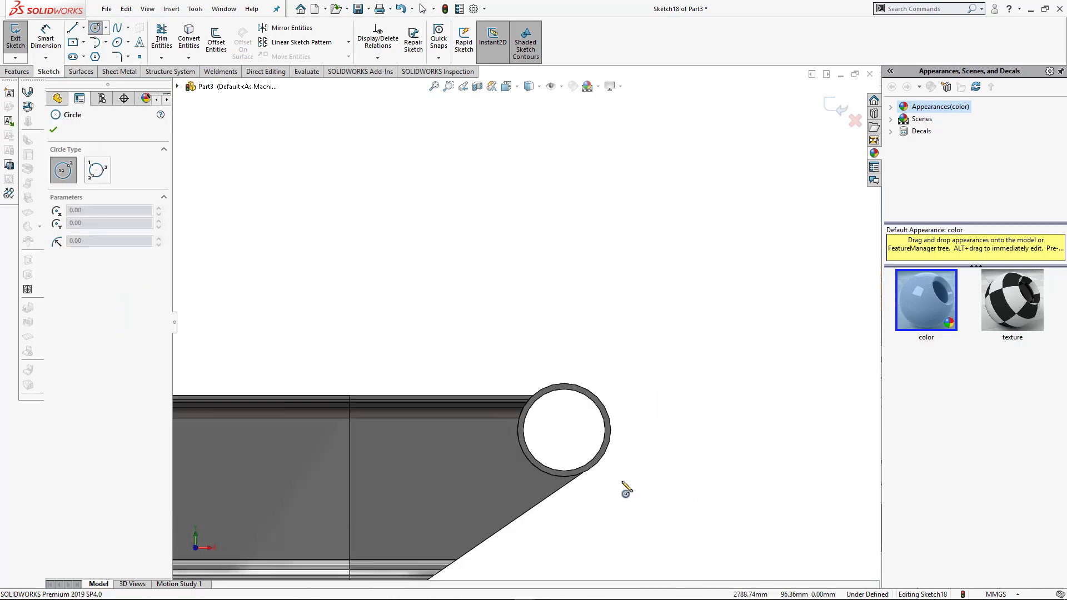
scroll(548, 407, "down", 3)
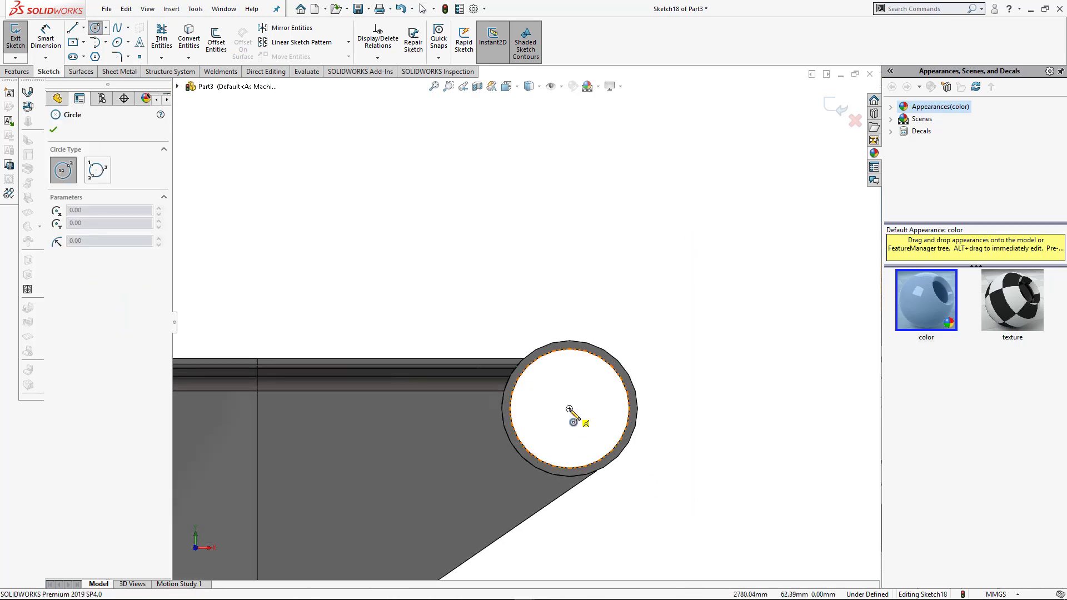
left_click(569, 409)
left_click(629, 319)
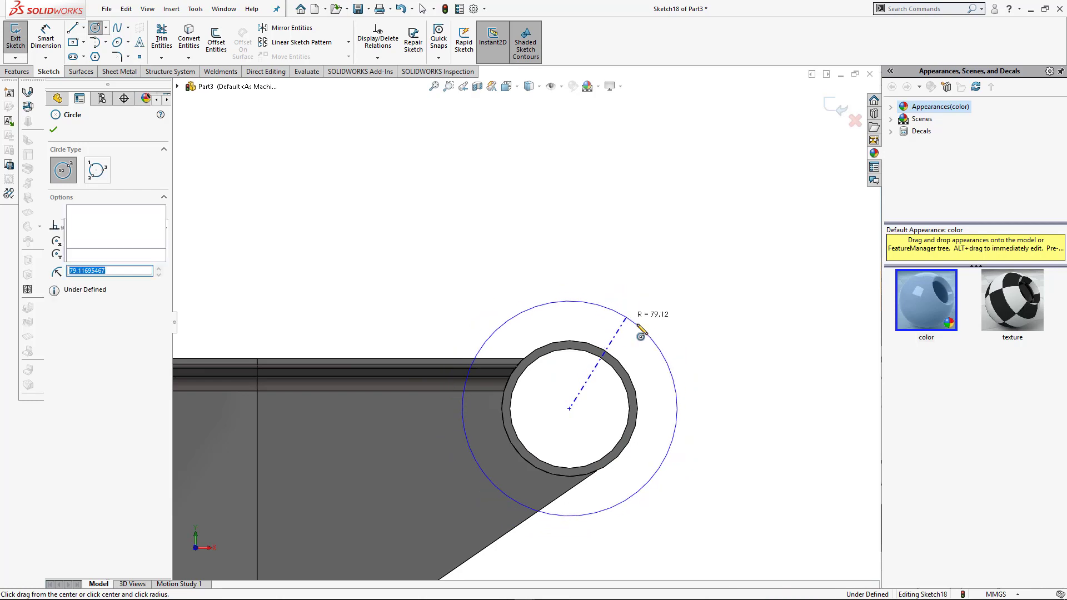
- Dimension the circle around the tube with a diameter of 120 mm
right_click_drag(740, 427, 711, 384)
left_click(680, 393)
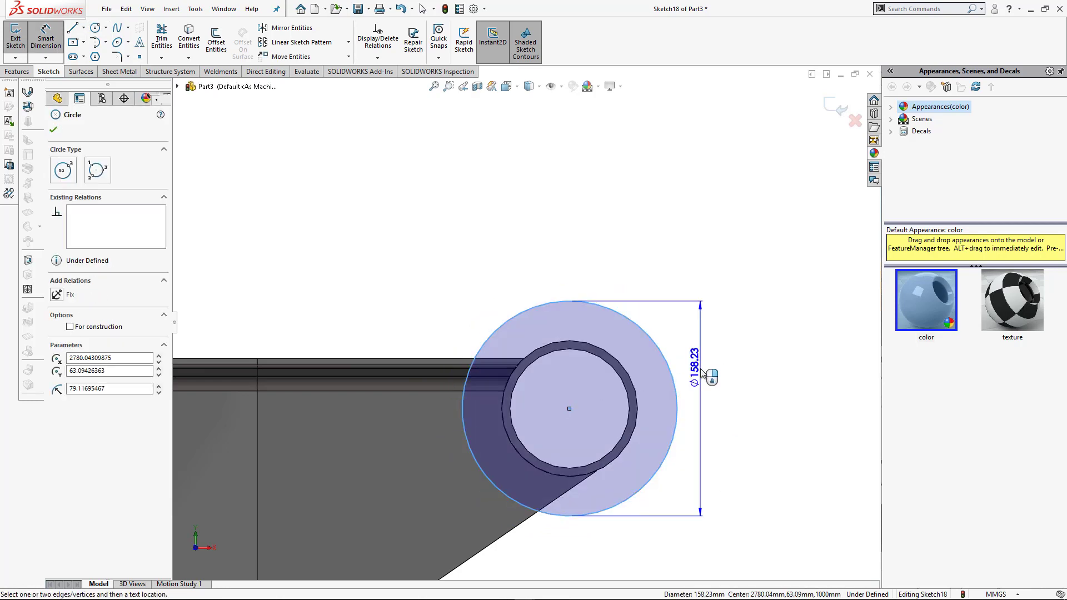
left_click(703, 374)
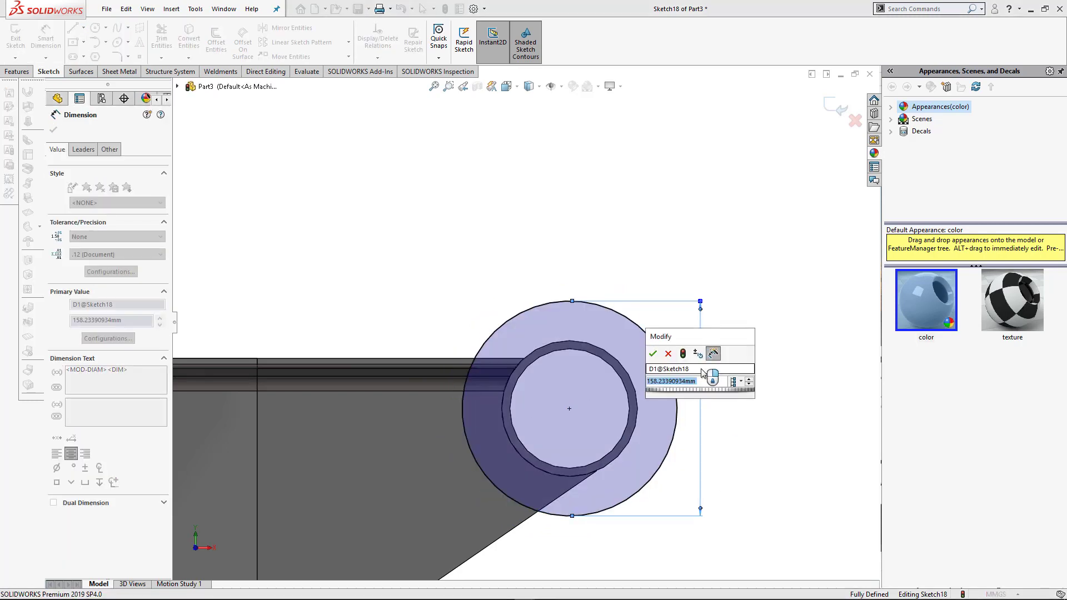
type("120")
key("Return")
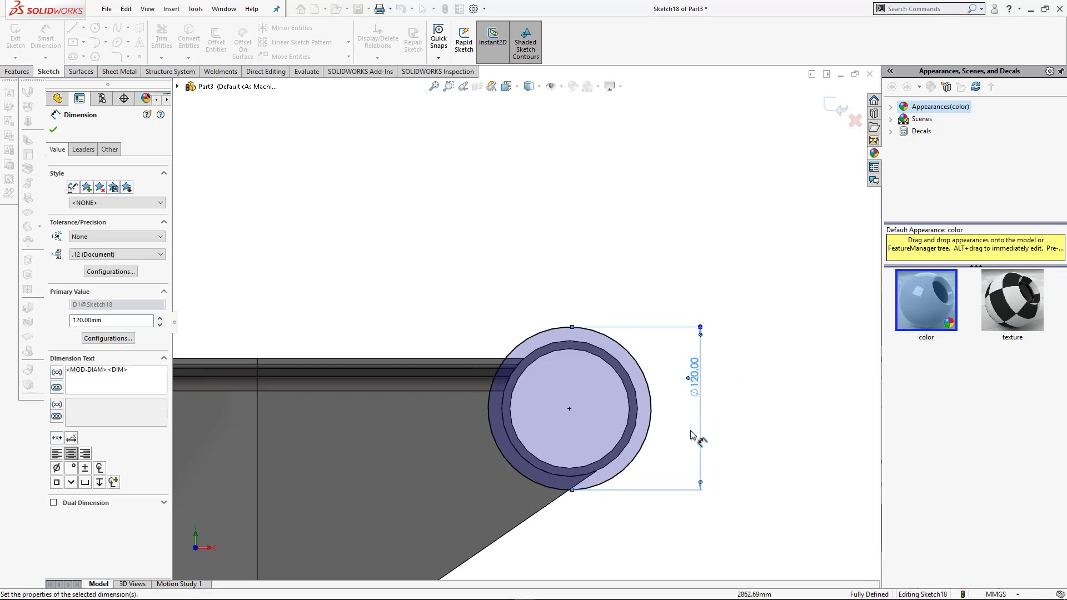
- Sketch a second circle about 133 mm in diameter, centred on the end tube at the frame's opposite end
scroll(706, 448, "up", 13)
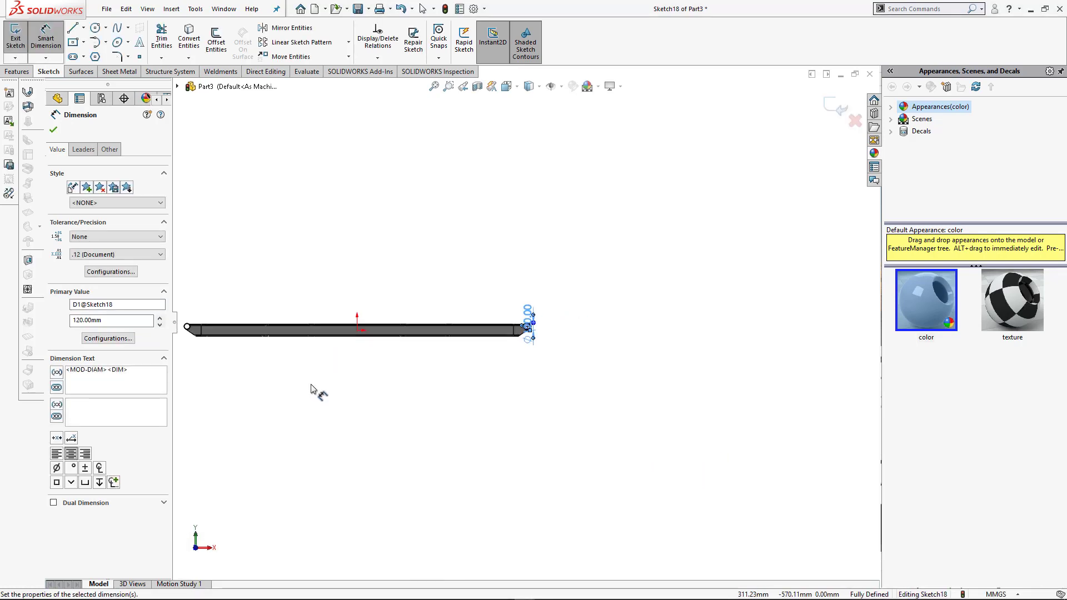
scroll(227, 336, "down", 8)
key("Escape")
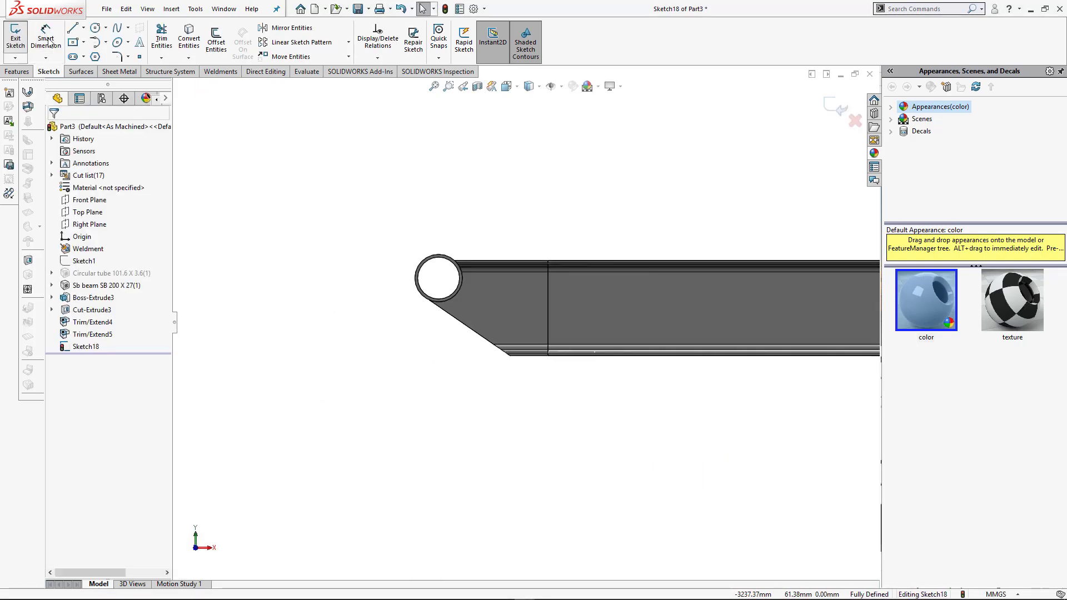
left_click(98, 29)
scroll(466, 309, "down", 8)
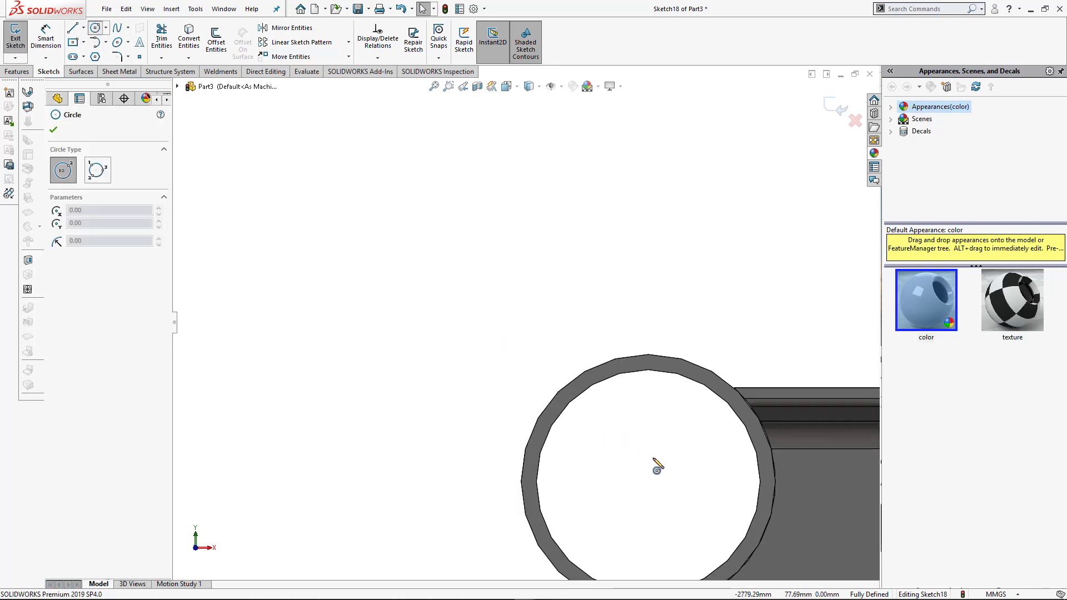
left_click(648, 481)
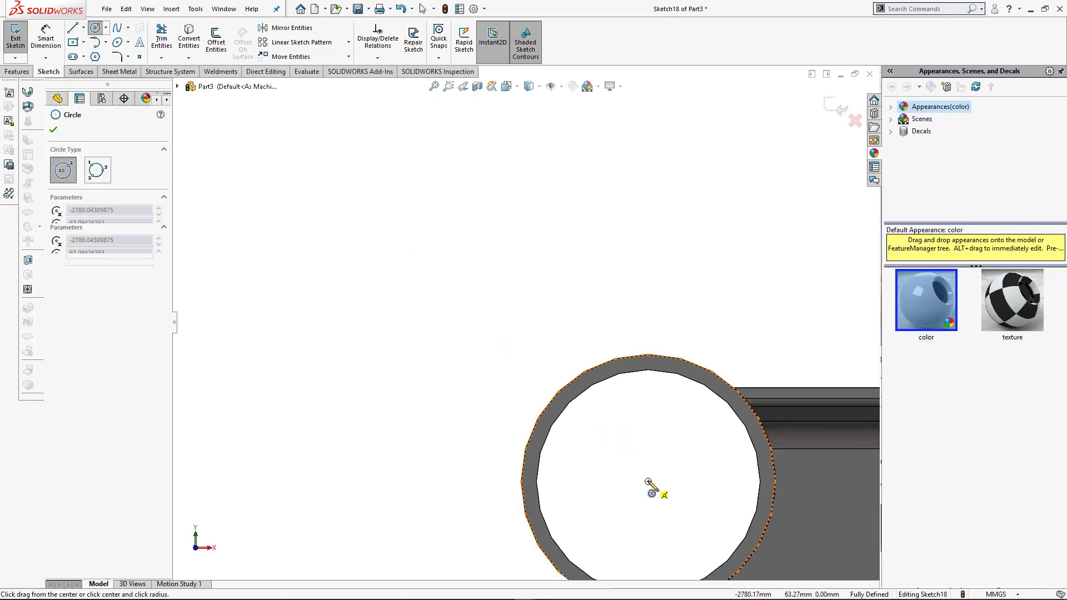
scroll(556, 334, "up", 5)
left_click(564, 318)
- Dimension the second circle with a diameter of 120 mm and return to the isometric view
right_click_drag(399, 403, 405, 276)
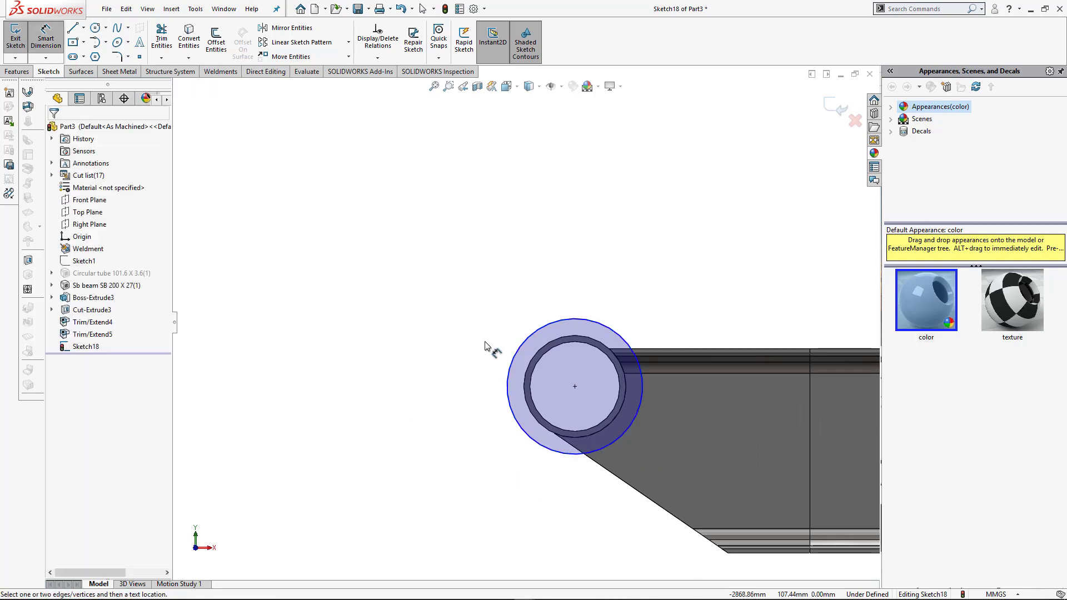
left_click(522, 365)
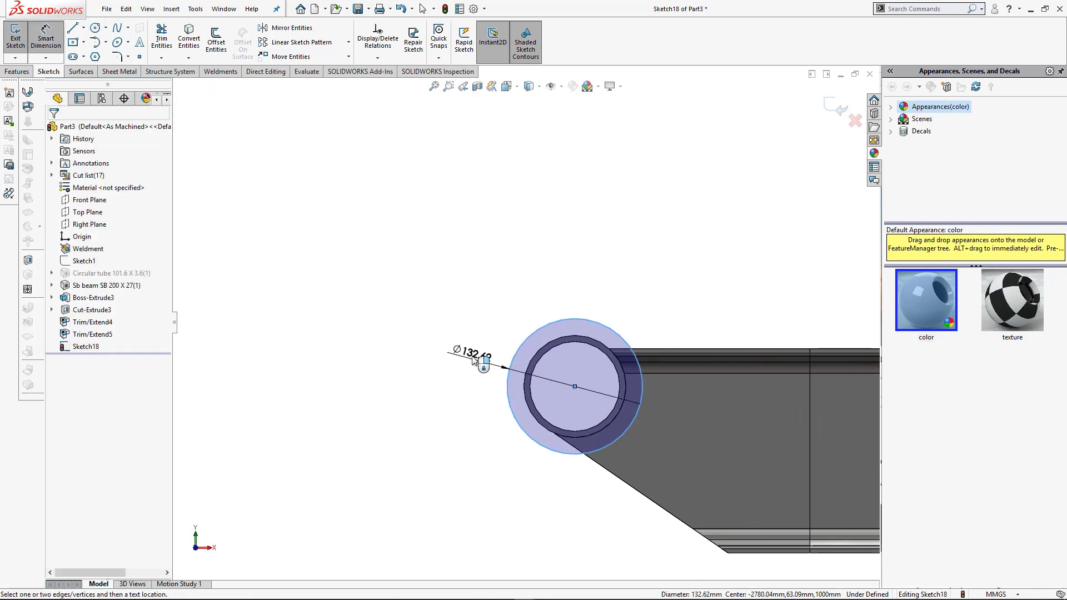
left_click(475, 360)
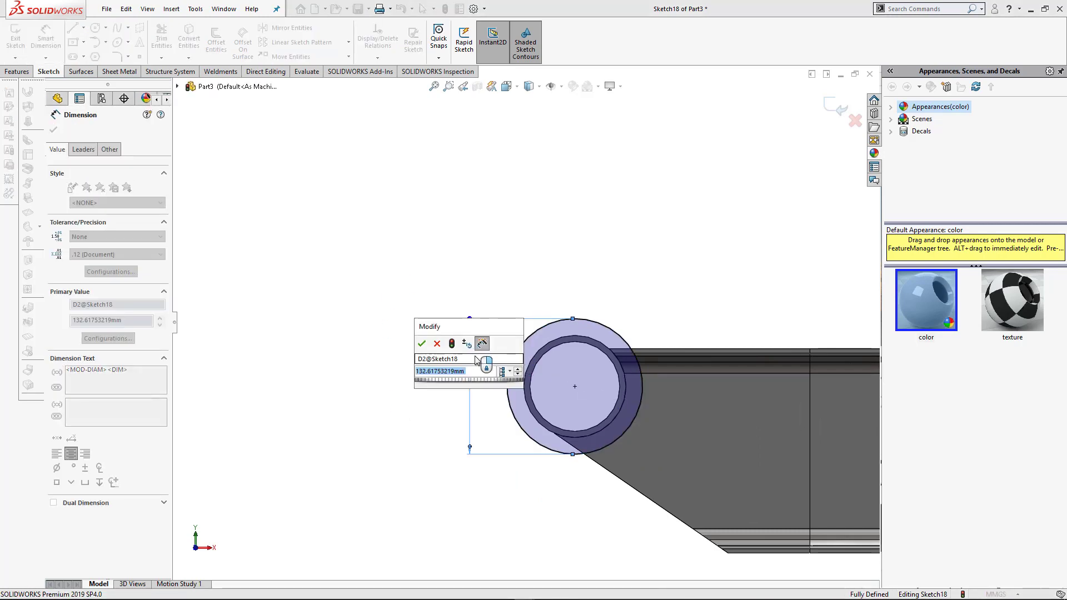
type("120")
key("Return")
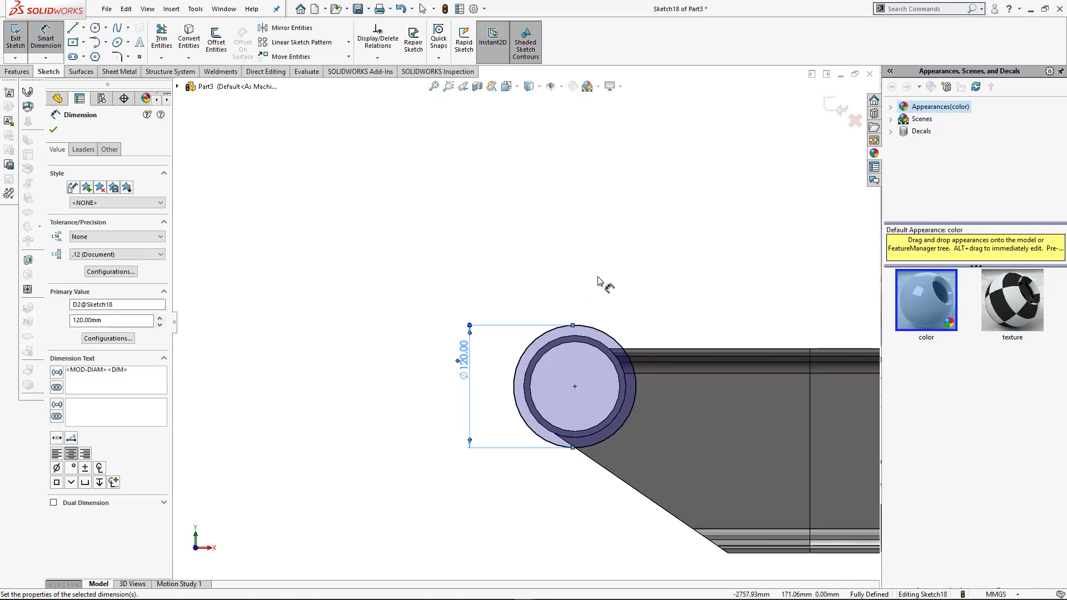
left_click(598, 277)
key("ctrl+7")
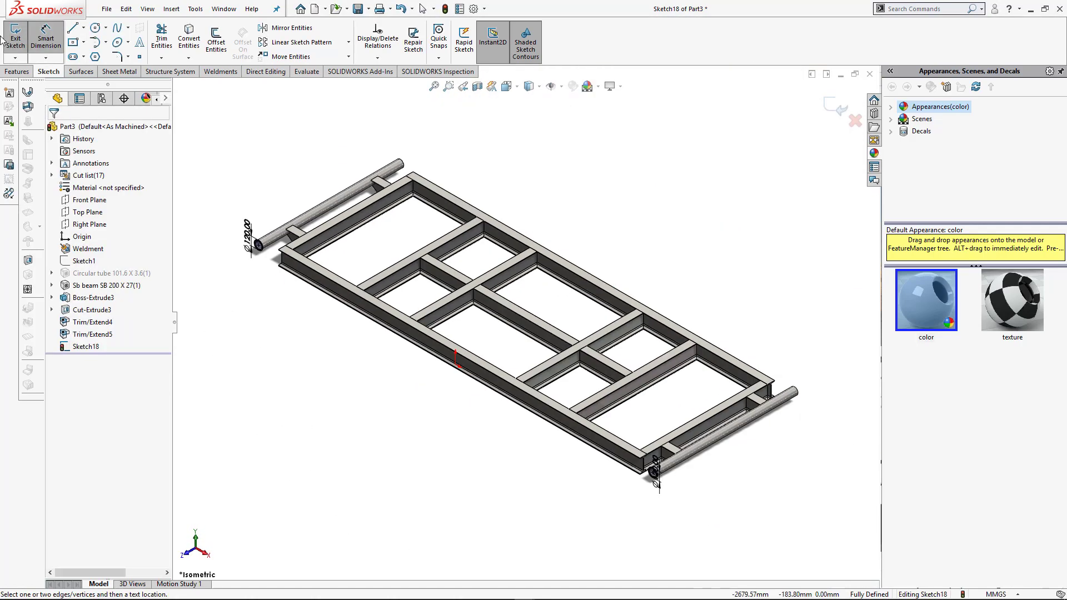
- Extrude the two 120 mm circles 12 mm from the tube end faces without merging the result
left_click(16, 71)
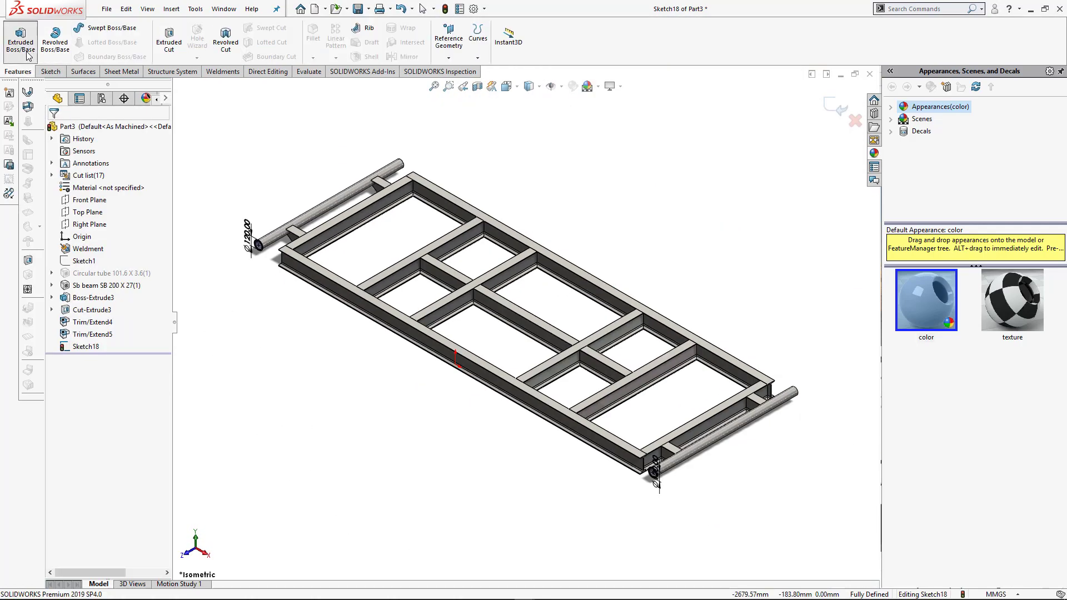
left_click(27, 55)
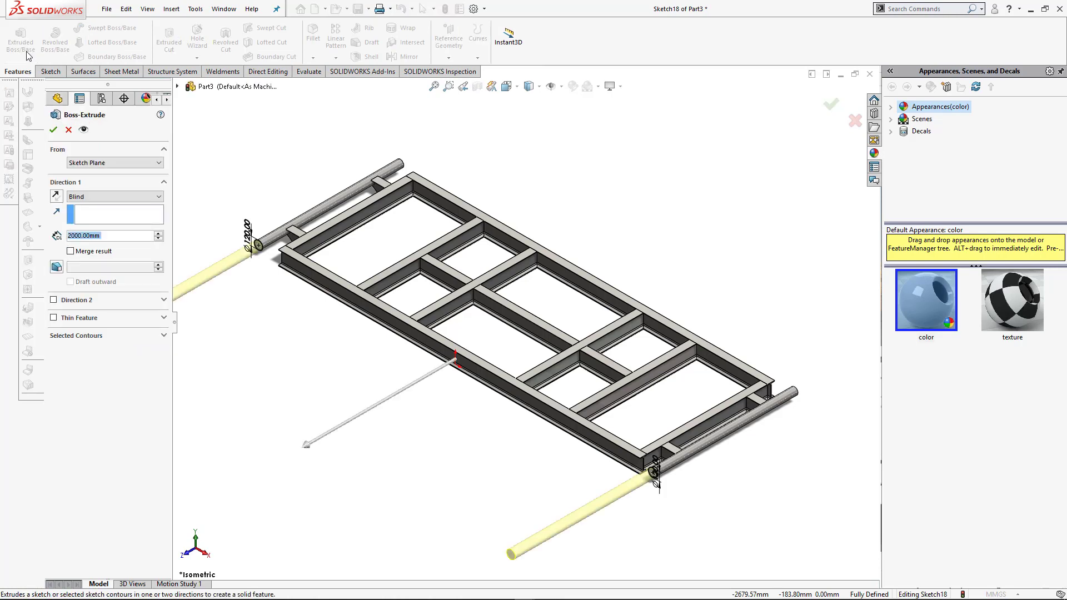
type("12")
key("Return")
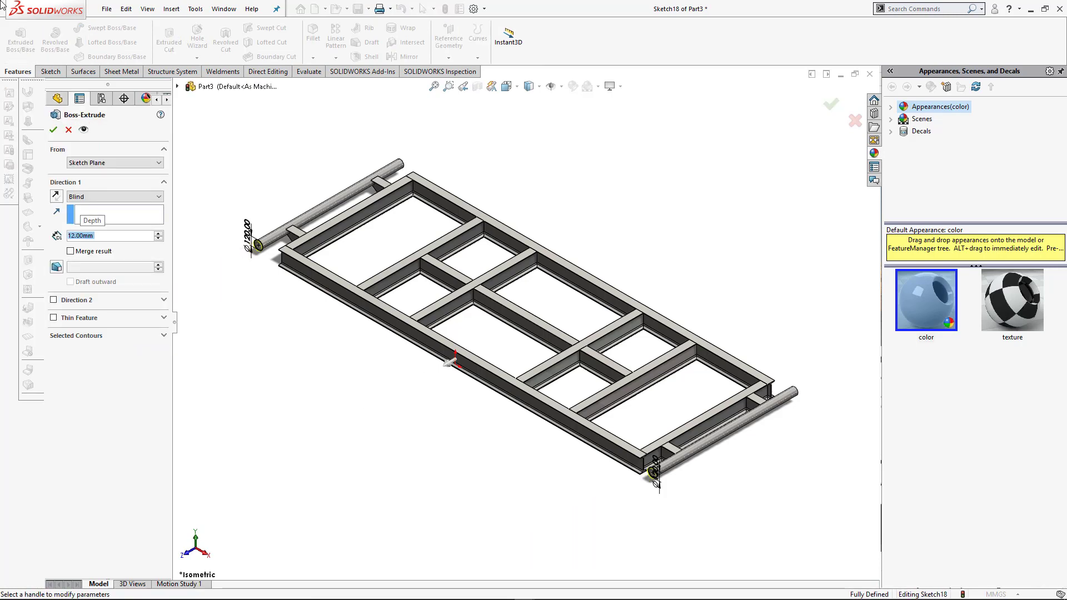
left_click(54, 130)
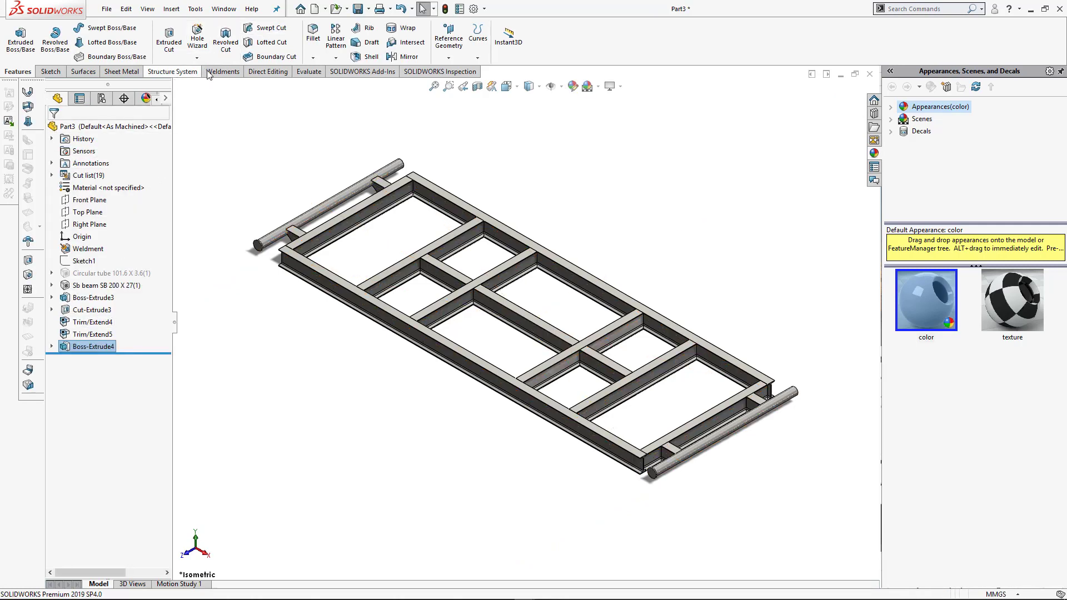
- Mirror the two extruded end-cap bodies about the Front Plane onto the opposite ends of both tubes
left_click(334, 59)
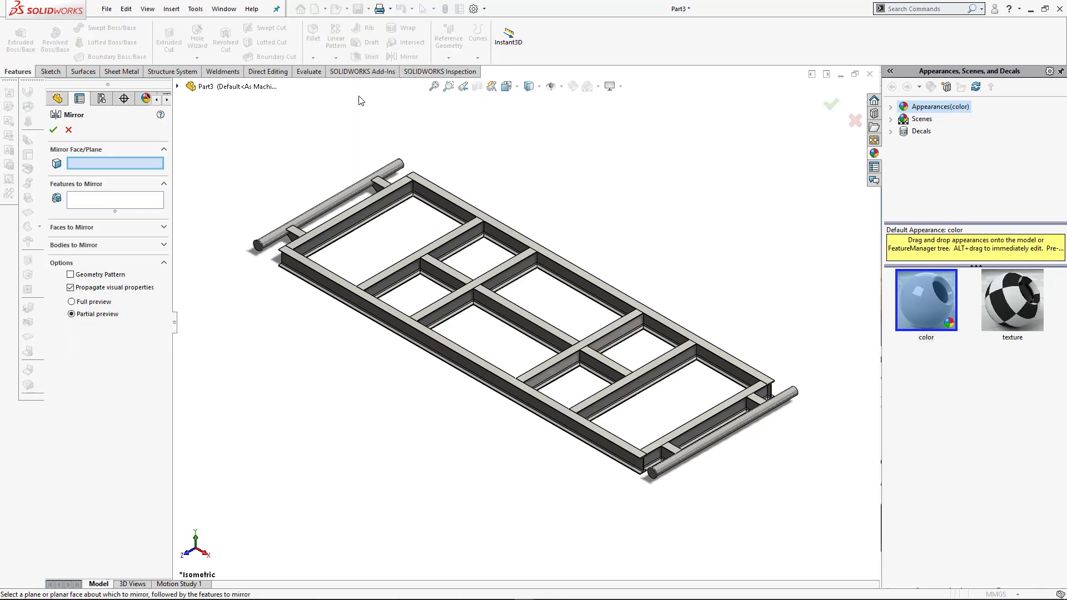
left_click(81, 245)
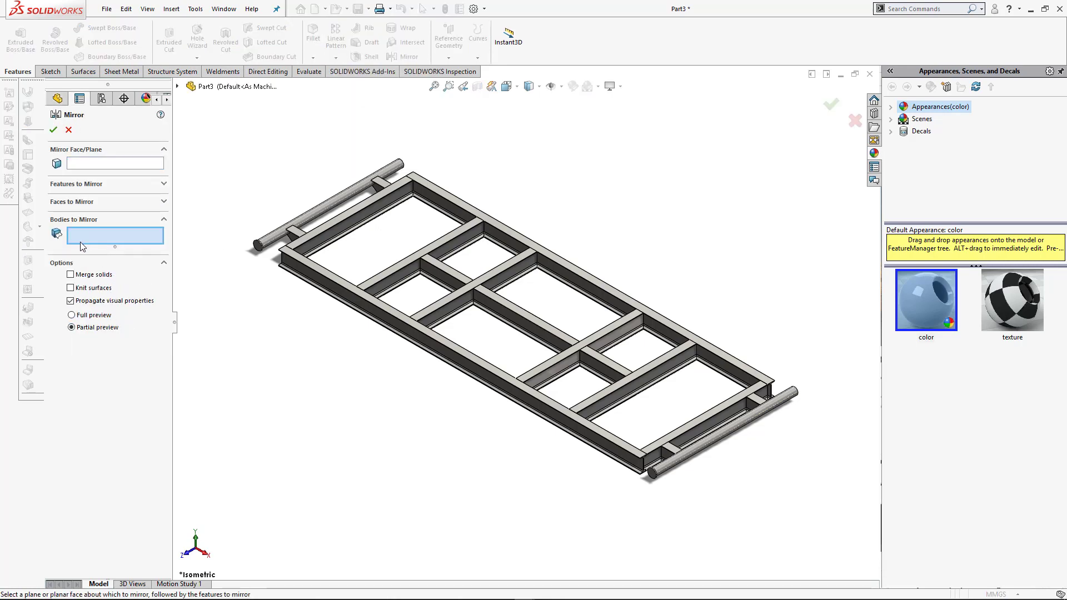
left_click(259, 246)
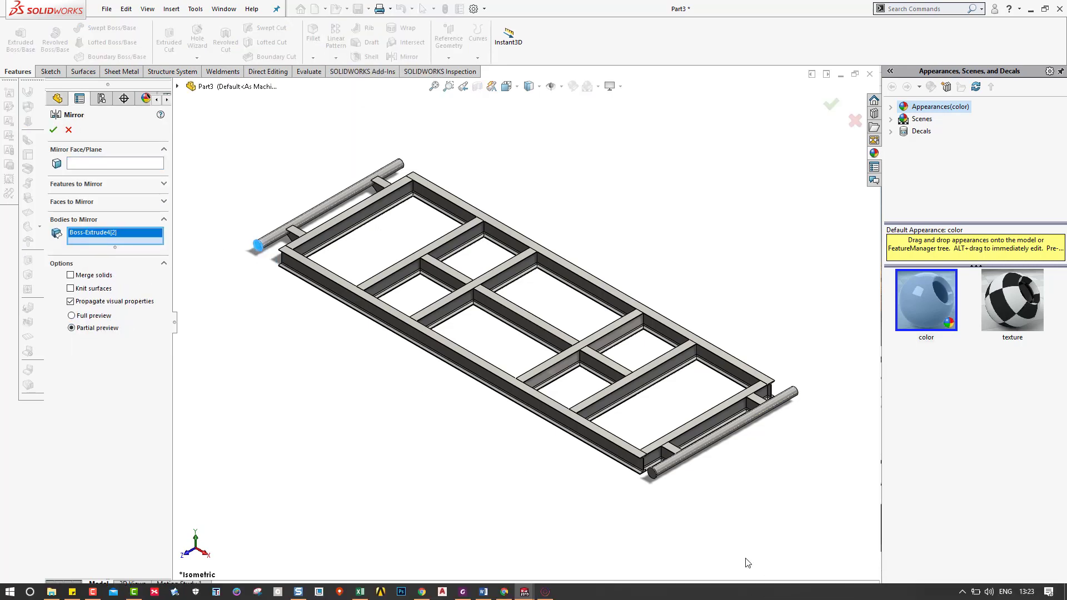
left_click(652, 474)
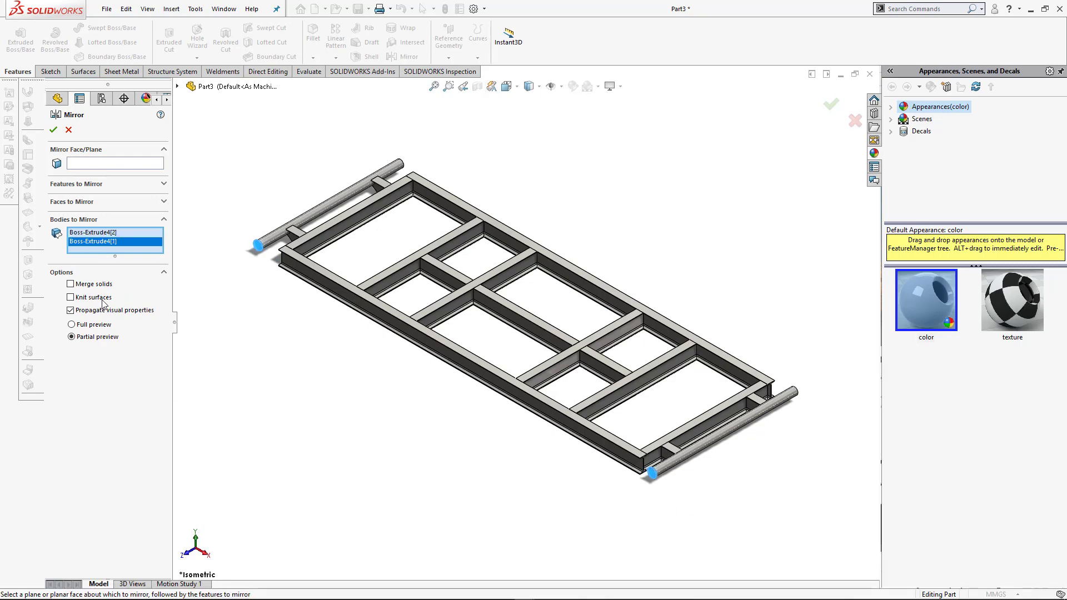
left_click(106, 164)
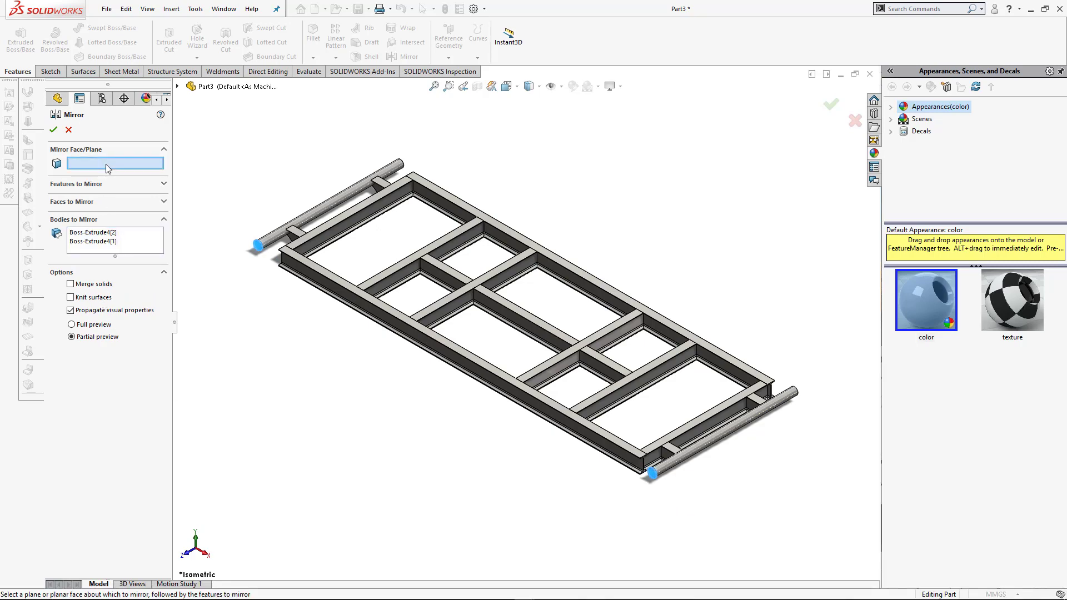
left_click(177, 86)
left_click(227, 159)
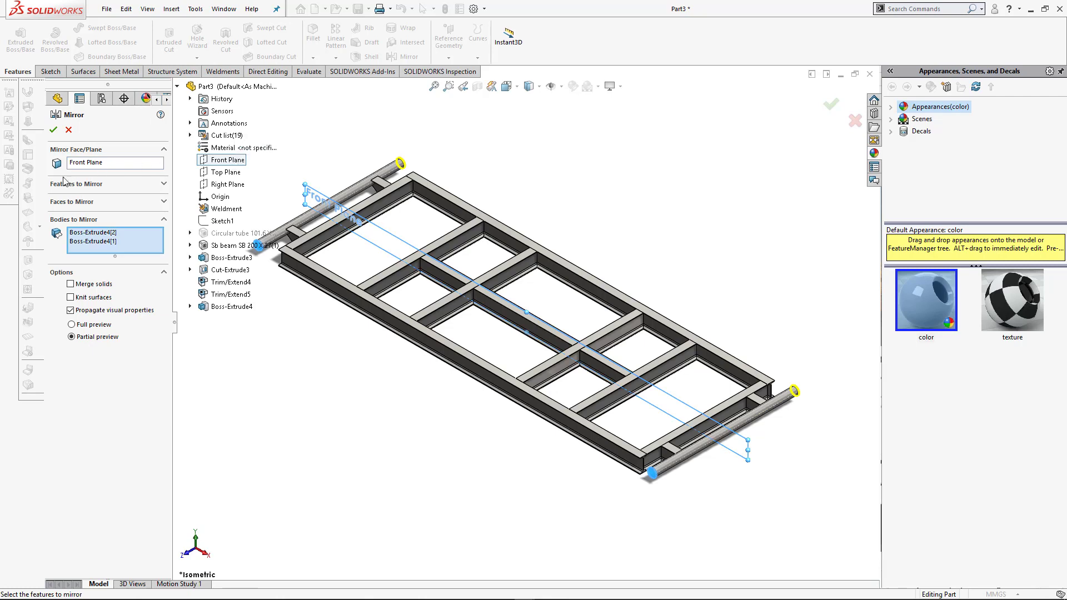
left_click(54, 130)
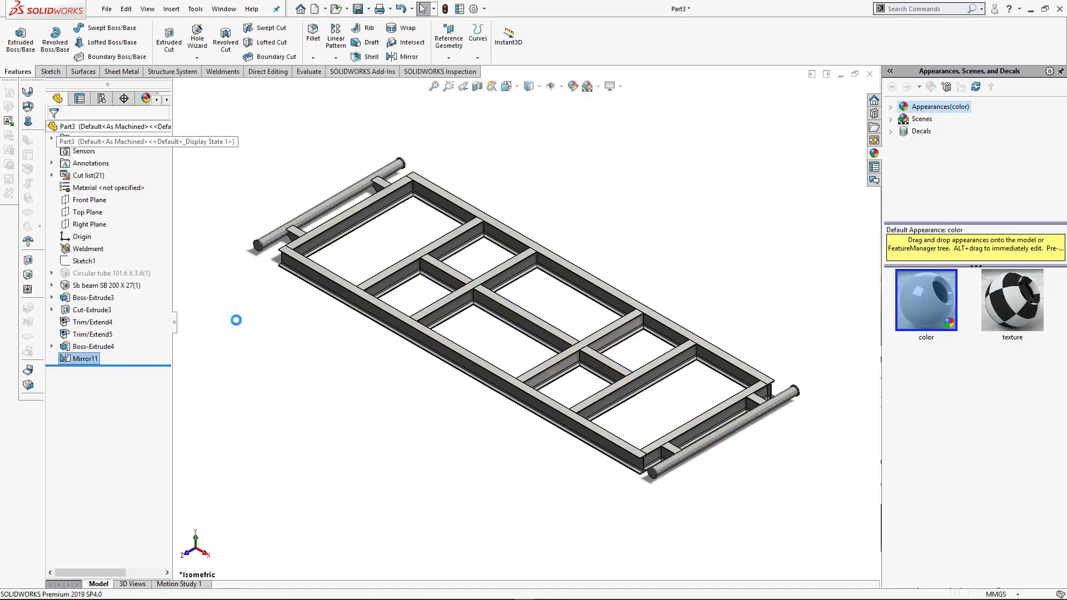
key("f")
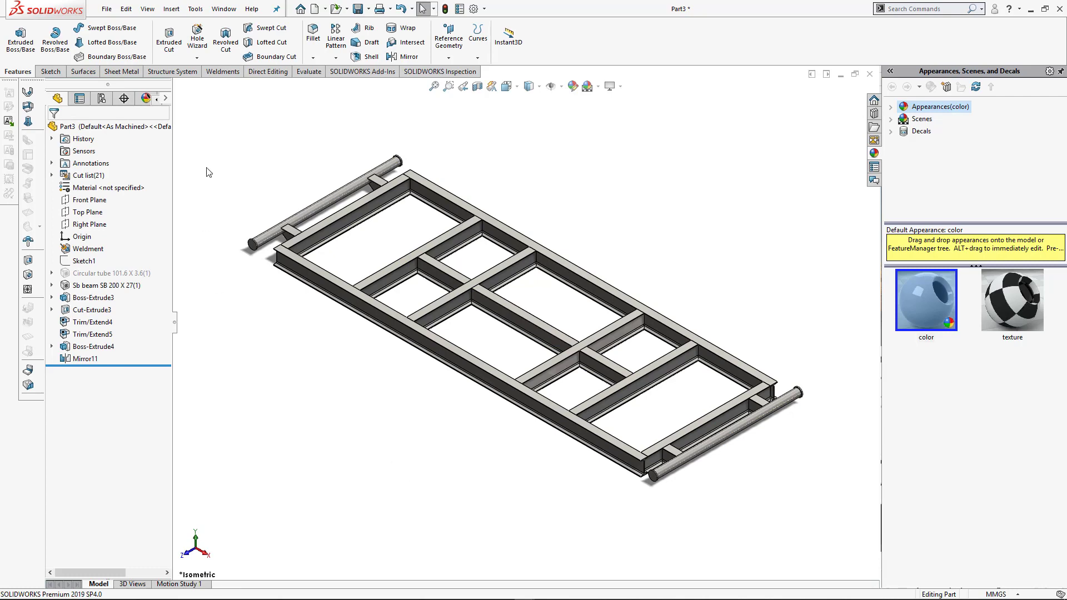
mouse_move(138, 593)
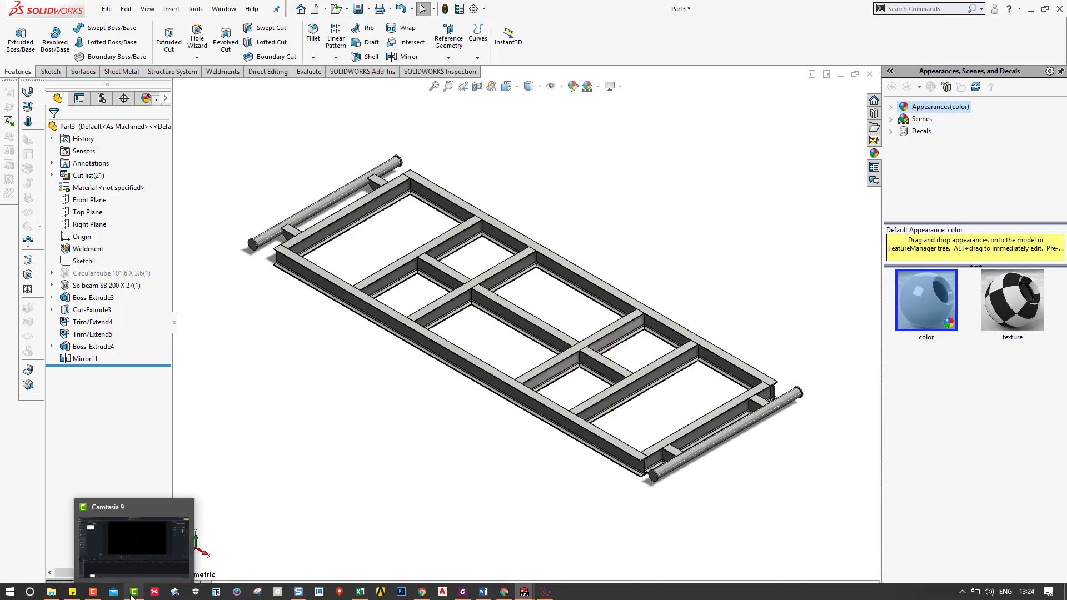
left_click(132, 596)
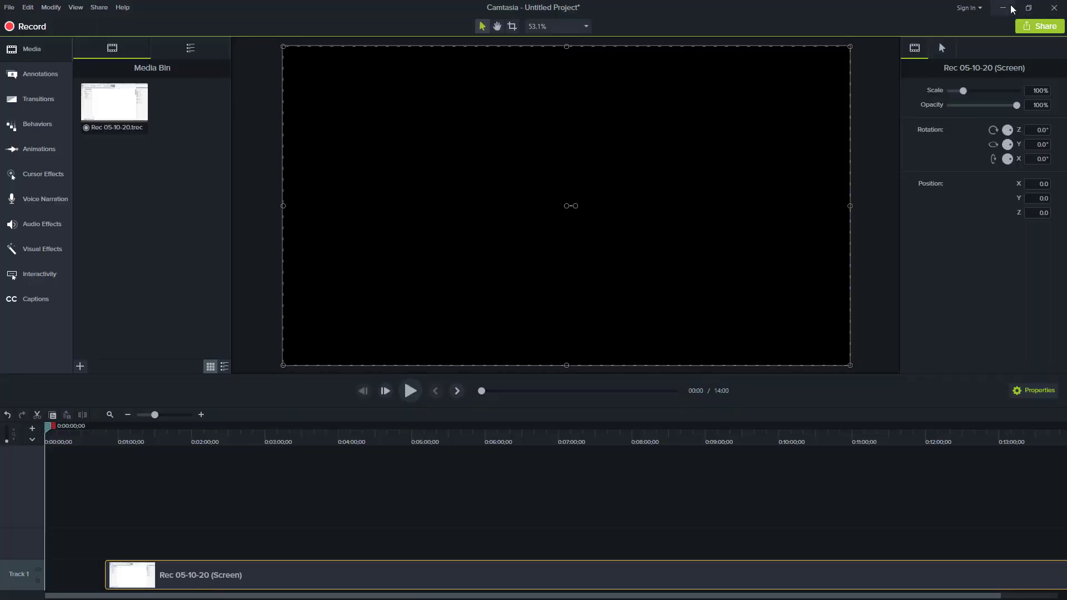
left_click(1008, 8)
left_click(81, 594)
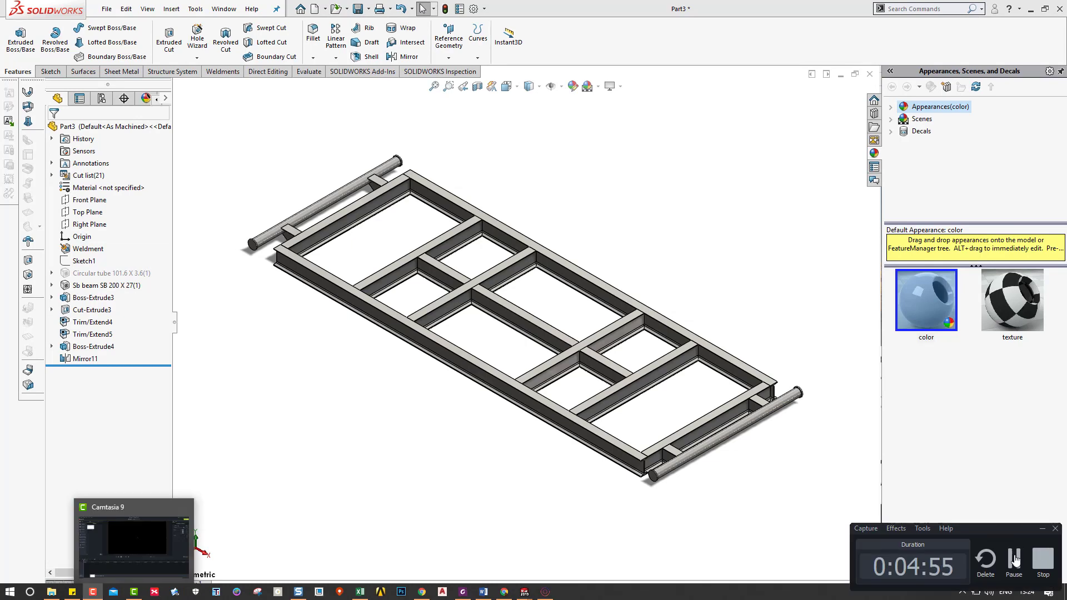